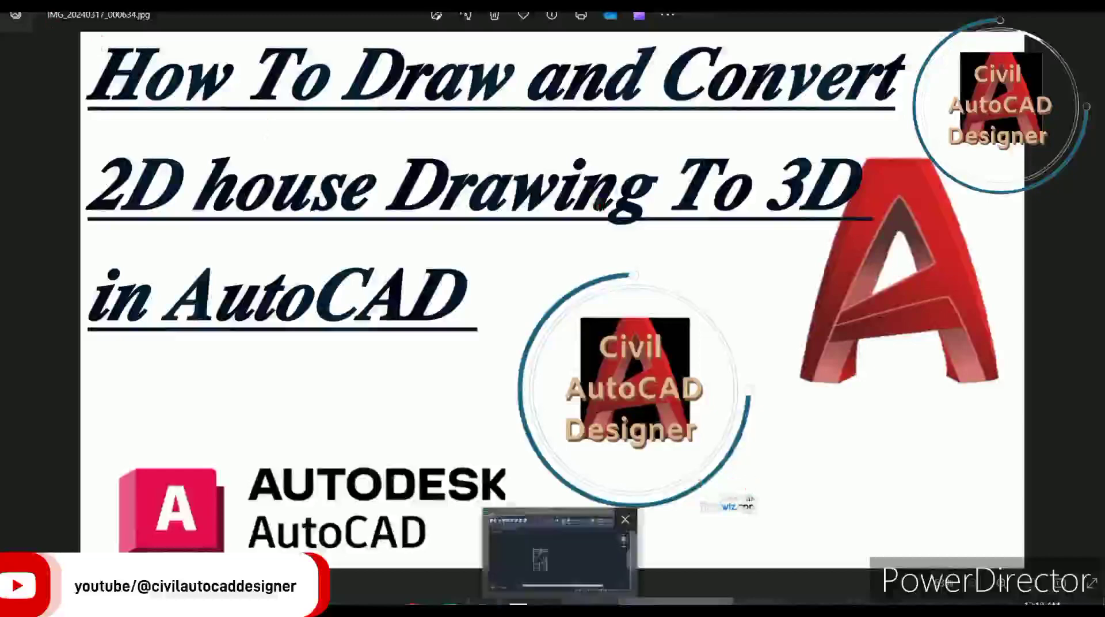
Window-select the entire house floor plan in the drawing.
click(557, 556)
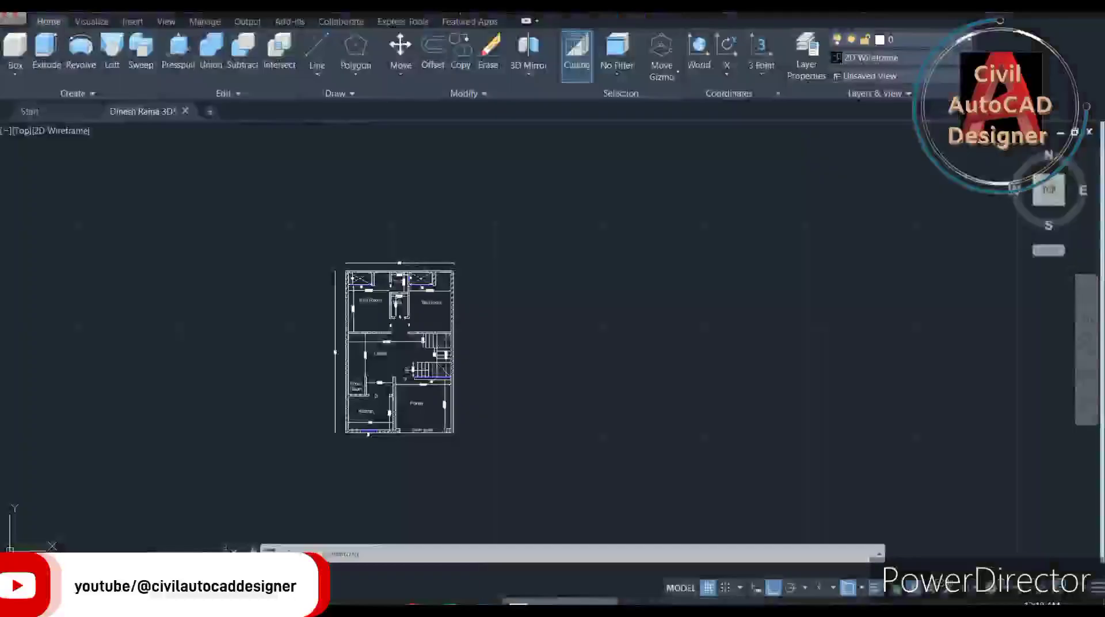
scroll(395, 300, up, 2)
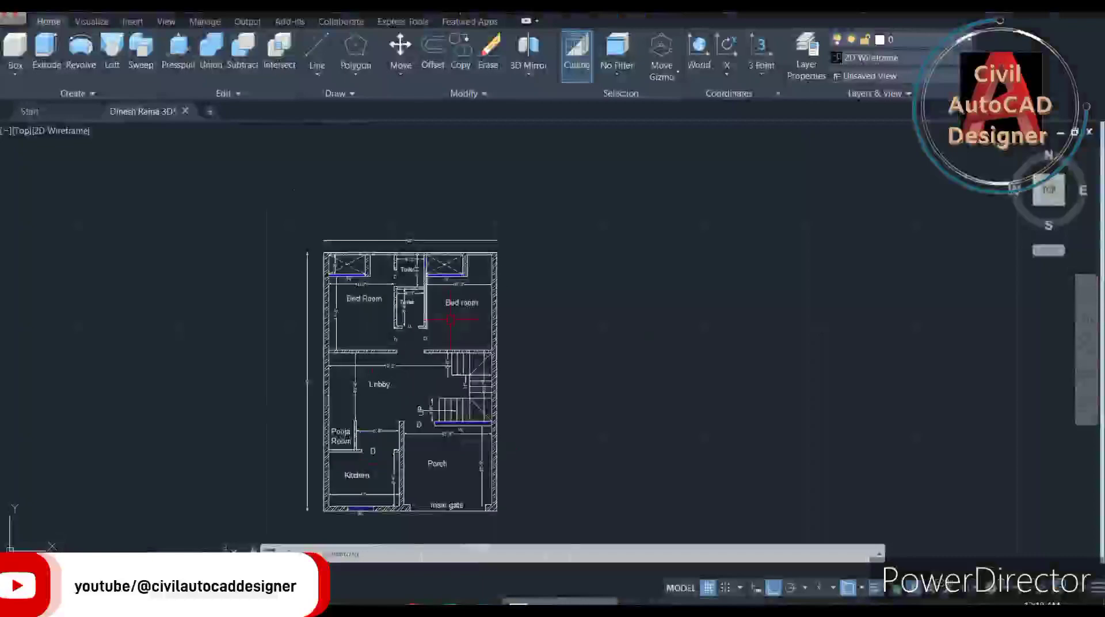
middle_drag(356, 333, 375, 331)
scroll(592, 286, up, 2)
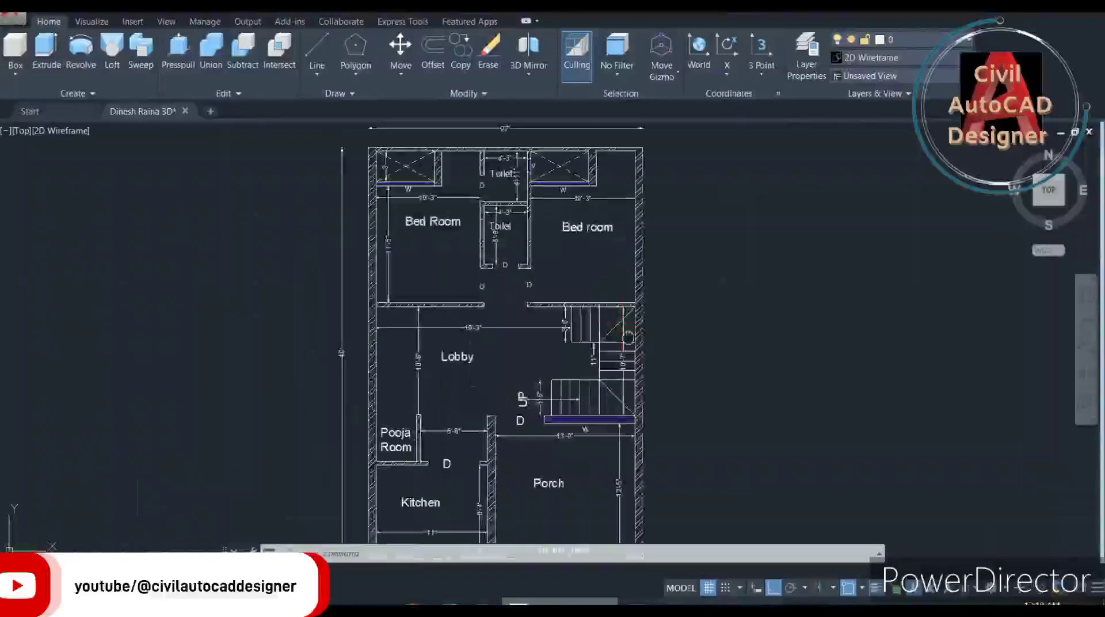
scroll(594, 298, down, 2)
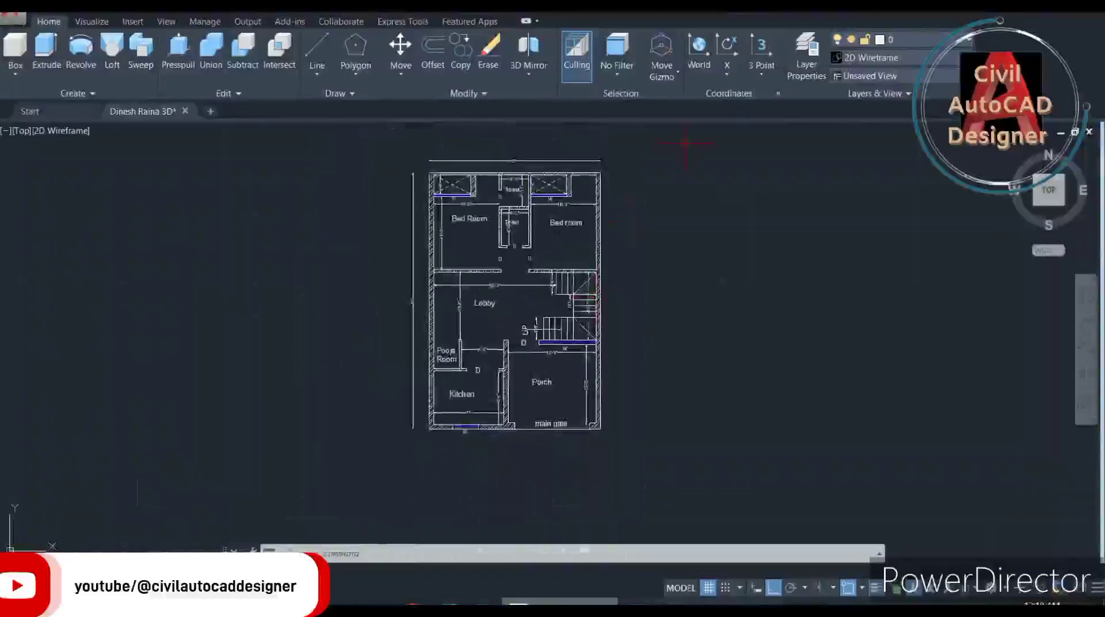
click(687, 143)
click(247, 493)
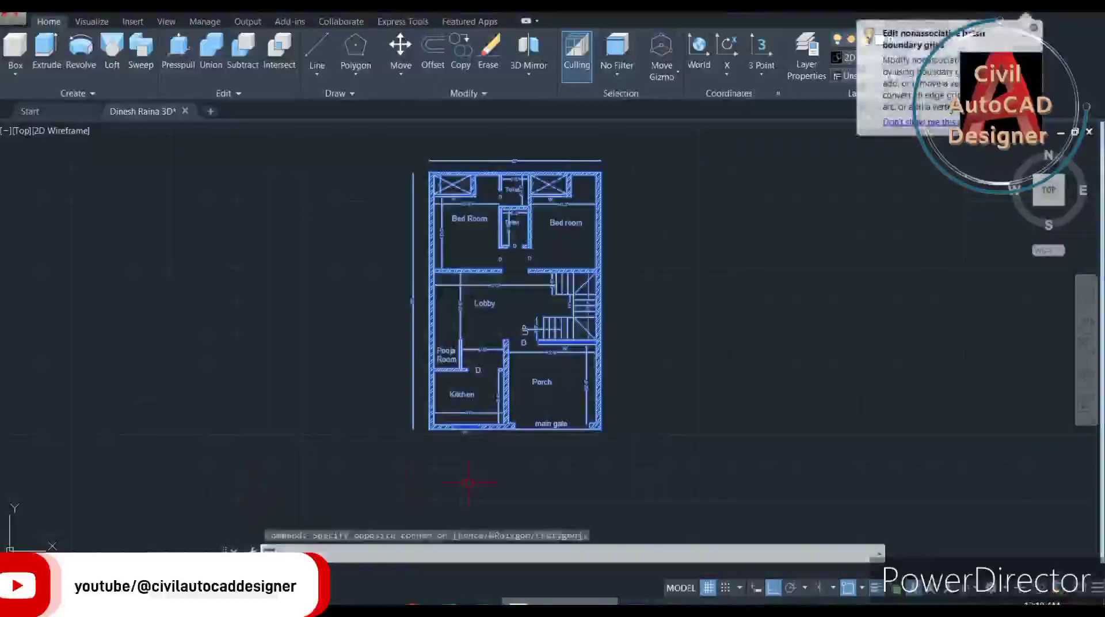
Copy the selected plan with CO and place the copy to the right of the original.
text(co)
key(Return)
click(510, 460)
scroll(651, 464, down, 4)
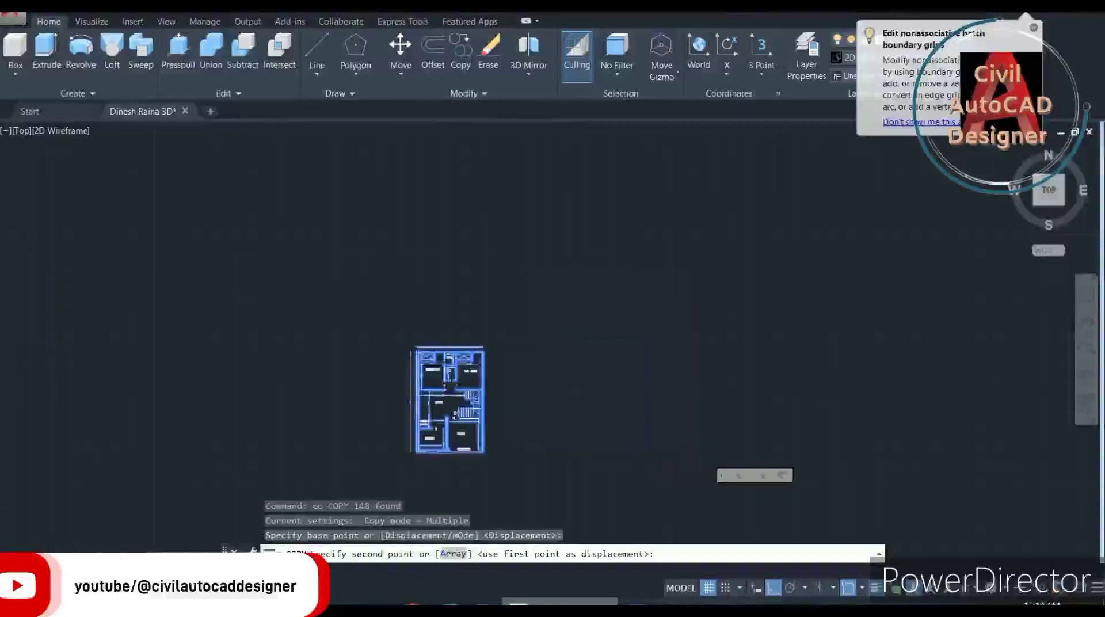
click(683, 465)
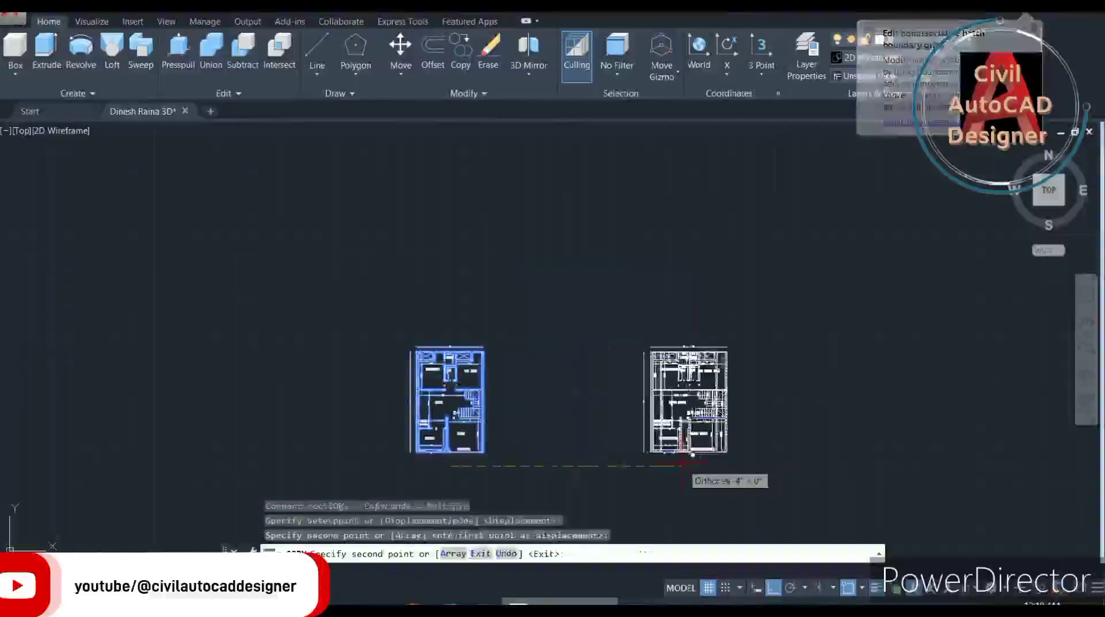
key(Escape)
scroll(690, 429, up, 5)
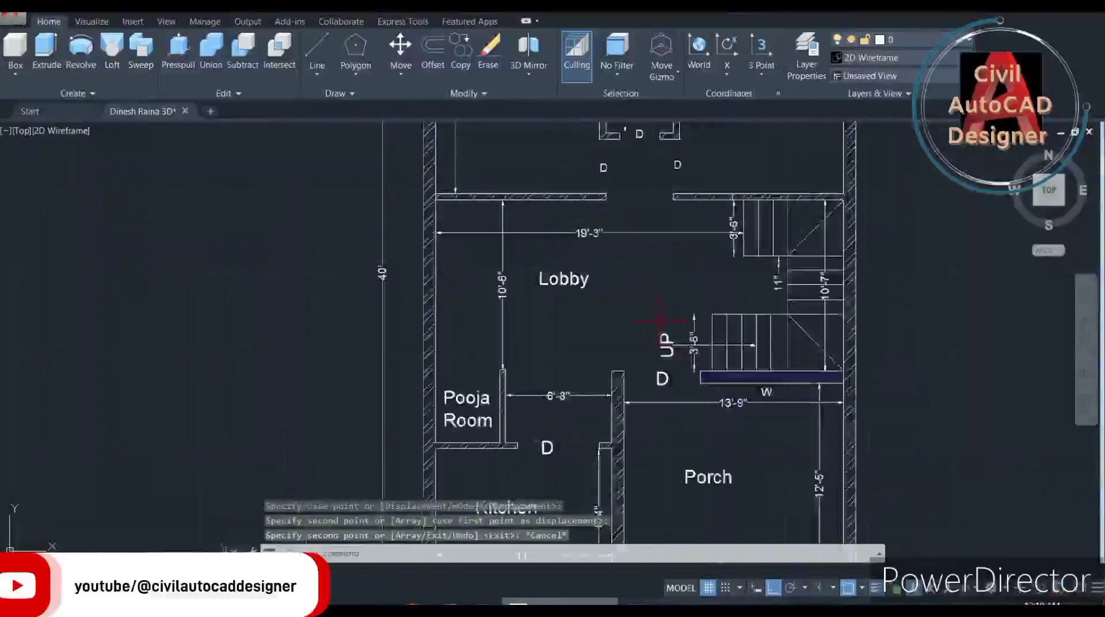
Start ERASE and select the upper Bed Room label, its dimension, the W label and another bedroom annotation.
scroll(660, 320, down, 2)
middle_drag(660, 320, 655, 449)
scroll(547, 247, up, 2)
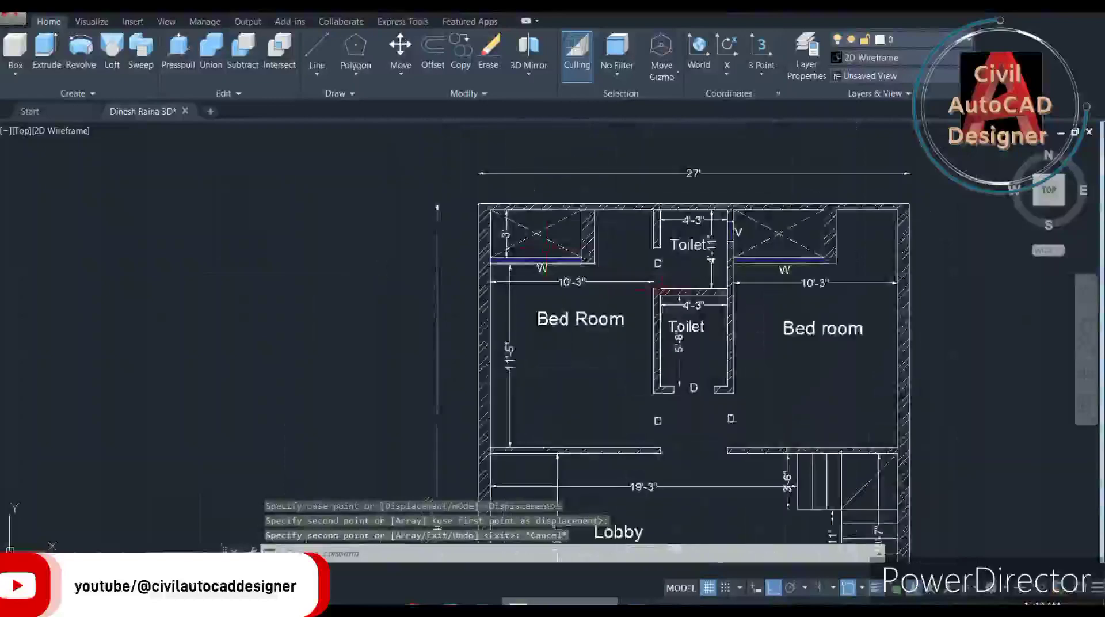
text(e)
key(Return)
scroll(622, 346, up, 4)
click(594, 346)
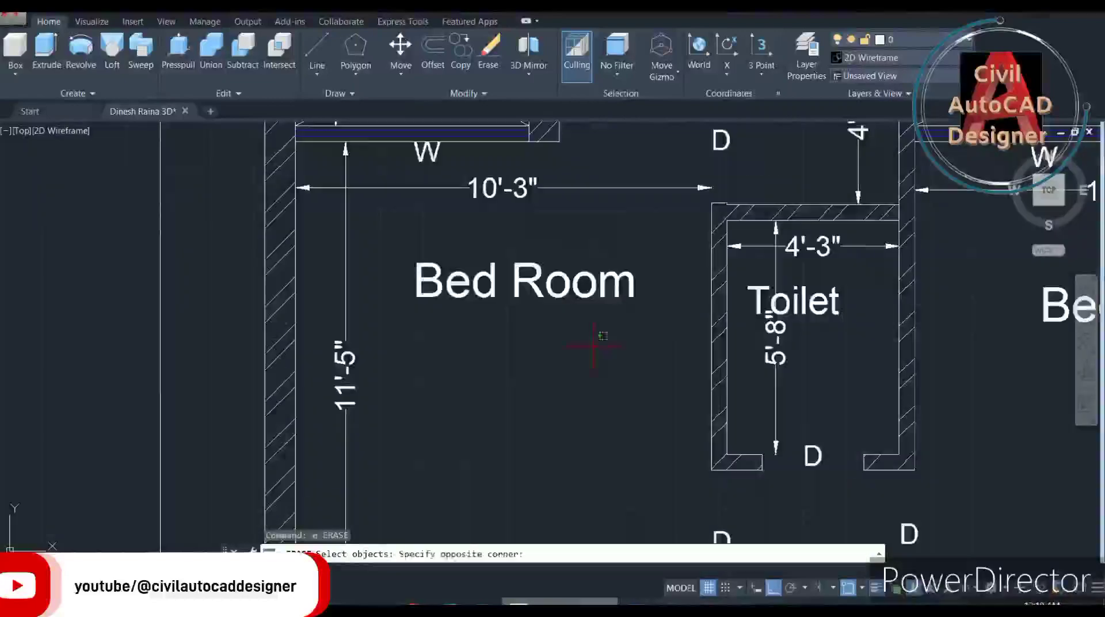
click(331, 184)
click(423, 161)
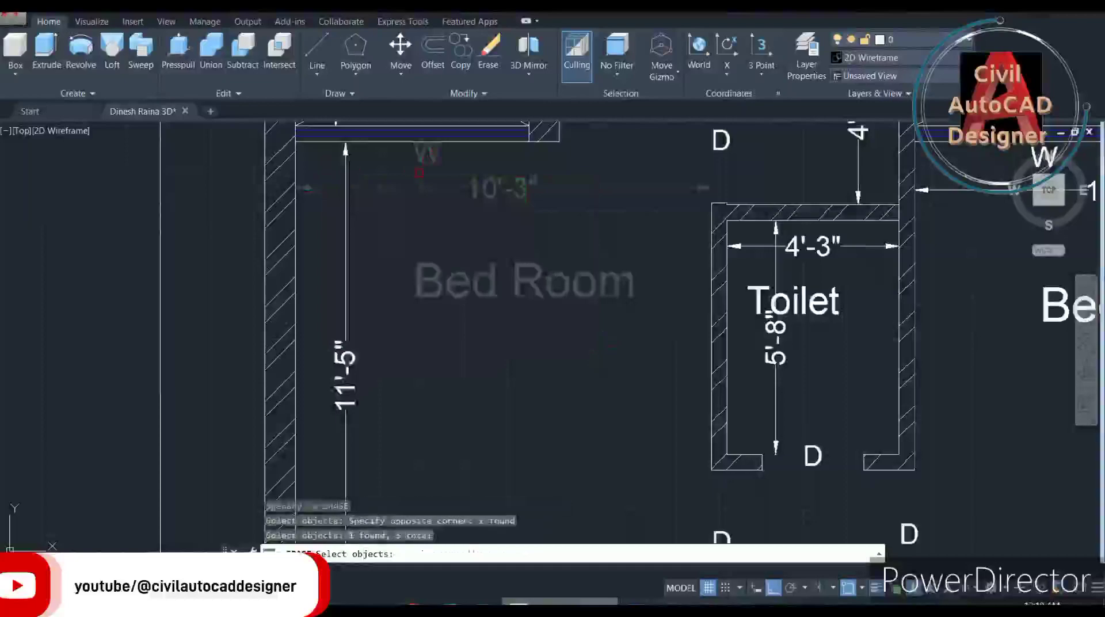
click(408, 227)
click(328, 321)
Add the upper Toilet label, D door letter, 3' dimension and V label to the erase set.
scroll(478, 297, down, 2)
middle_drag(477, 297, 436, 385)
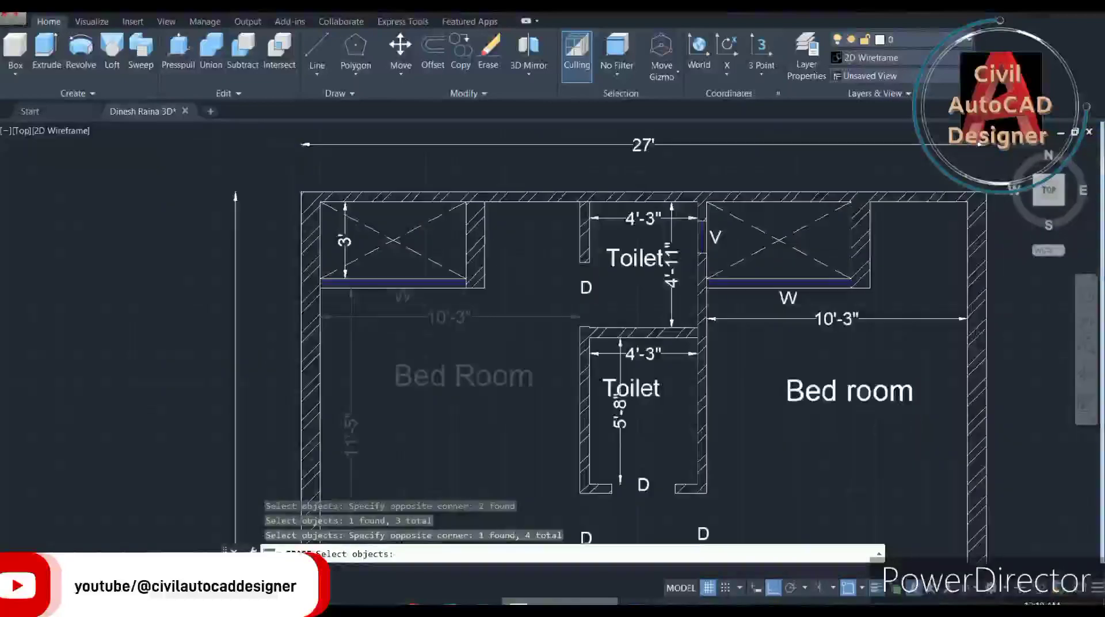
scroll(658, 297, up, 2)
click(703, 163)
click(600, 290)
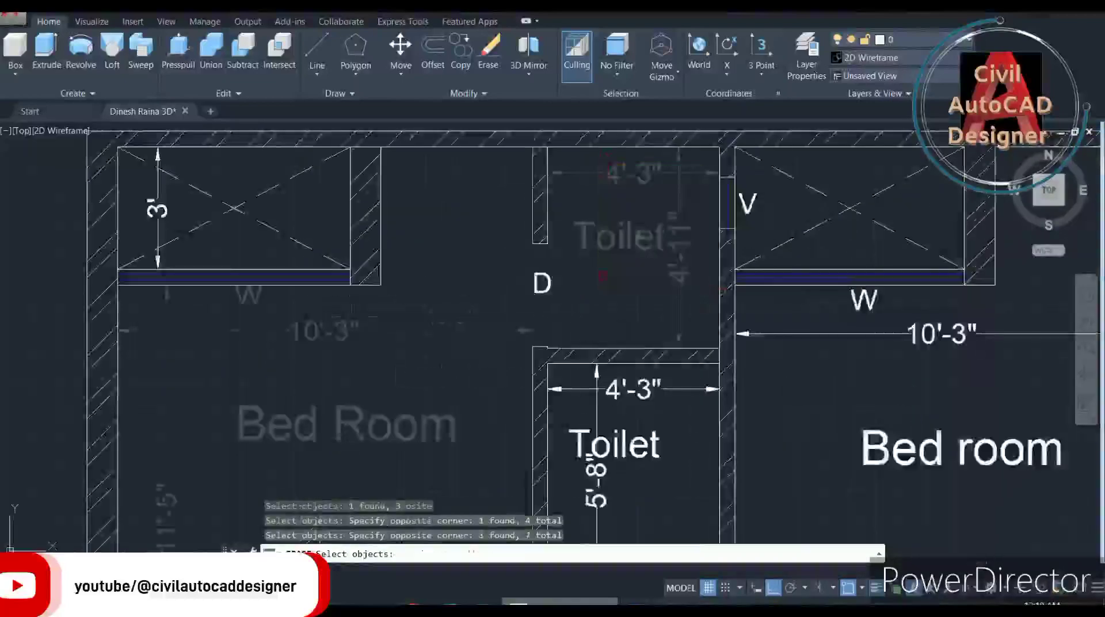
click(604, 295)
click(534, 272)
click(158, 210)
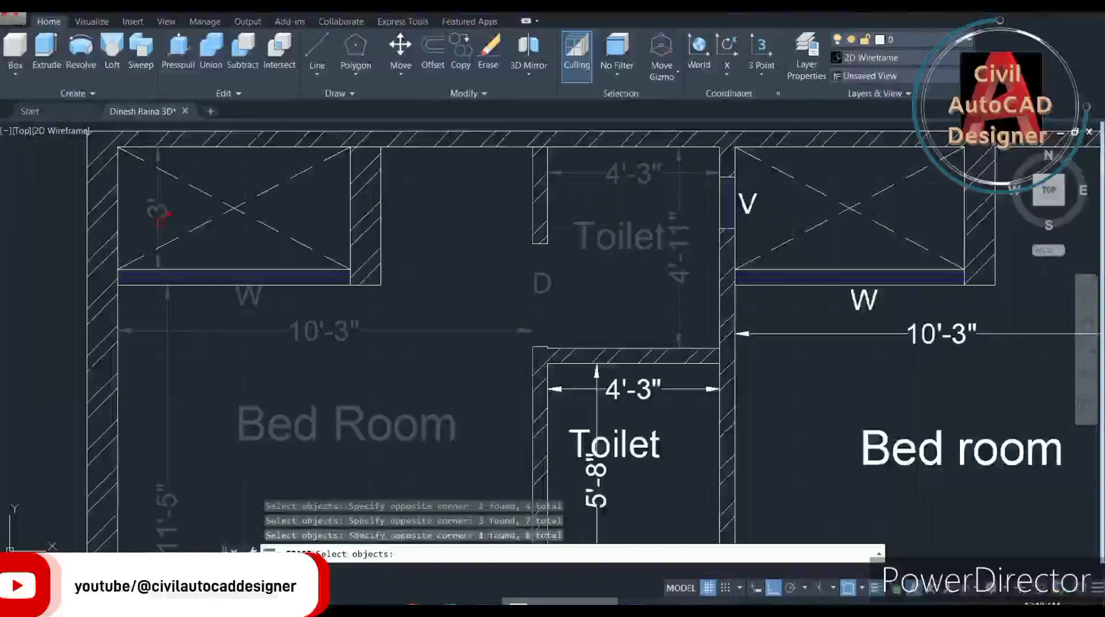
scroll(333, 231, down, 2)
scroll(543, 224, up, 2)
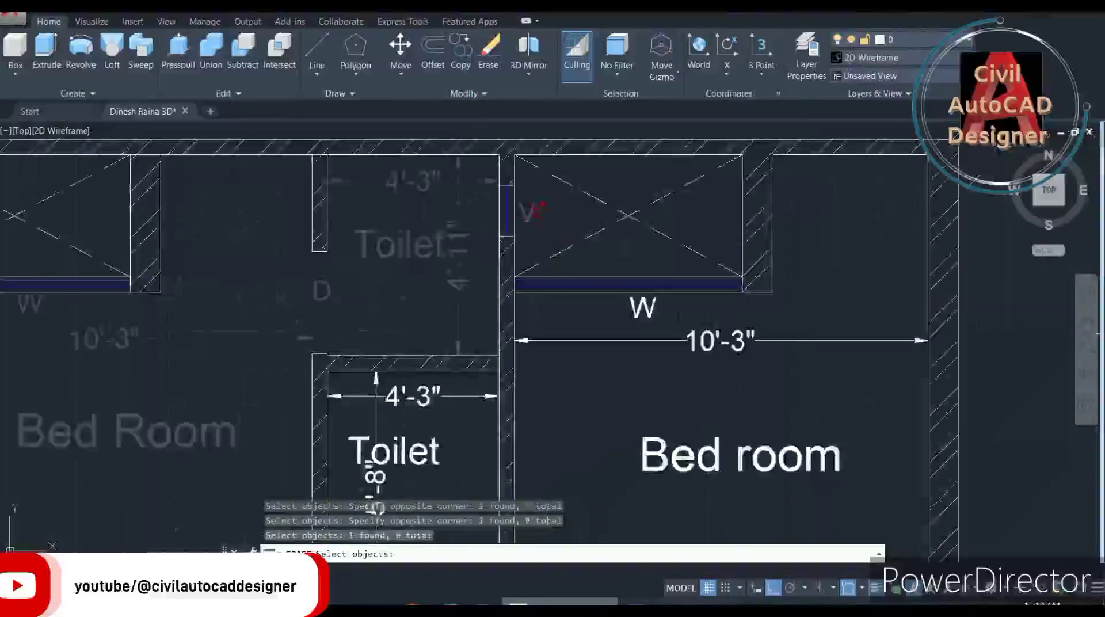
click(541, 205)
click(509, 200)
Add the blue window lines and the W window label to the erase set.
scroll(509, 199, up, 4)
scroll(509, 199, up, 2)
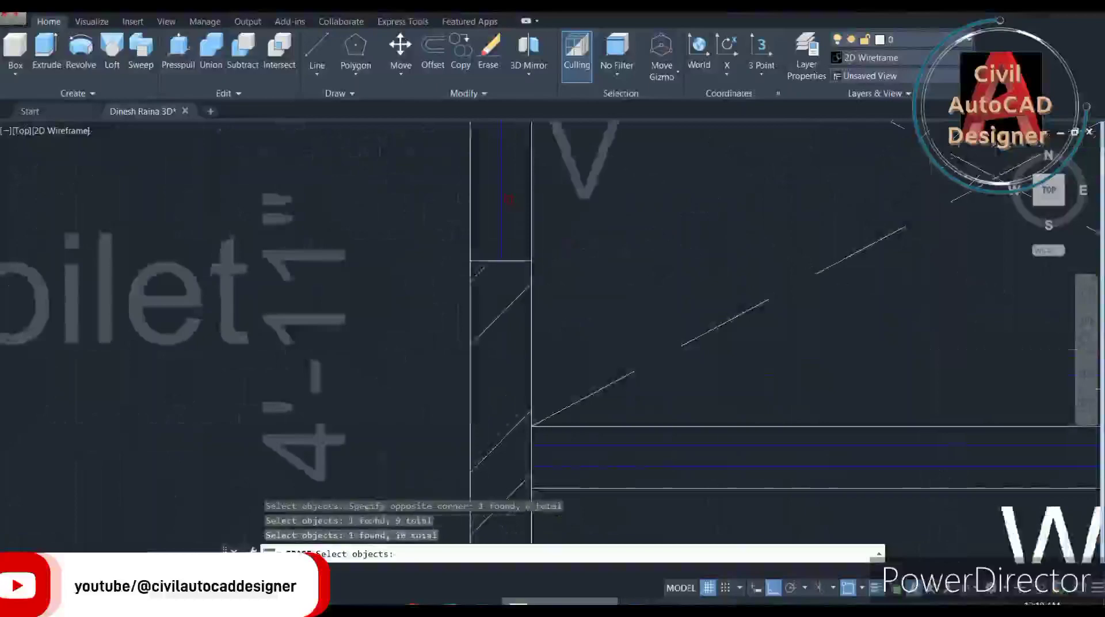
click(499, 216)
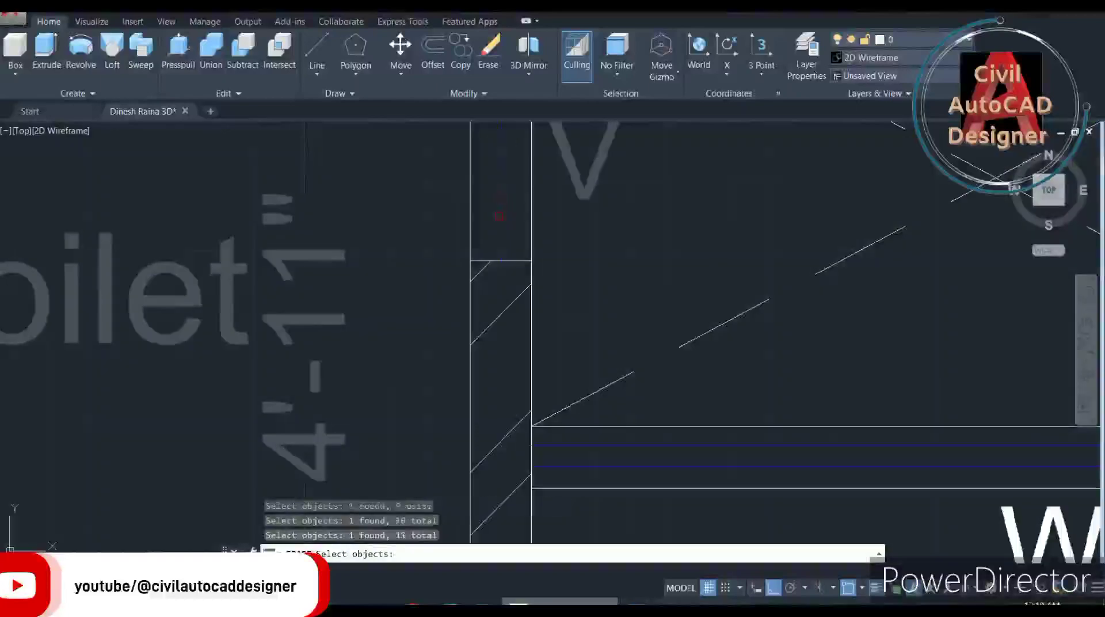
click(504, 299)
scroll(535, 420, down, 2)
scroll(535, 420, down, 1)
scroll(748, 374, up, 1)
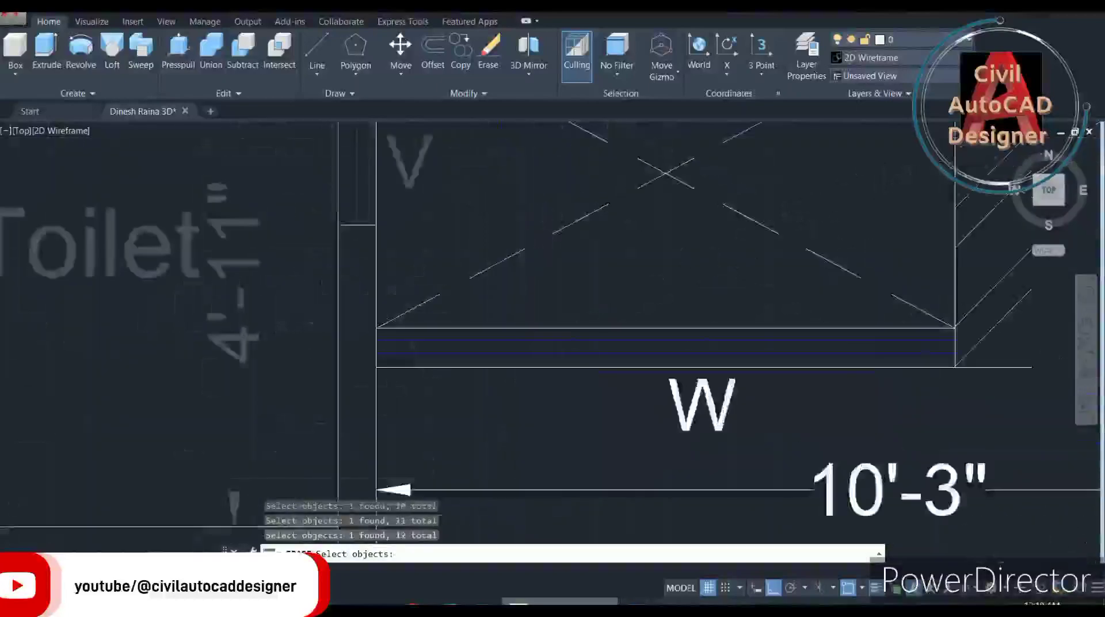
scroll(758, 377, up, 2)
click(764, 338)
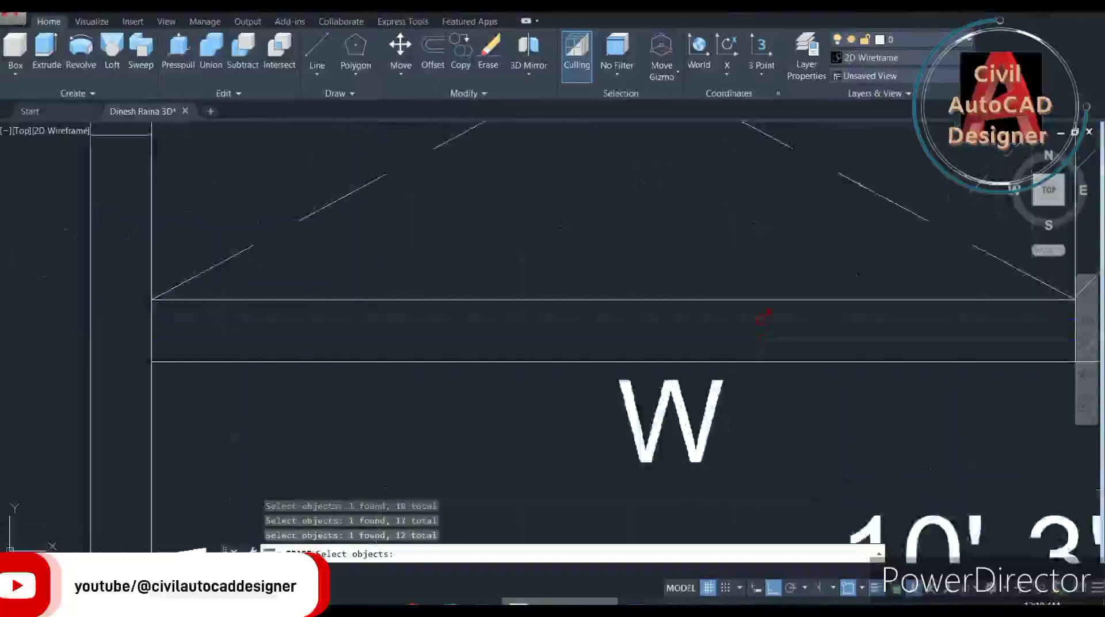
drag(753, 413, 714, 429)
scroll(921, 431, down, 1)
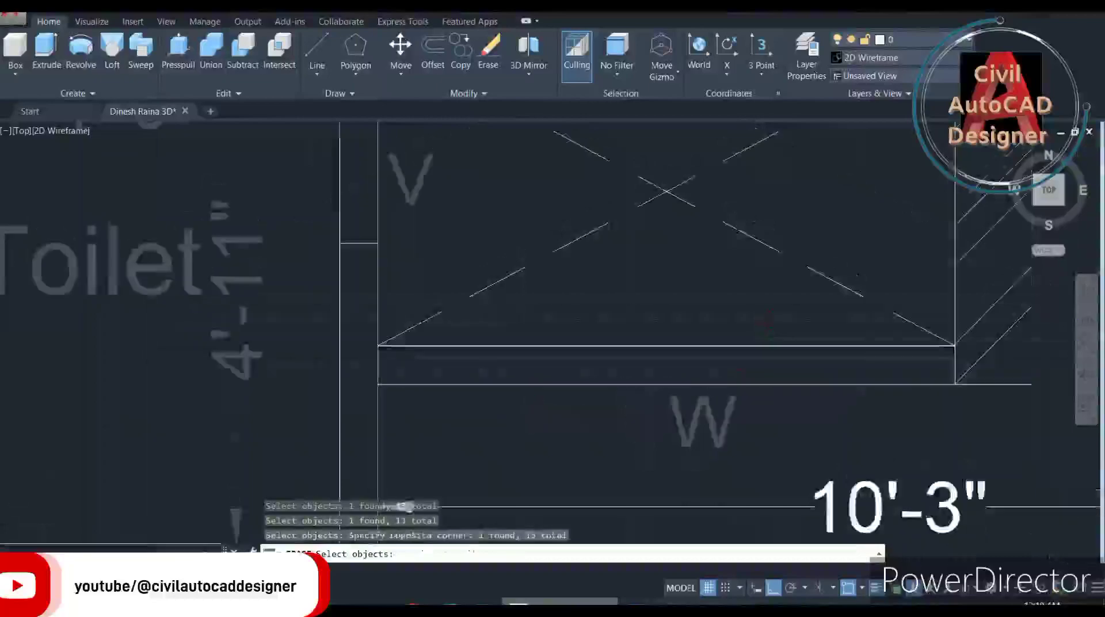
scroll(950, 438, down, 2)
scroll(964, 439, down, 1)
Add the right Bed room label and the lower Toilet label to the erase set.
middle_drag(964, 440, 821, 394)
click(828, 403)
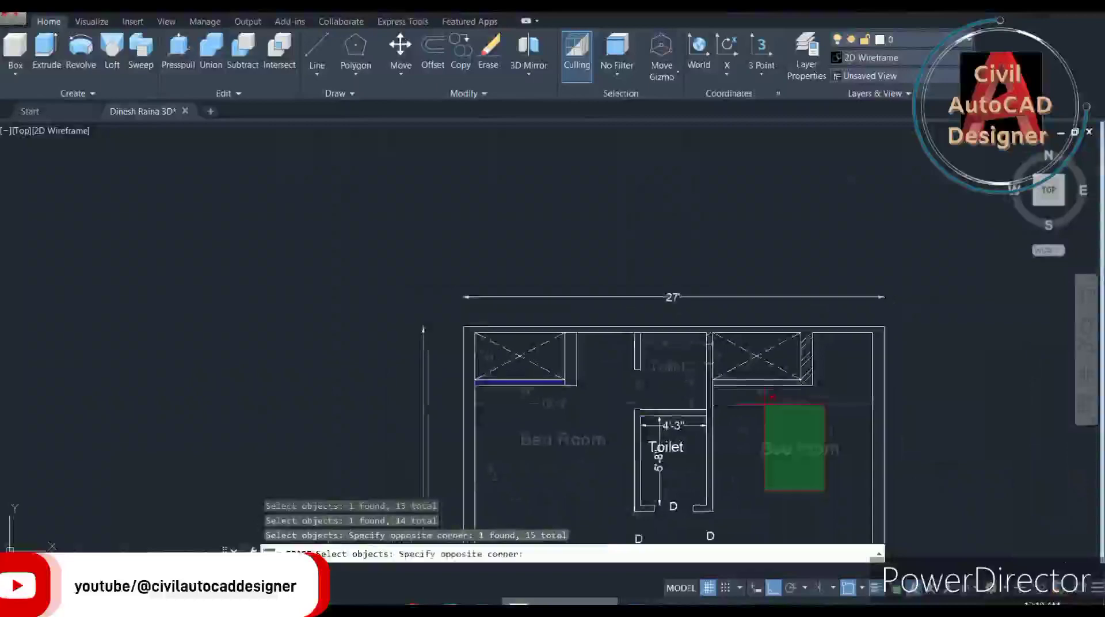
click(722, 461)
scroll(670, 503, up, 2)
click(694, 477)
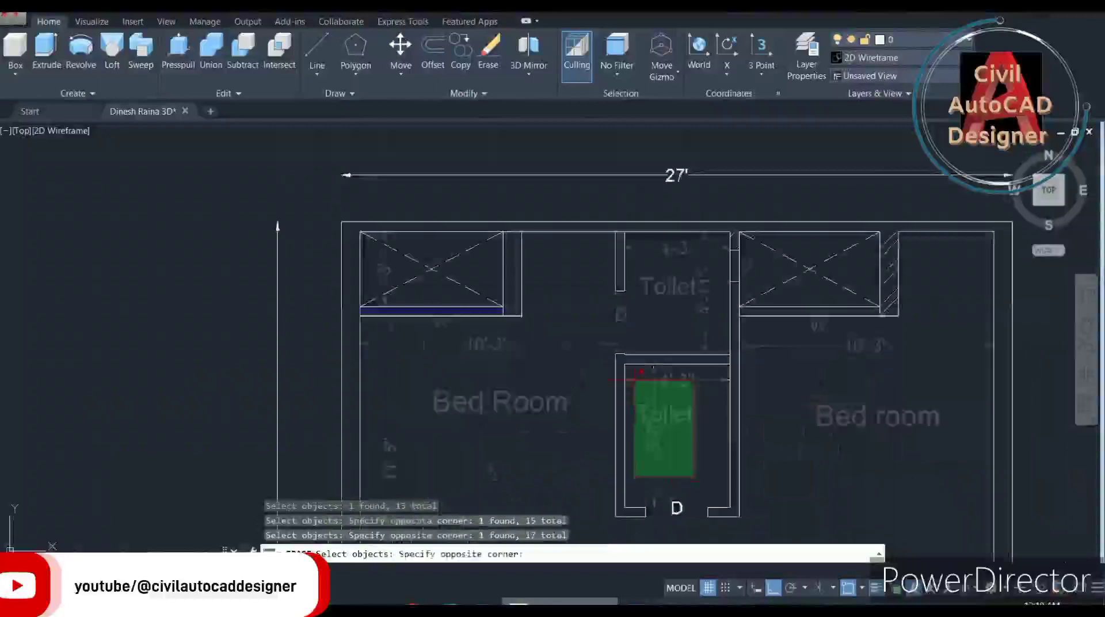
click(645, 379)
Add the right-hand D label, nearby annotations and the Lobby label to the erase set.
scroll(645, 378, down, 2)
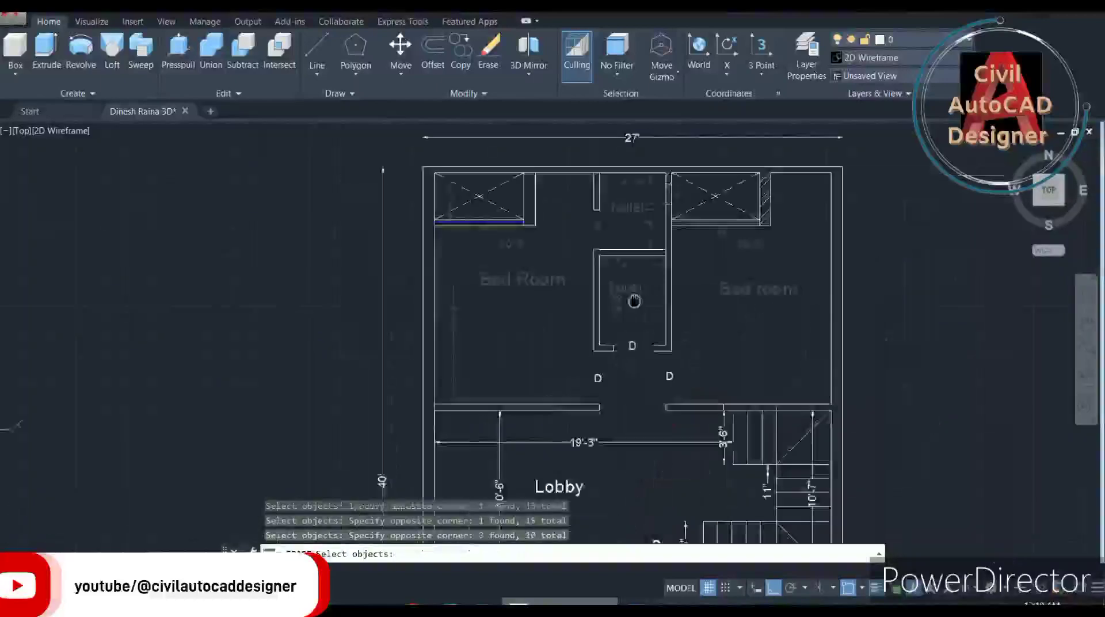
scroll(731, 399, up, 2)
click(700, 389)
click(617, 374)
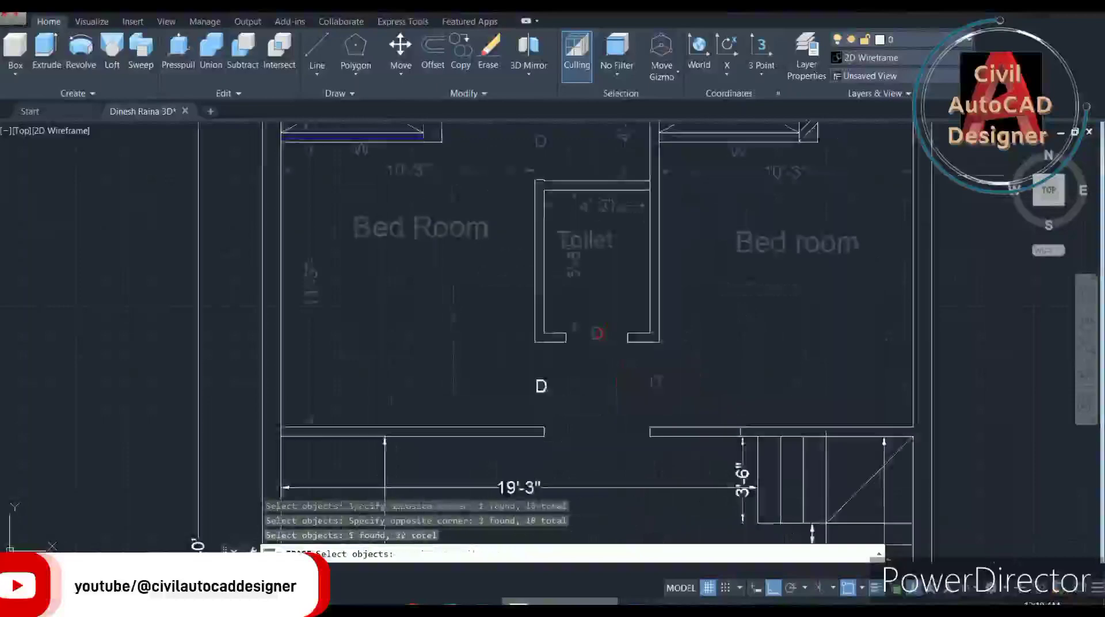
click(541, 385)
middle_drag(538, 374, 521, 260)
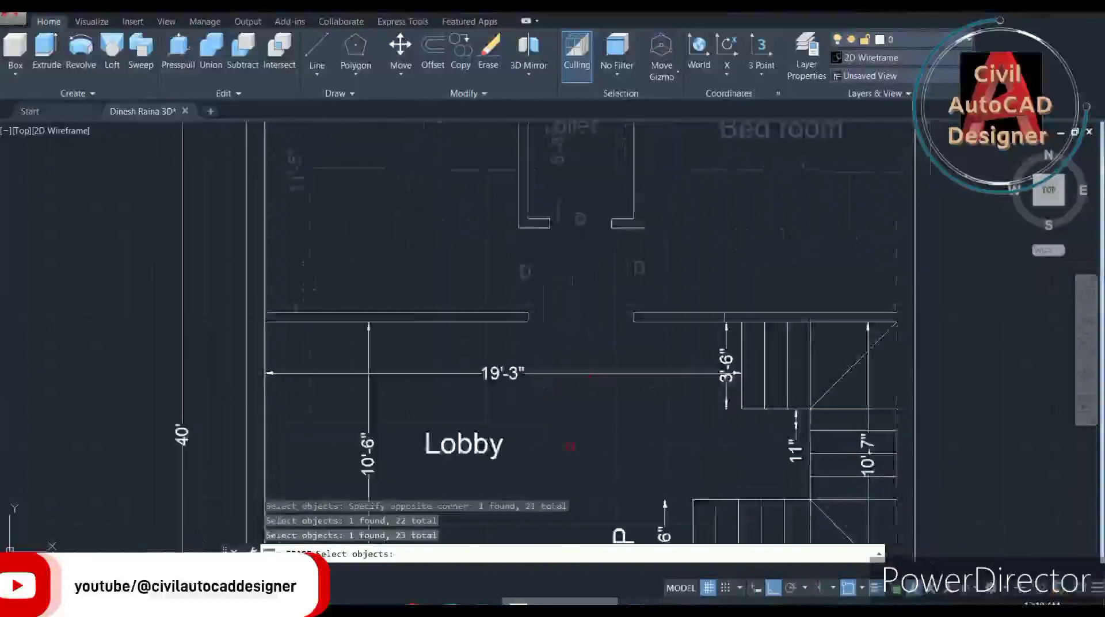
click(559, 462)
click(429, 384)
Add the 3'-6" and 11" dimensions, the stair-side line and the UP and D labels.
scroll(704, 395, up, 3)
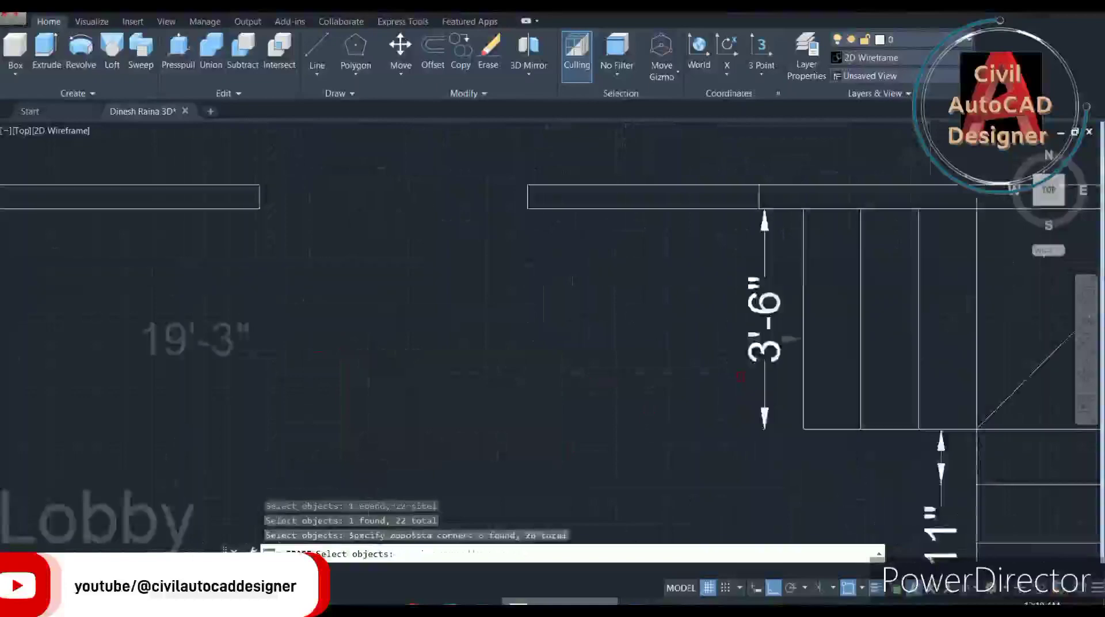
click(756, 363)
middle_drag(733, 341, 523, 299)
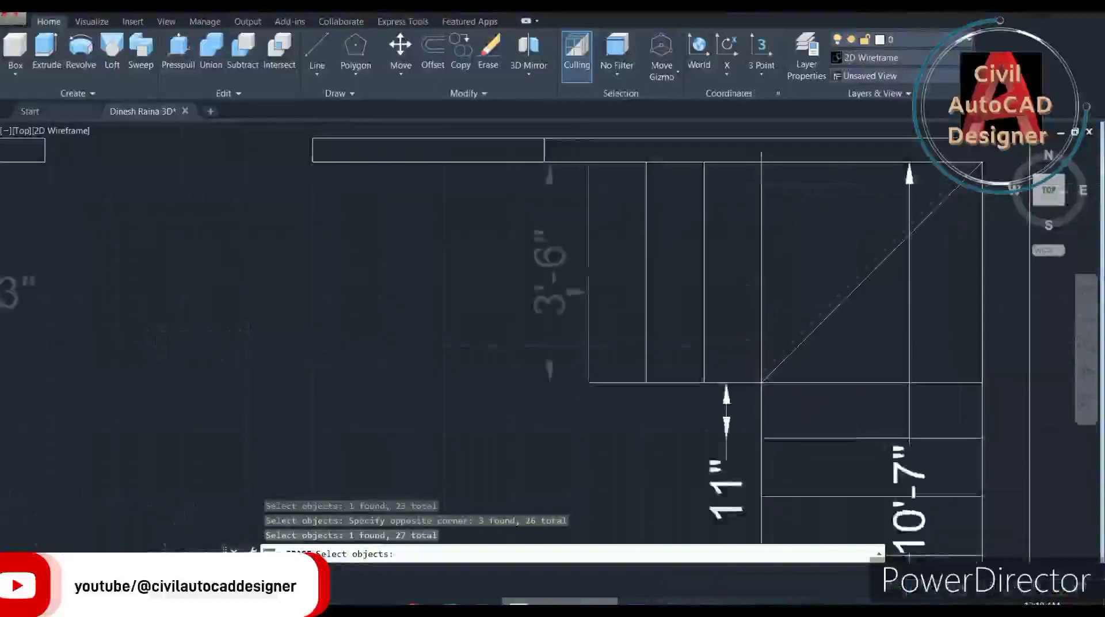
scroll(641, 406, down, 2)
click(678, 416)
click(802, 373)
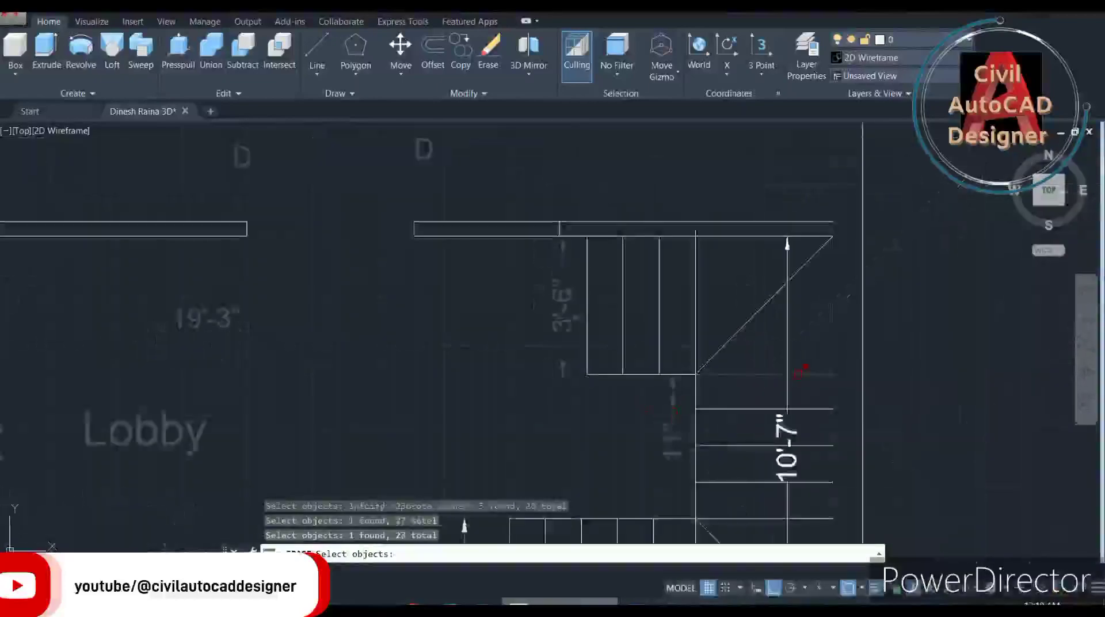
click(788, 377)
scroll(617, 173, down, 3)
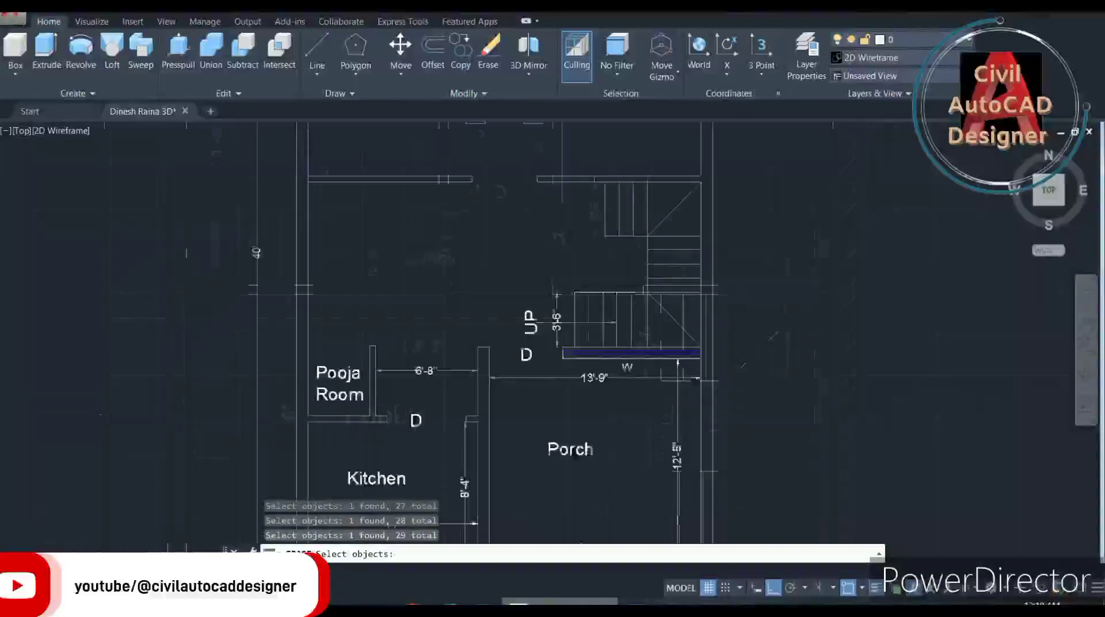
scroll(538, 340, up, 2)
click(556, 278)
click(507, 378)
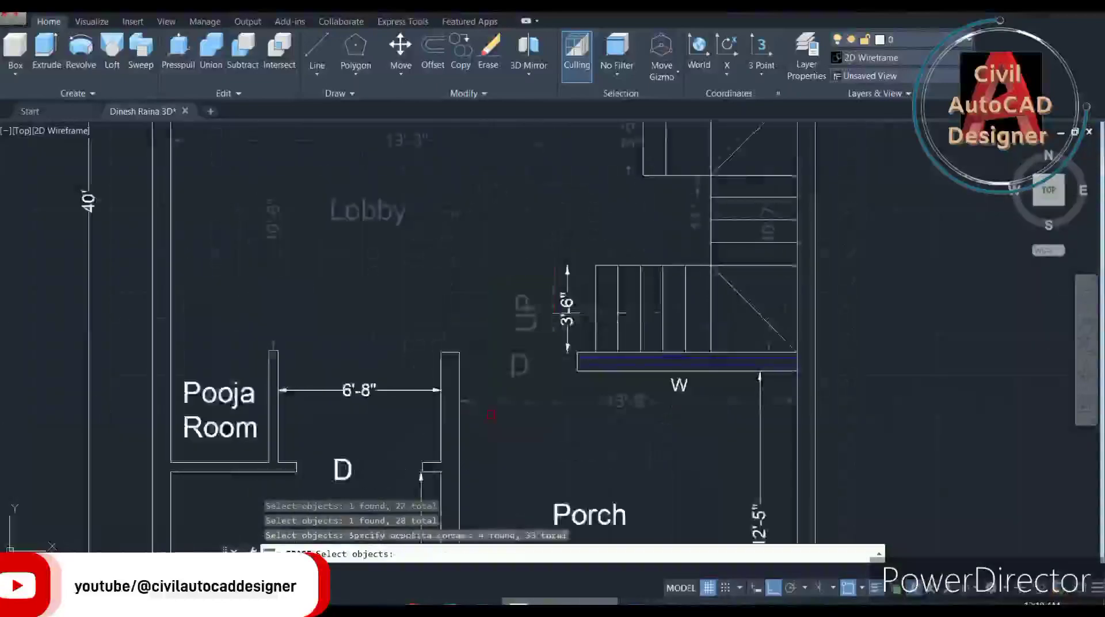
Add the blue stair-landing line, more annotation and the Porch label to the erase set.
scroll(628, 365, up, 4)
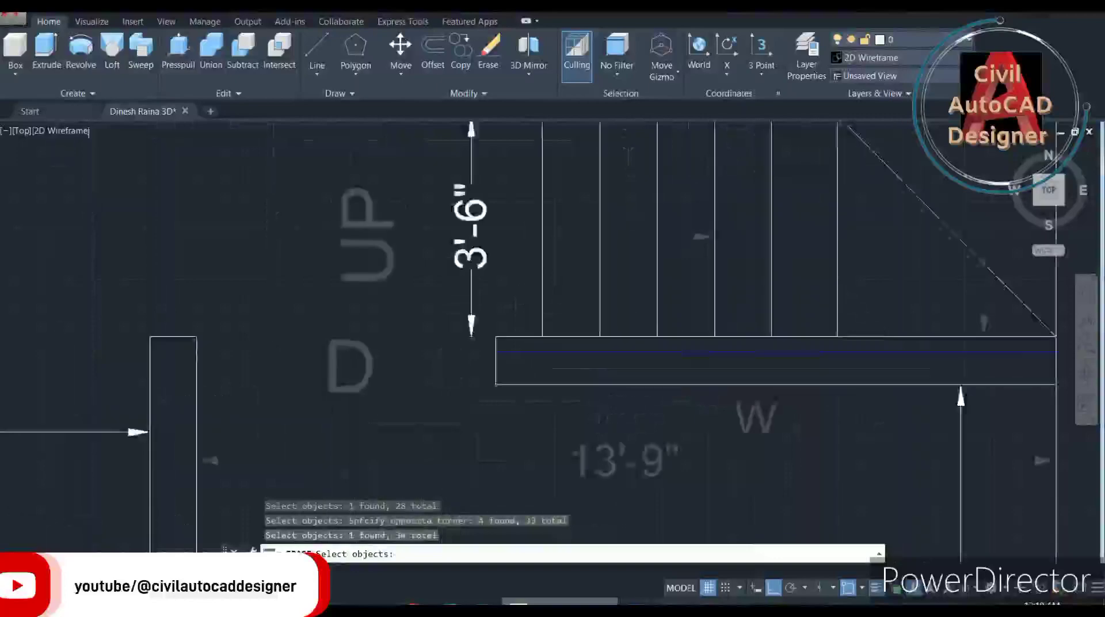
scroll(628, 366, up, 2)
click(620, 345)
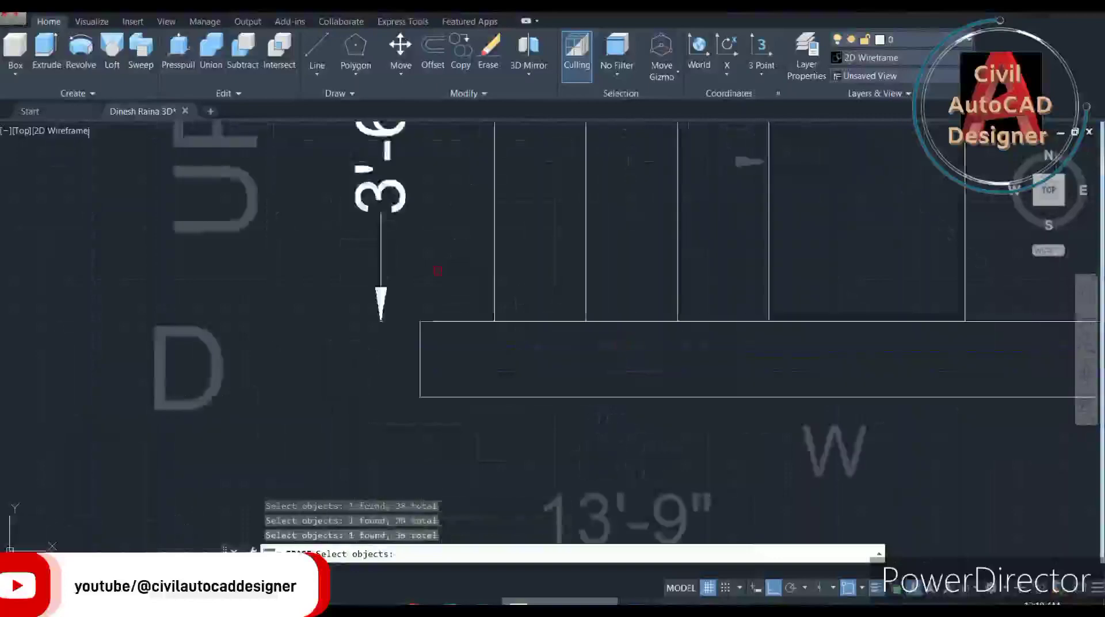
click(437, 270)
click(586, 385)
scroll(585, 386, down, 3)
scroll(585, 385, down, 2)
middle_drag(585, 385, 657, 304)
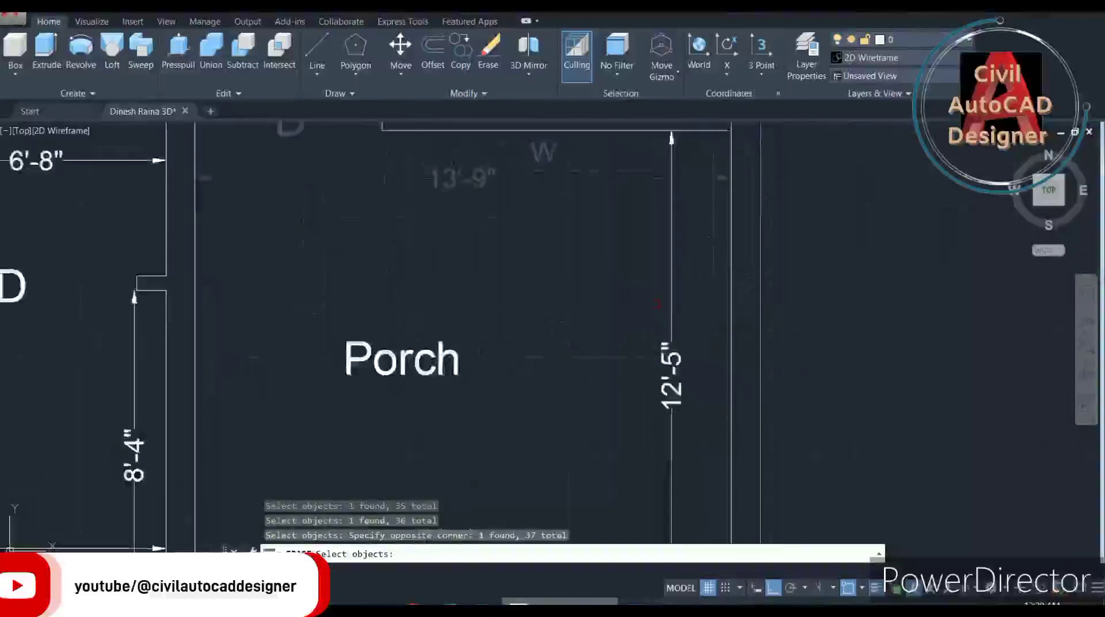
click(682, 309)
click(382, 382)
Select the main gate label, then erase all the gathered labels and start a new erase.
scroll(561, 172, down, 3)
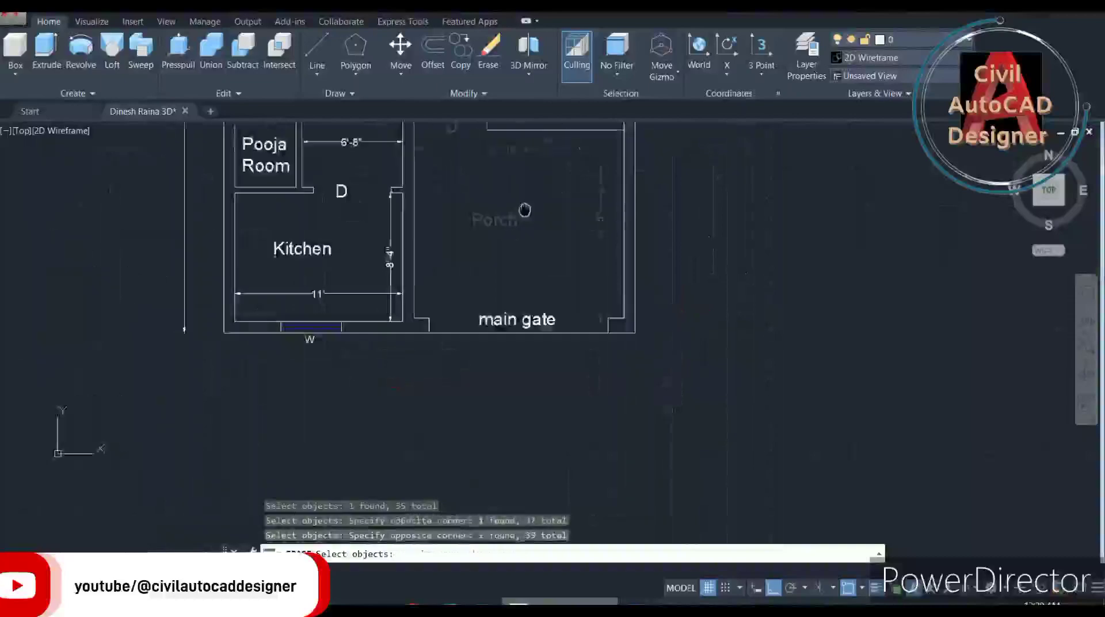
click(580, 266)
click(521, 322)
scroll(368, 328, up, 2)
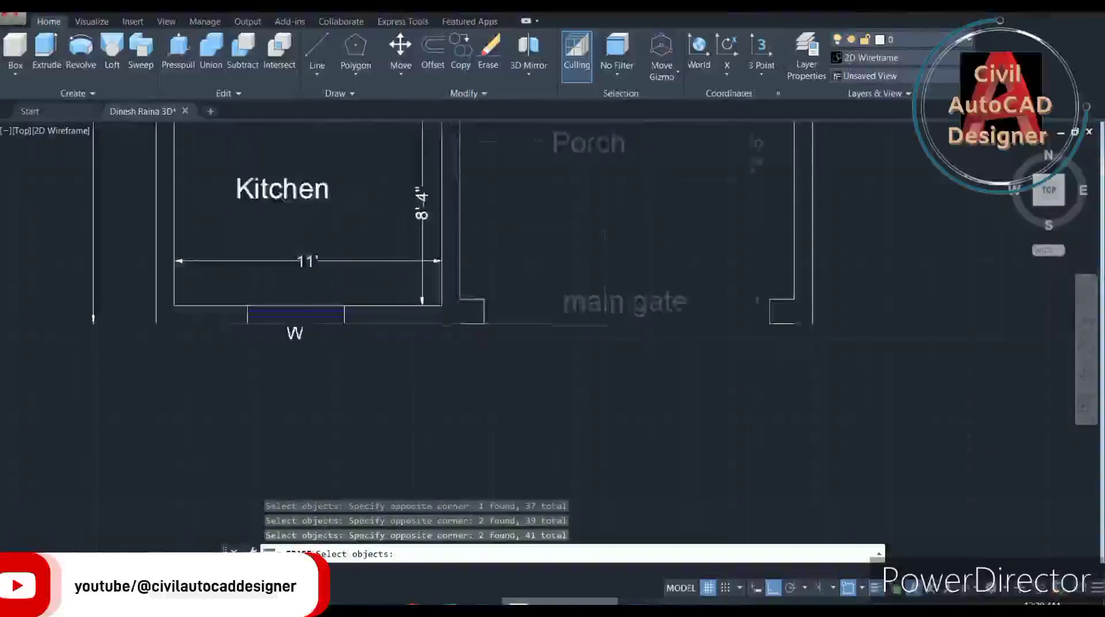
scroll(371, 329, up, 3)
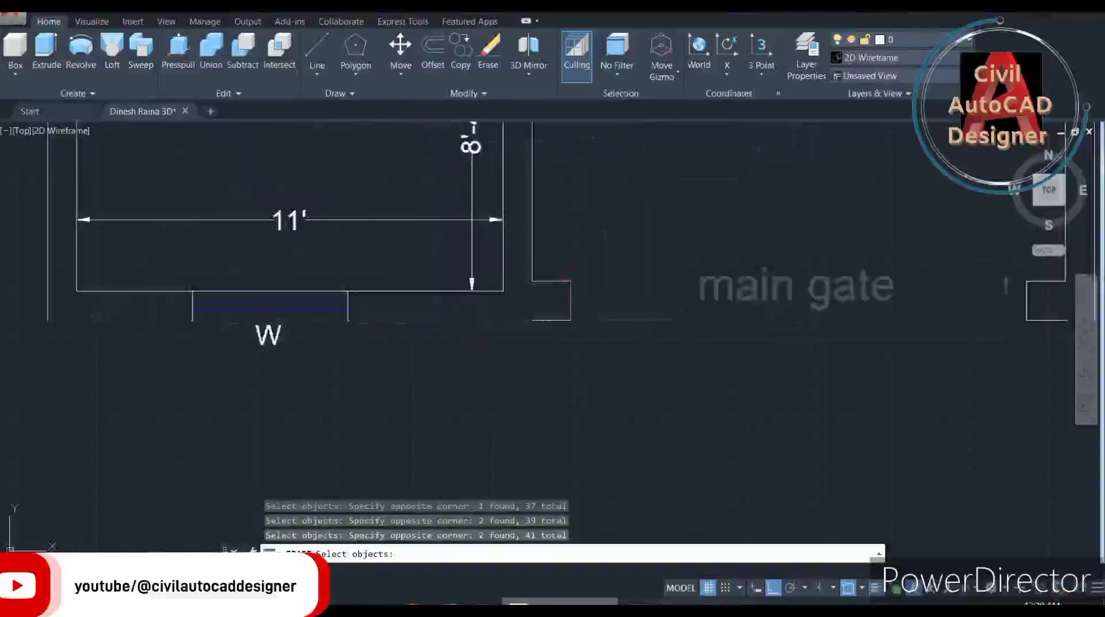
key(ctrl+z)
click(829, 219)
click(754, 291)
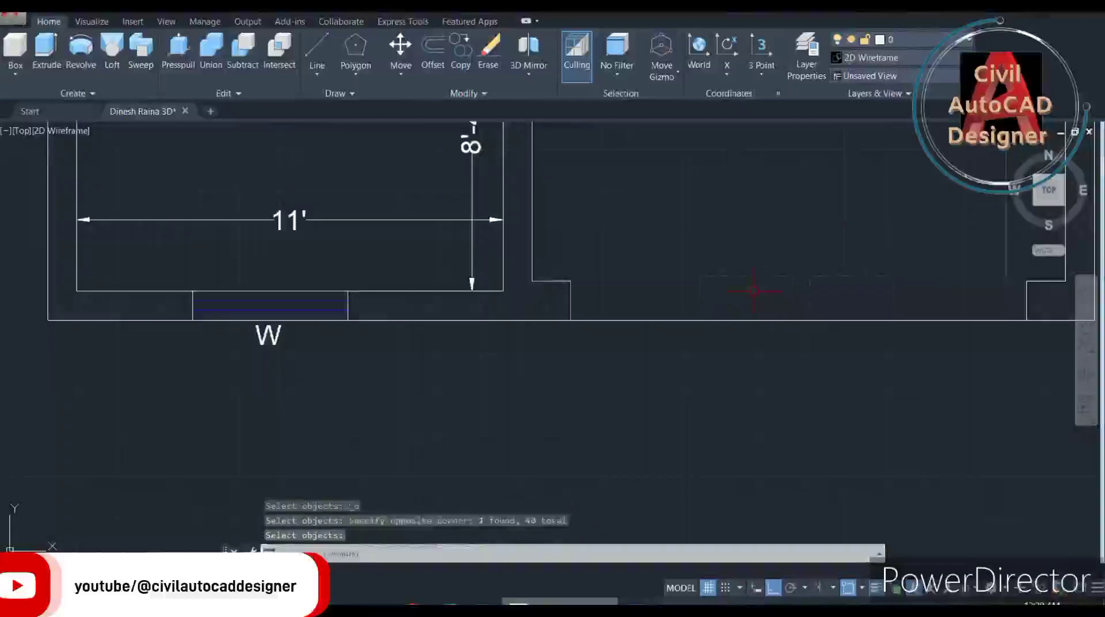
key(Return)
key(Return)
Pick the 11' and 8'-4" dimensions, the W window mark and window lines for erasing.
click(395, 176)
click(309, 242)
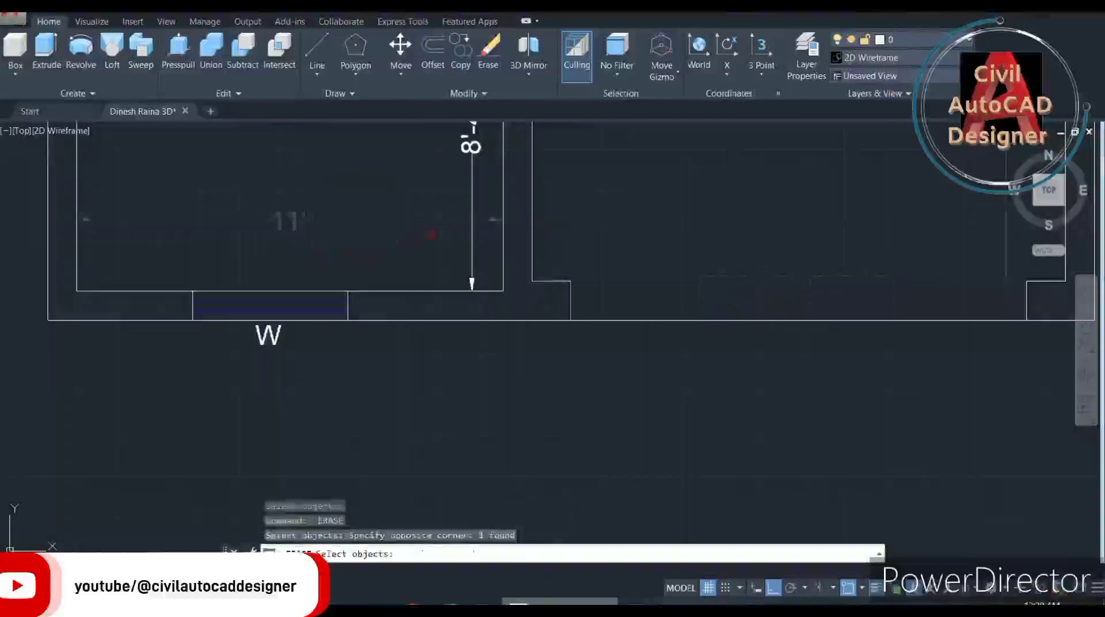
scroll(430, 234, up, 2)
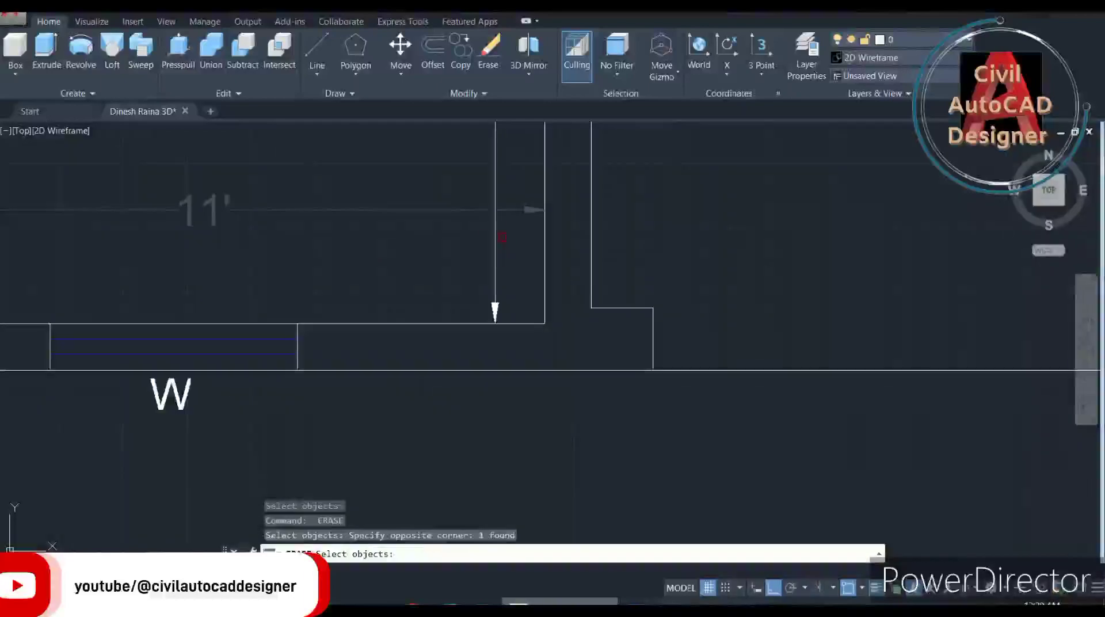
click(505, 291)
click(437, 165)
scroll(137, 366, up, 4)
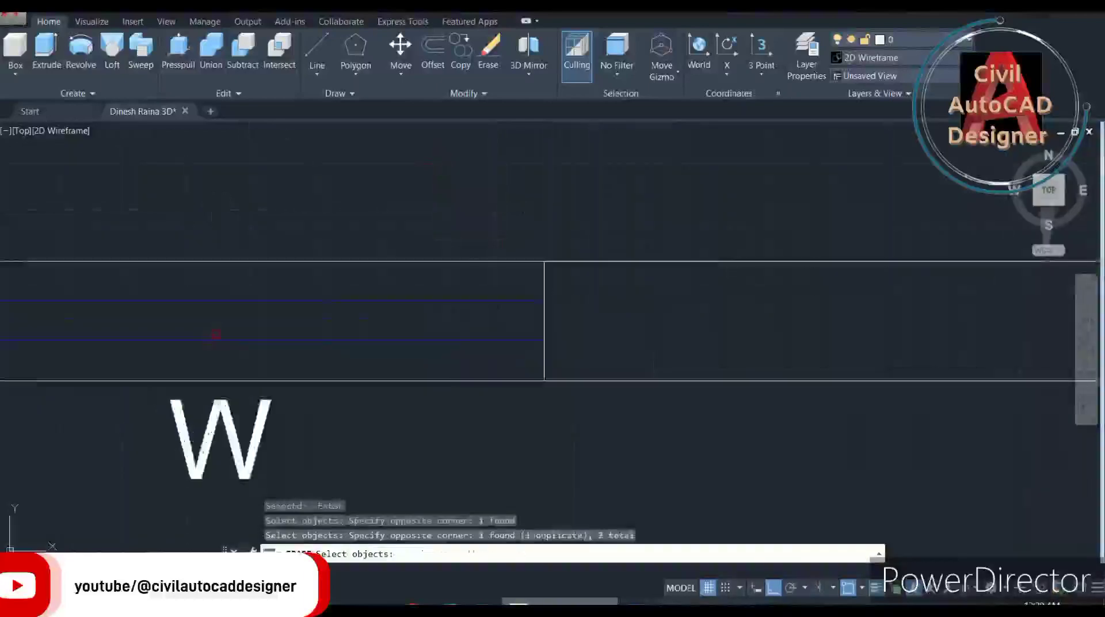
click(216, 339)
click(246, 298)
click(319, 441)
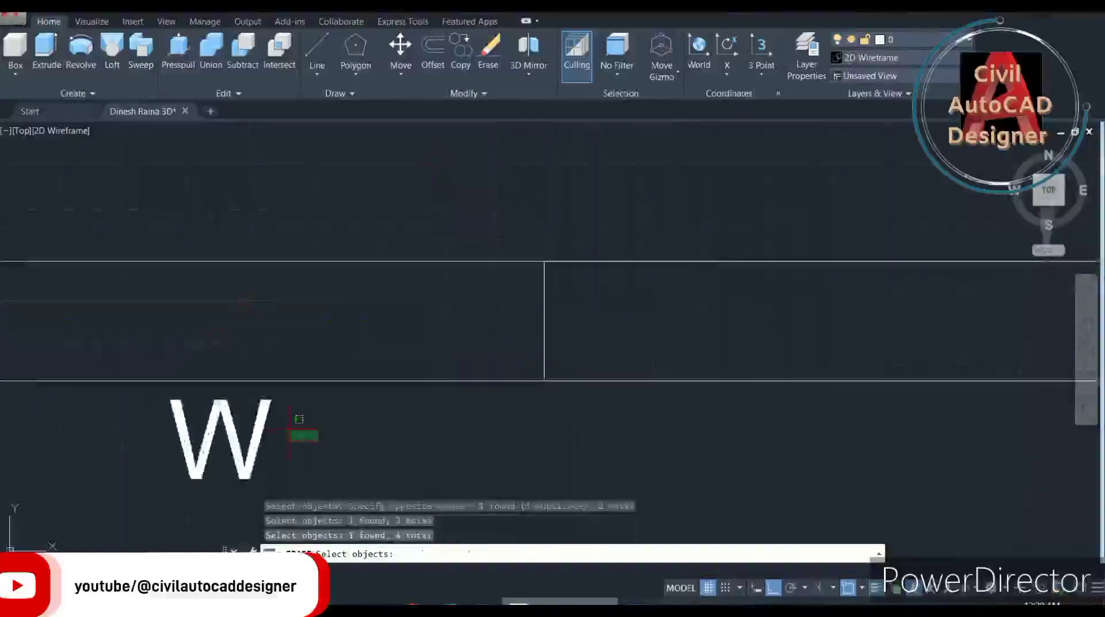
click(265, 427)
Erase the Kitchen and Pooja Room labels, the D label and 6'-8" dimension.
scroll(287, 374, down, 3)
scroll(363, 408, down, 3)
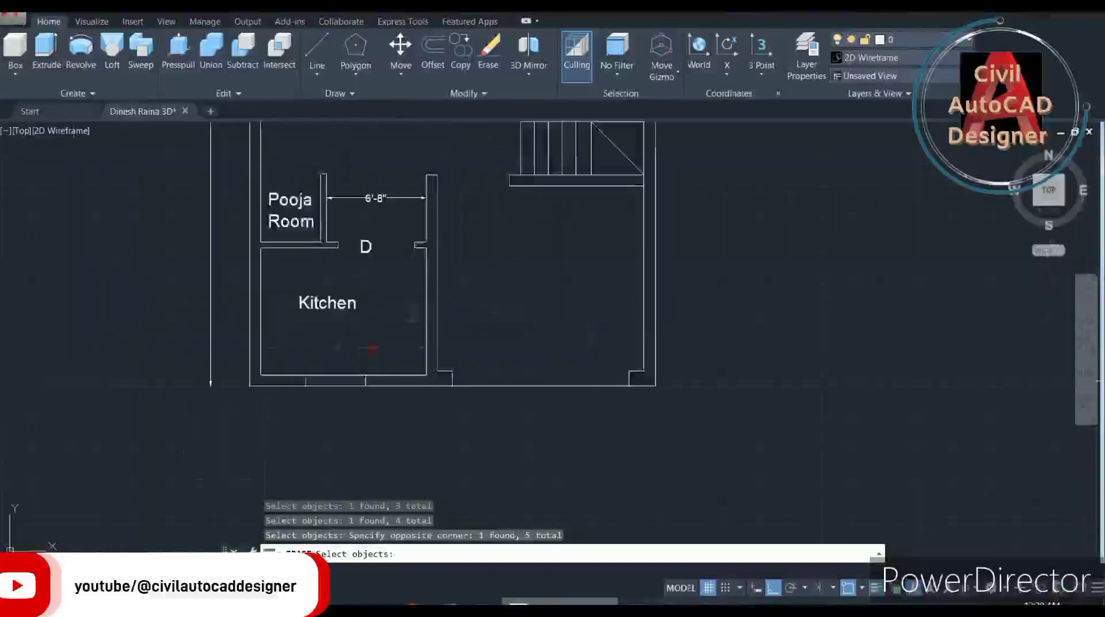
click(368, 354)
click(316, 299)
click(400, 197)
click(396, 188)
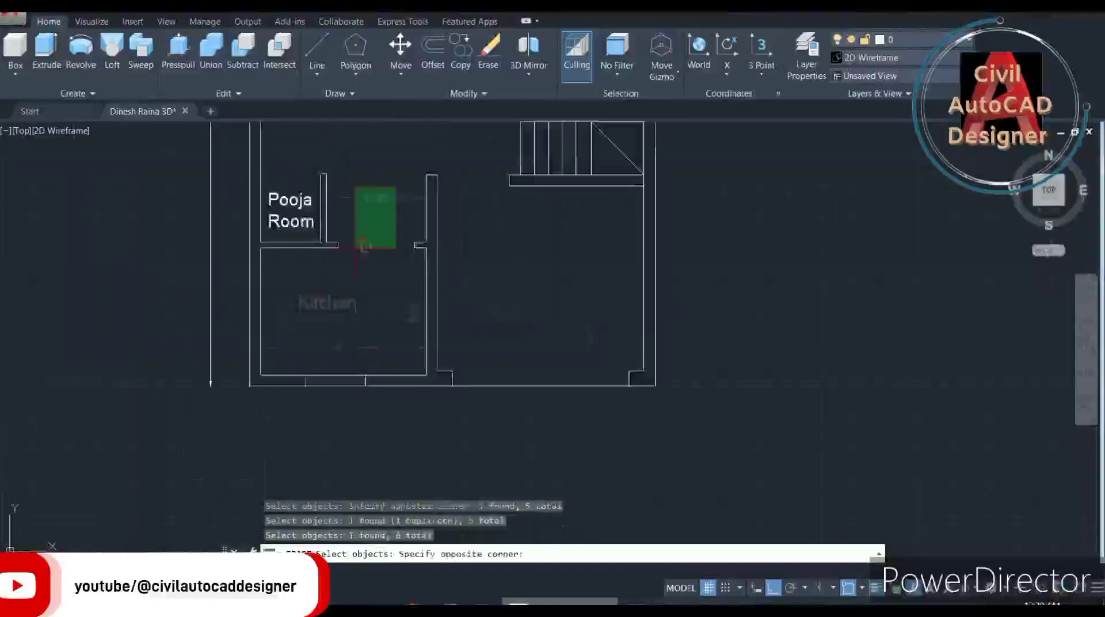
click(353, 251)
click(294, 217)
scroll(365, 246, down, 2)
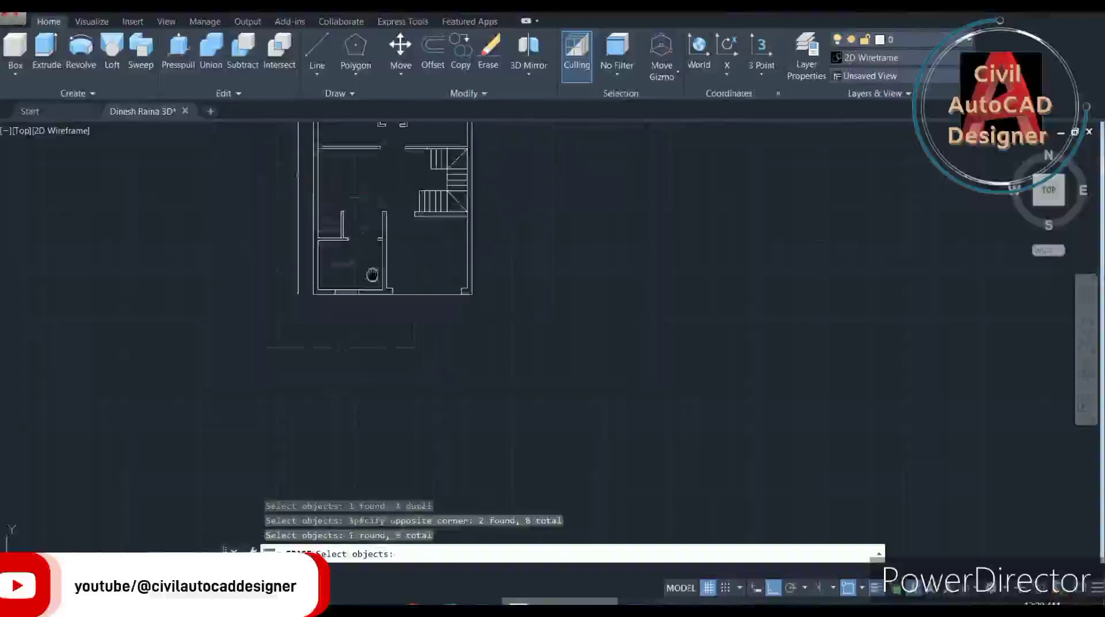
scroll(391, 239, down, 2)
key(Return)
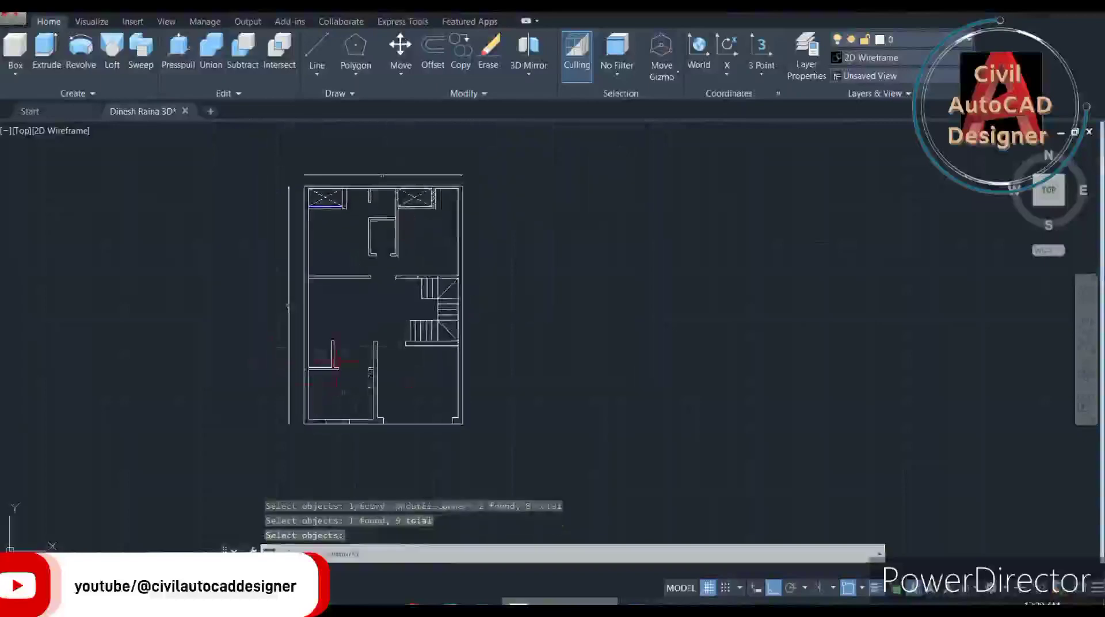
scroll(304, 351, up, 2)
Start another ERASE and pick the stray vertical line and the overall dimension above the plan.
text(e)
key(Return)
click(279, 285)
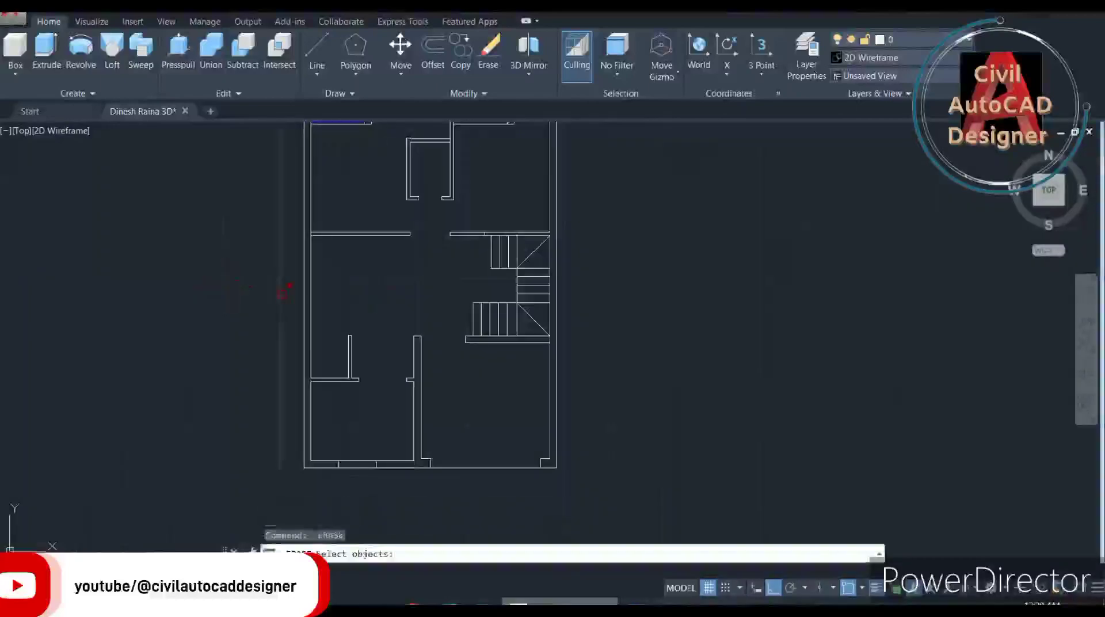
middle_drag(283, 304, 269, 440)
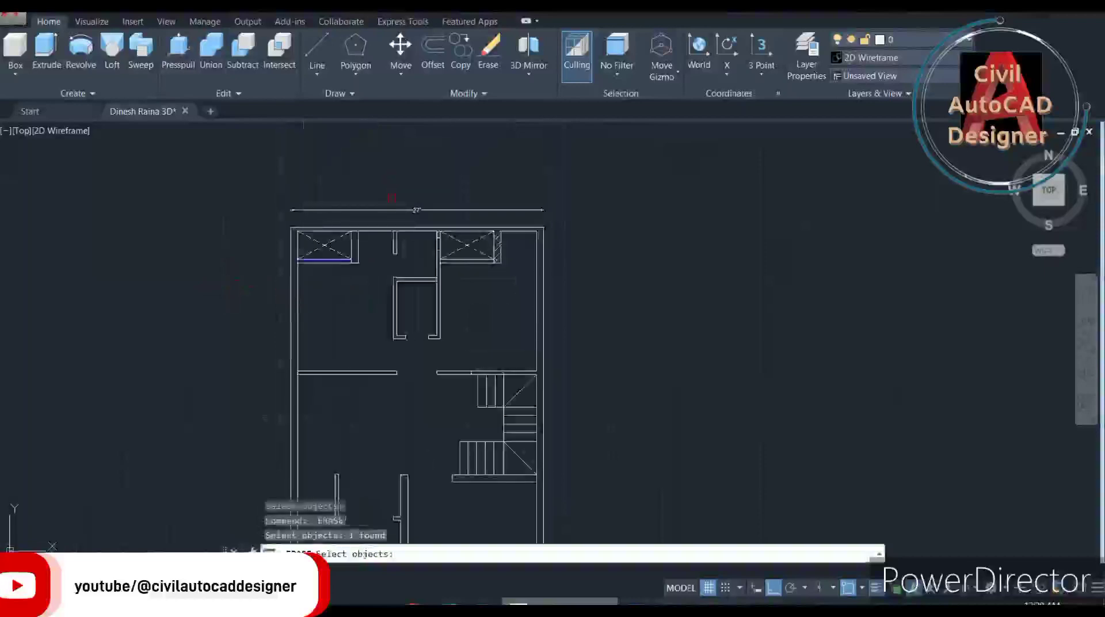
click(391, 210)
Add the two remaining blue window lines to the erase selection.
scroll(691, 157, down, 2)
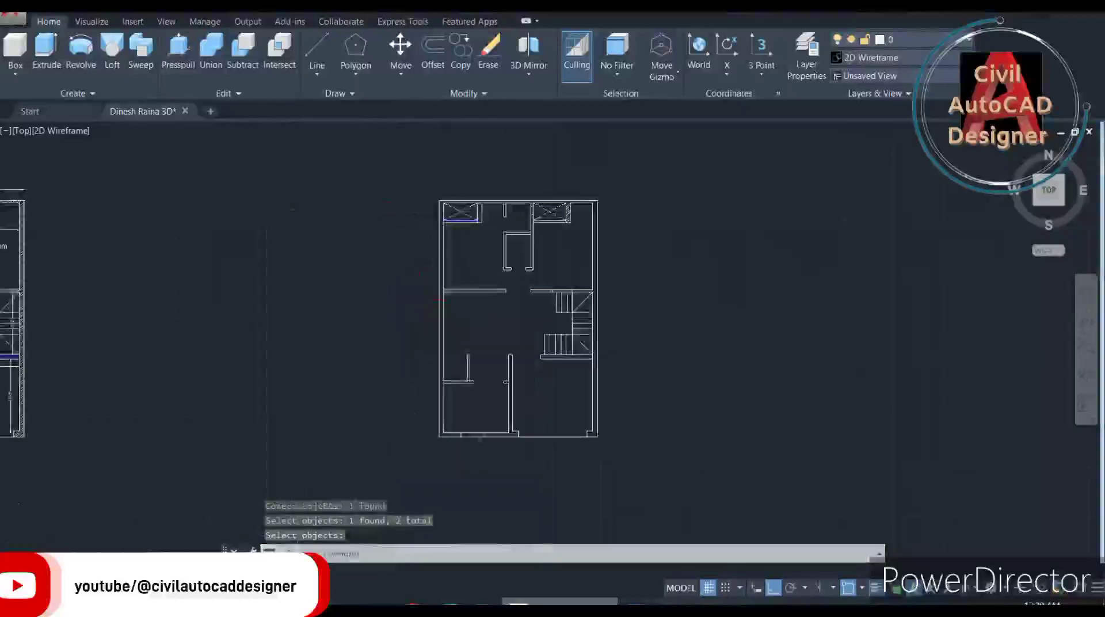
scroll(455, 214, up, 4)
scroll(403, 276, up, 3)
scroll(386, 268, up, 2)
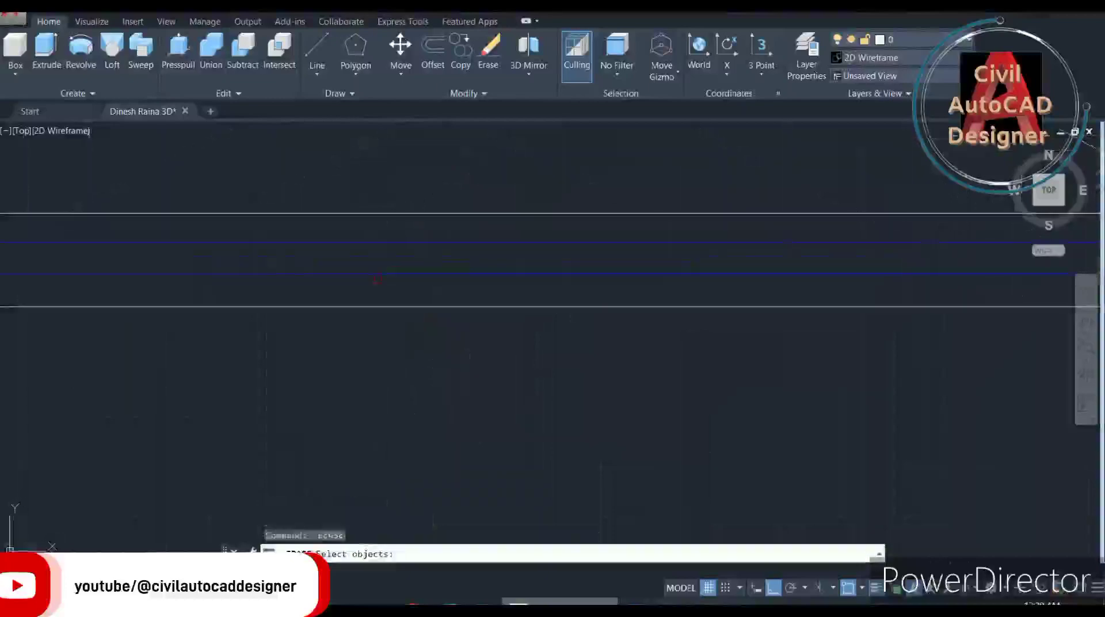
click(376, 275)
click(375, 242)
scroll(483, 273, down, 3)
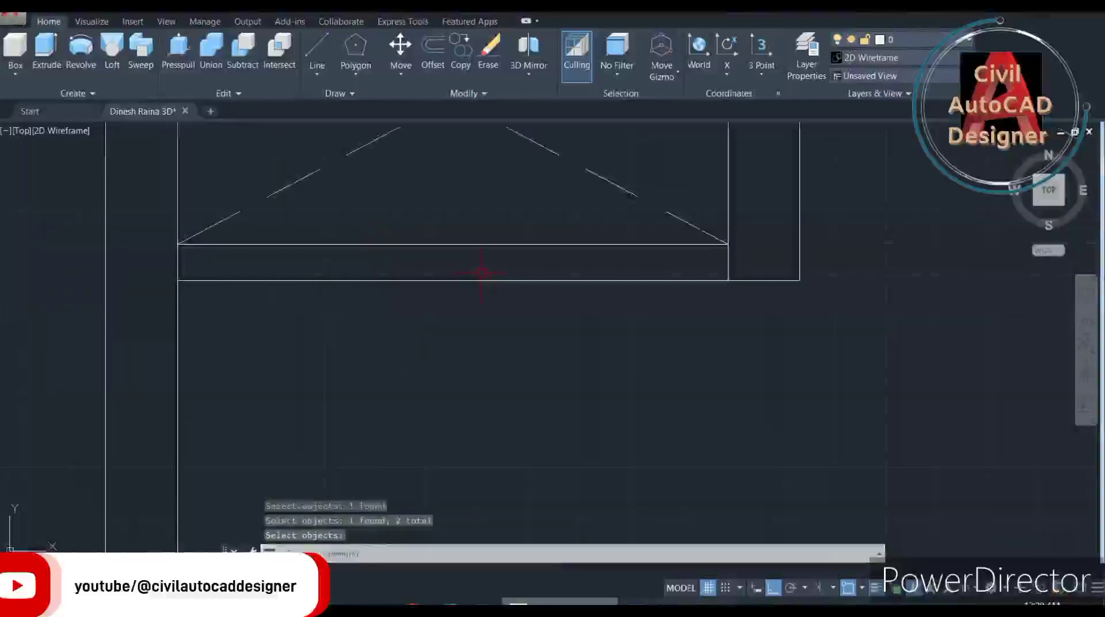
scroll(483, 273, down, 4)
scroll(622, 301, down, 1)
scroll(425, 276, up, 2)
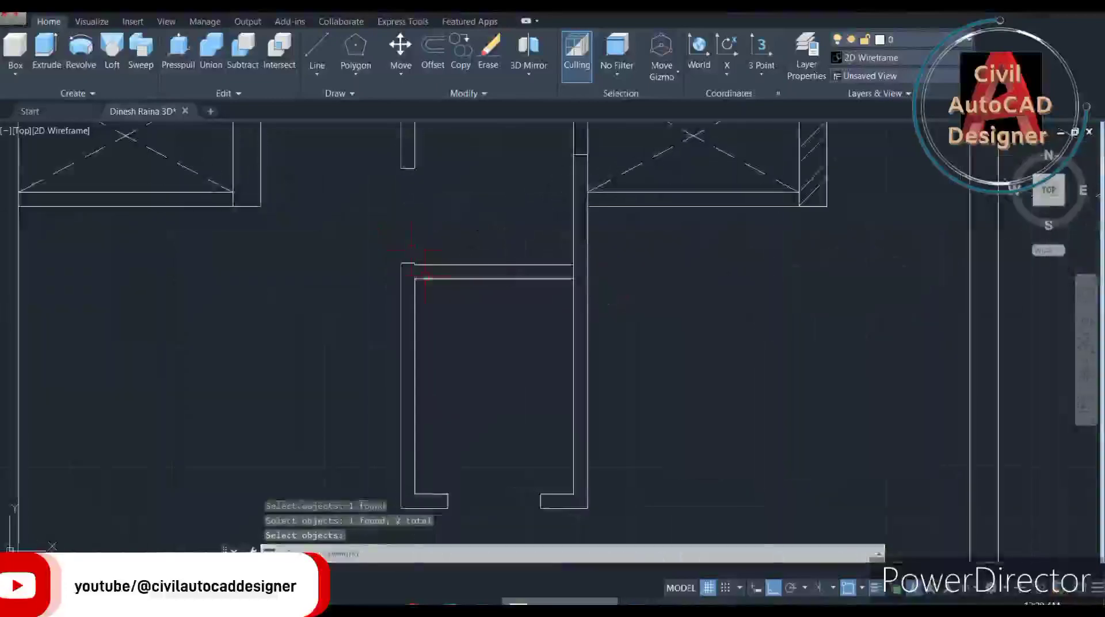
middle_drag(426, 276, 449, 261)
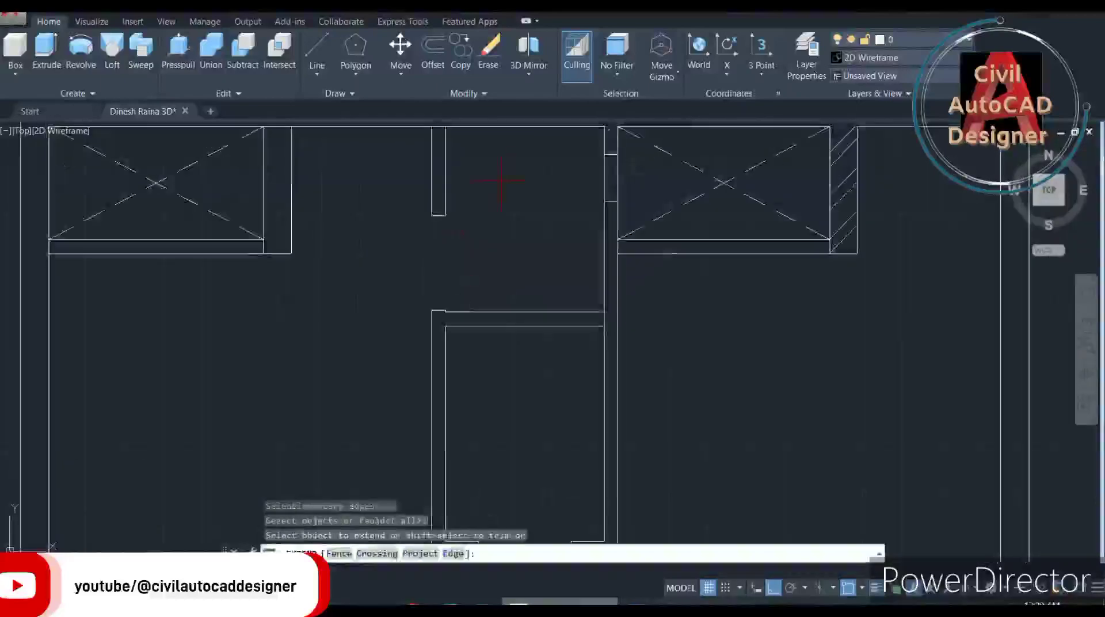
Extend the bottom and central wall line ends down to the bottom wall.
click(438, 173)
click(437, 173)
scroll(438, 172, down, 2)
middle_drag(437, 173, 488, 151)
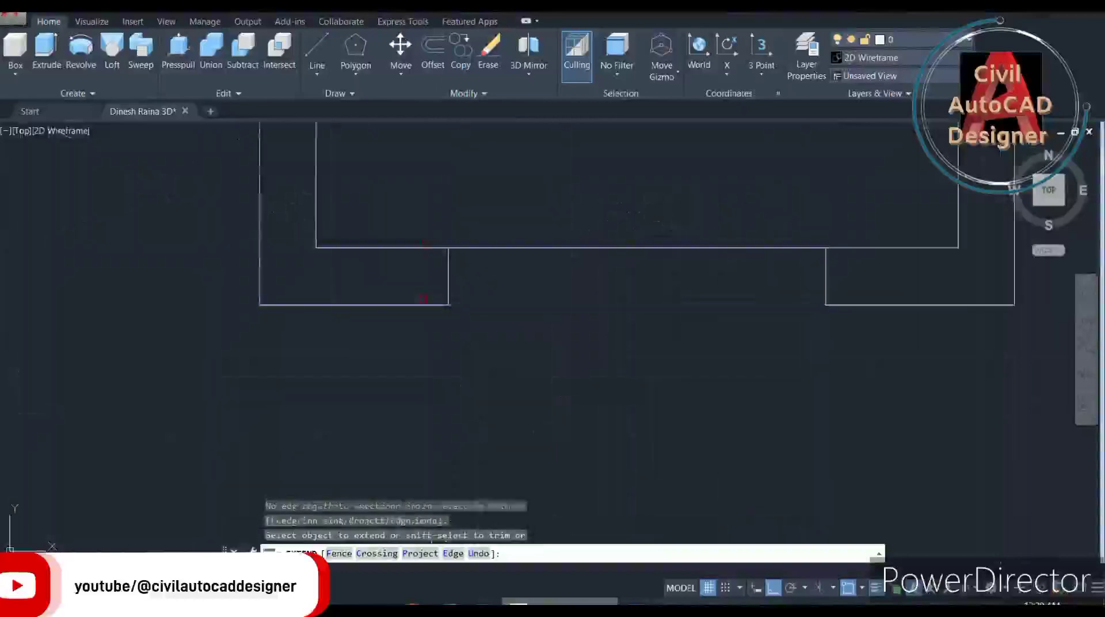
click(423, 302)
scroll(541, 363, down, 3)
scroll(540, 363, up, 5)
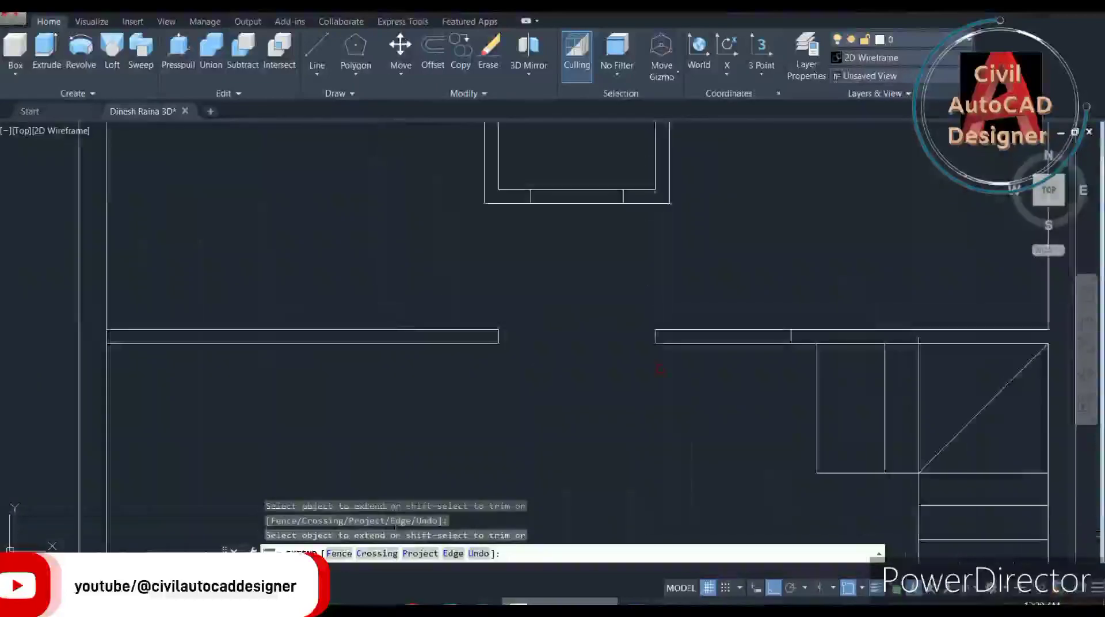
scroll(660, 367, down, 3)
middle_drag(660, 367, 486, 412)
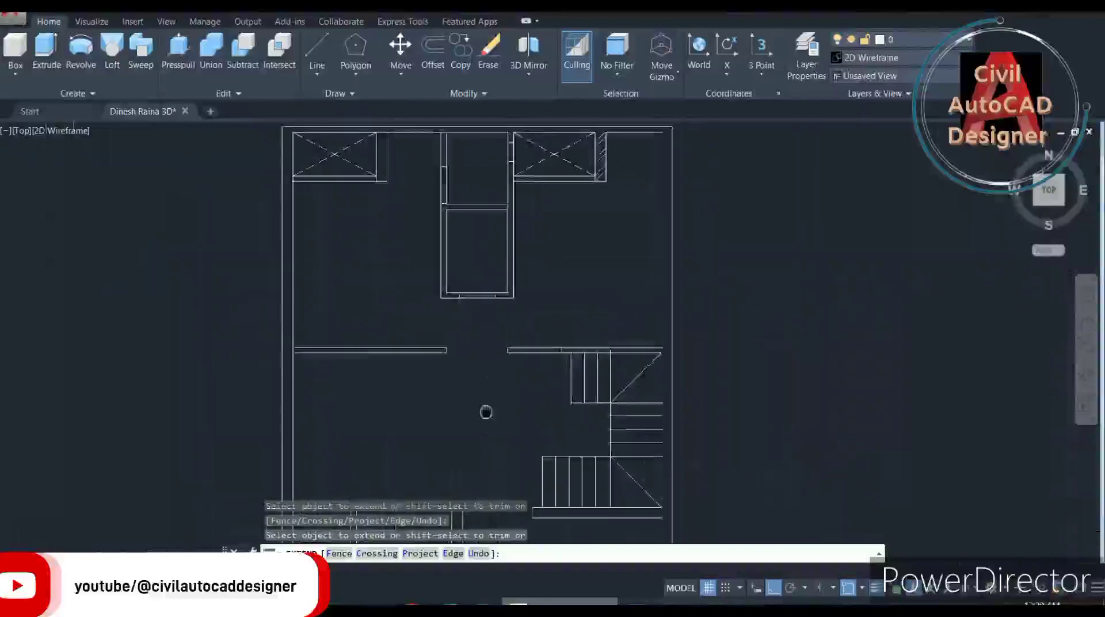
scroll(537, 305, up, 4)
click(528, 222)
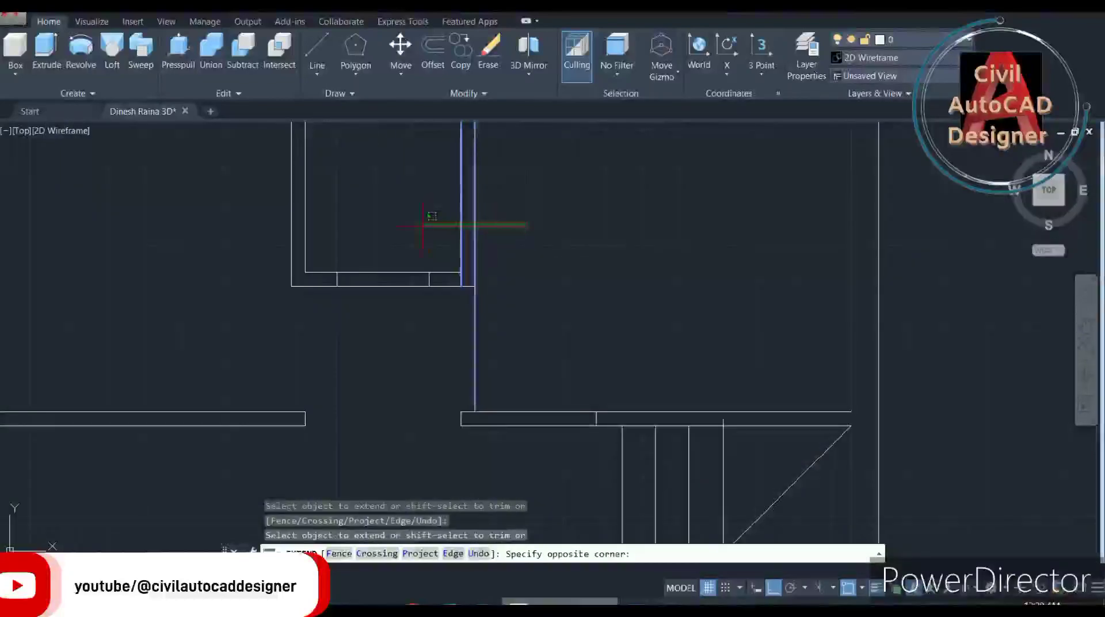
click(439, 237)
click(455, 244)
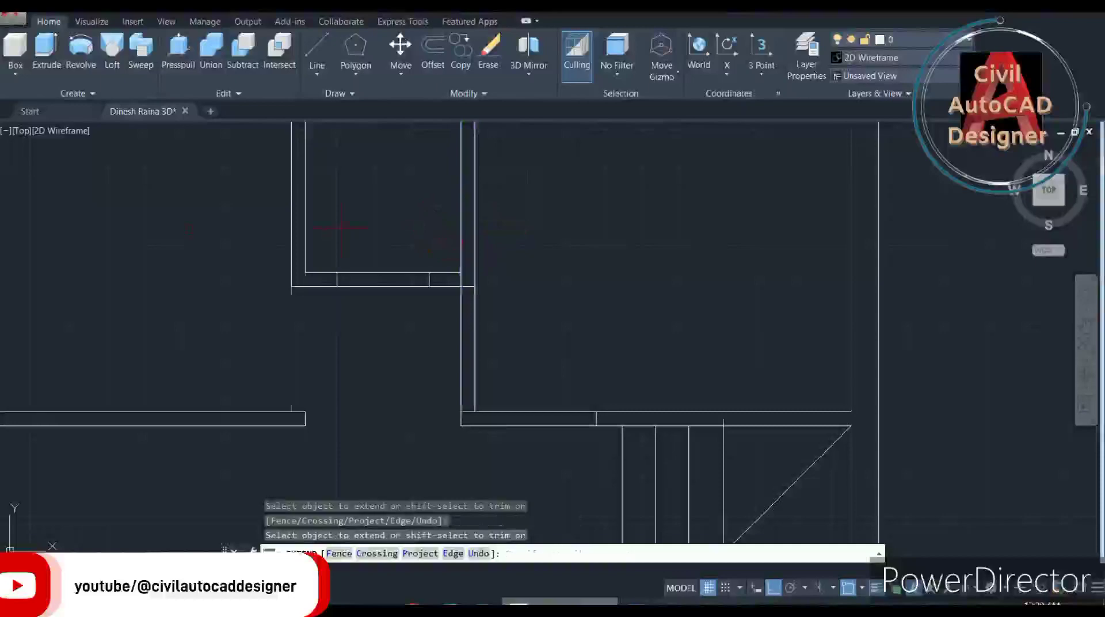
Extend the wall stubs and horizontal wall lines near the stairs to their boundary walls.
scroll(371, 285, down, 2)
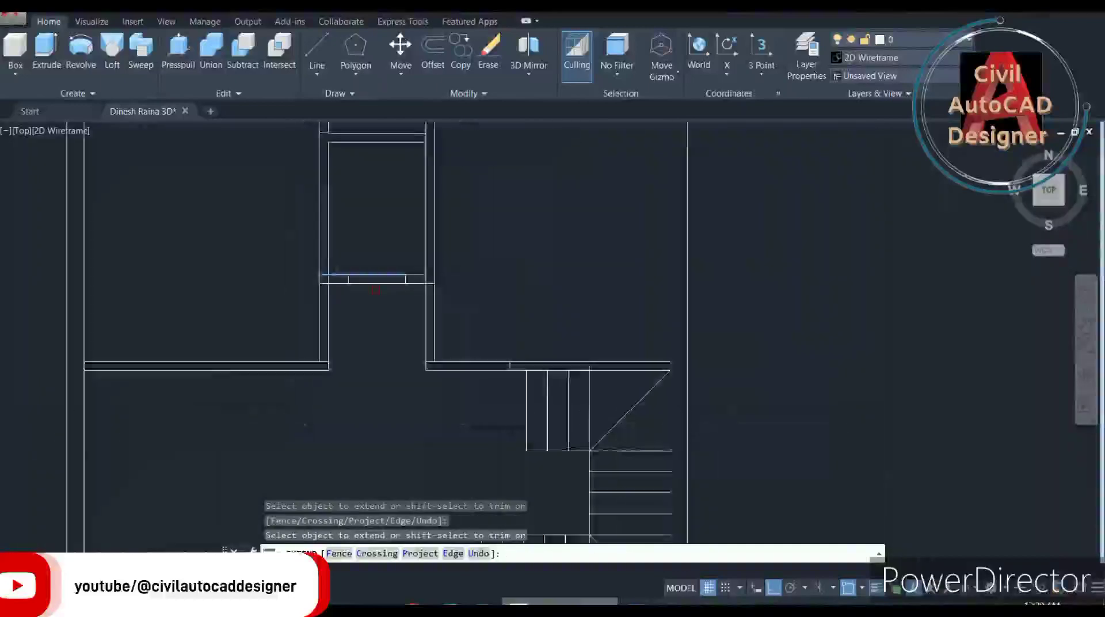
middle_drag(375, 289, 471, 235)
scroll(471, 235, up, 3)
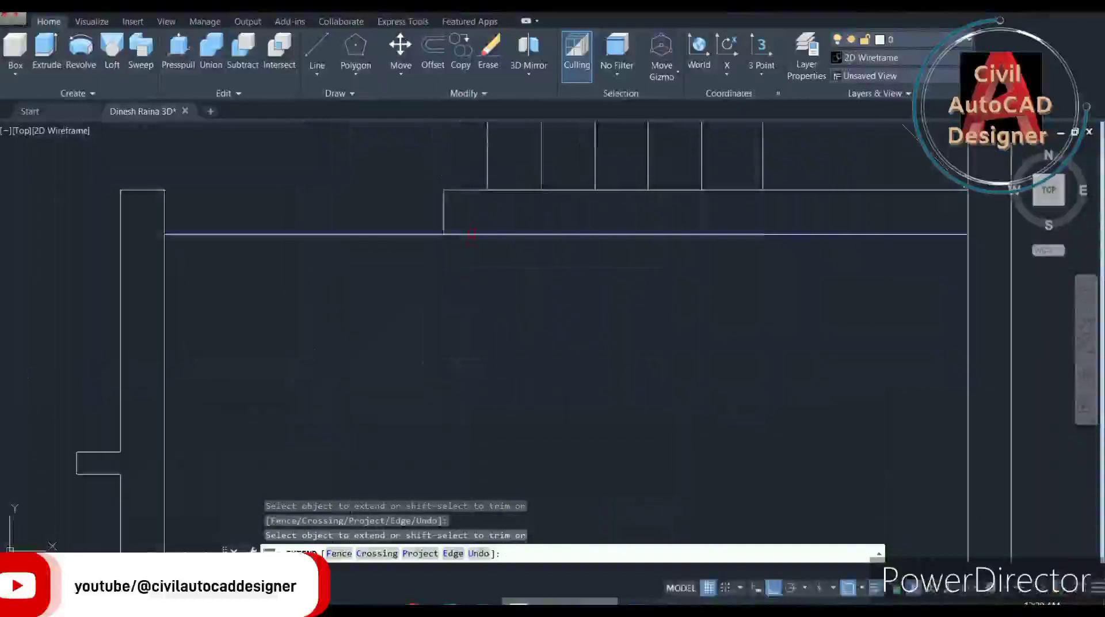
scroll(458, 194, down, 3)
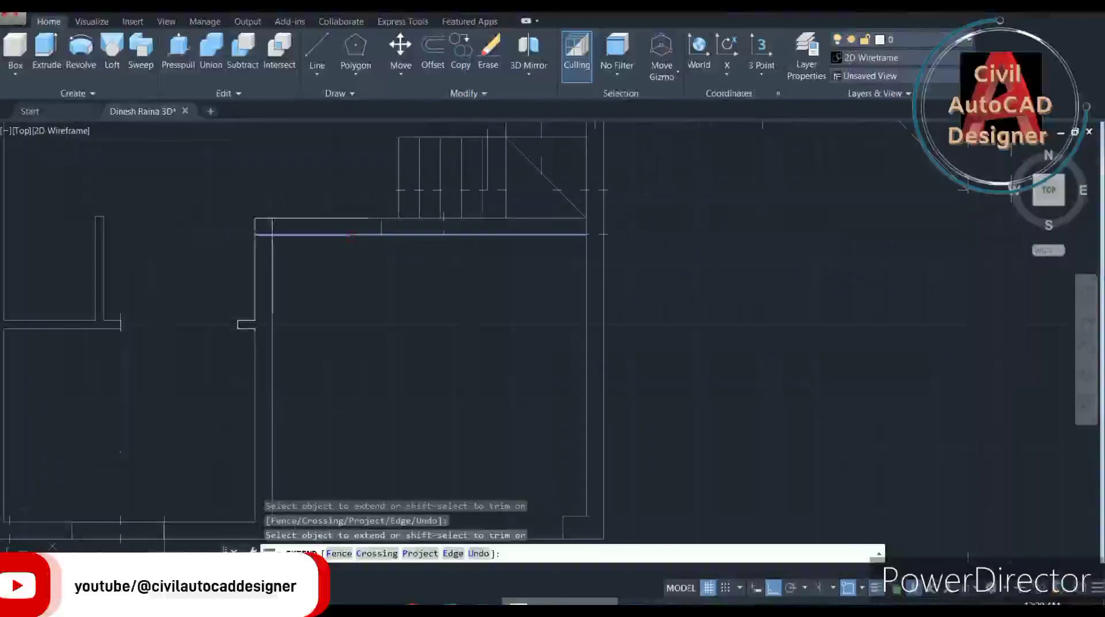
scroll(230, 311, up, 2)
click(253, 326)
scroll(254, 326, up, 2)
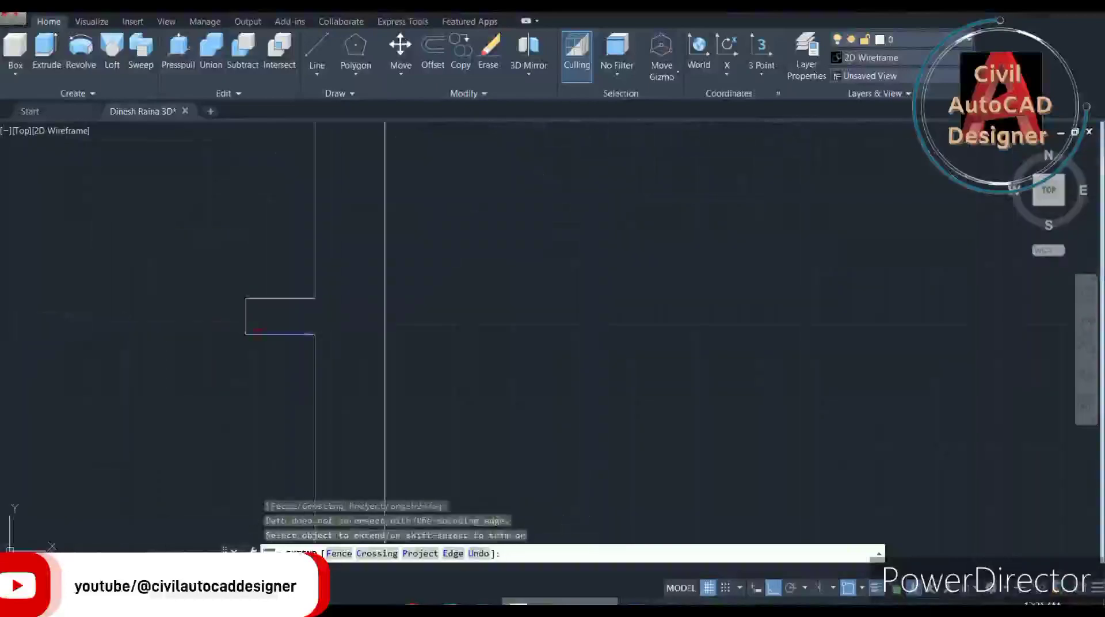
click(268, 290)
scroll(268, 289, down, 2)
scroll(230, 265, up, 1)
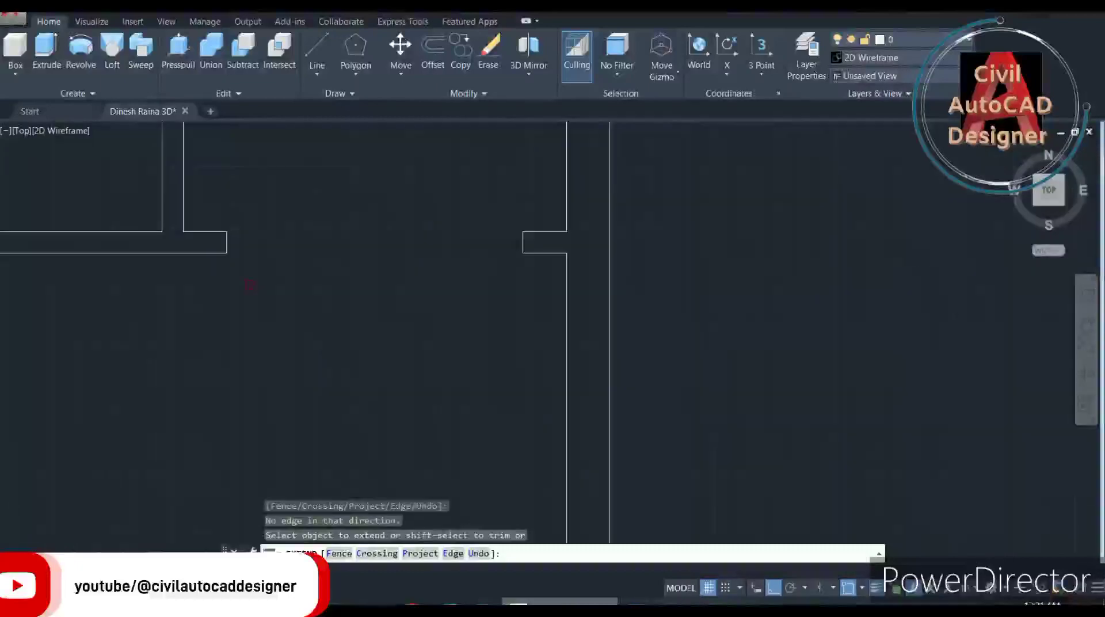
click(199, 232)
click(362, 260)
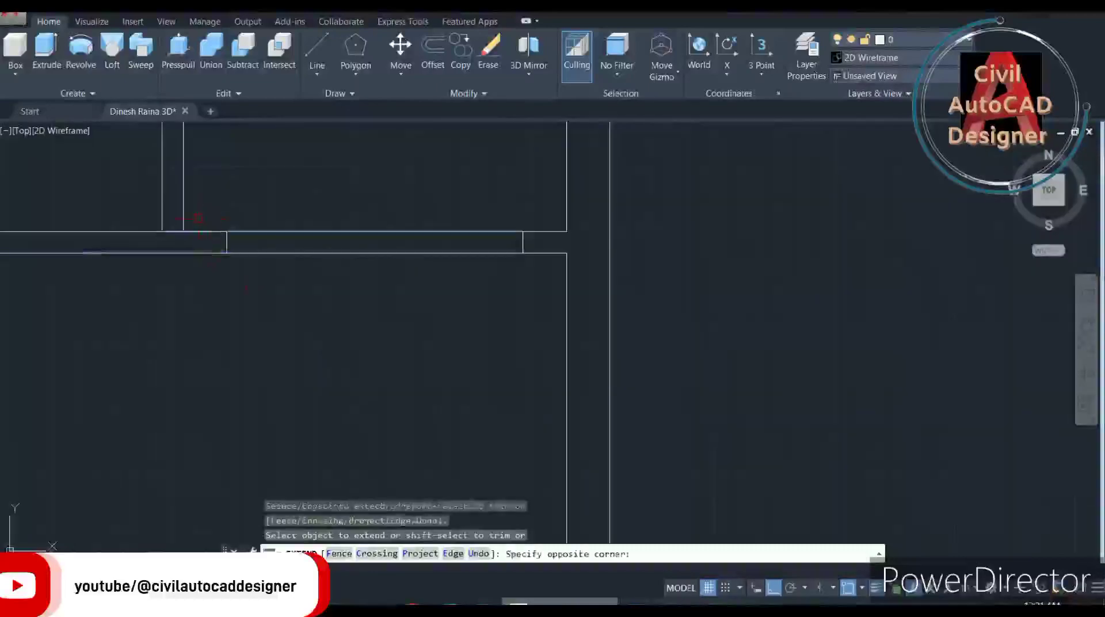
scroll(361, 260, down, 2)
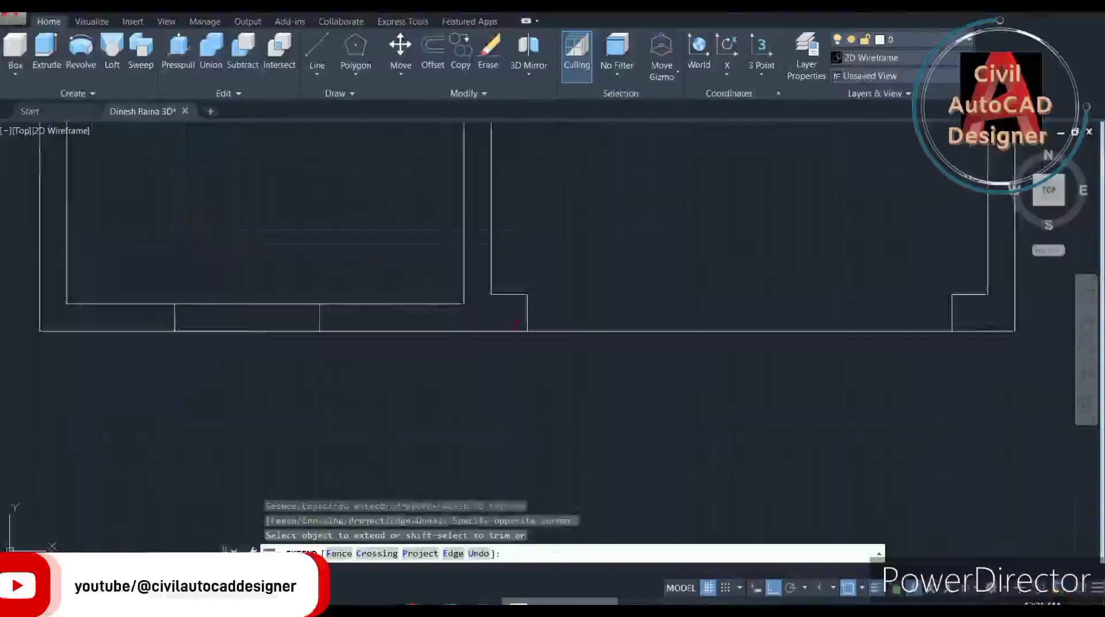
scroll(521, 280, up, 2)
click(521, 279)
scroll(524, 275, down, 2)
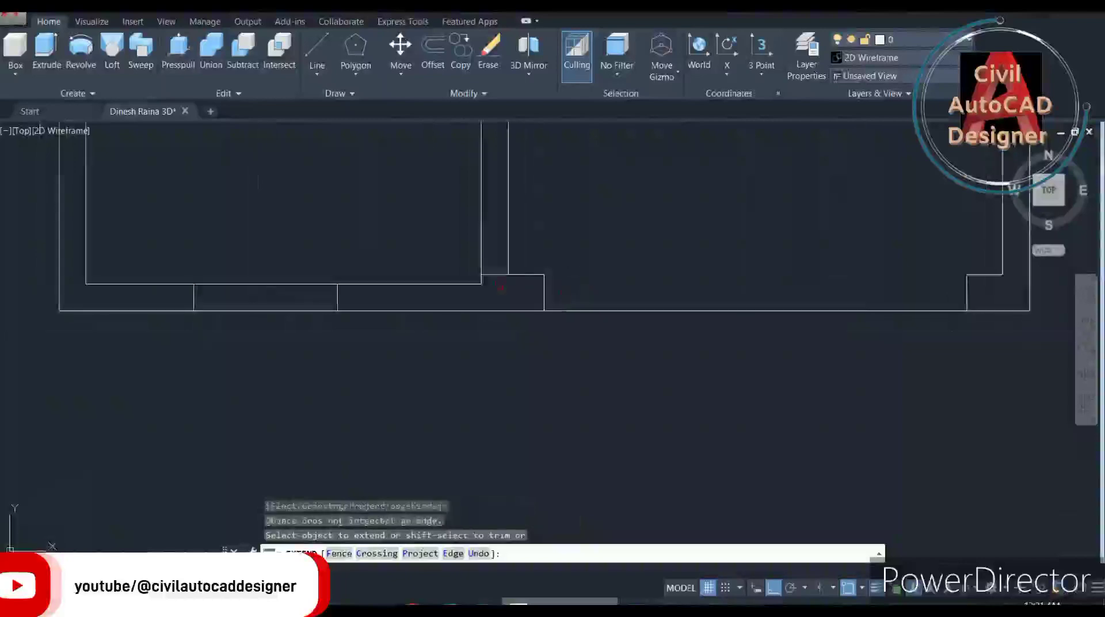
click(529, 269)
scroll(564, 291, up, 2)
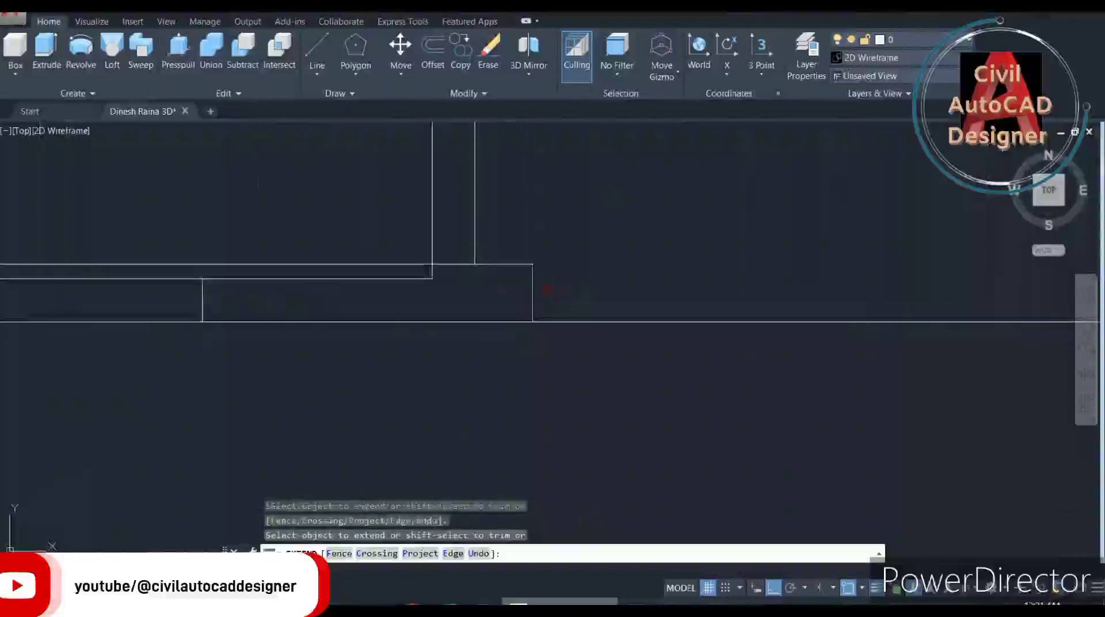
Stretch the lower wall outline's end point across the opening to the outer wall.
key(Escape)
click(532, 293)
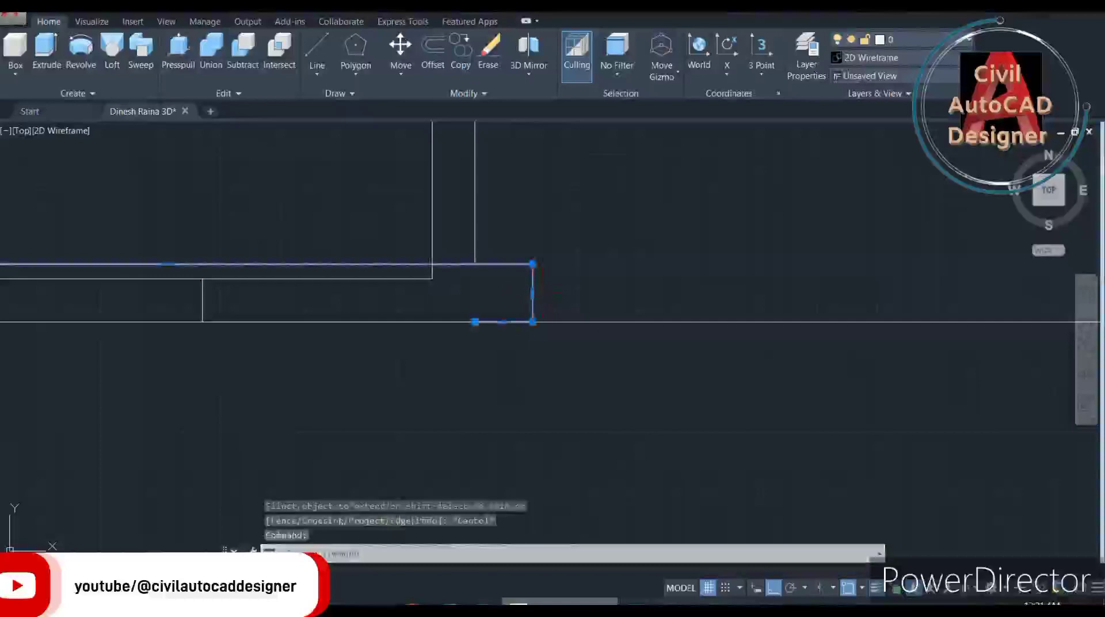
middle_drag(533, 292, 84, 261)
click(84, 260)
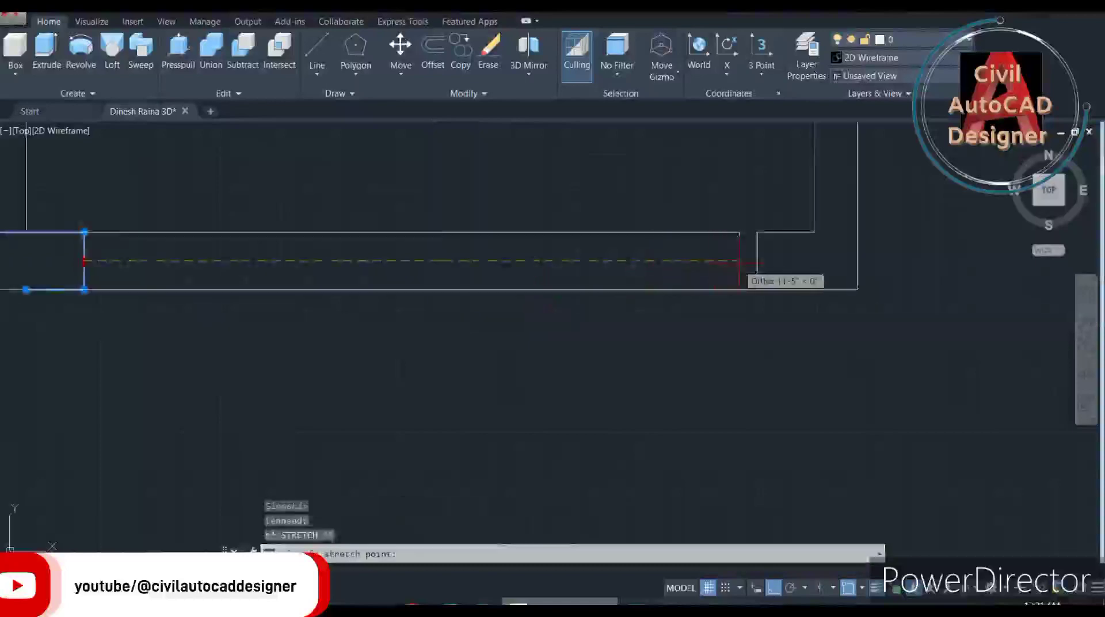
click(757, 261)
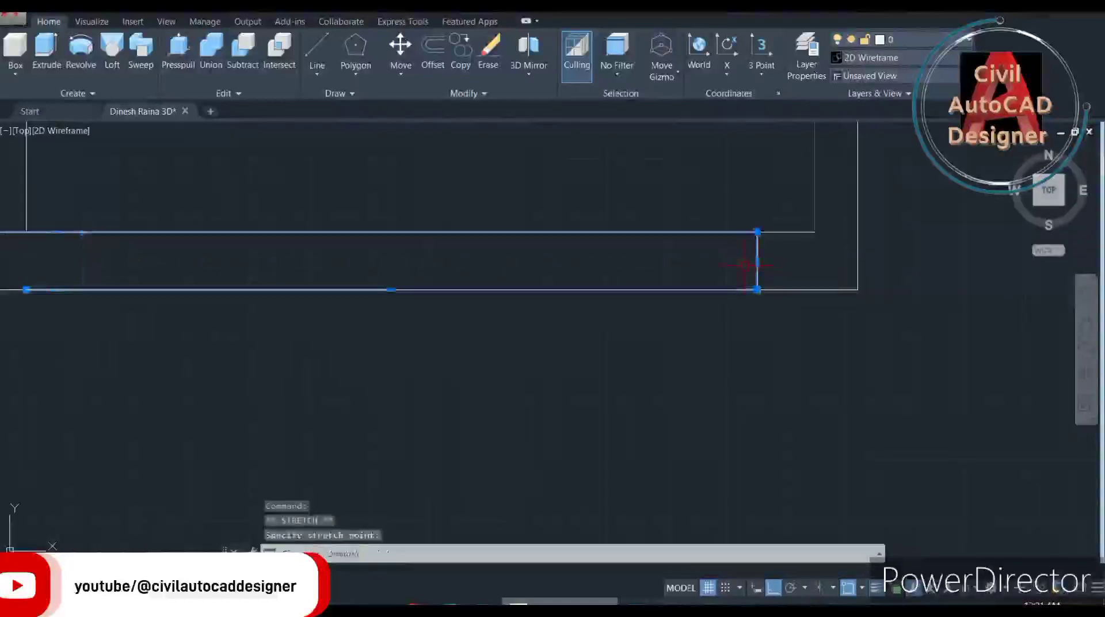
middle_drag(764, 259, 601, 249)
key(Escape)
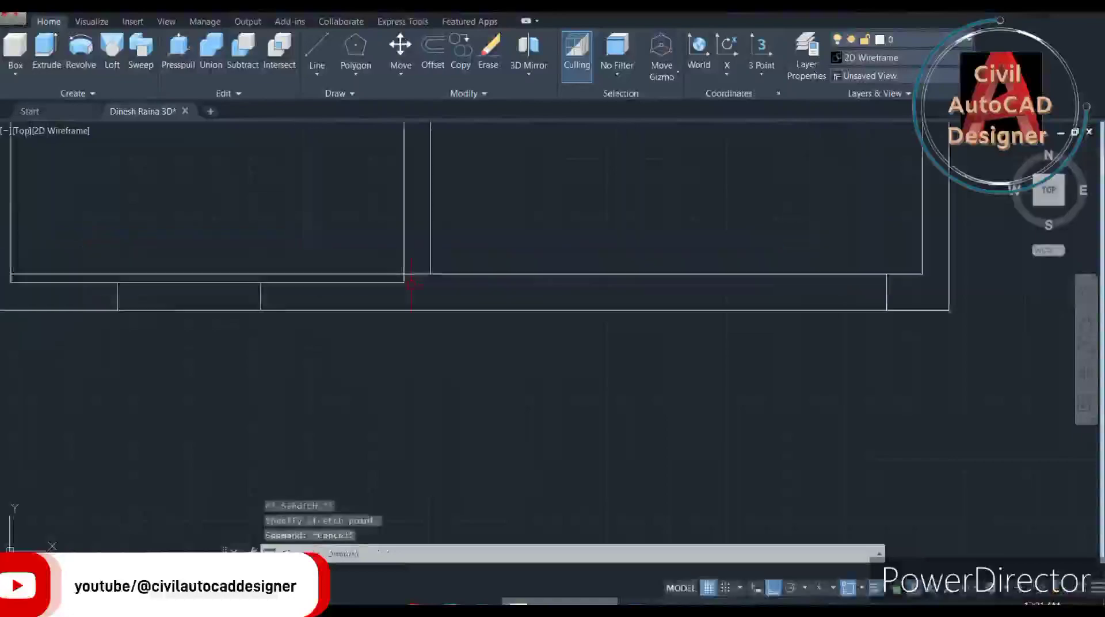
Trim away the short leftover wall segment at the junction.
text(tr)
key(Return)
click(418, 274)
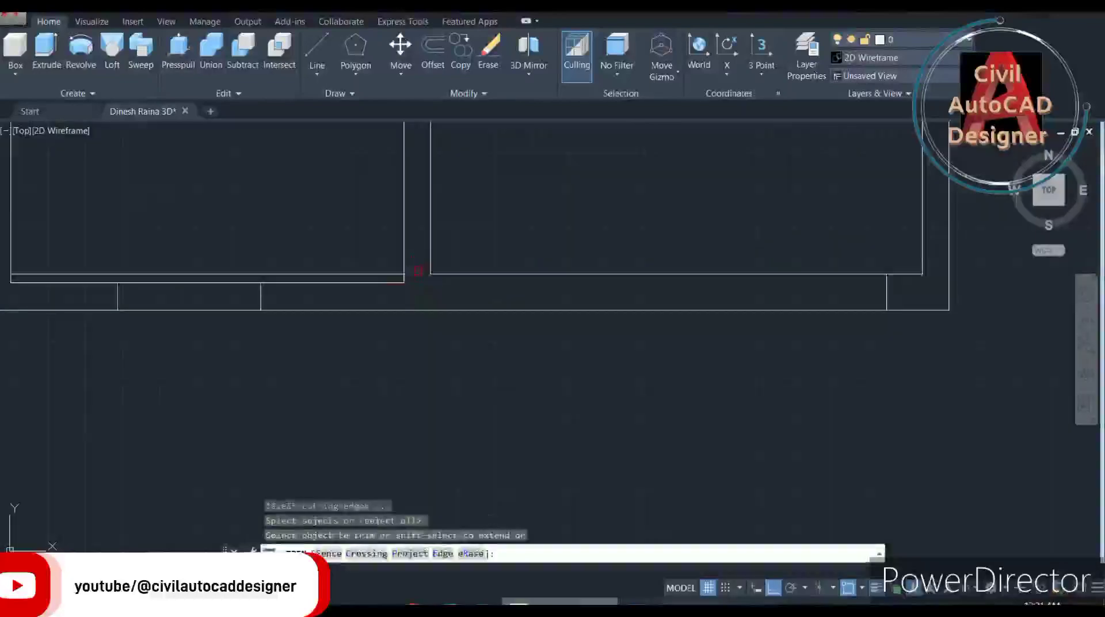
key(Escape)
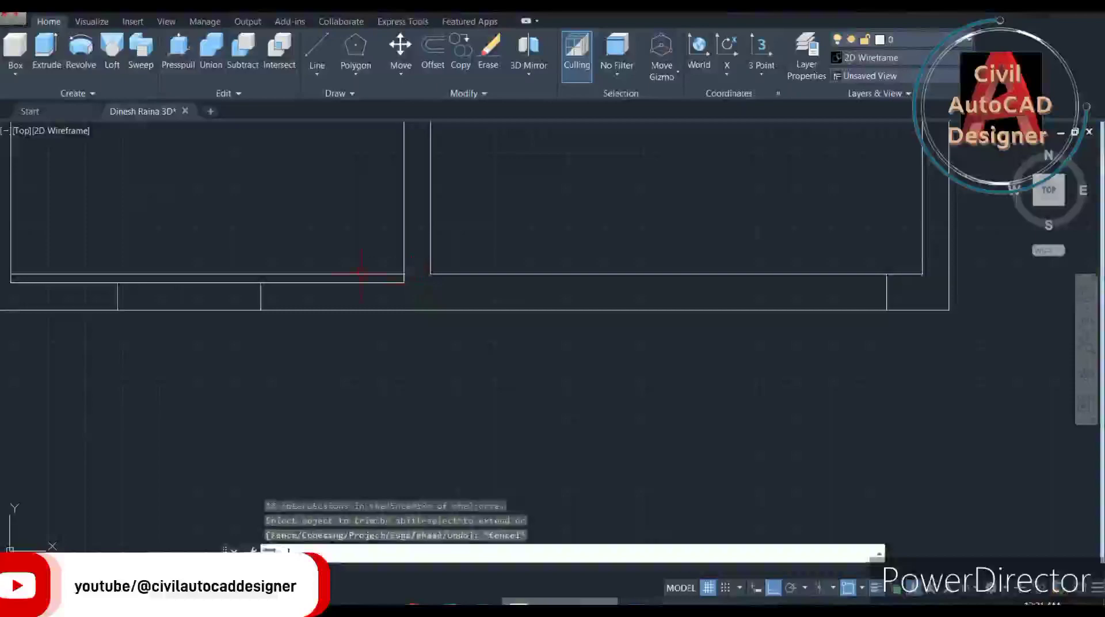
Erase the stray wall line on the right side of the plan.
text(e)
key(Return)
click(887, 292)
scroll(454, 283, up, 2)
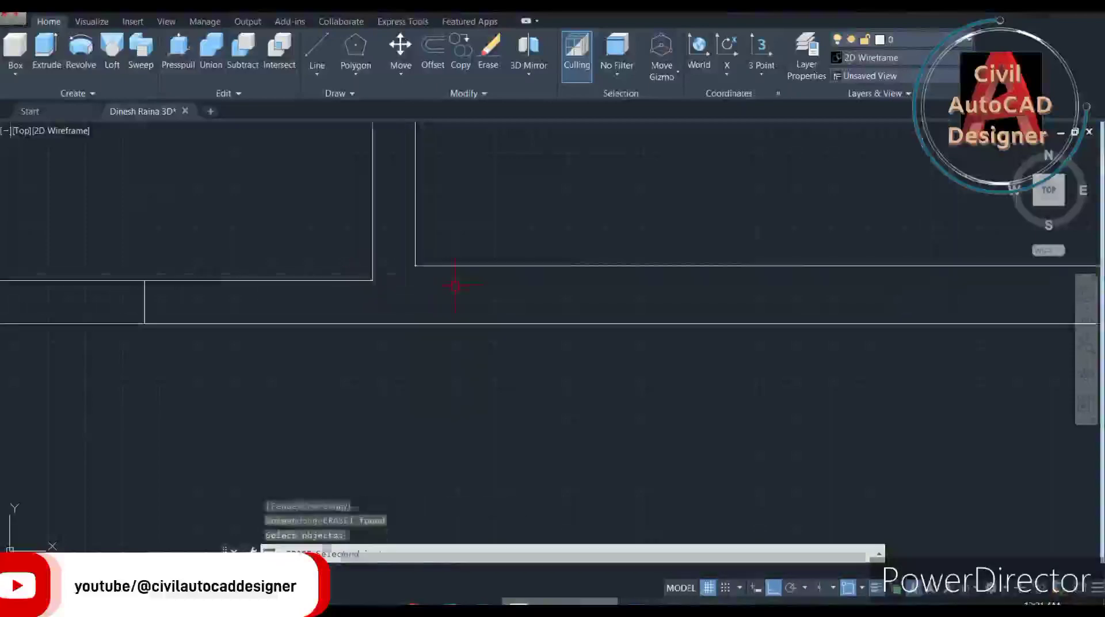
scroll(464, 289, down, 2)
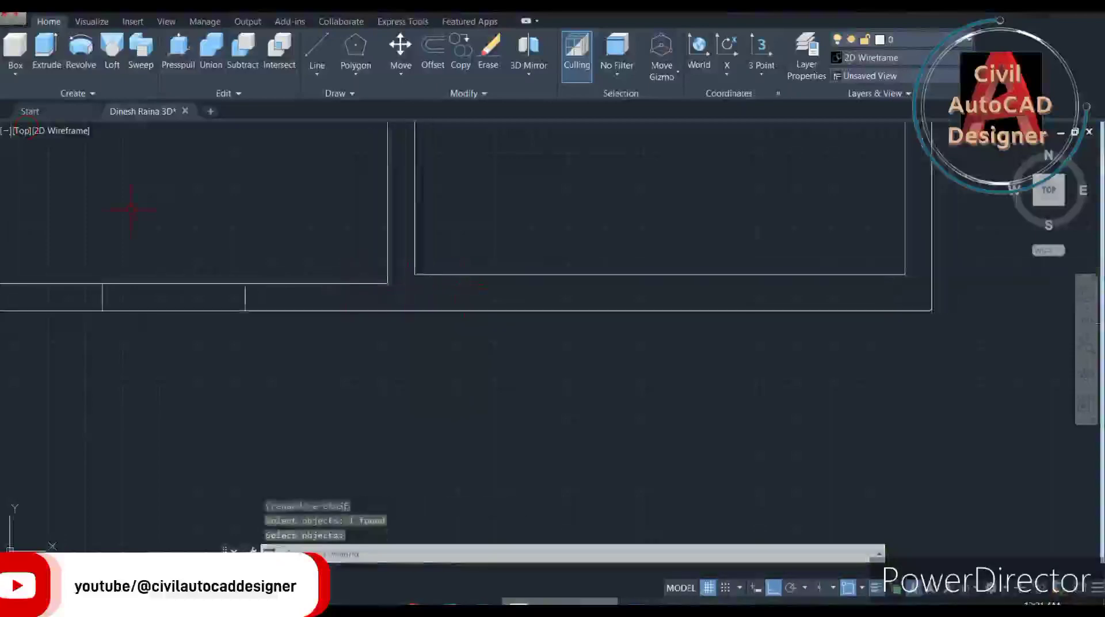
key(Return)
text(l)
key(Return)
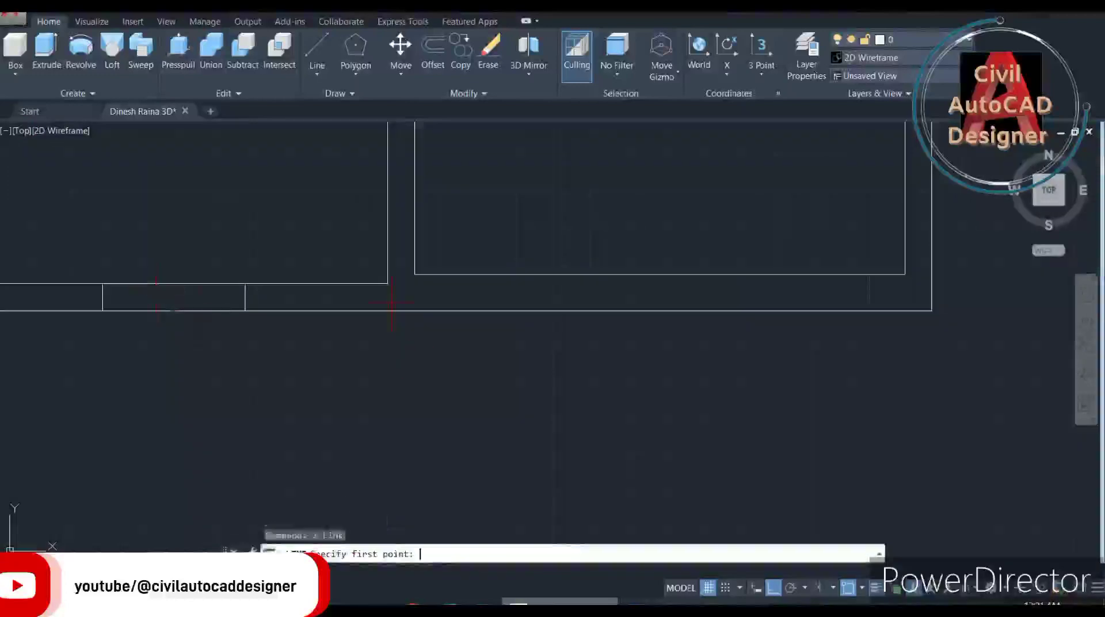
click(387, 283)
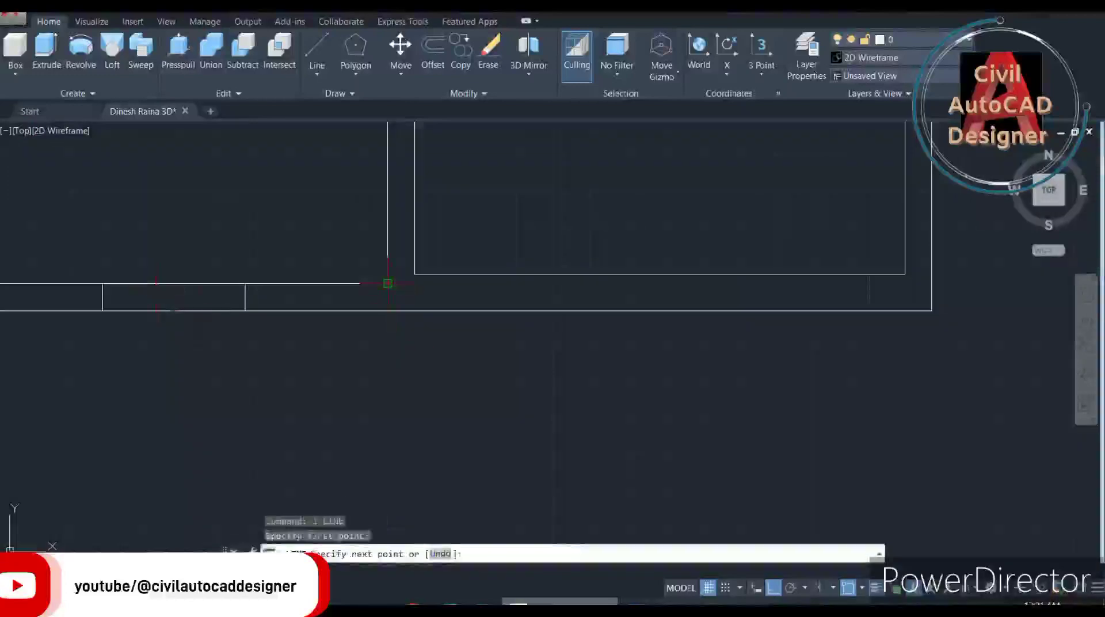
scroll(686, 297, up, 2)
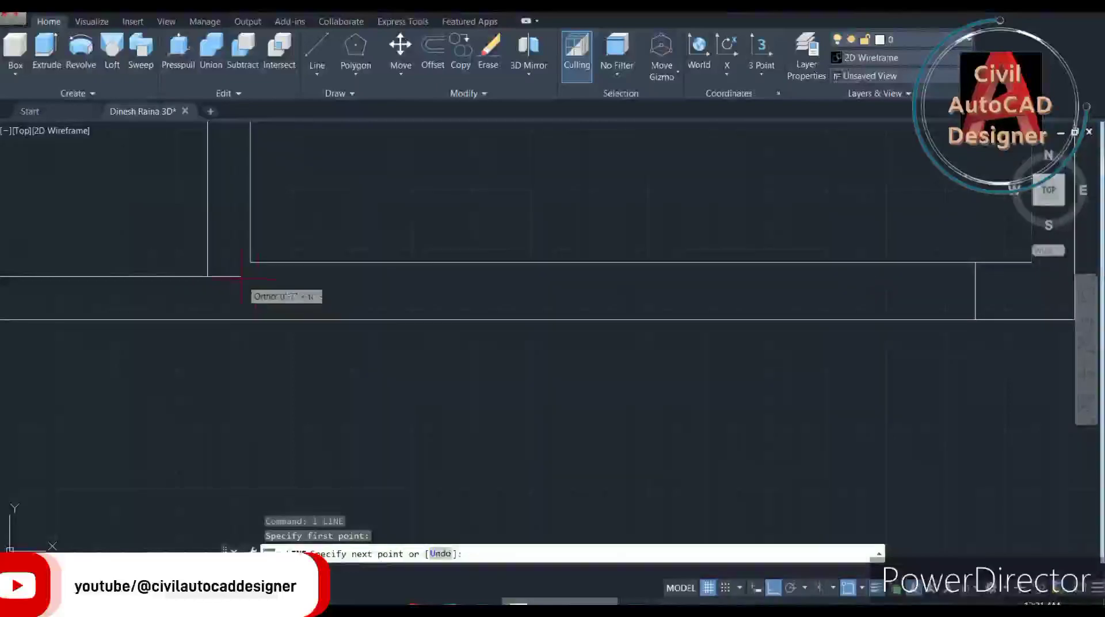
key(Escape)
middle_drag(422, 307, 266, 297)
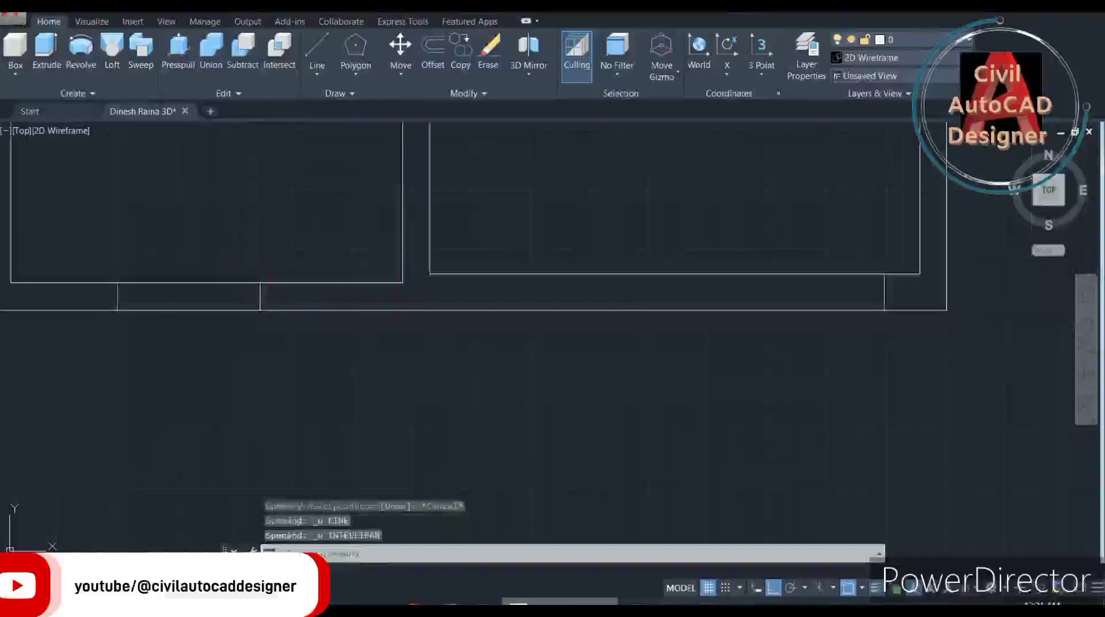
middle_drag(518, 326, 456, 306)
scroll(518, 293, down, 2)
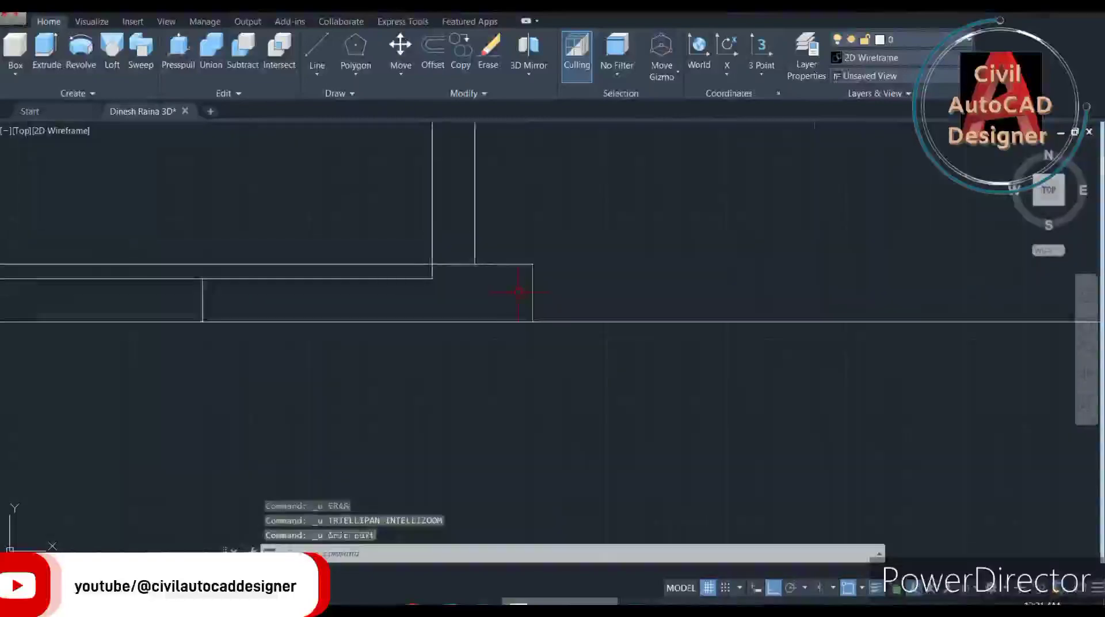
scroll(518, 293, down, 2)
scroll(402, 305, down, 2)
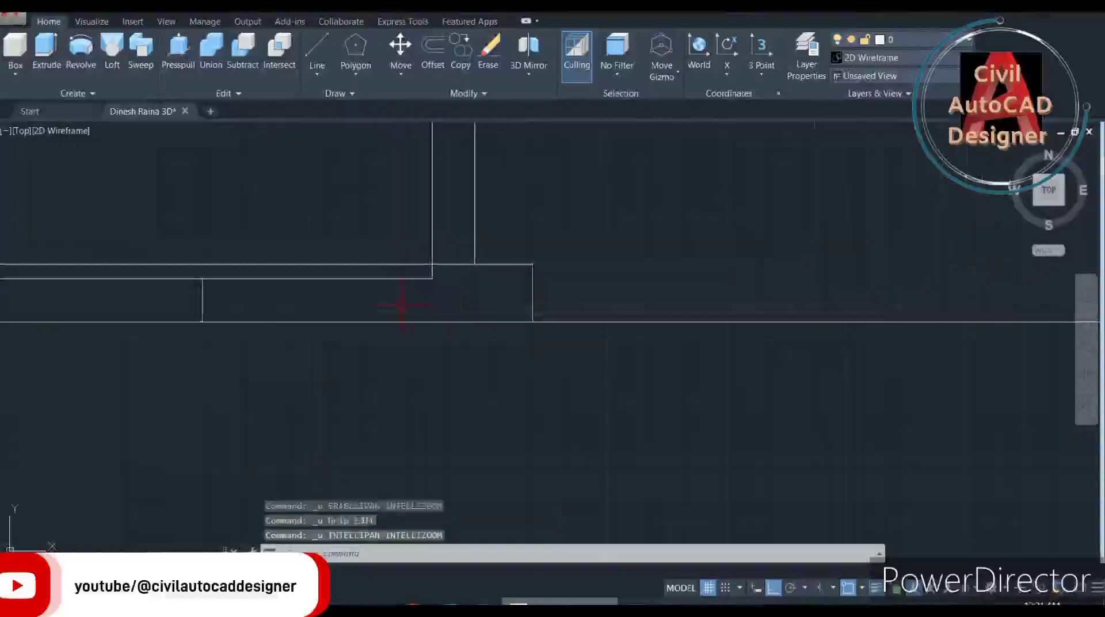
scroll(430, 298, down, 2)
scroll(483, 298, down, 4)
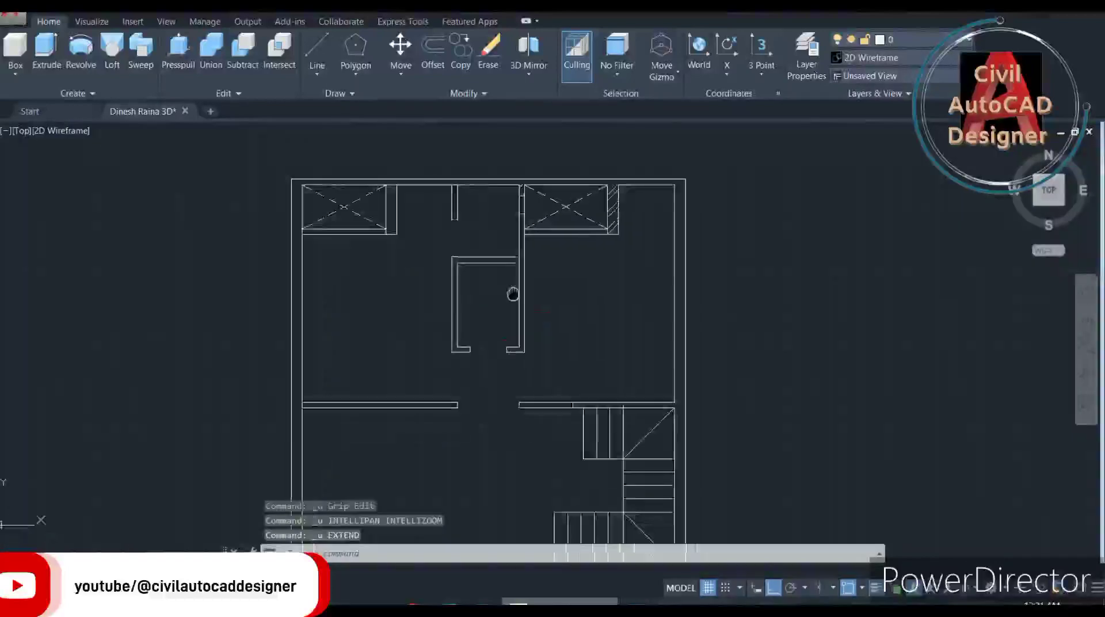
scroll(495, 346, down, 2)
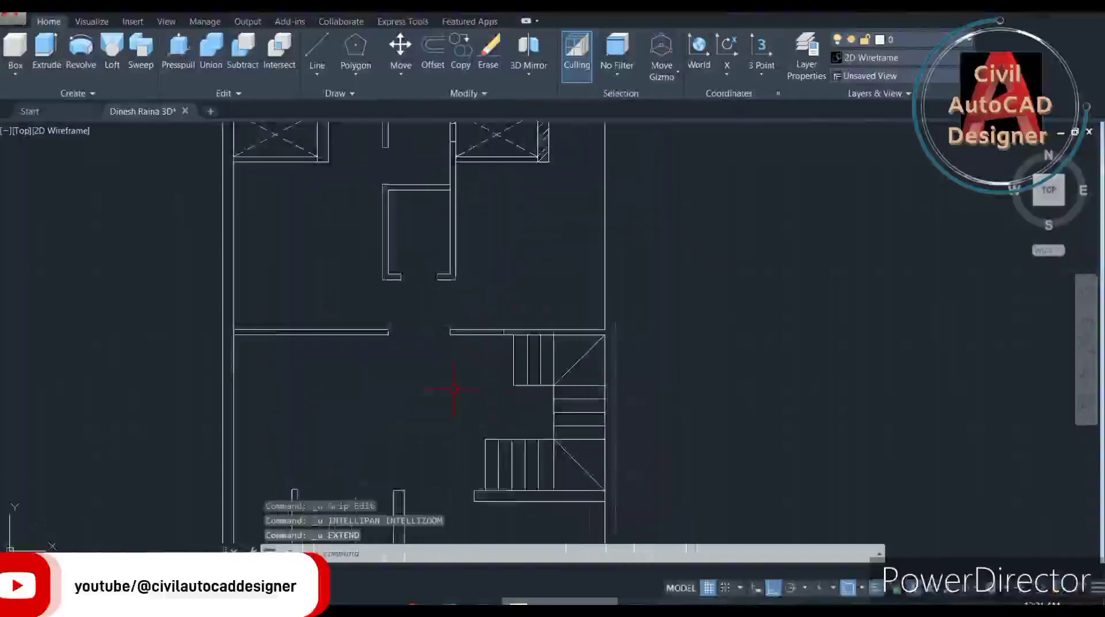
middle_drag(452, 383, 449, 373)
scroll(455, 322, down, 2)
scroll(476, 190, up, 2)
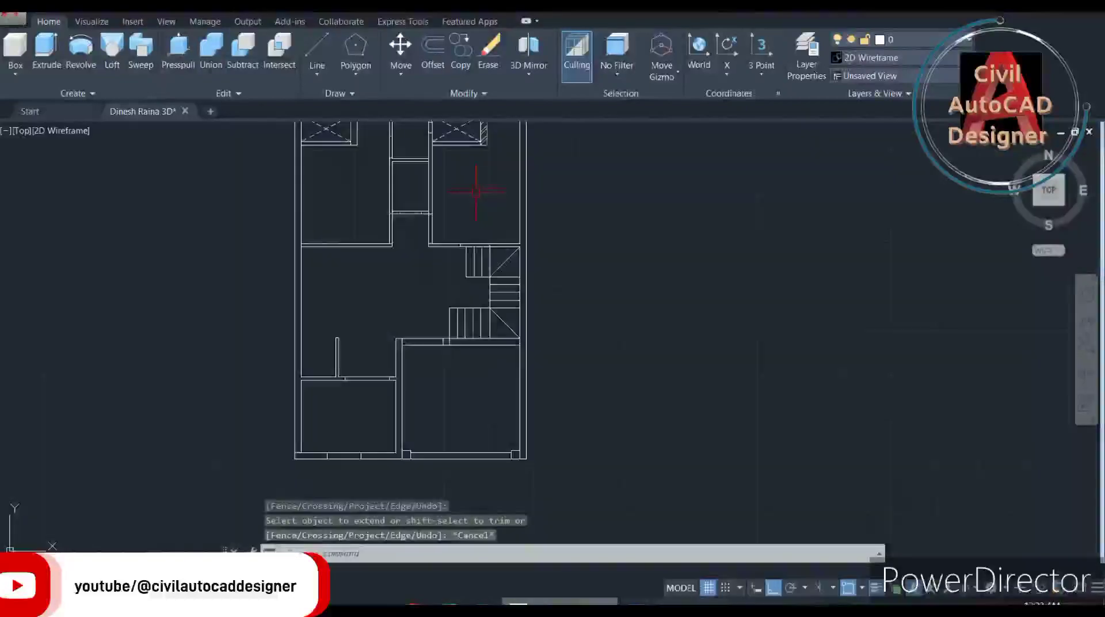
scroll(489, 270, up, 2)
scroll(483, 280, down, 2)
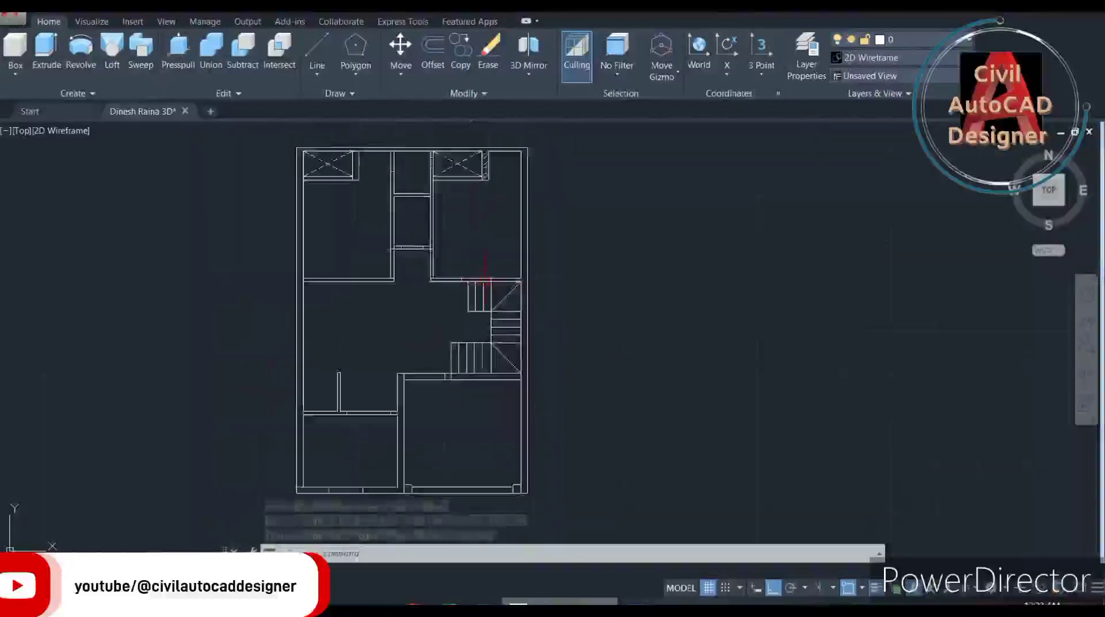
scroll(490, 282, up, 2)
scroll(519, 314, down, 2)
scroll(489, 308, up, 2)
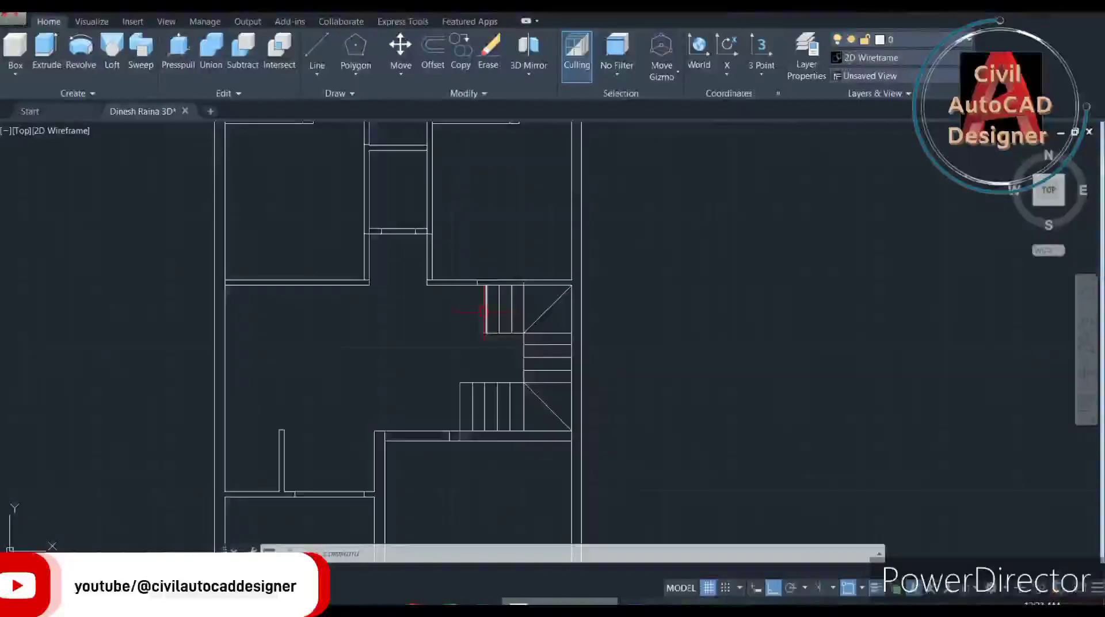
mouse_move(547, 330)
middle_down()
mouse_move(631, 307)
mouse_move(617, 483)
middle_up()
scroll(621, 213, up, 2)
Erase the hatch lines filling the narrow wall strip beside the upper-right window.
text(e)
key(Return)
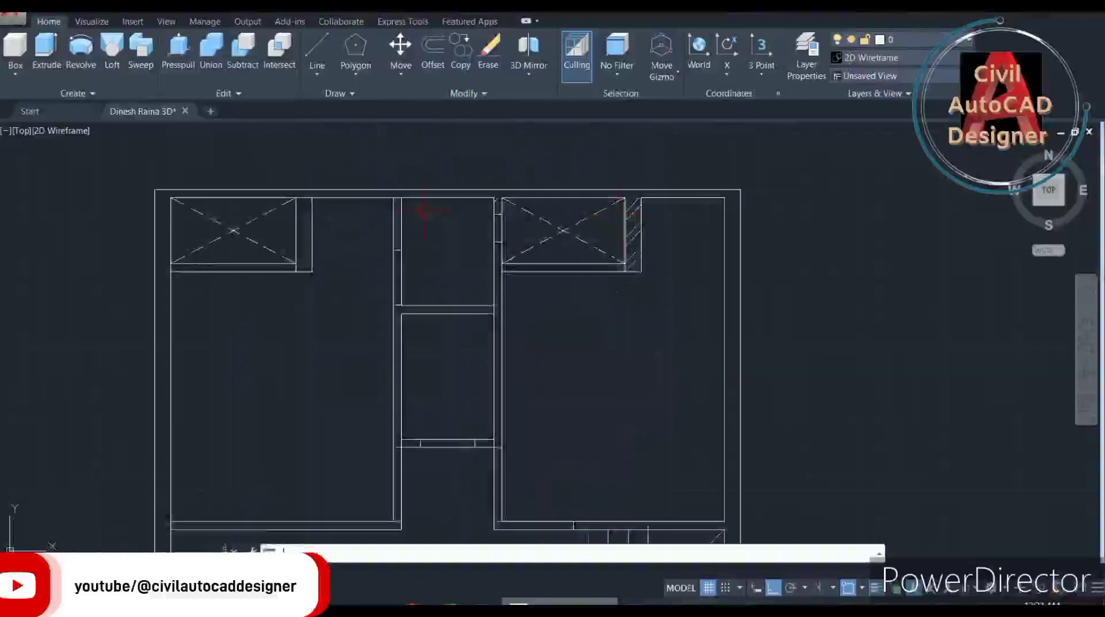
scroll(576, 218, up, 2)
scroll(564, 217, up, 2)
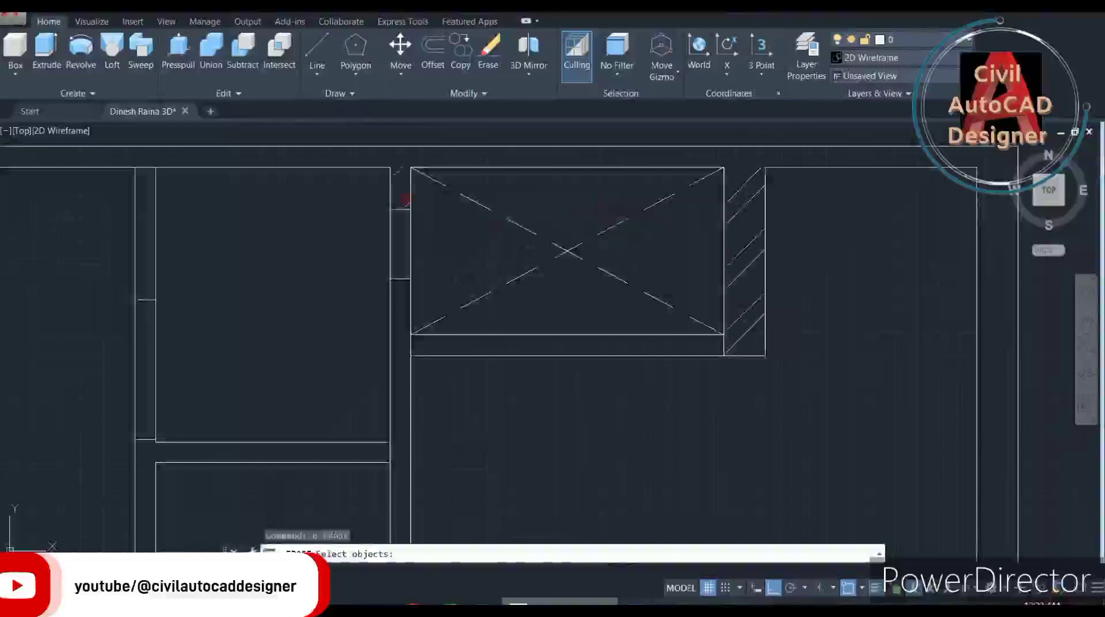
click(405, 199)
click(732, 204)
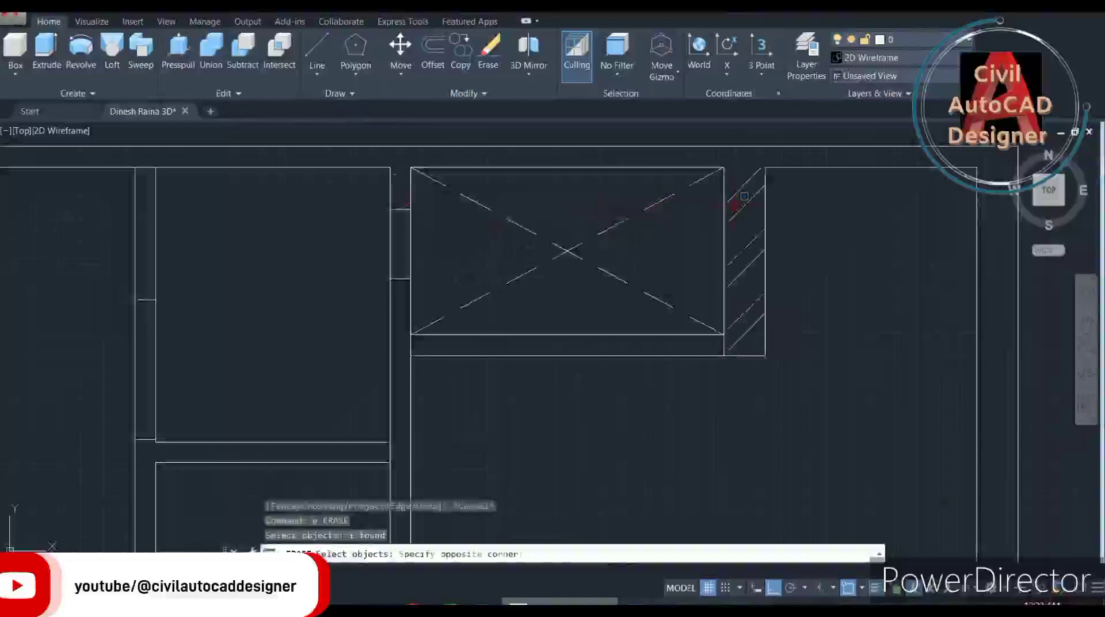
scroll(599, 241, down, 2)
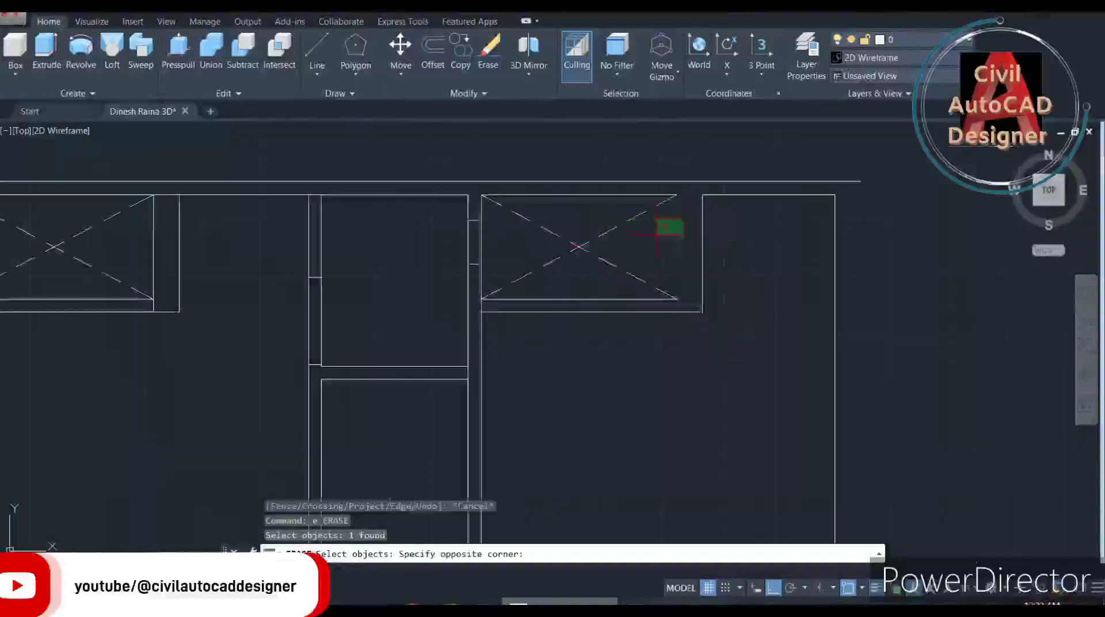
click(699, 186)
click(689, 248)
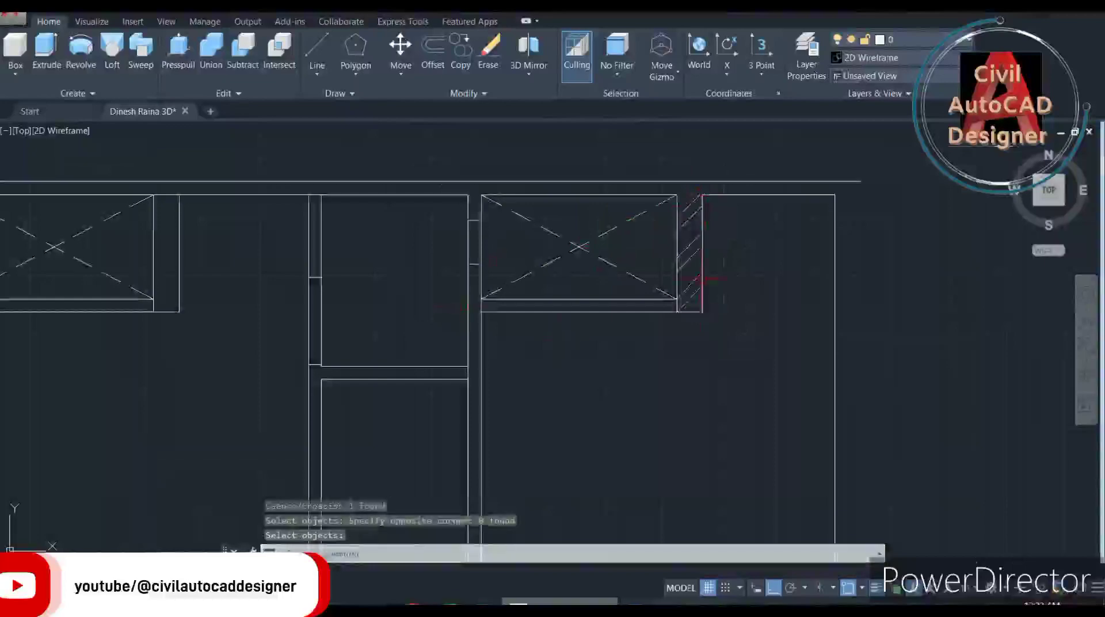
key(Return)
key(Return)
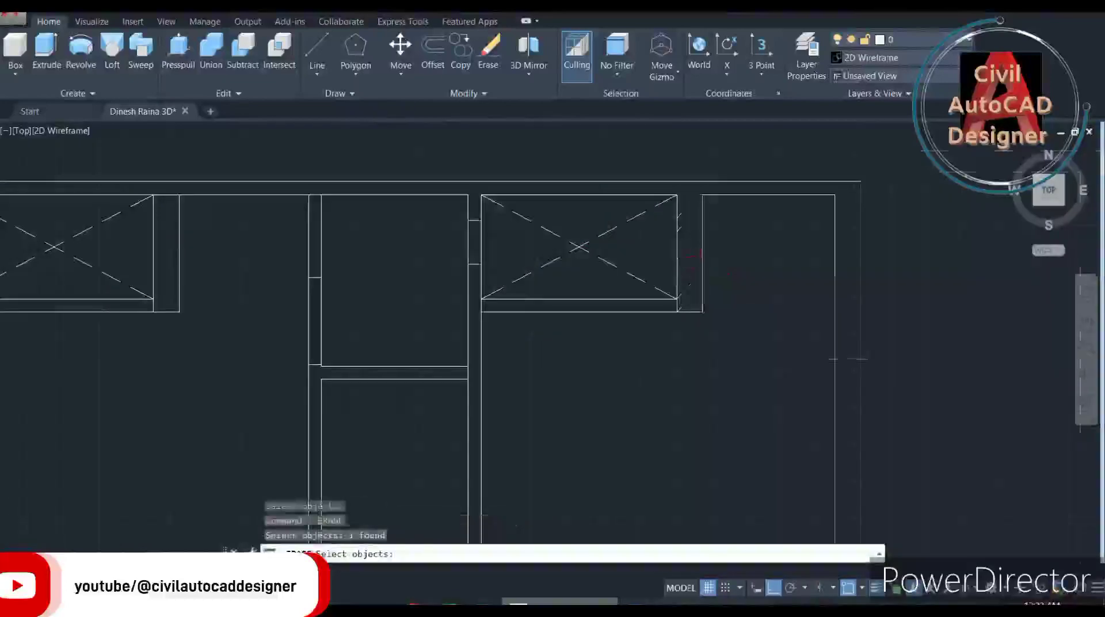
middle_drag(691, 279, 781, 289)
middle_drag(574, 317, 613, 223)
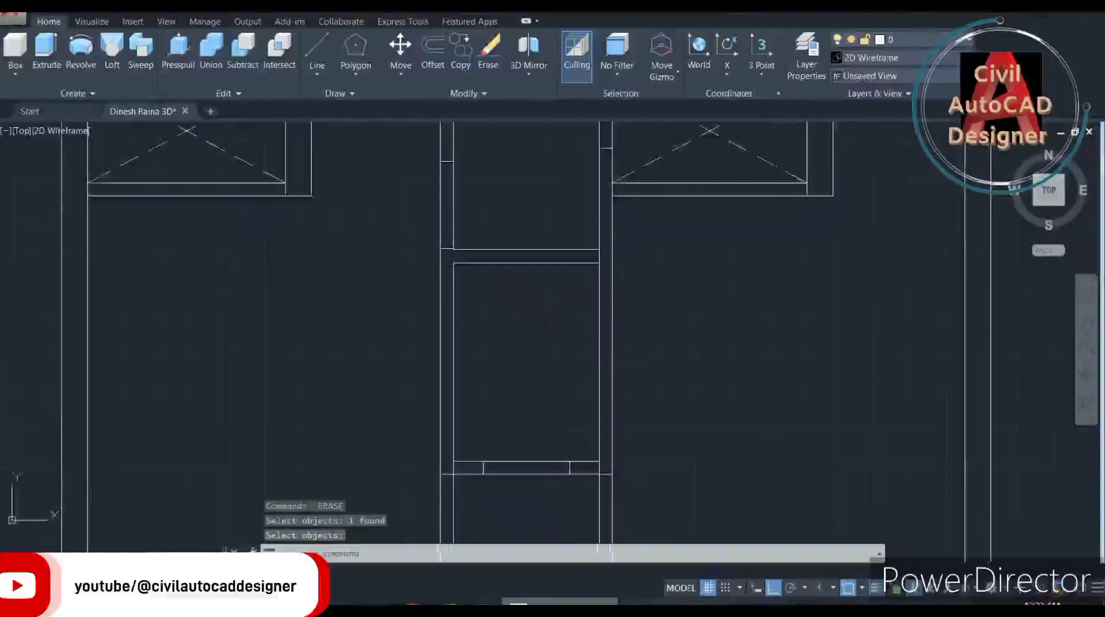
middle_drag(604, 259, 589, 337)
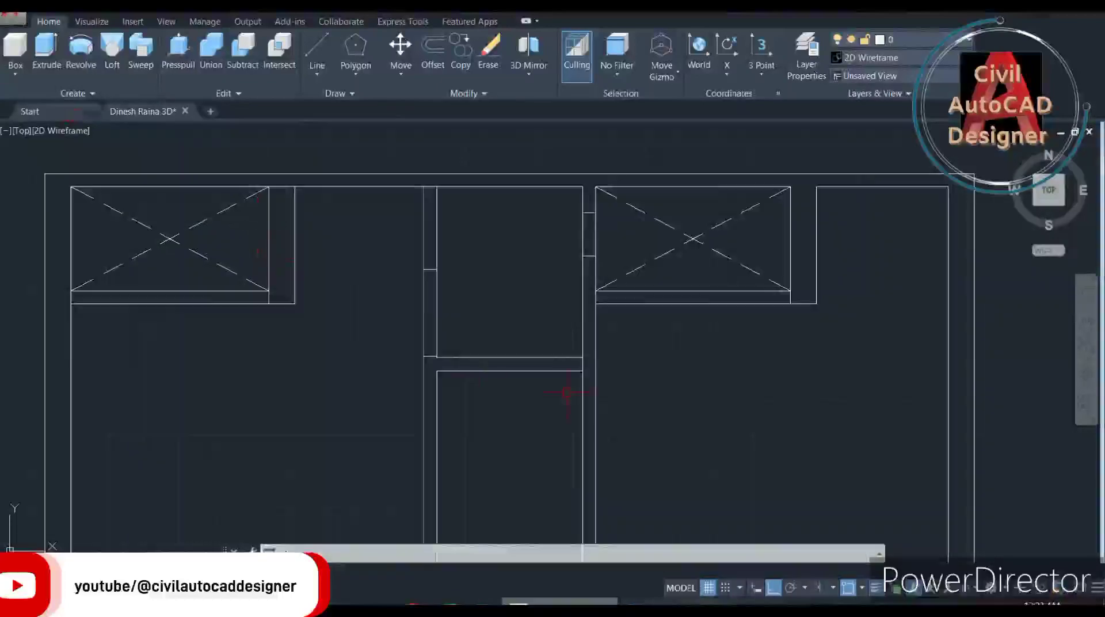
Draw a short vertical line across the wall below the central room.
text(l)
key(Return)
scroll(504, 358, up, 2)
click(506, 359)
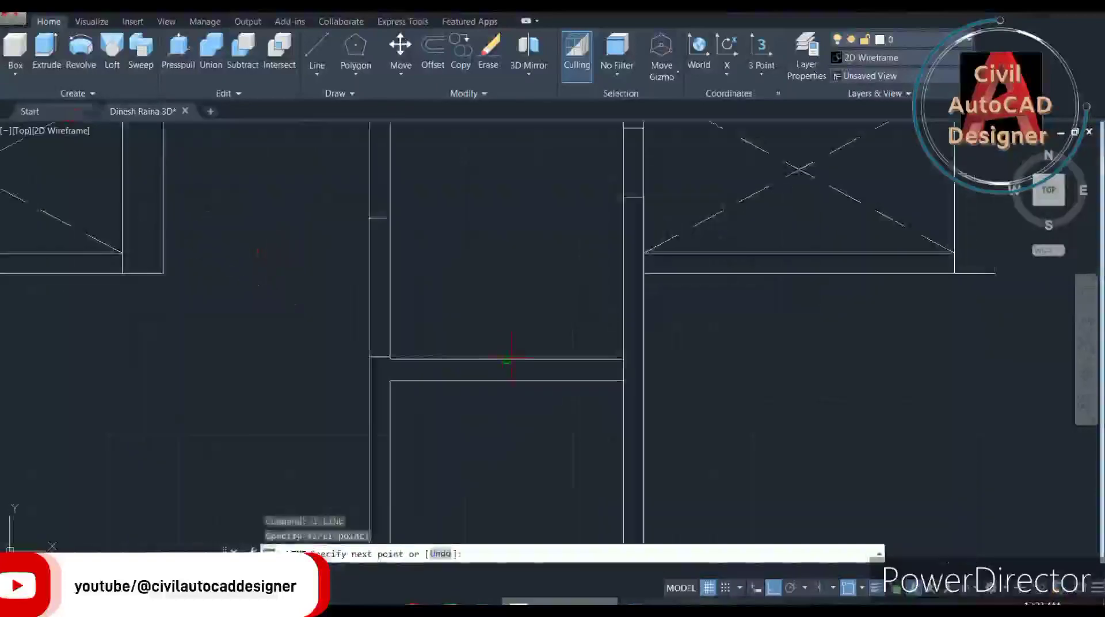
click(507, 381)
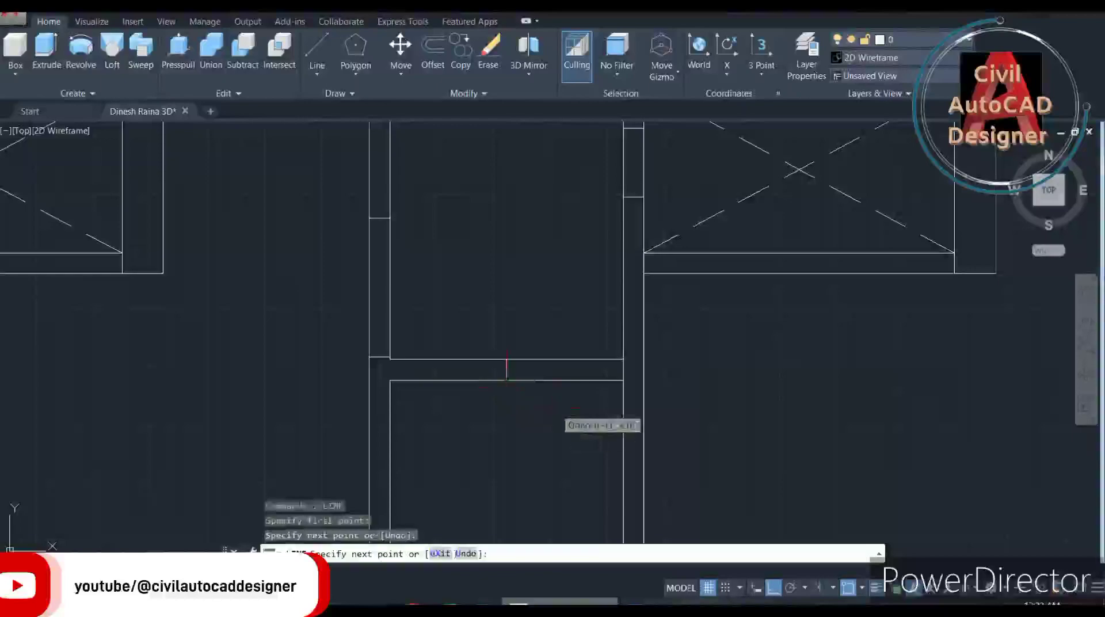
key(Escape)
scroll(506, 369, up, 2)
Offset that line 1.3 to the right to form a parallel cross line.
text(o)
key(Return)
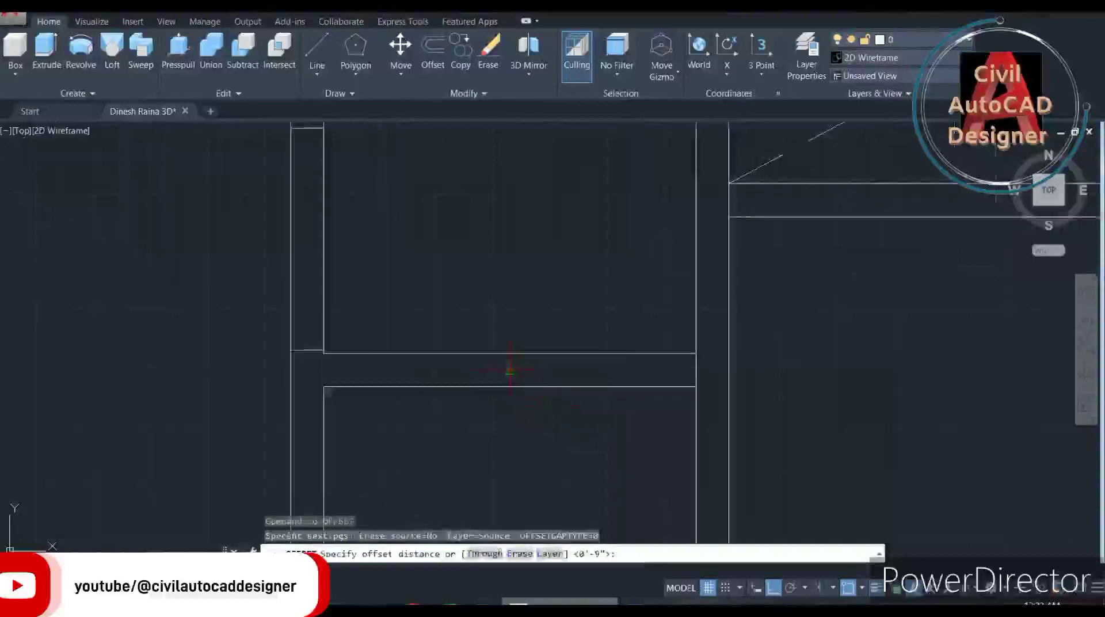
click(510, 370)
text(1.3)
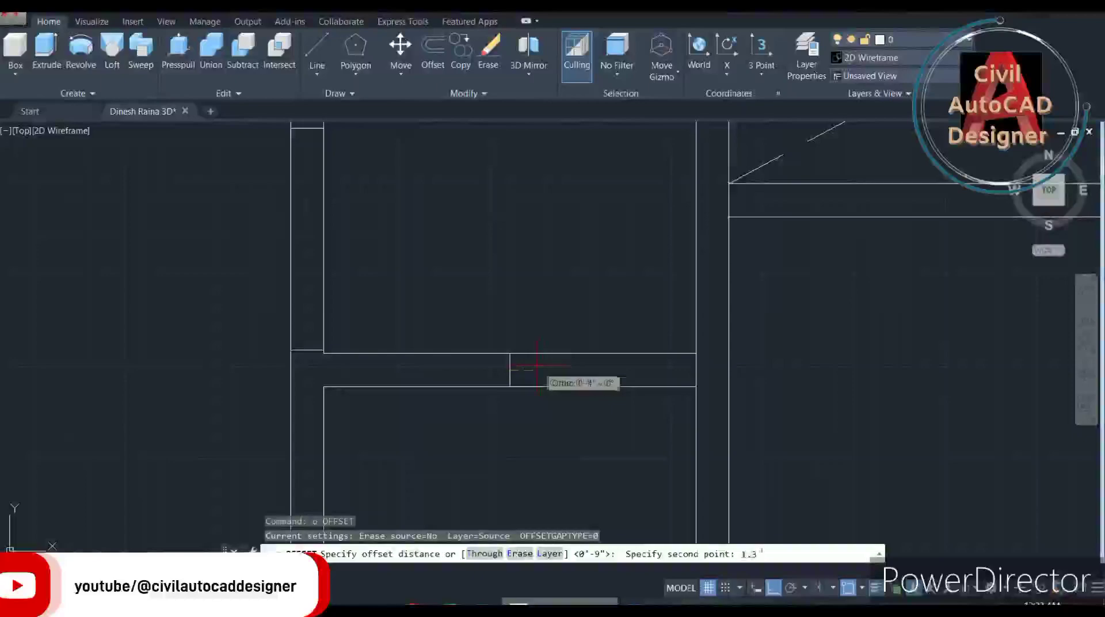
key(Return)
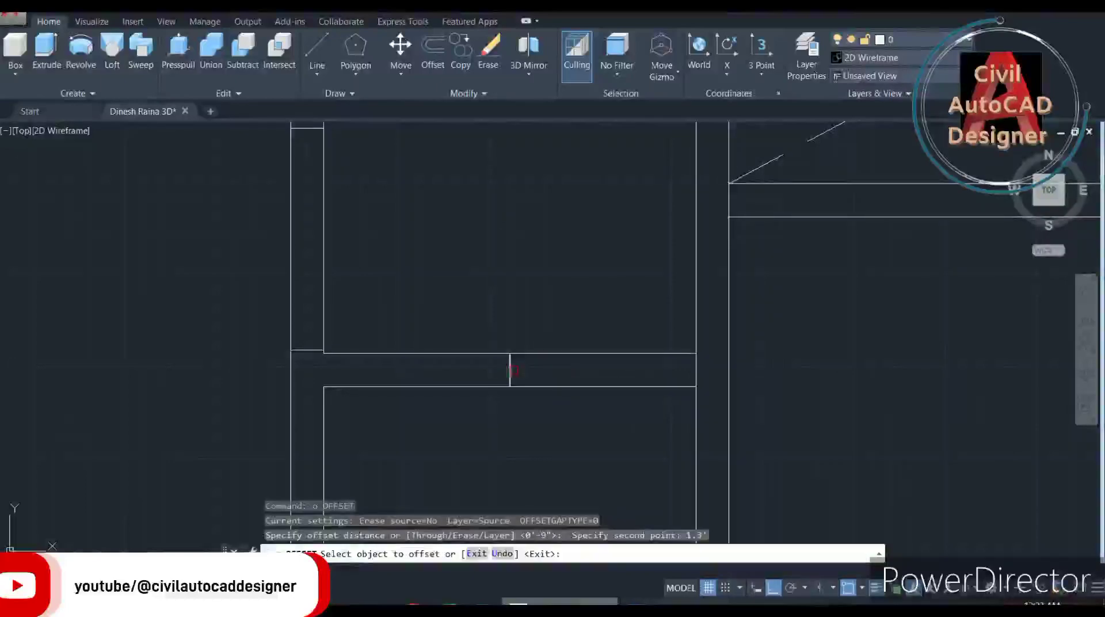
click(511, 371)
click(570, 375)
scroll(557, 394, down, 3)
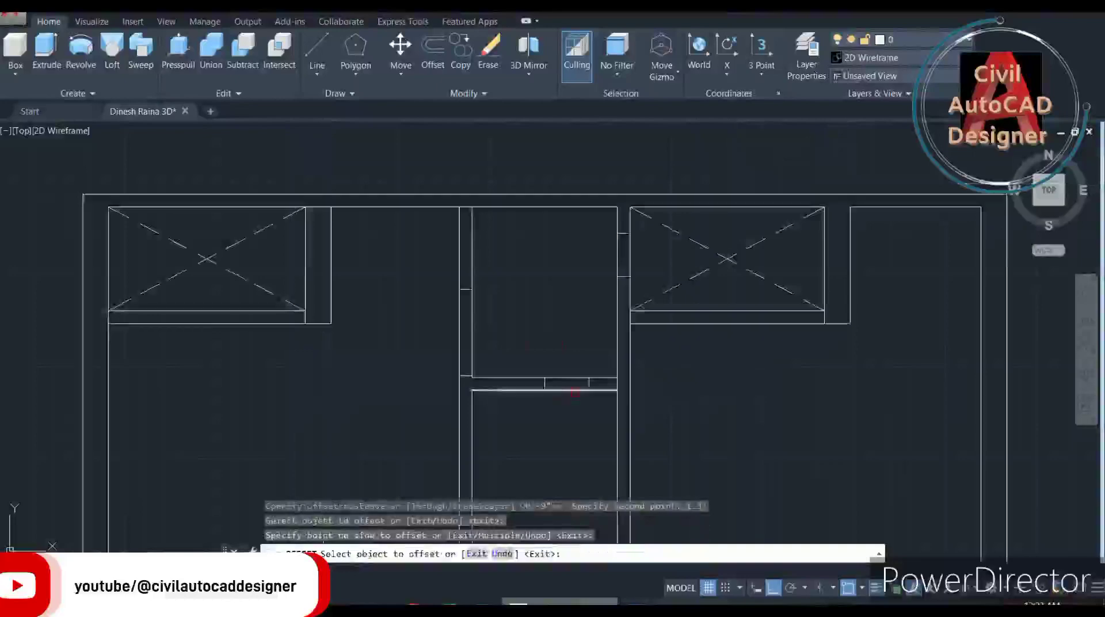
key(Escape)
scroll(614, 384, up, 2)
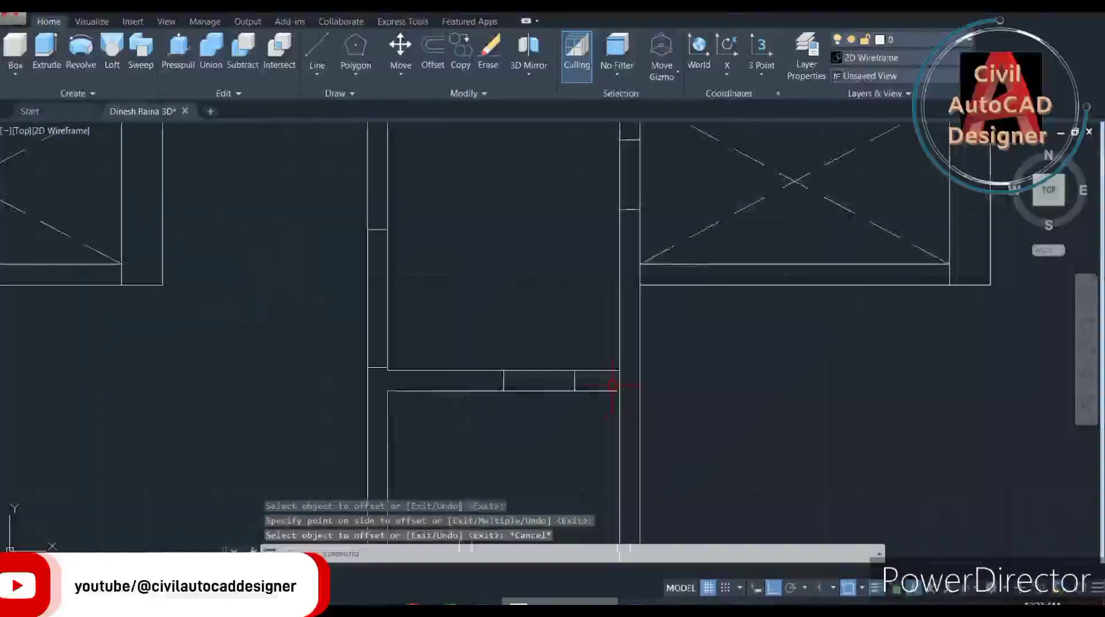
text(tr)
key(Return)
scroll(614, 384, up, 1)
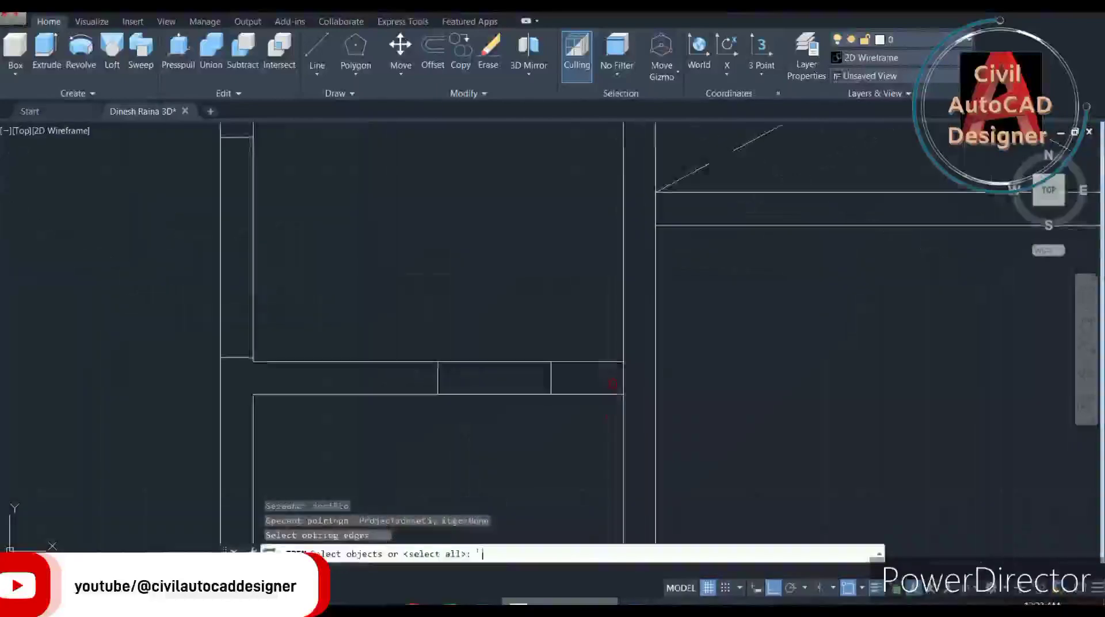
key(Return)
scroll(518, 387, down, 3)
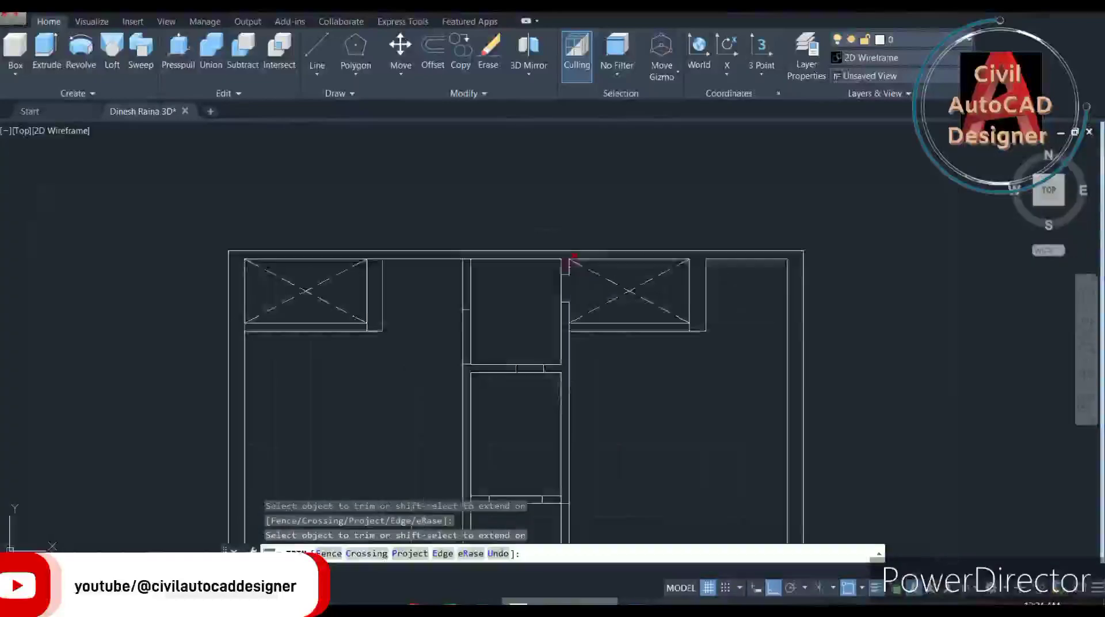
scroll(572, 259, up, 2)
scroll(452, 271, up, 1)
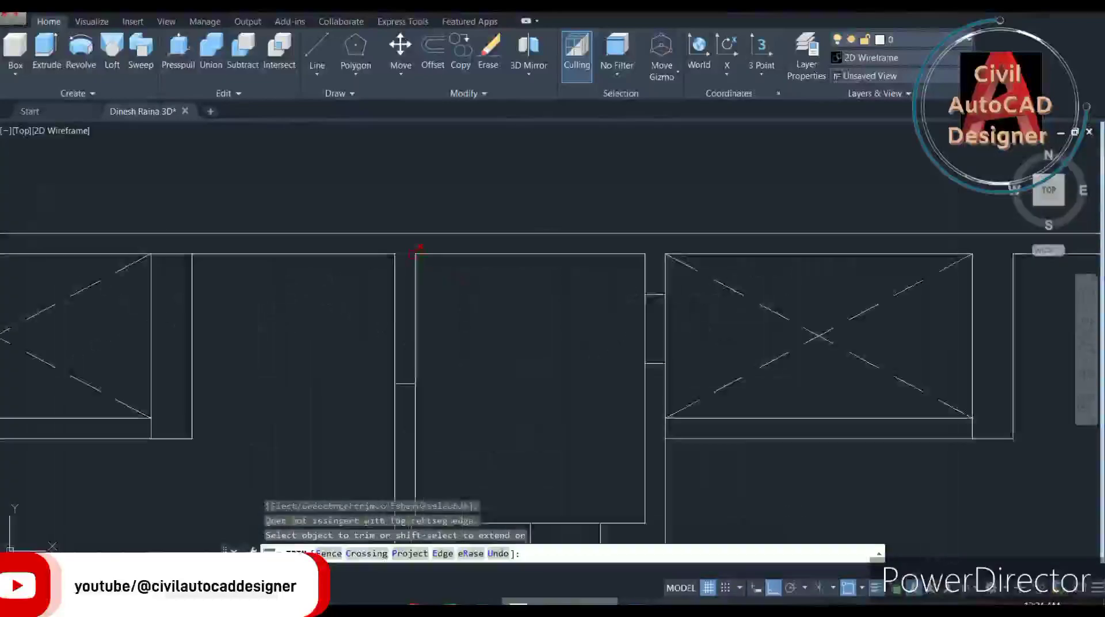
scroll(409, 252, down, 2)
middle_drag(410, 253, 530, 235)
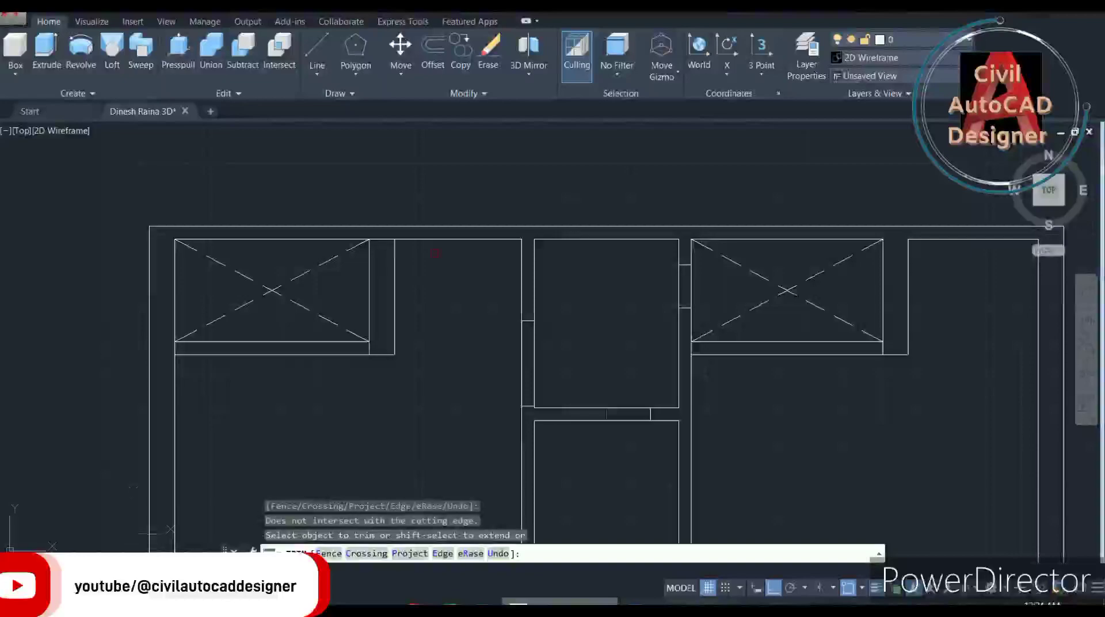
scroll(374, 230, up, 2)
scroll(365, 235, down, 2)
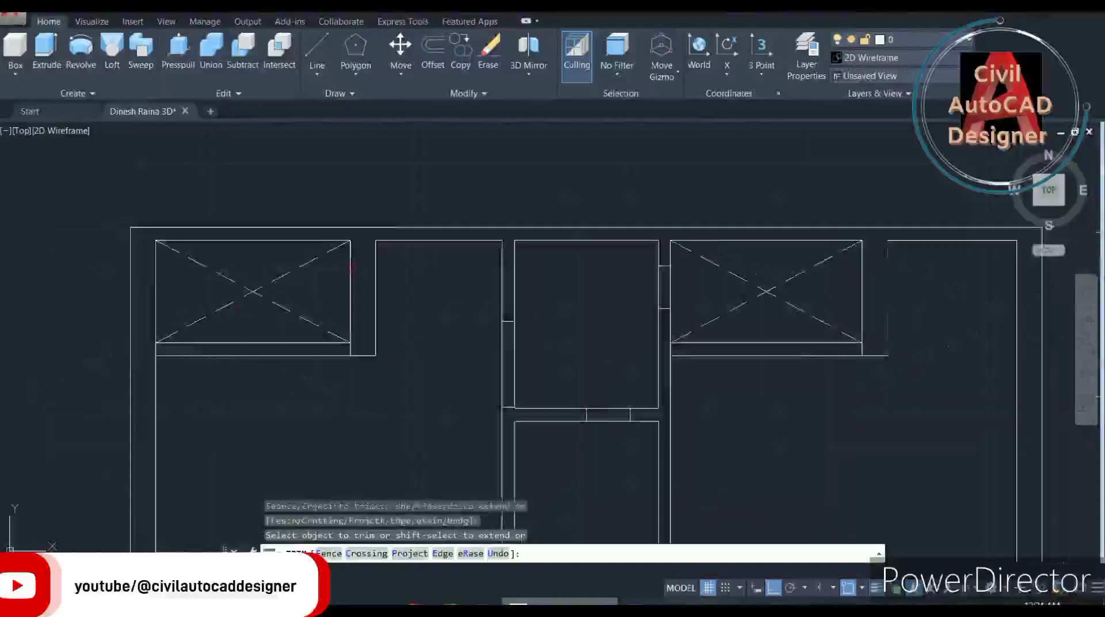
scroll(345, 138, up, 2)
scroll(377, 148, up, 1)
scroll(270, 323, up, 2)
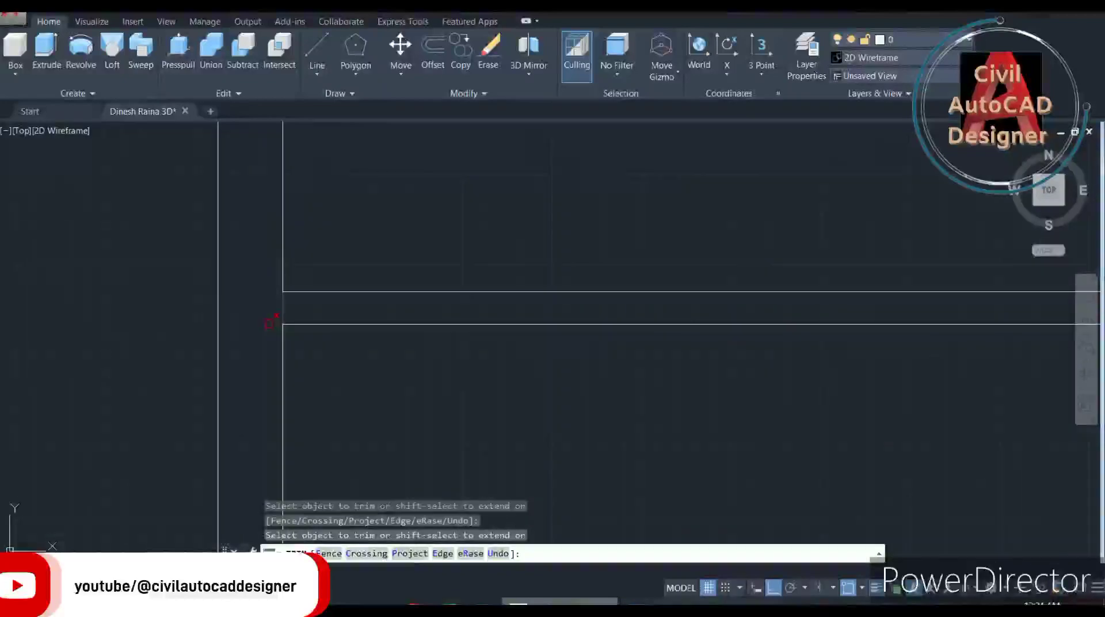
scroll(576, 340, down, 2)
scroll(576, 340, up, 1)
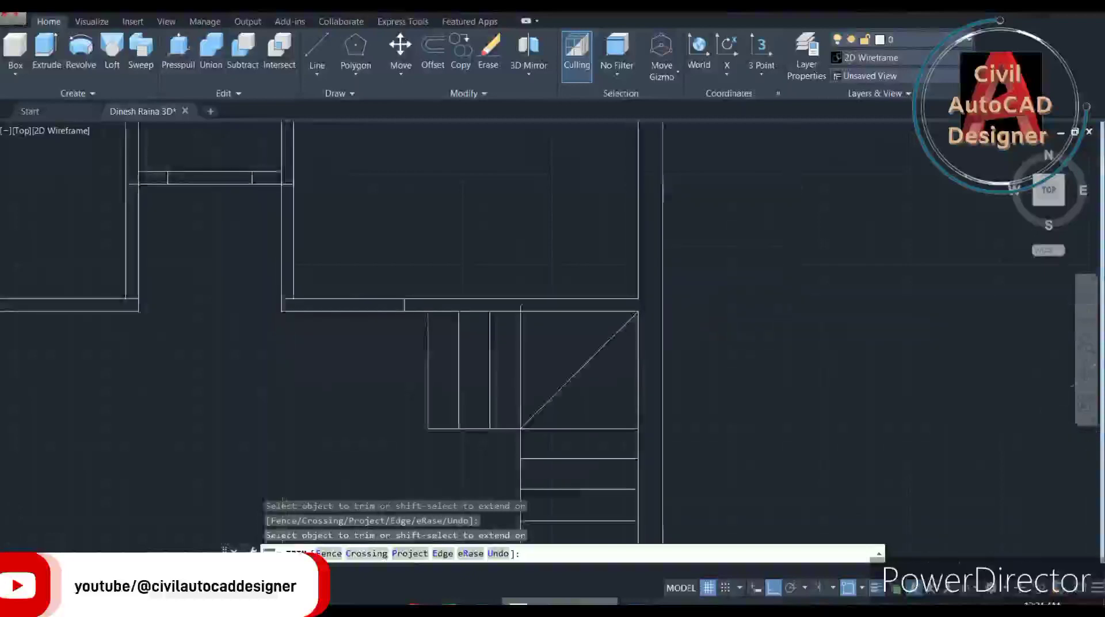
scroll(575, 339, up, 1)
middle_drag(541, 368, 561, 346)
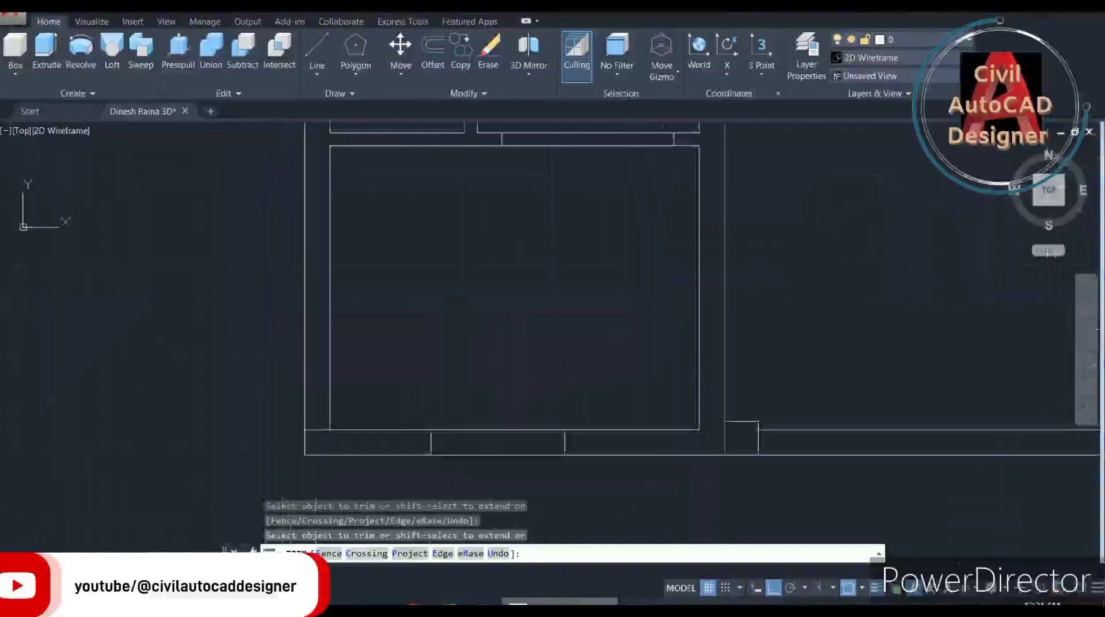
middle_drag(662, 356, 568, 338)
scroll(224, 458, up, 2)
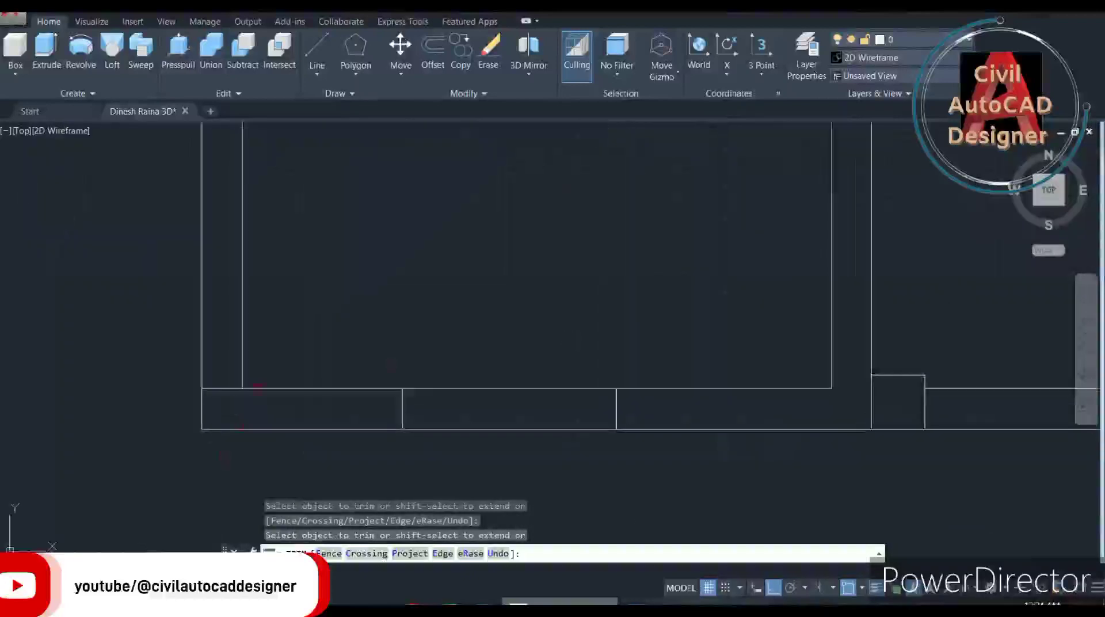
scroll(535, 431, down, 2)
middle_drag(535, 431, 377, 436)
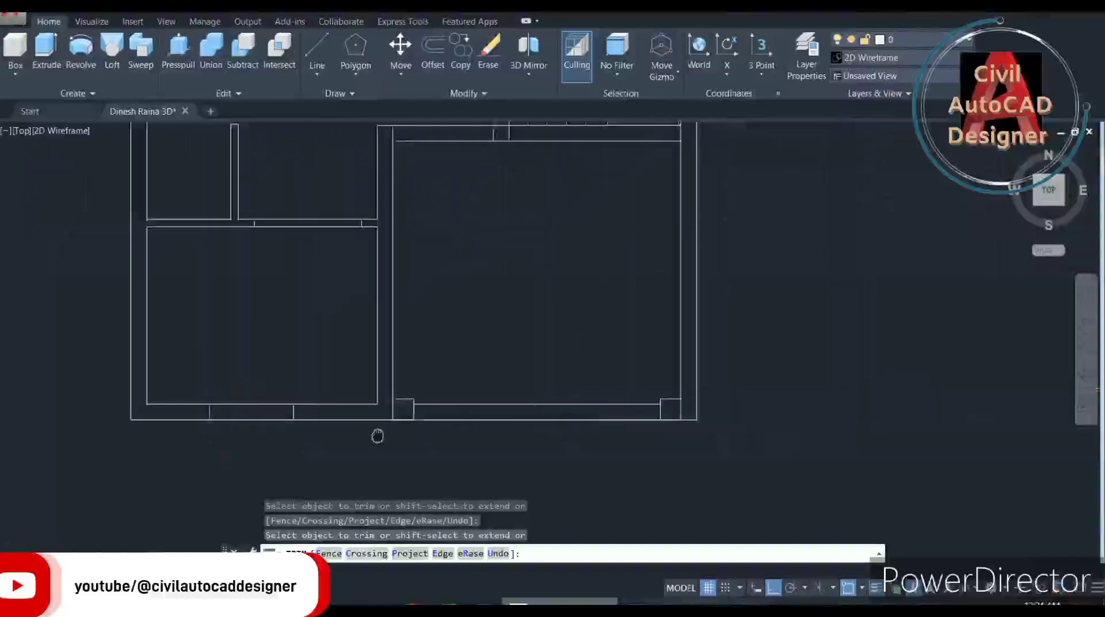
scroll(667, 402, up, 3)
scroll(668, 402, down, 4)
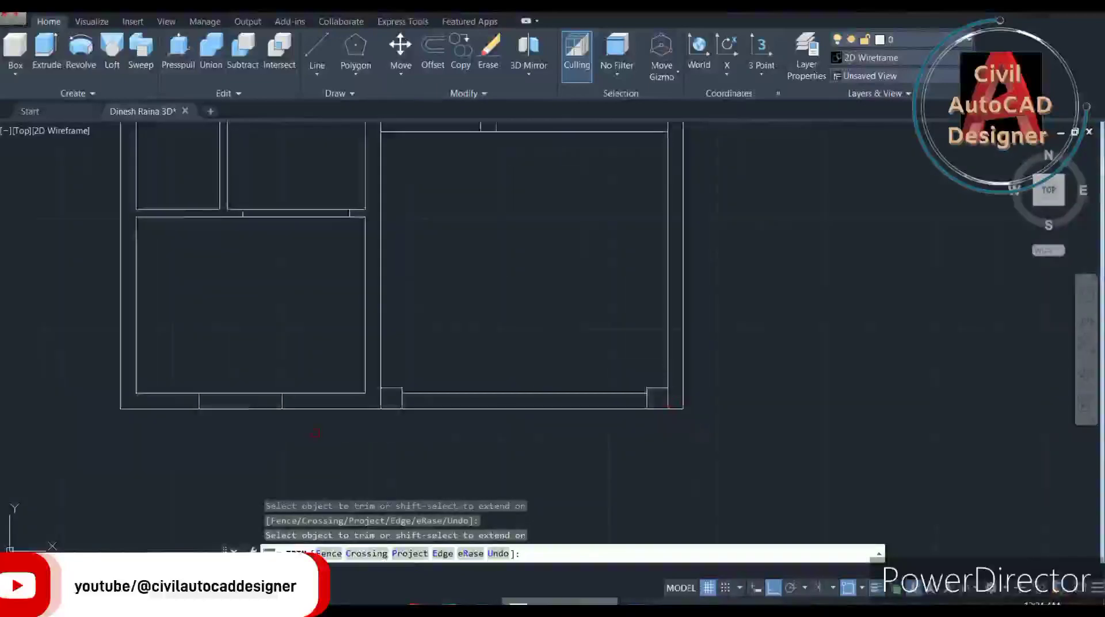
middle_drag(548, 291, 535, 425)
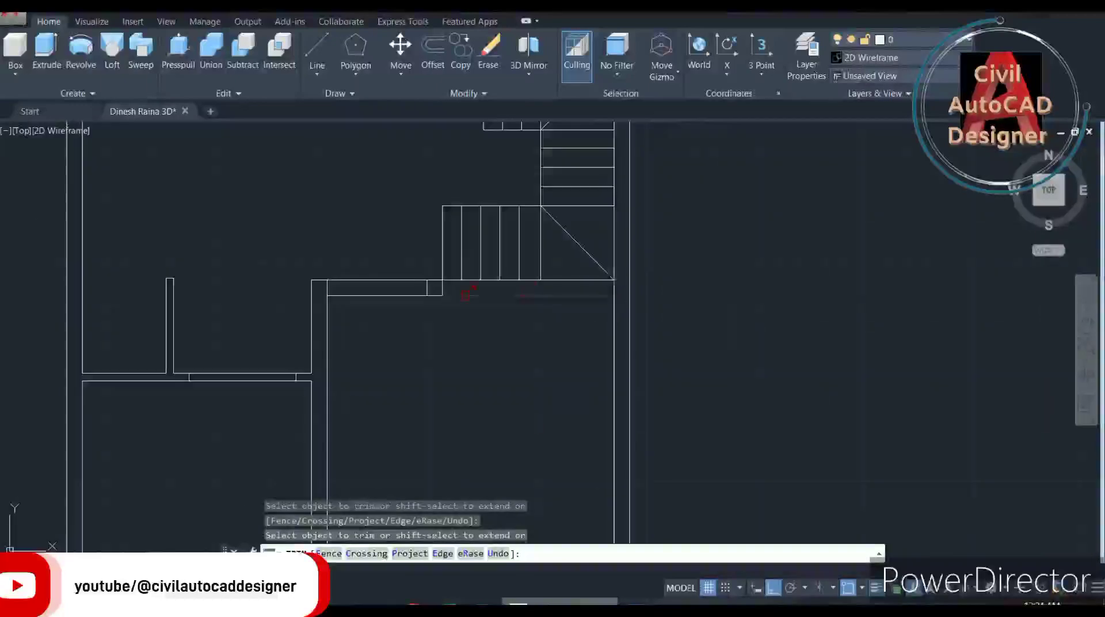
scroll(548, 317, down, 4)
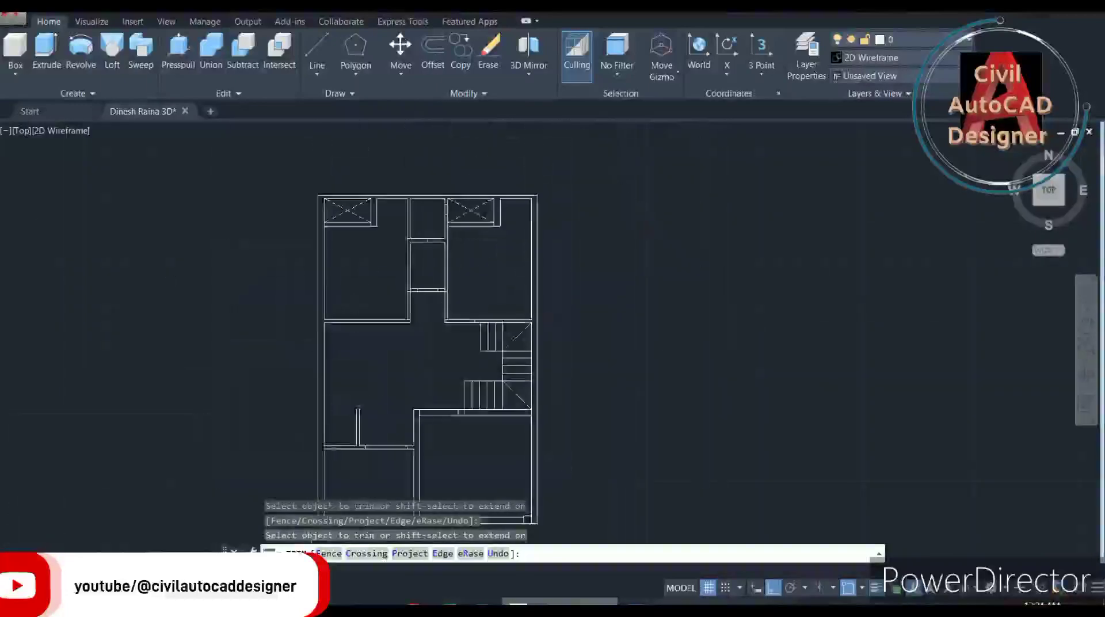
middle_drag(579, 270, 612, 328)
key(Escape)
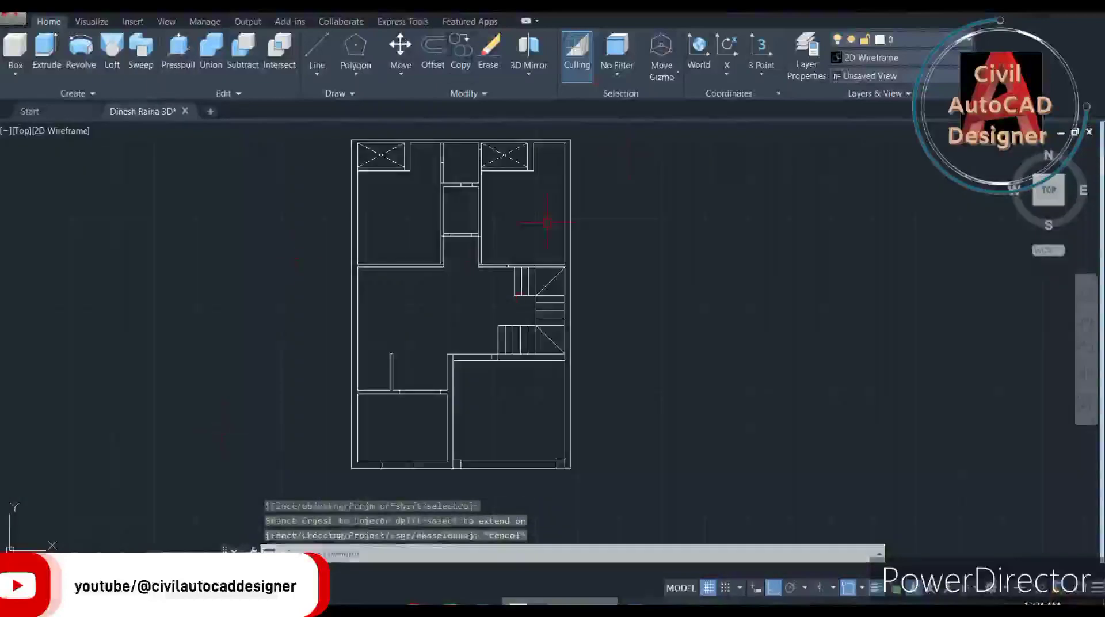
Apply the Shades of Gray visual style and tilt to a southwest isometric view.
click(64, 136)
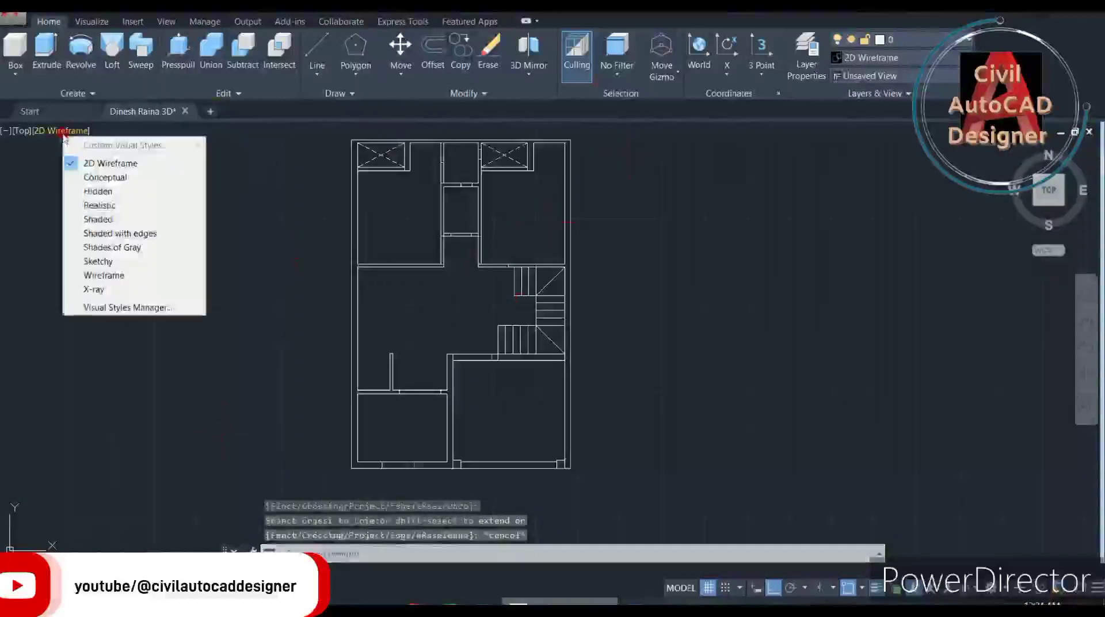
click(122, 253)
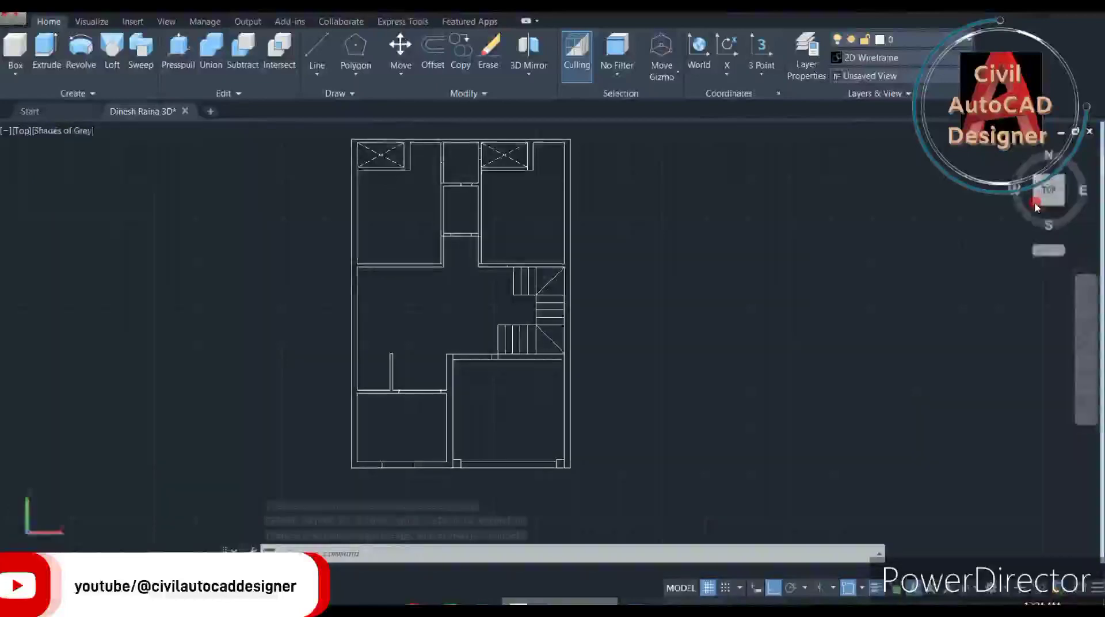
drag(1038, 198, 686, 365)
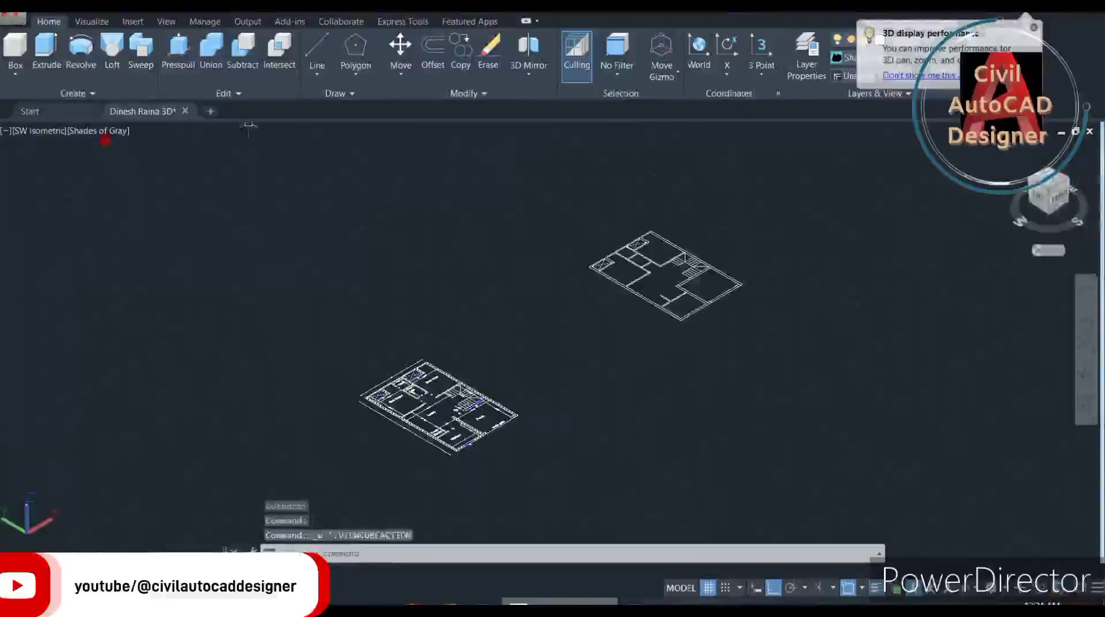
Switch to the Top view, zoom onto the right-hand plan copy, and start a polyline.
click(34, 133)
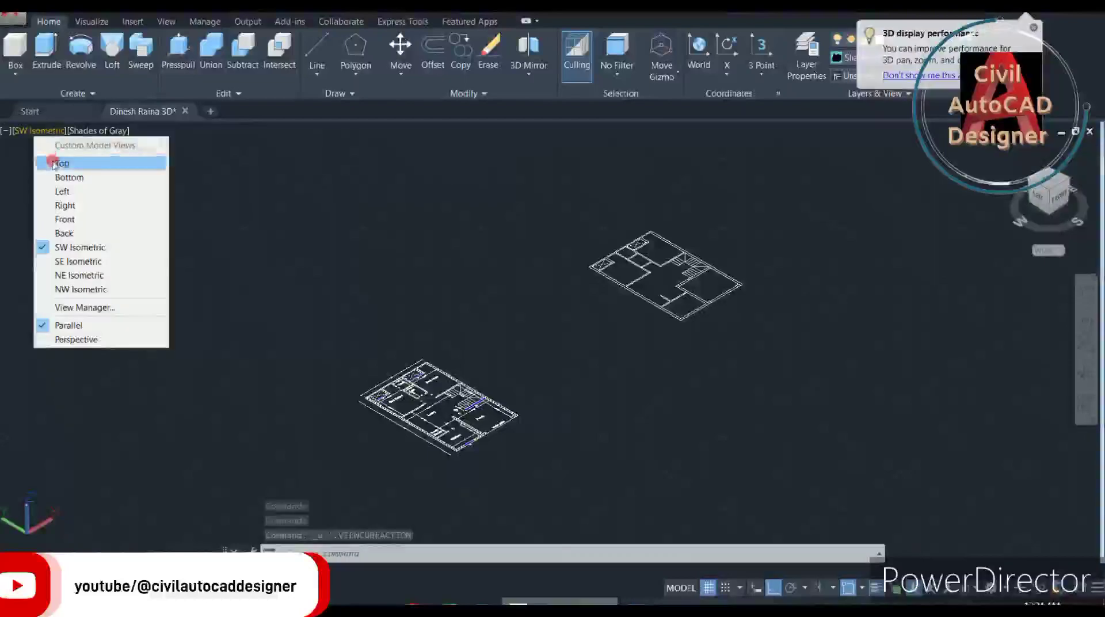
click(48, 160)
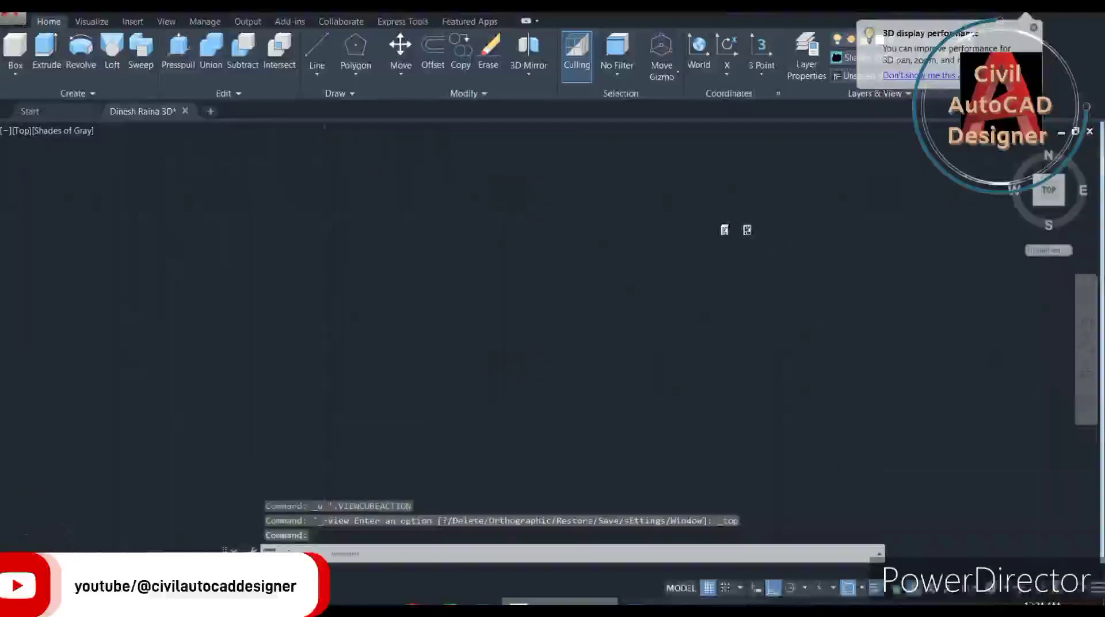
scroll(750, 223, up, 6)
scroll(744, 241, up, 3)
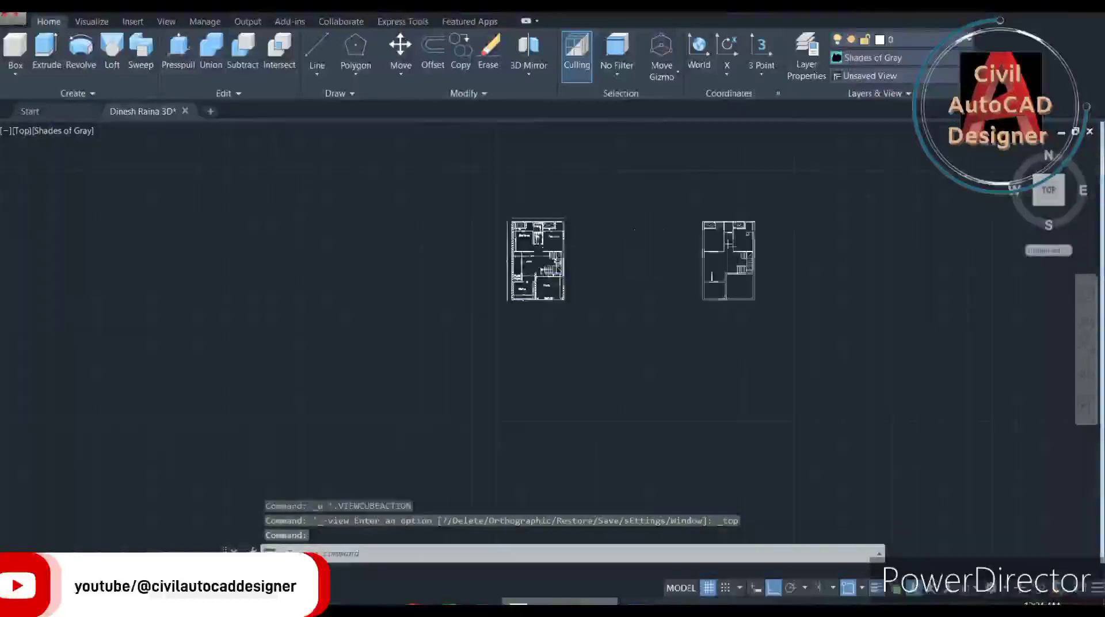
scroll(745, 241, up, 2)
scroll(745, 241, up, 3)
middle_drag(745, 241, 497, 241)
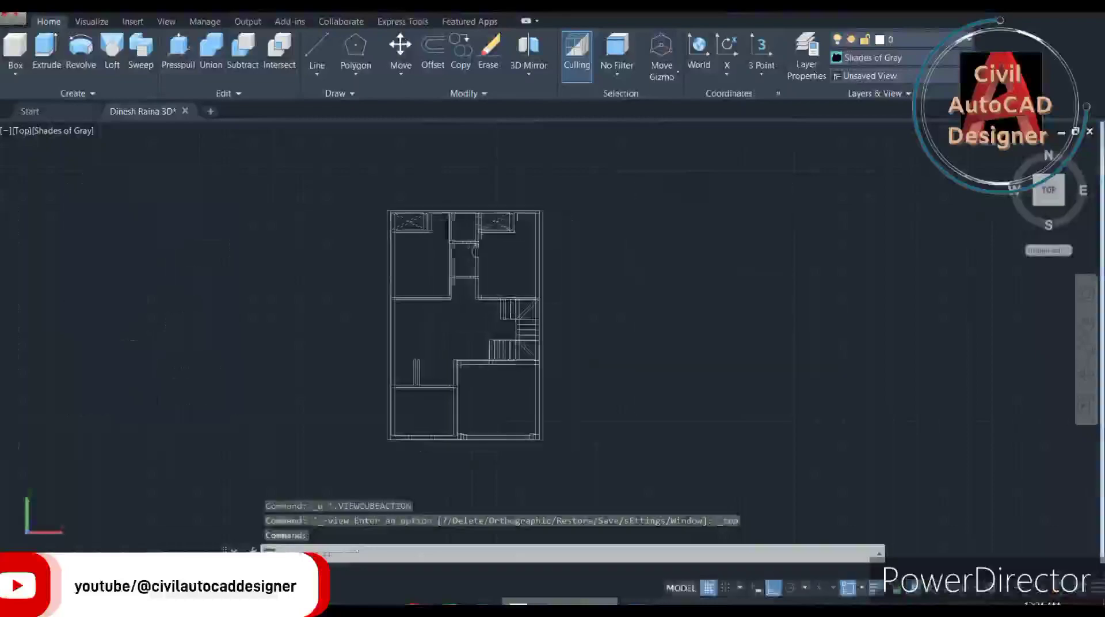
scroll(478, 322, up, 3)
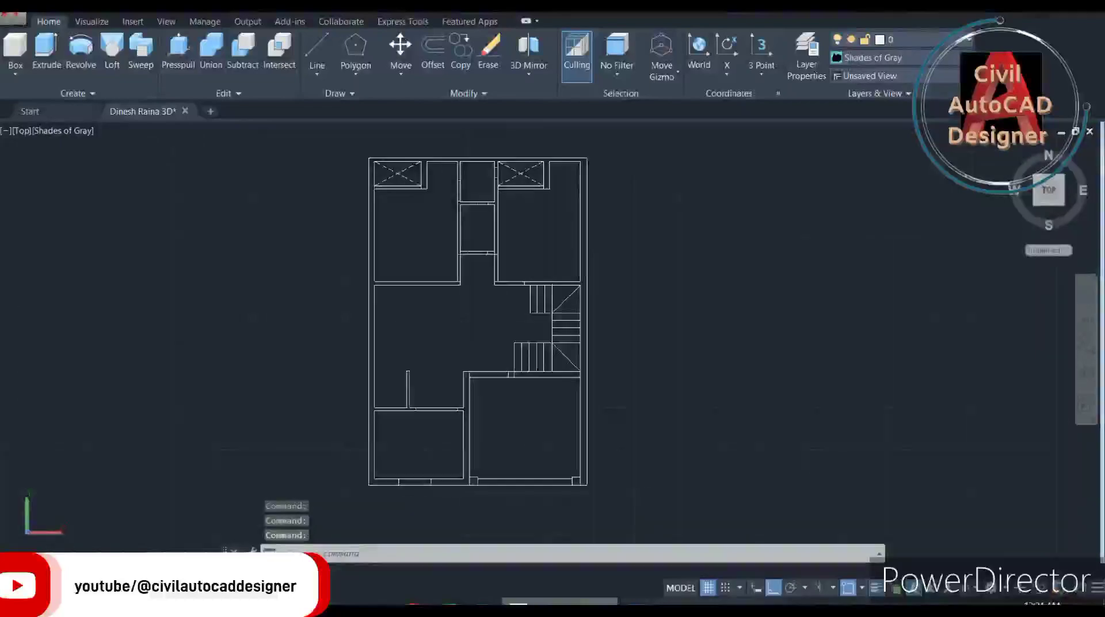
text(pl)
key(Return)
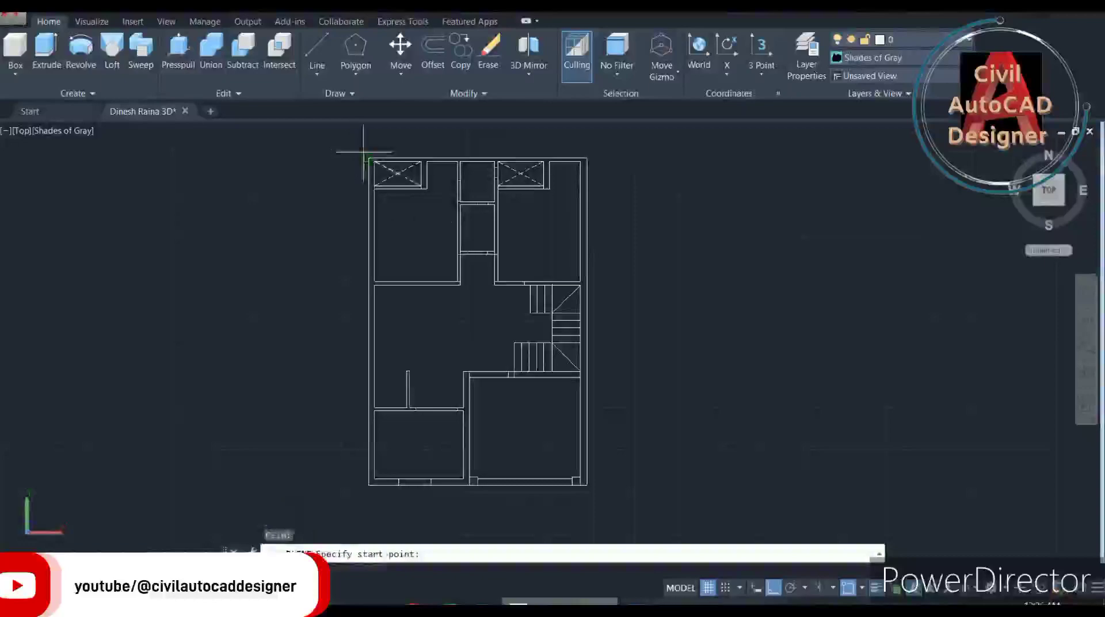
Draw a rectangle from the copied plan's top-left outer corner to its bottom-right corner.
click(369, 155)
key(Escape)
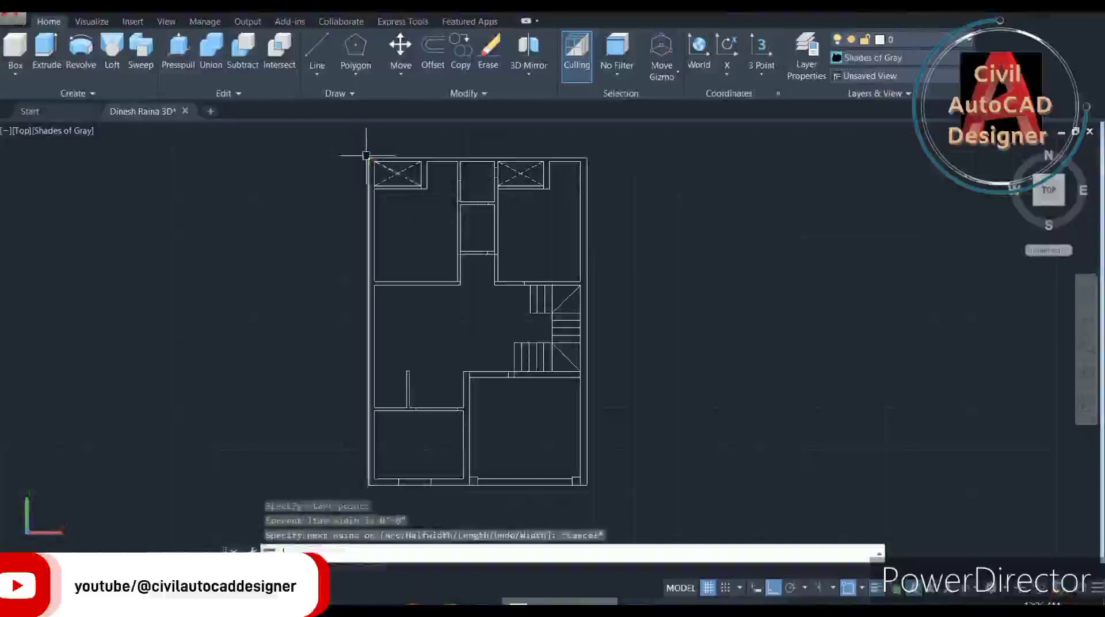
text(rec)
key(Return)
scroll(367, 155, up, 2)
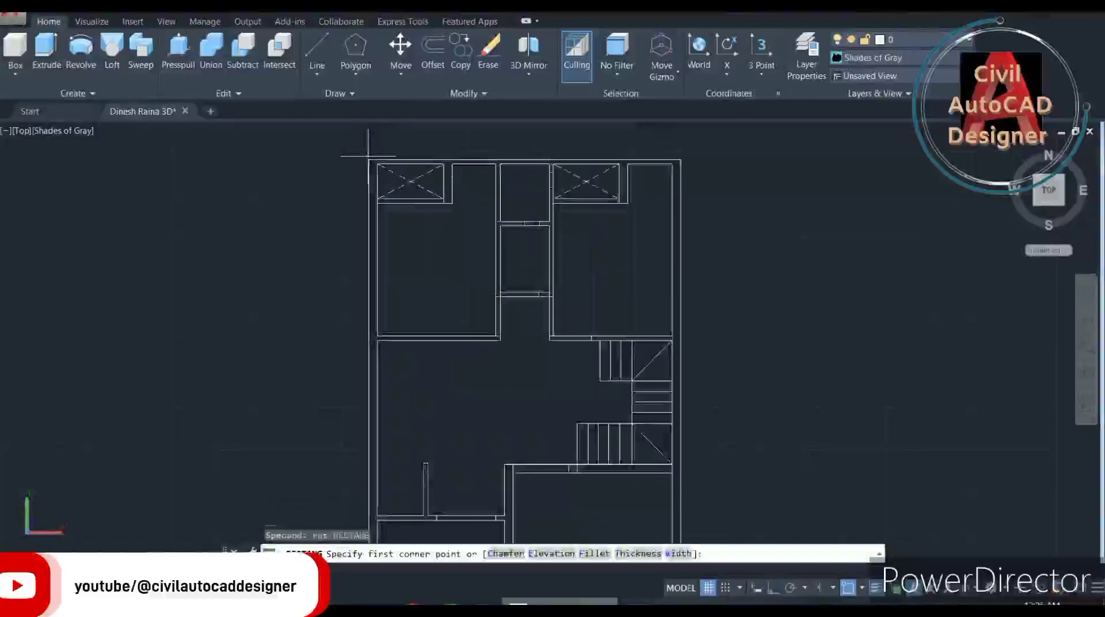
scroll(363, 154, up, 2)
click(370, 161)
scroll(485, 290, down, 4)
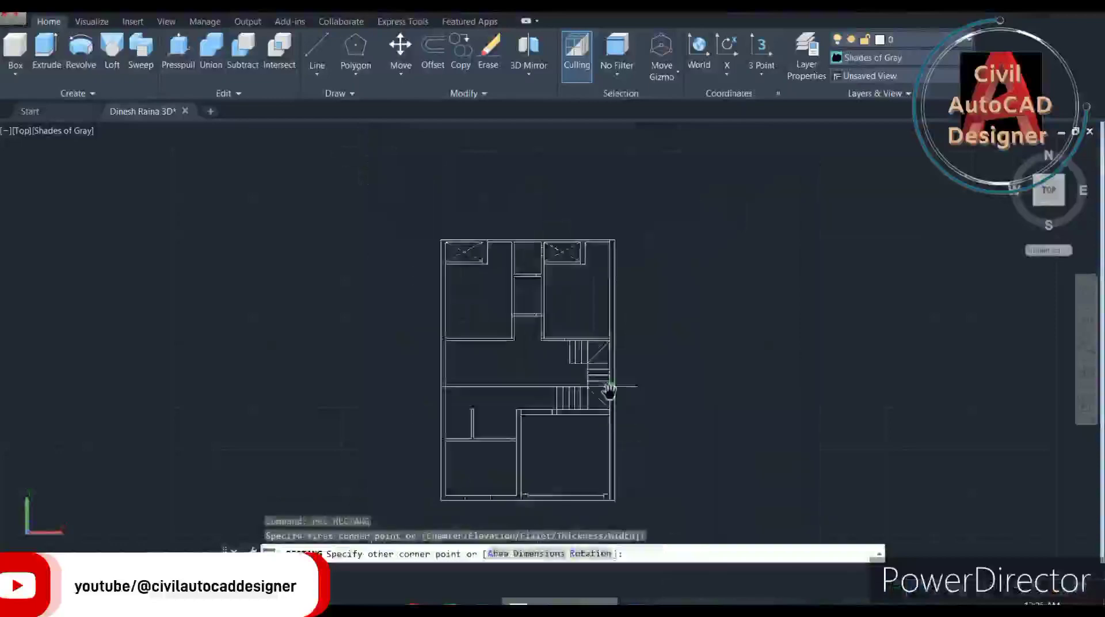
scroll(574, 339, up, 2)
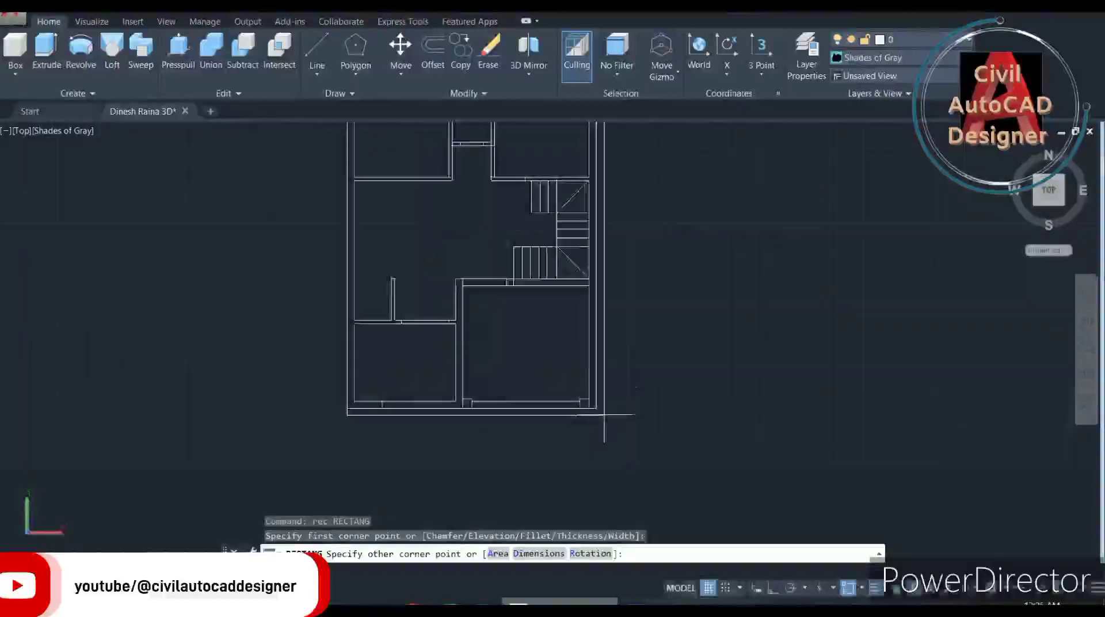
click(597, 407)
scroll(673, 378, down, 2)
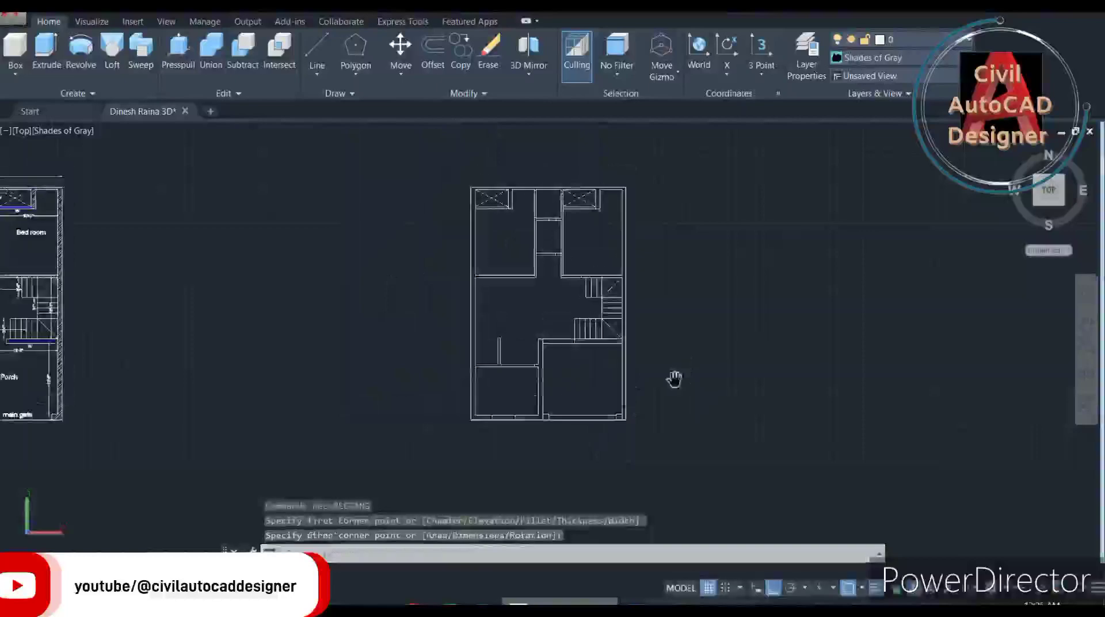
Select the plan's outer boundary polyline for copying, using selection cycling.
text(co)
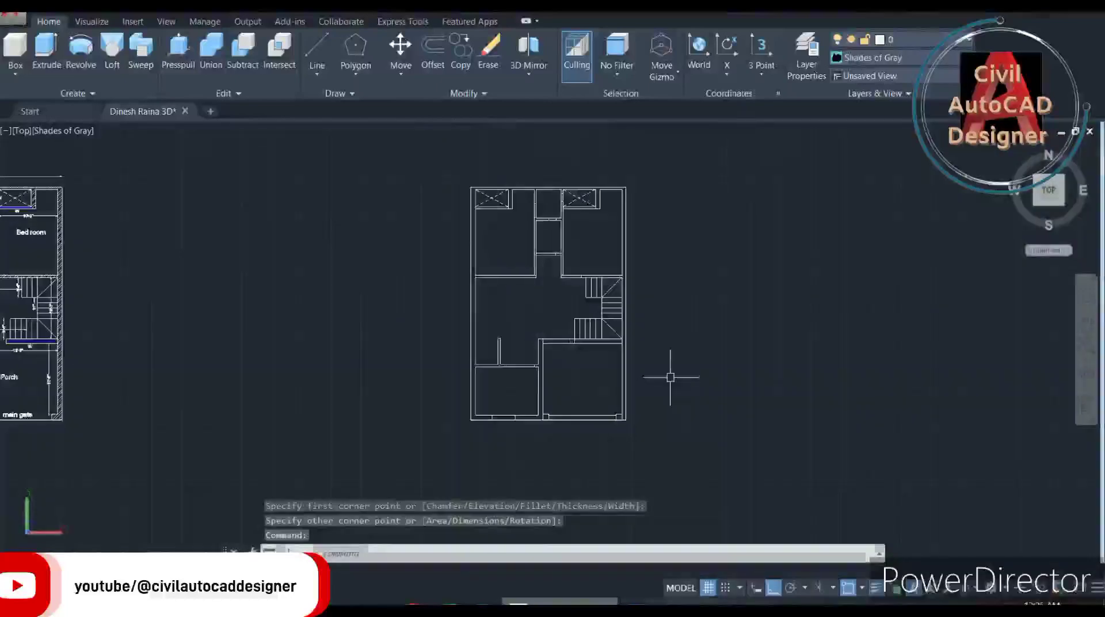
key(Return)
scroll(634, 379, up, 2)
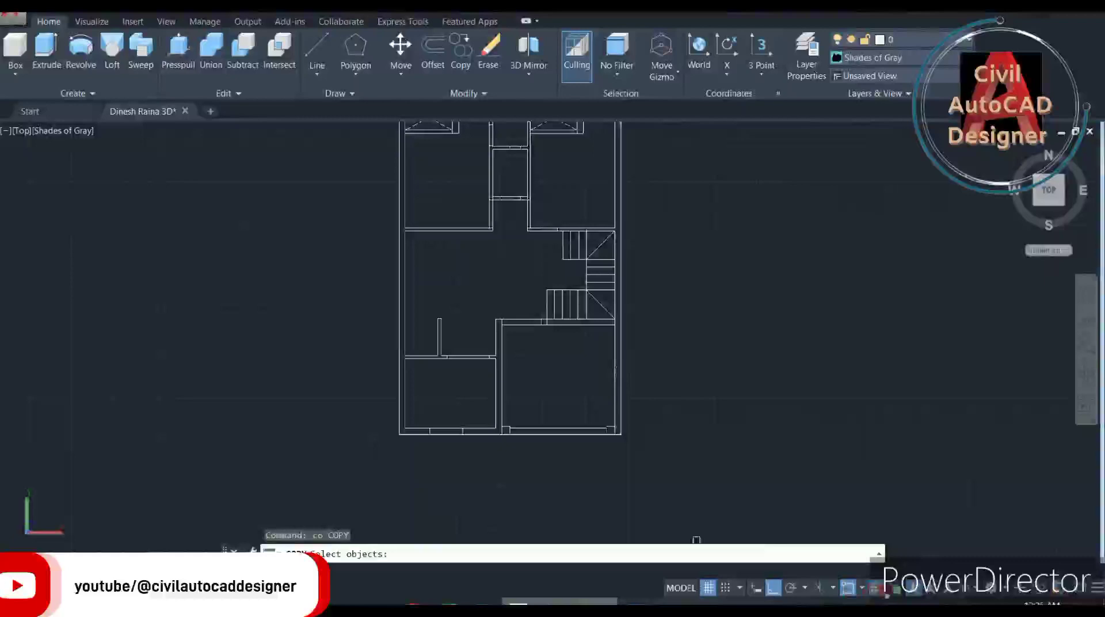
click(893, 591)
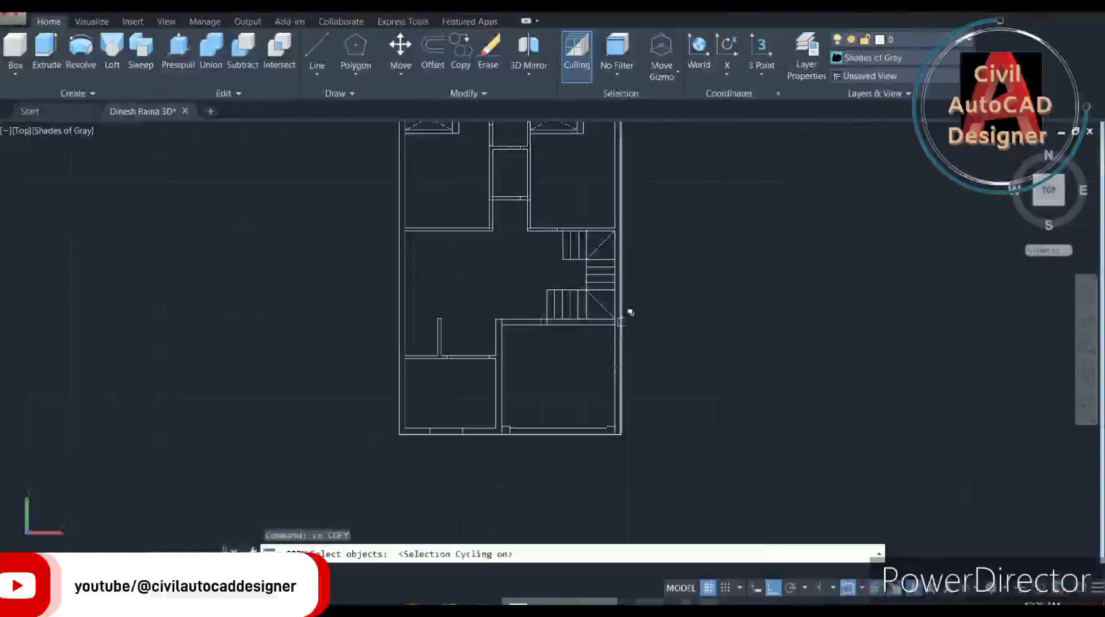
click(622, 321)
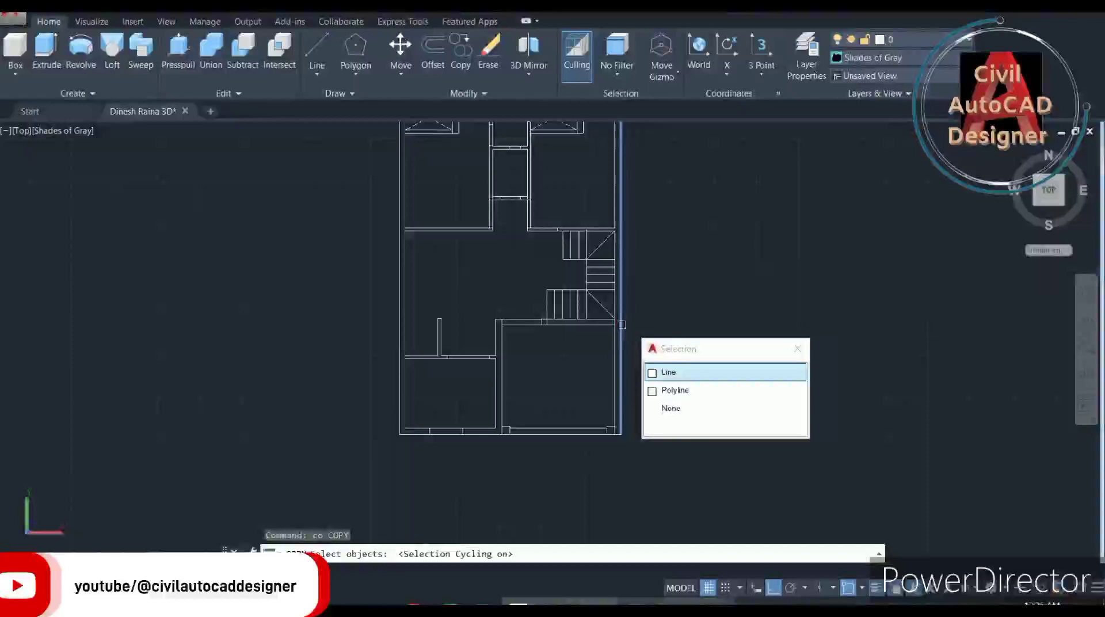
click(665, 390)
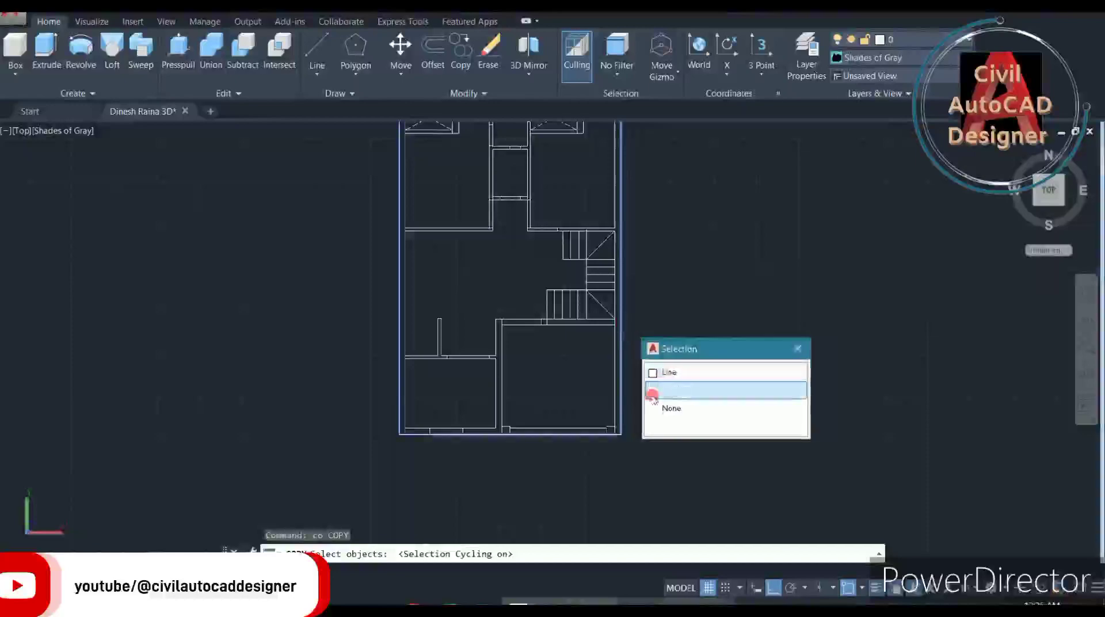
click(671, 392)
key(Return)
Place the outline copy to the right of the plan, showing all three drawings.
click(636, 462)
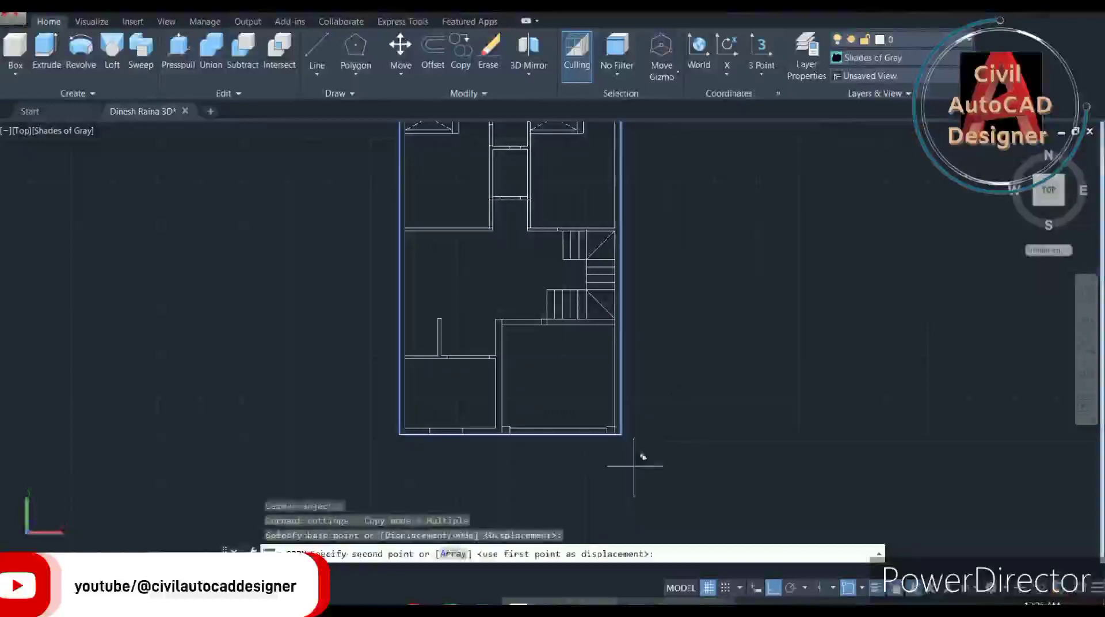
scroll(794, 448, down, 4)
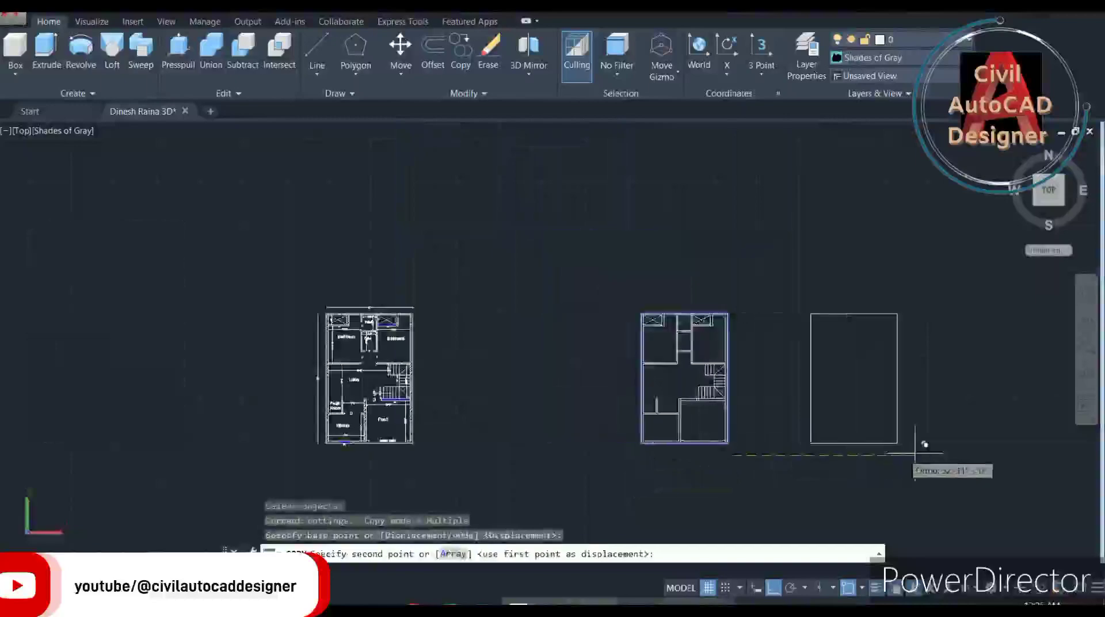
click(740, 375)
key(Escape)
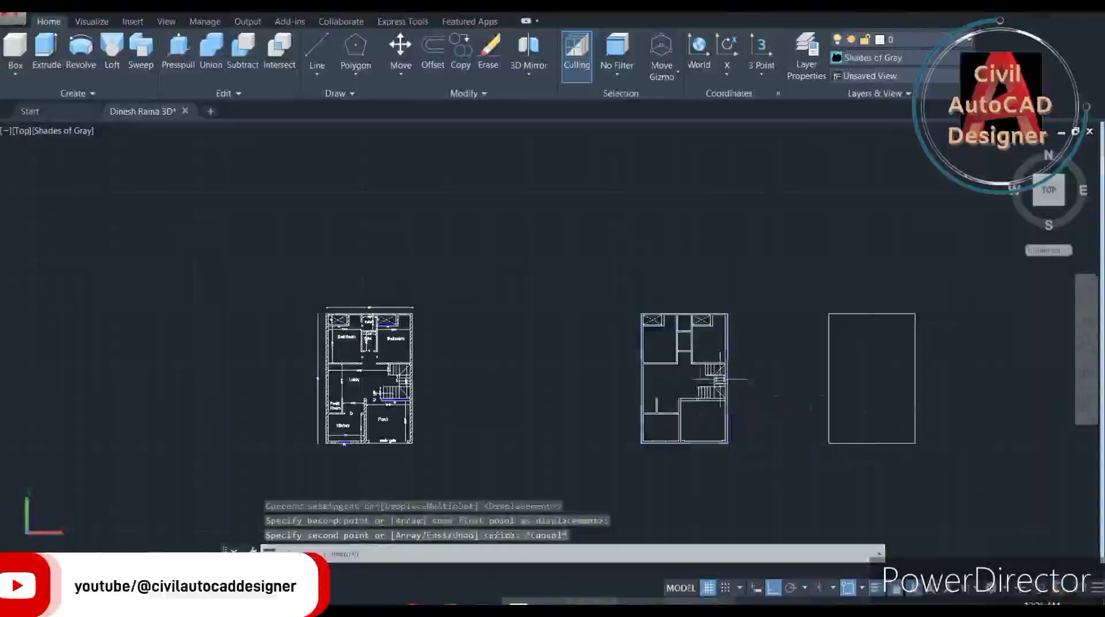
middle_drag(793, 386, 666, 389)
click(829, 455)
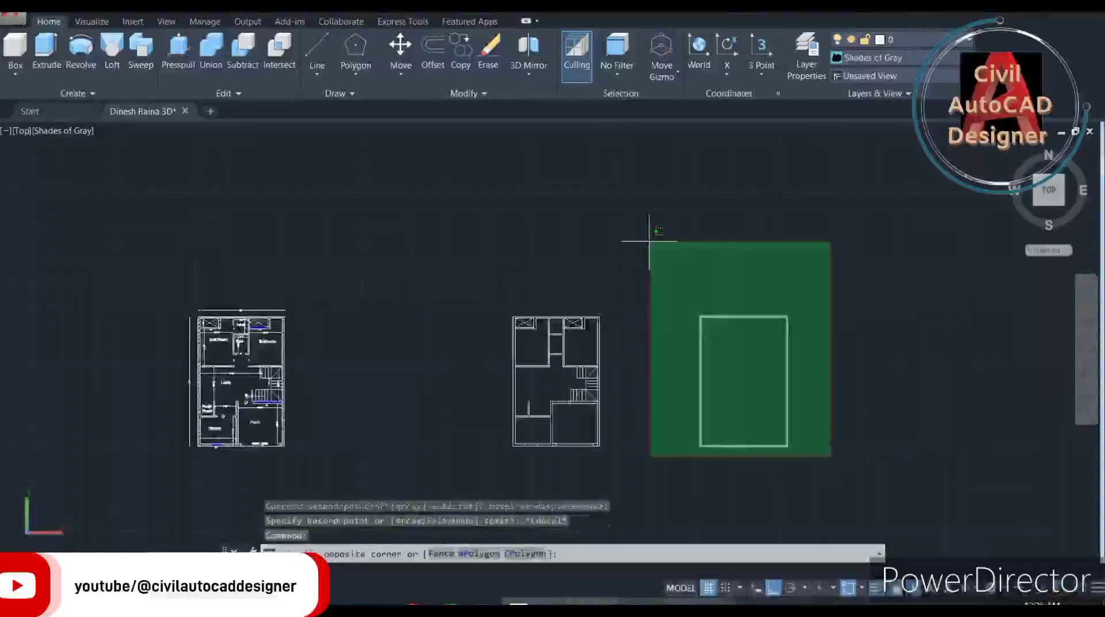
key(Escape)
scroll(452, 339, up, 2)
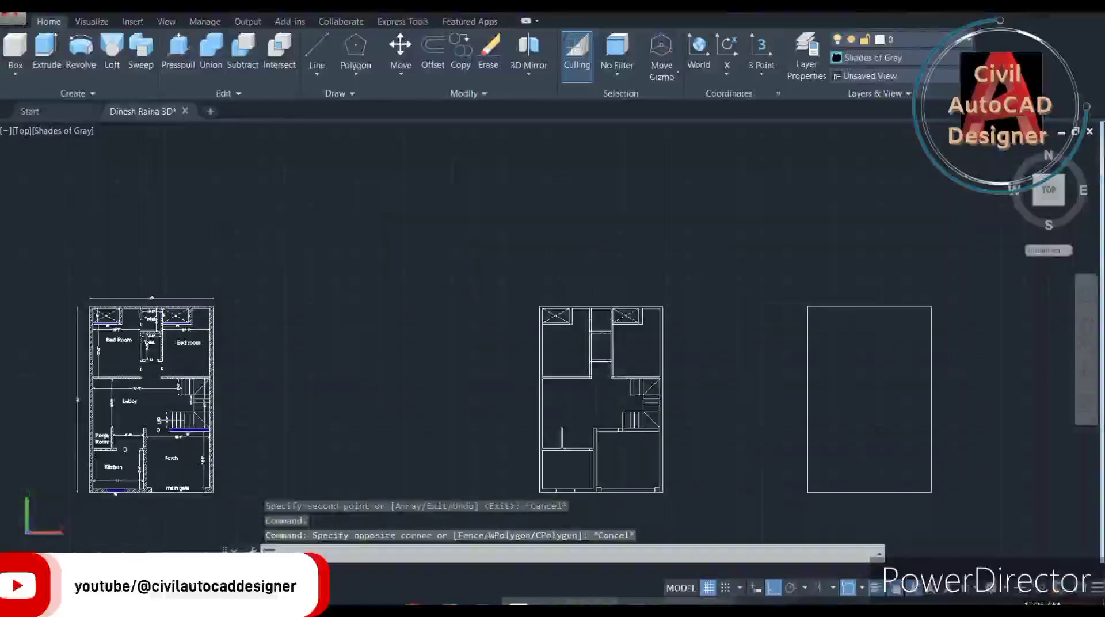
Open the RENDEREXPOSURE palette, then close it again.
text(RENDEREXPOSURE)
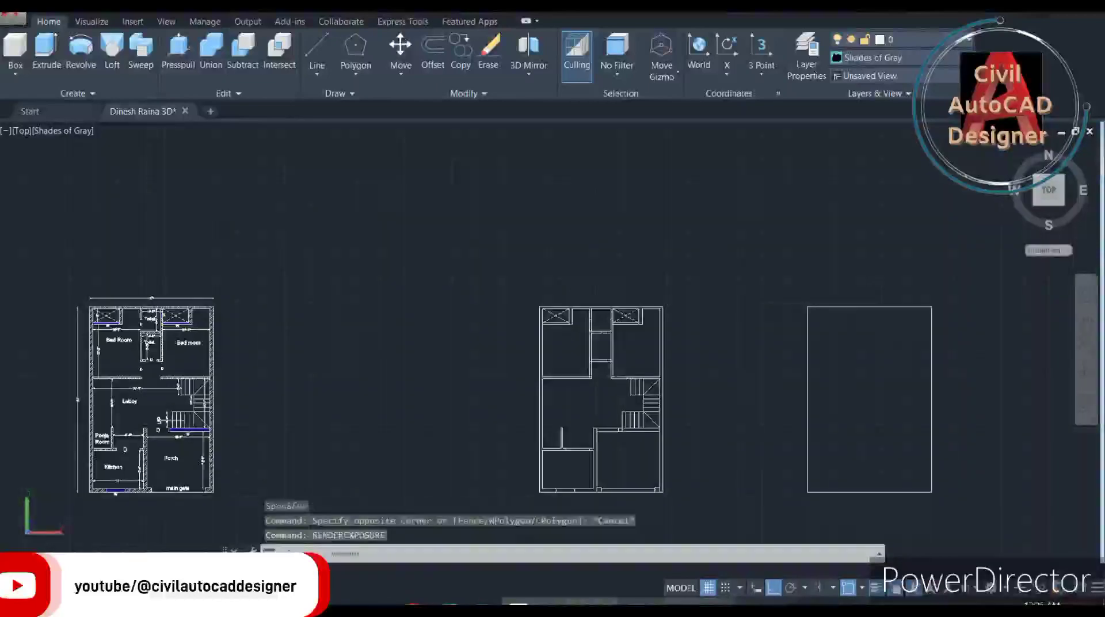
key(Return)
scroll(633, 384, up, 2)
scroll(633, 384, up, 2)
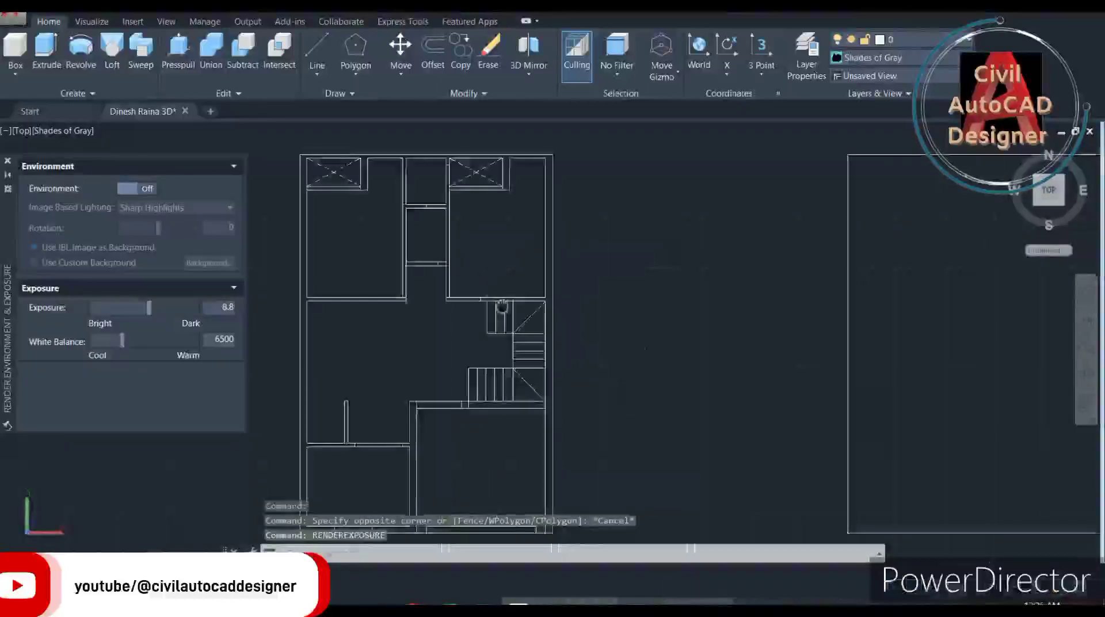
scroll(740, 442, up, 3)
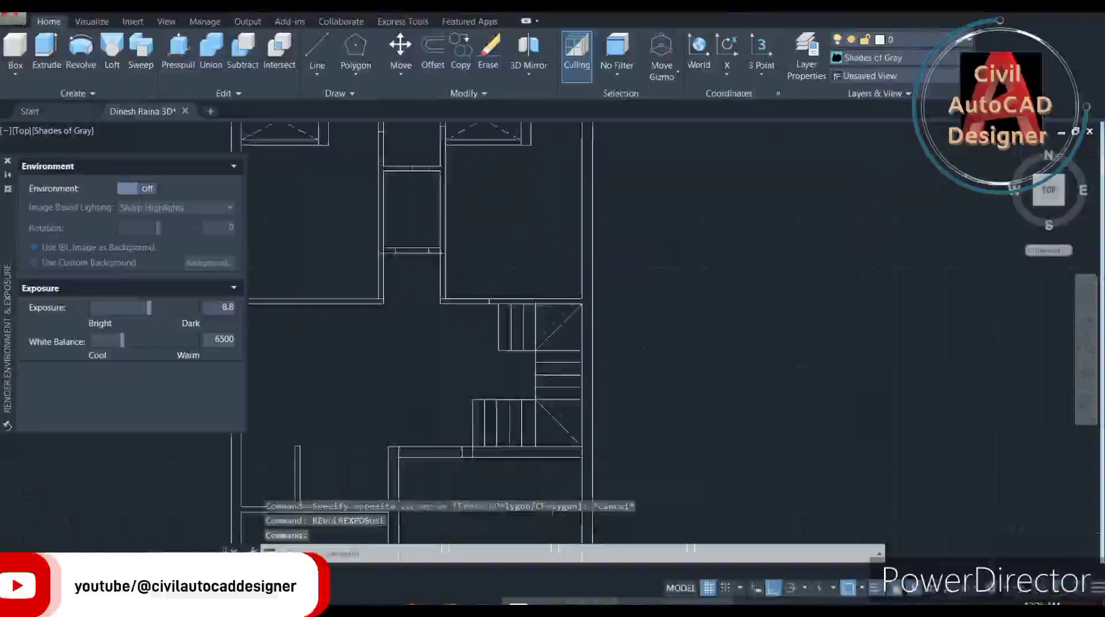
click(8, 162)
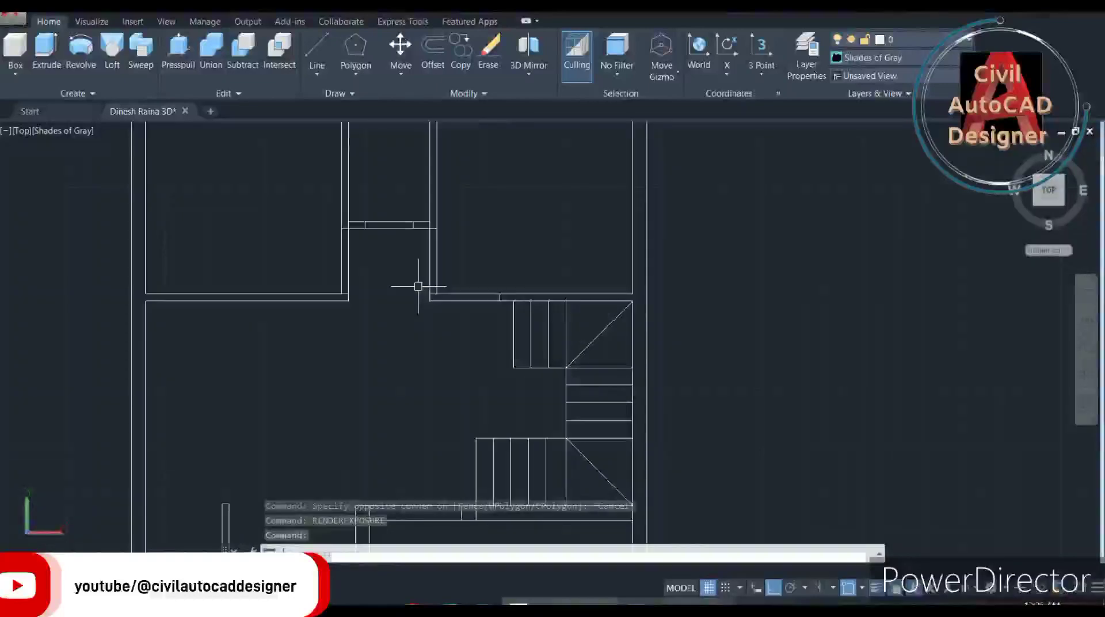
Draw a rectangle from the staircase's bottom-left corner to its top-right corner.
text(rec)
key(Return)
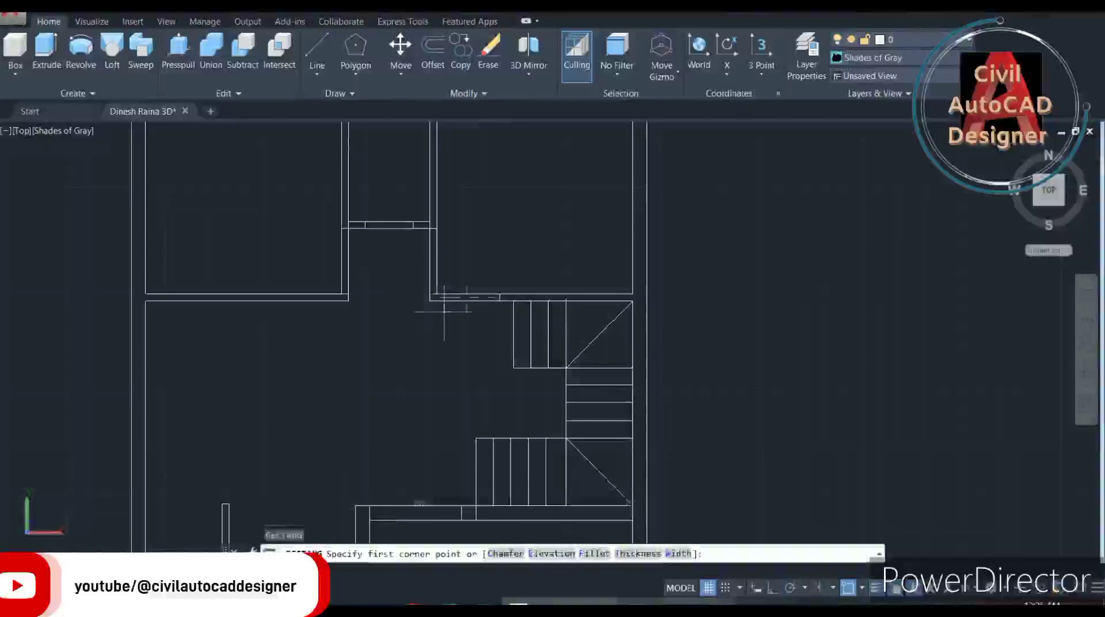
middle_drag(476, 303, 473, 243)
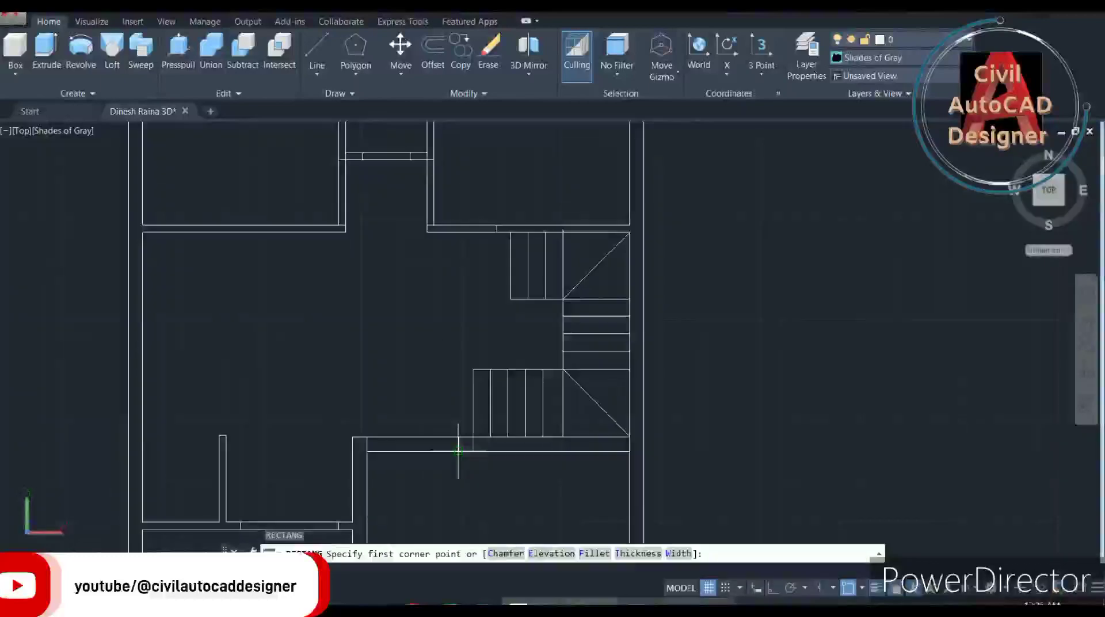
scroll(457, 446, up, 2)
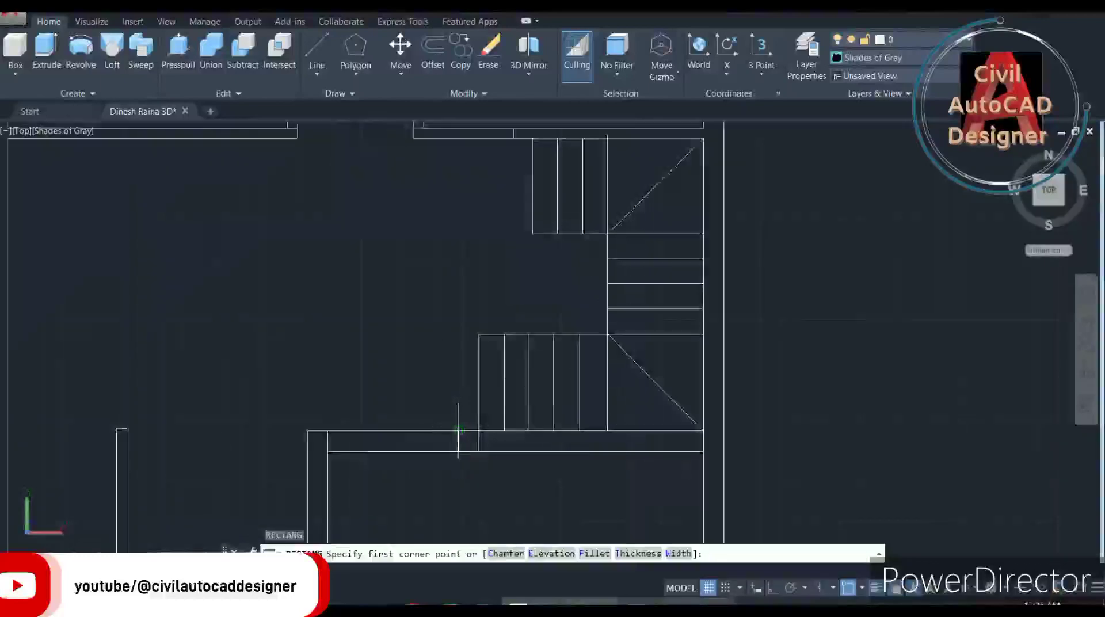
click(459, 430)
middle_drag(661, 204, 653, 253)
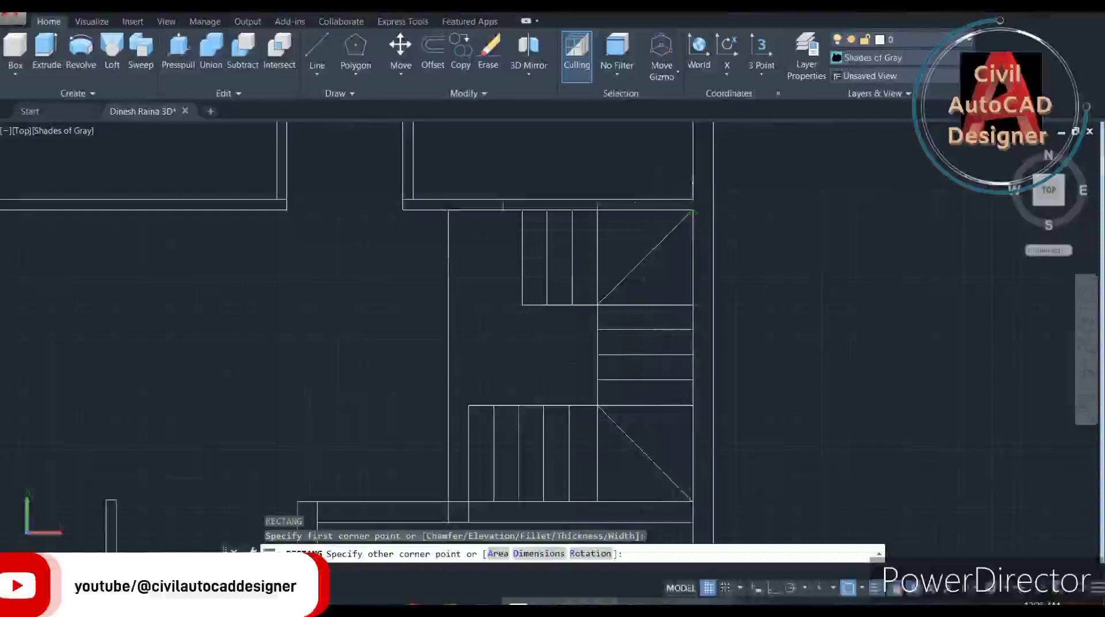
click(692, 213)
scroll(703, 222, down, 2)
scroll(703, 222, down, 1)
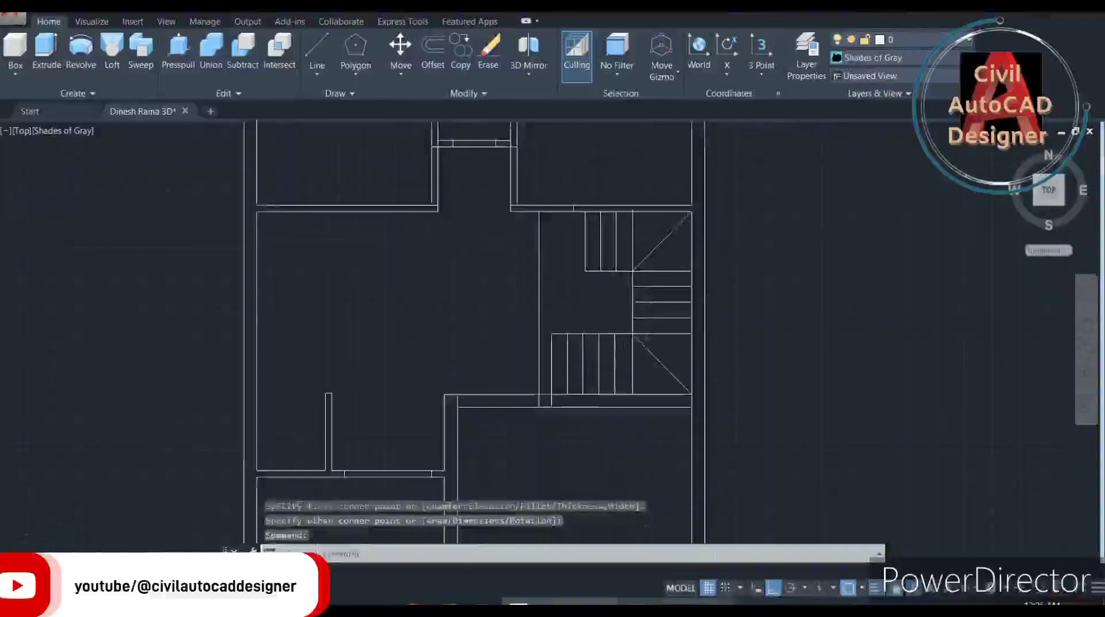
scroll(698, 269, up, 2)
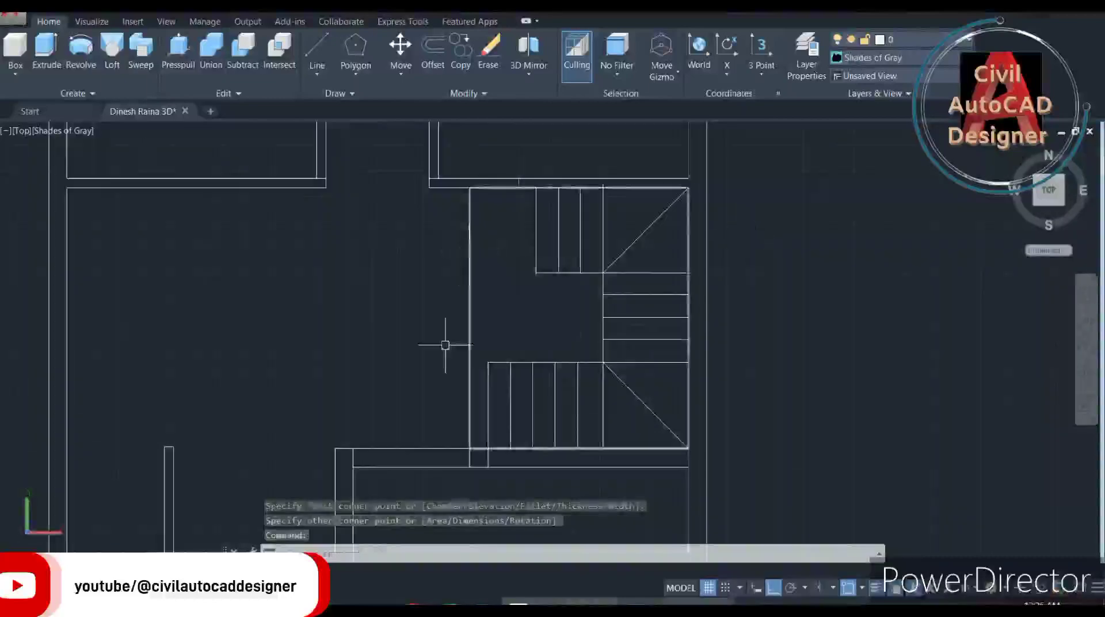
text(o)
key(Return)
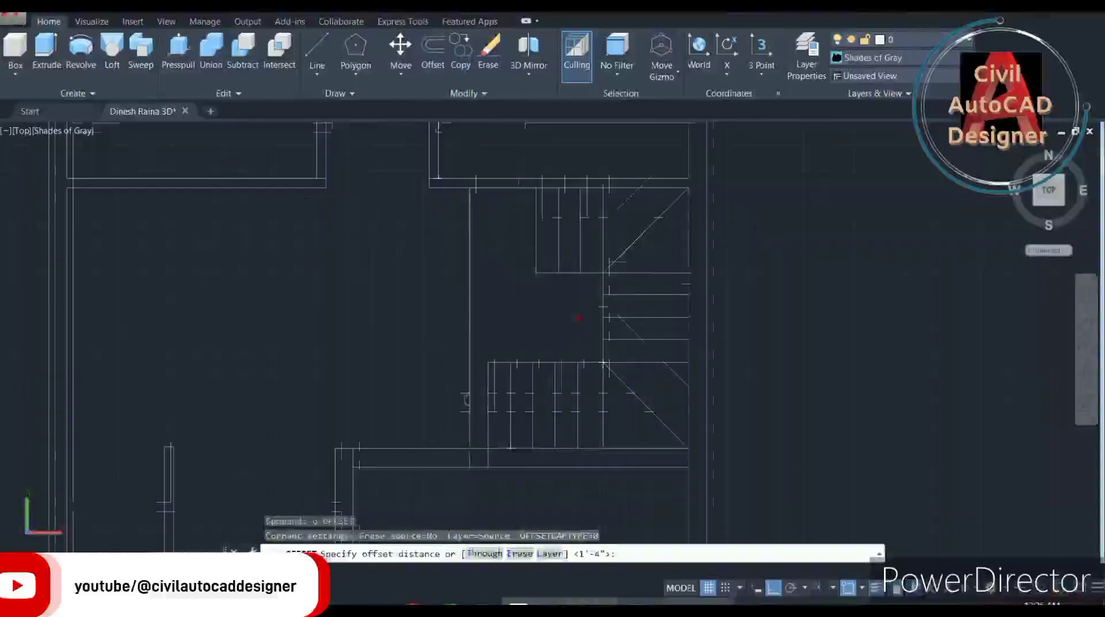
scroll(470, 447, up, 1)
scroll(472, 426, up, 1)
scroll(475, 400, up, 1)
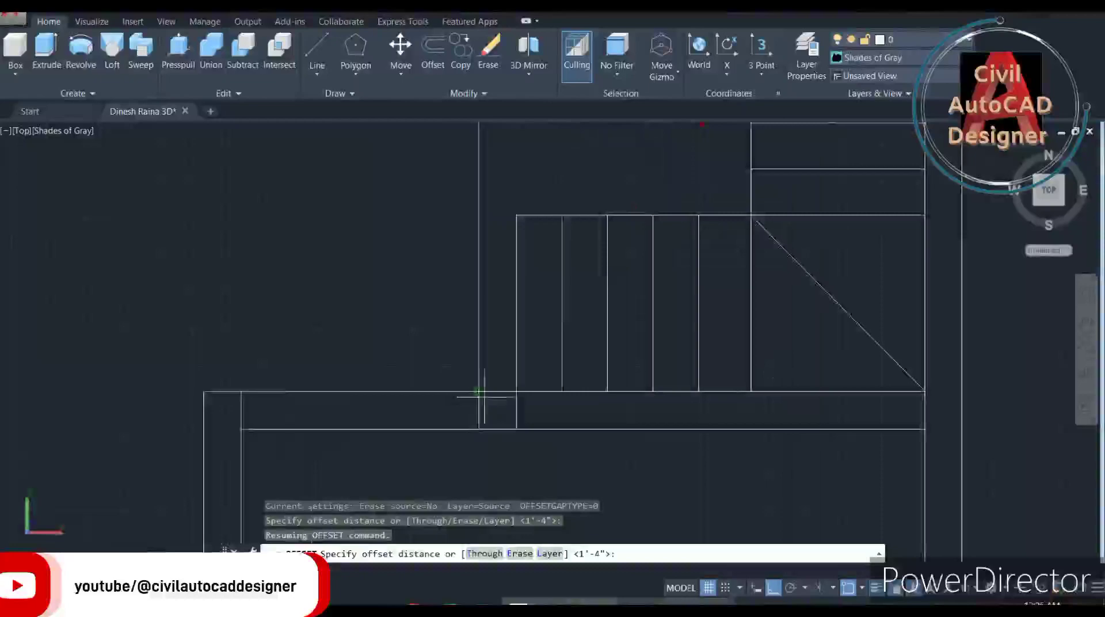
click(478, 392)
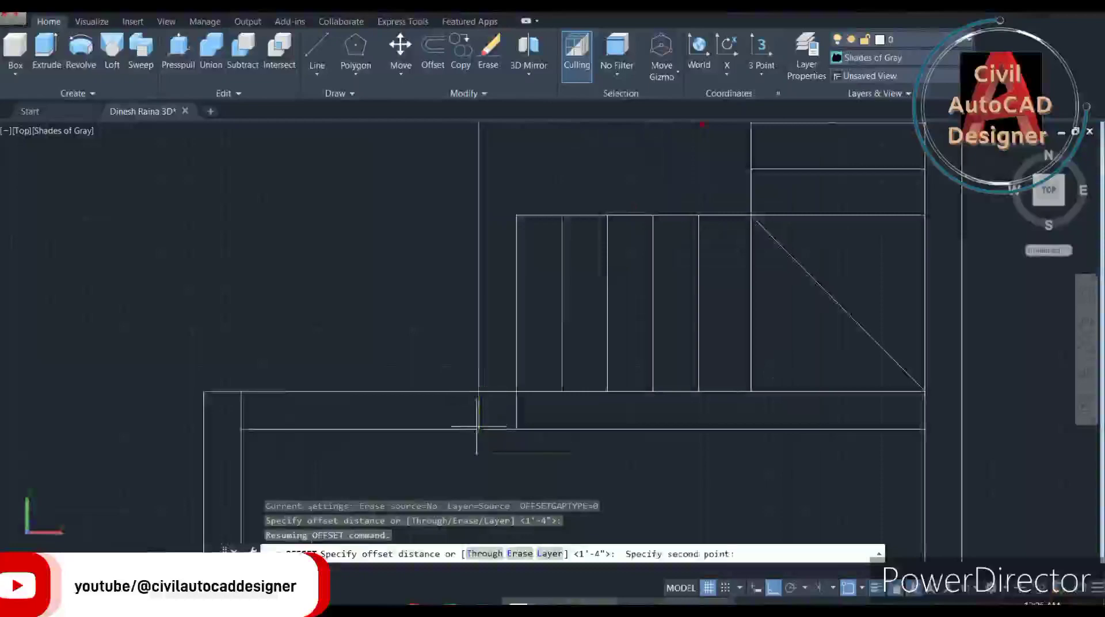
click(479, 429)
click(497, 391)
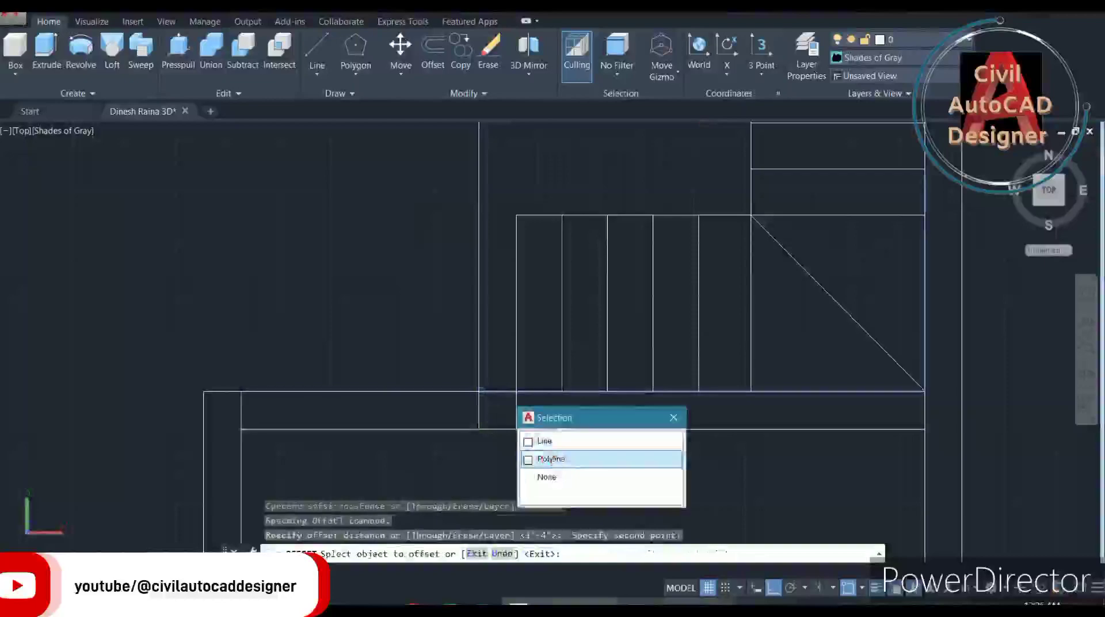
click(546, 459)
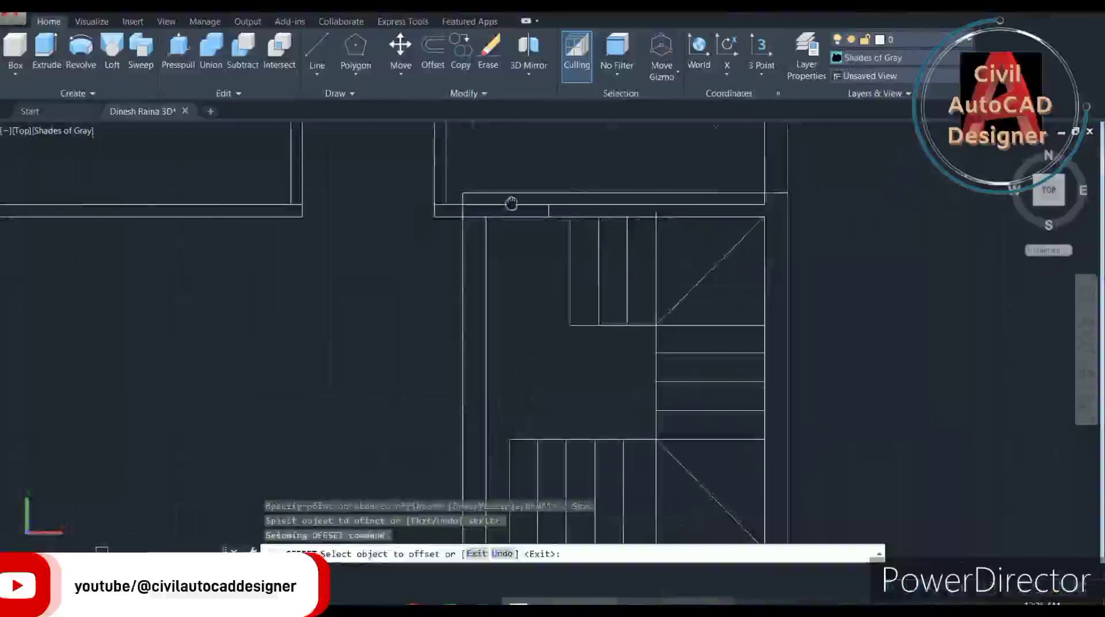
scroll(602, 242, up, 3)
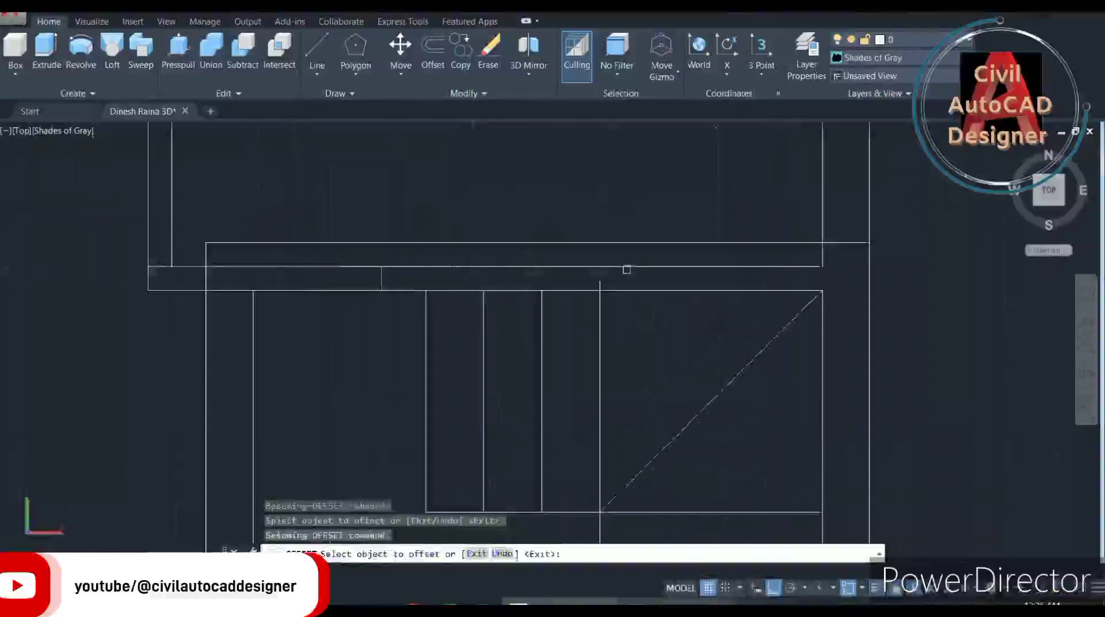
key(Escape)
click(602, 243)
scroll(602, 243, up, 2)
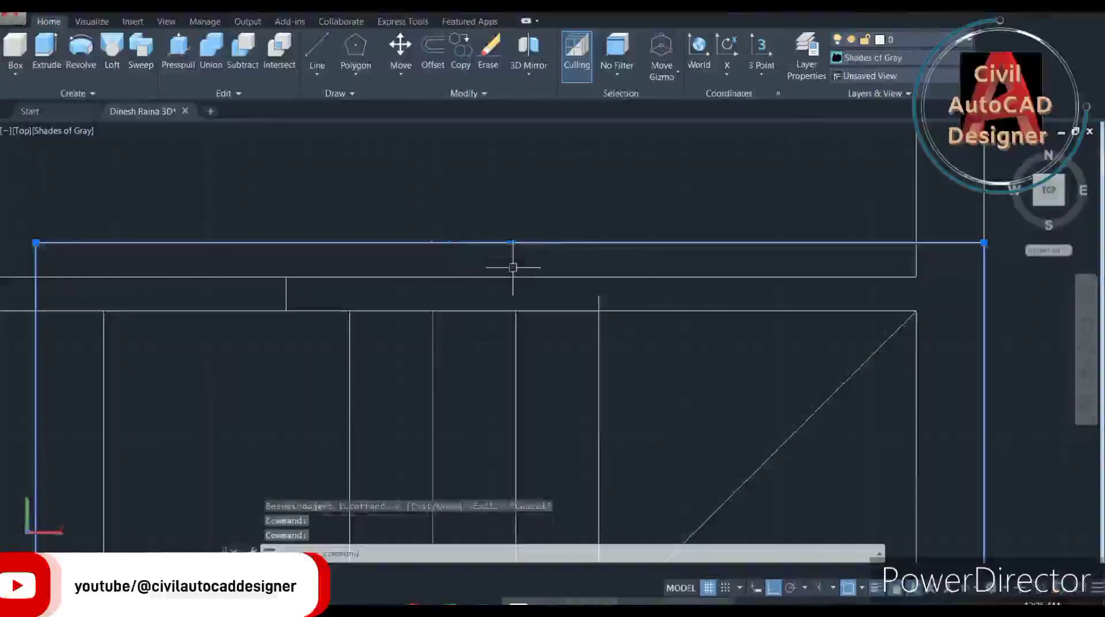
click(509, 242)
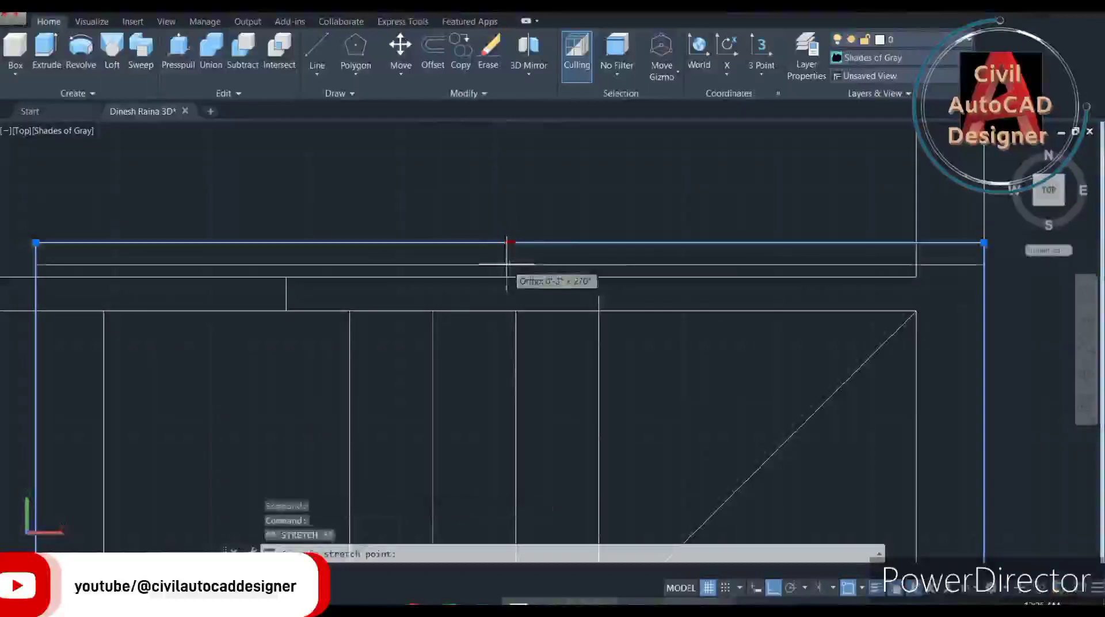
key(Escape)
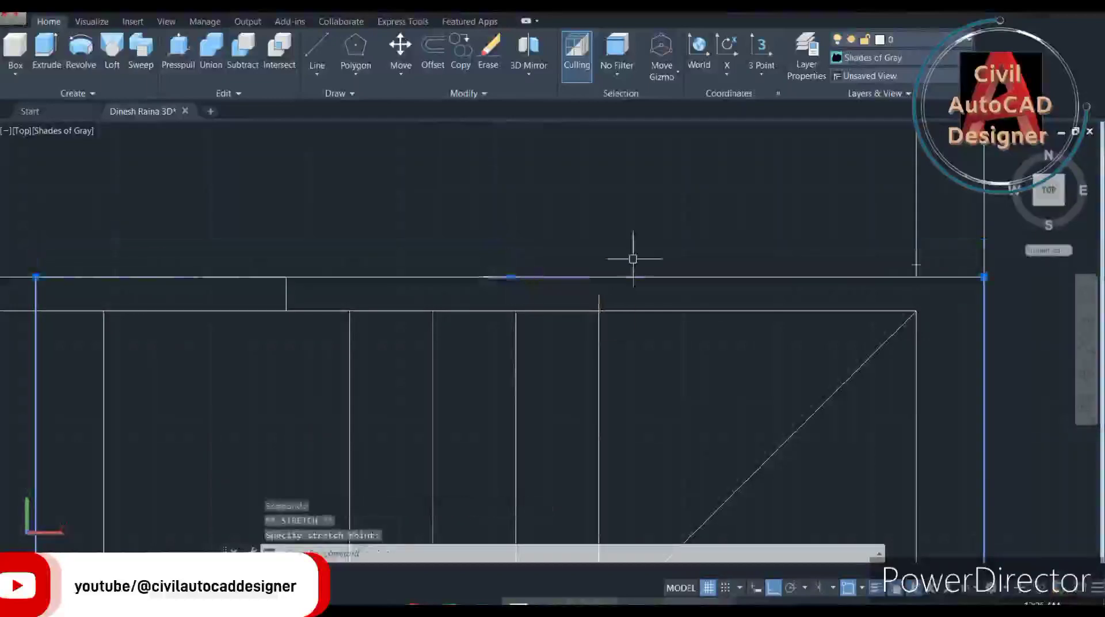
scroll(634, 254, down, 5)
middle_drag(633, 254, 623, 261)
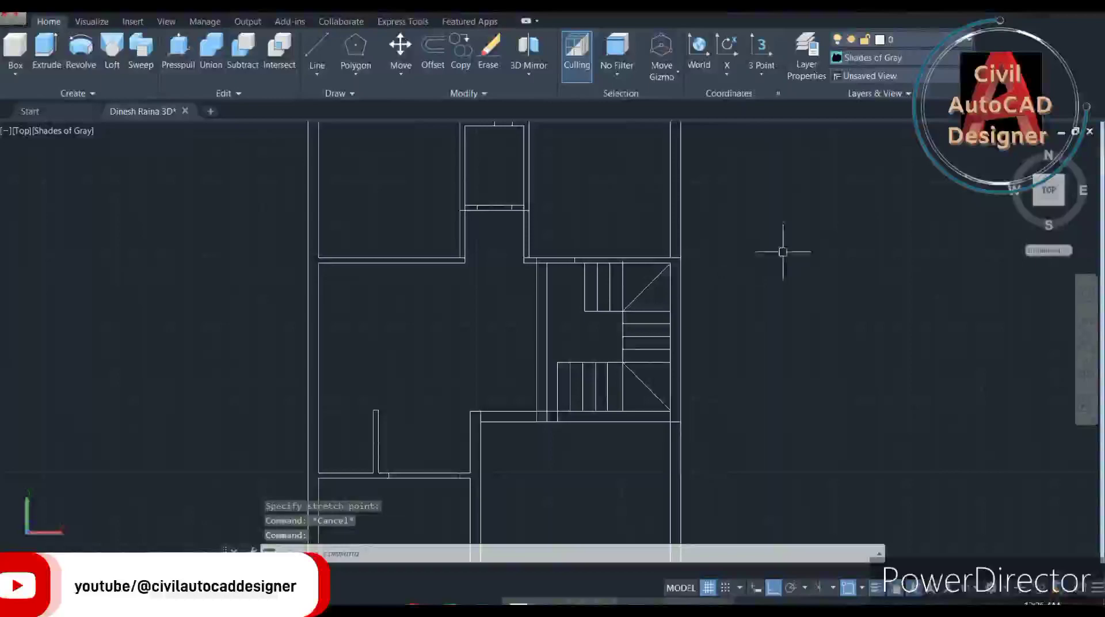
scroll(679, 197, up, 2)
scroll(678, 197, down, 3)
scroll(678, 197, up, 2)
scroll(592, 259, up, 1)
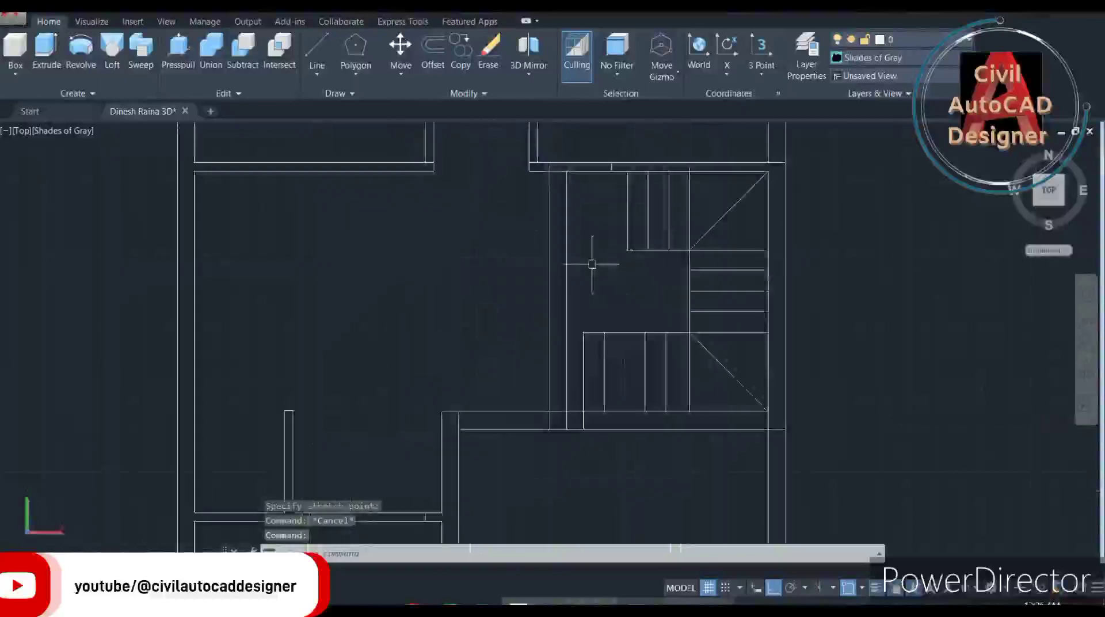
scroll(614, 254, down, 3)
text(rec)
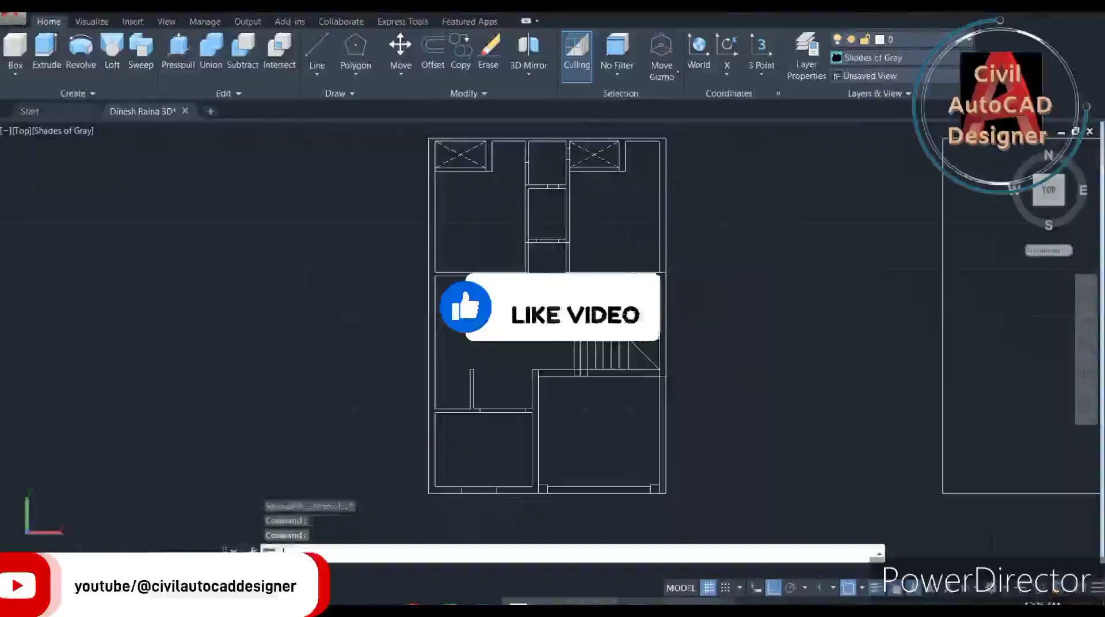
key(Return)
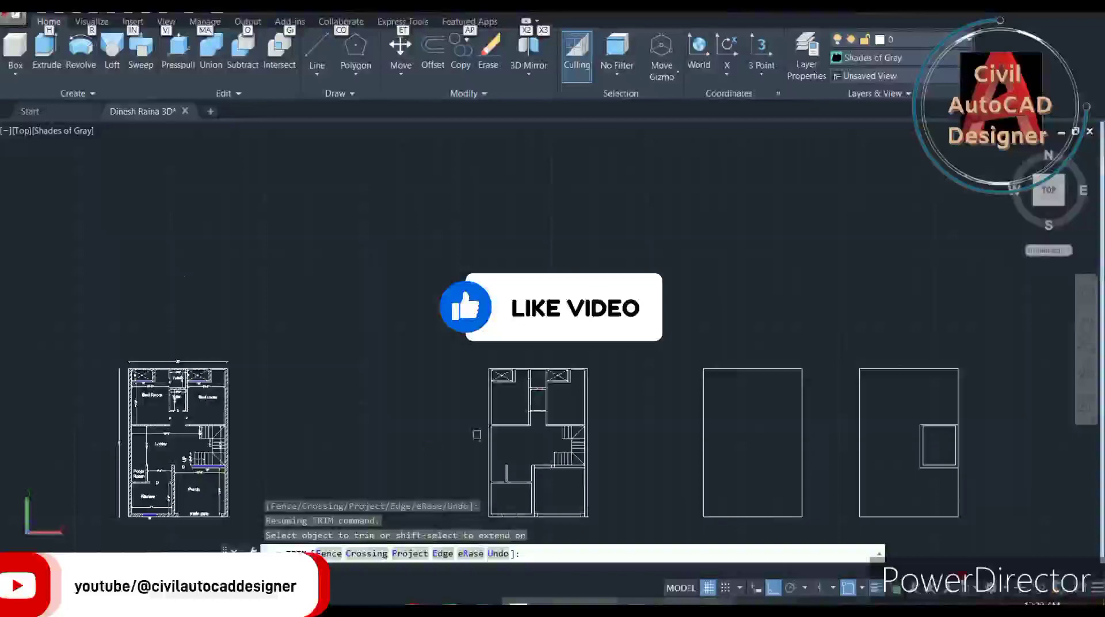
scroll(916, 406, up, 2)
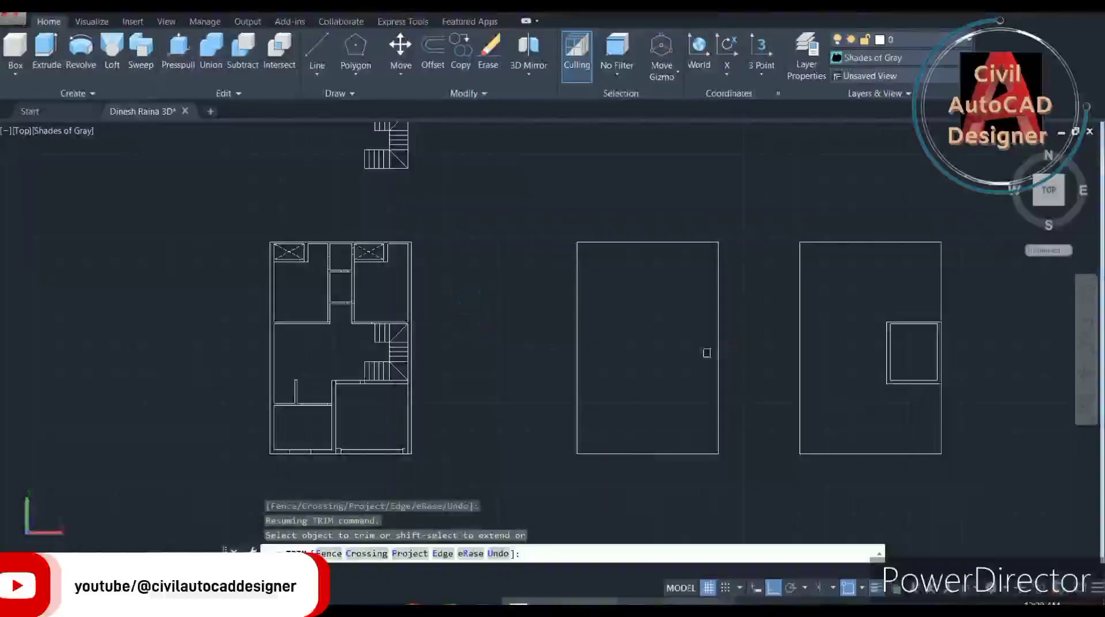
middle_drag(408, 180, 429, 201)
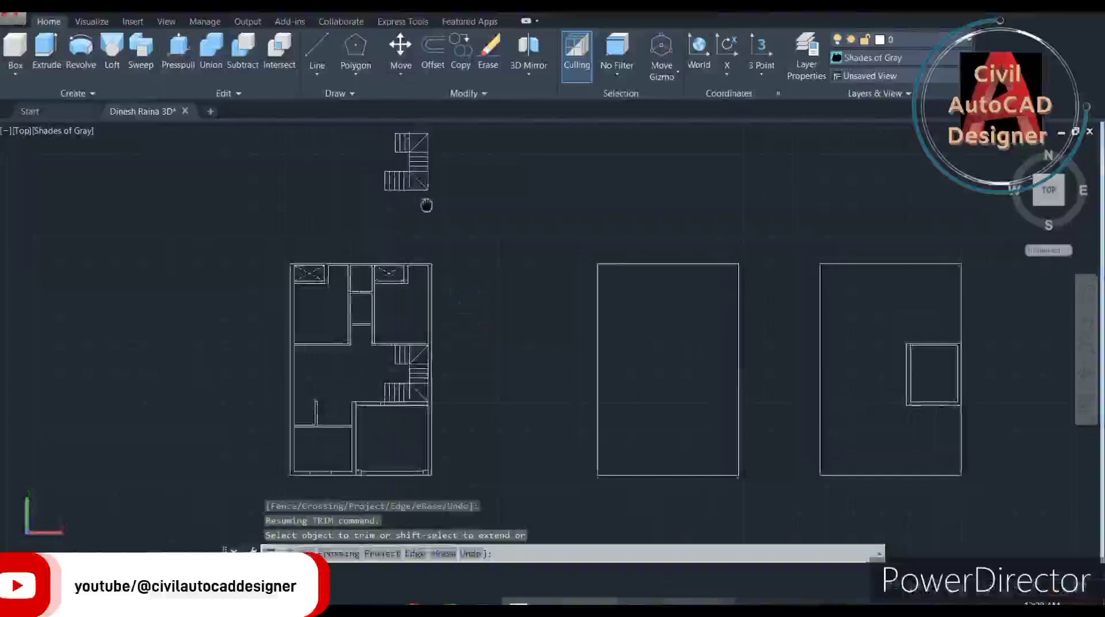
scroll(453, 262, down, 3)
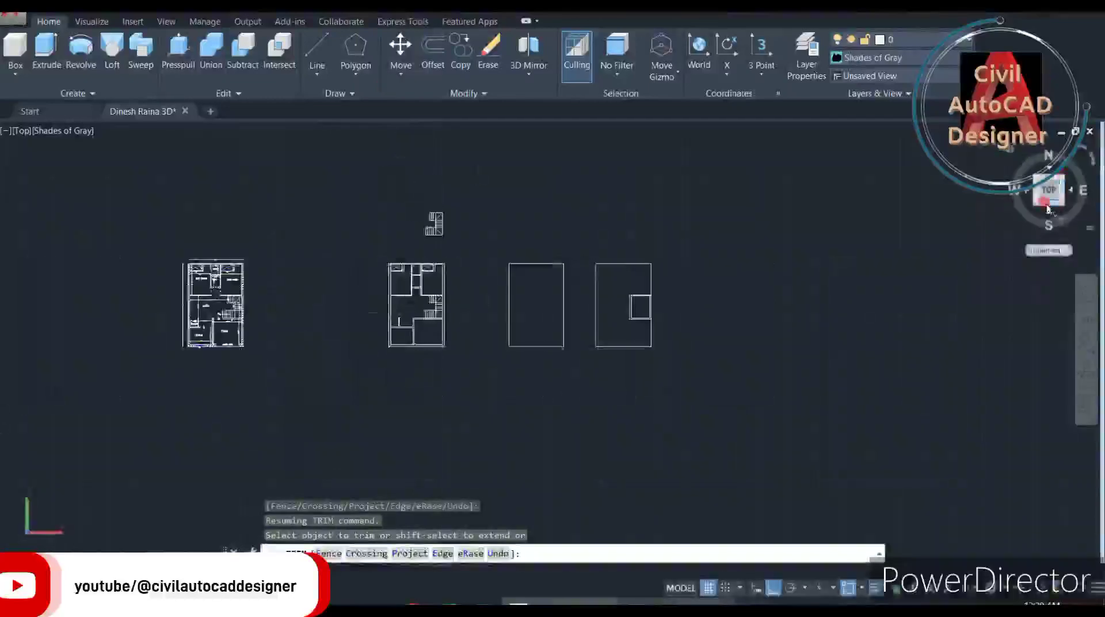
Set the viewport to the Top preset view and zoom in on the copied floor plan.
click(1065, 222)
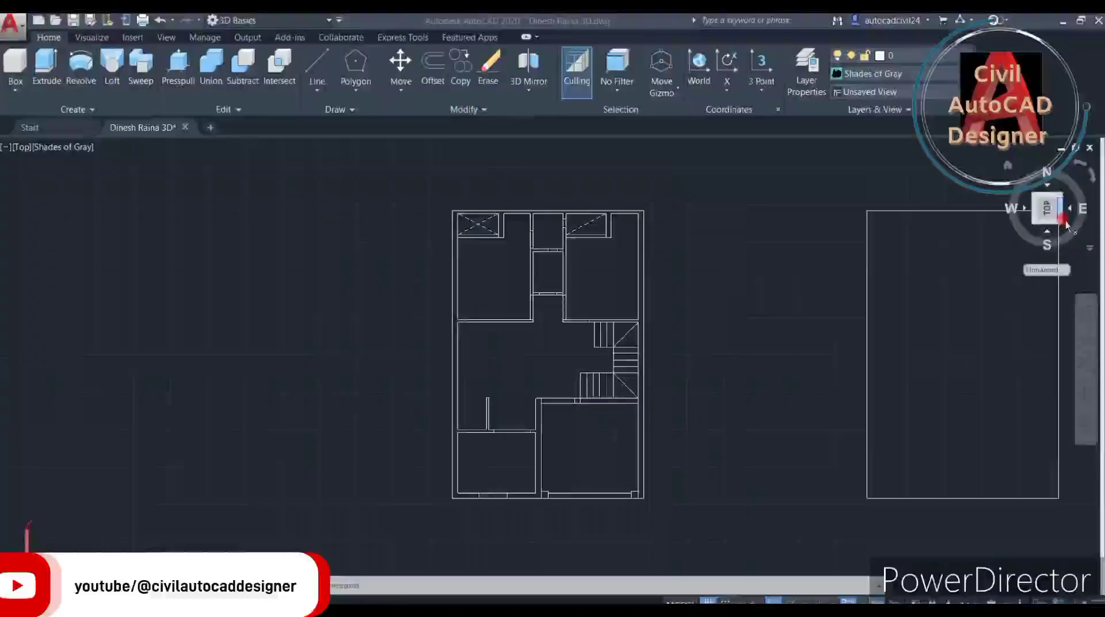
click(22, 148)
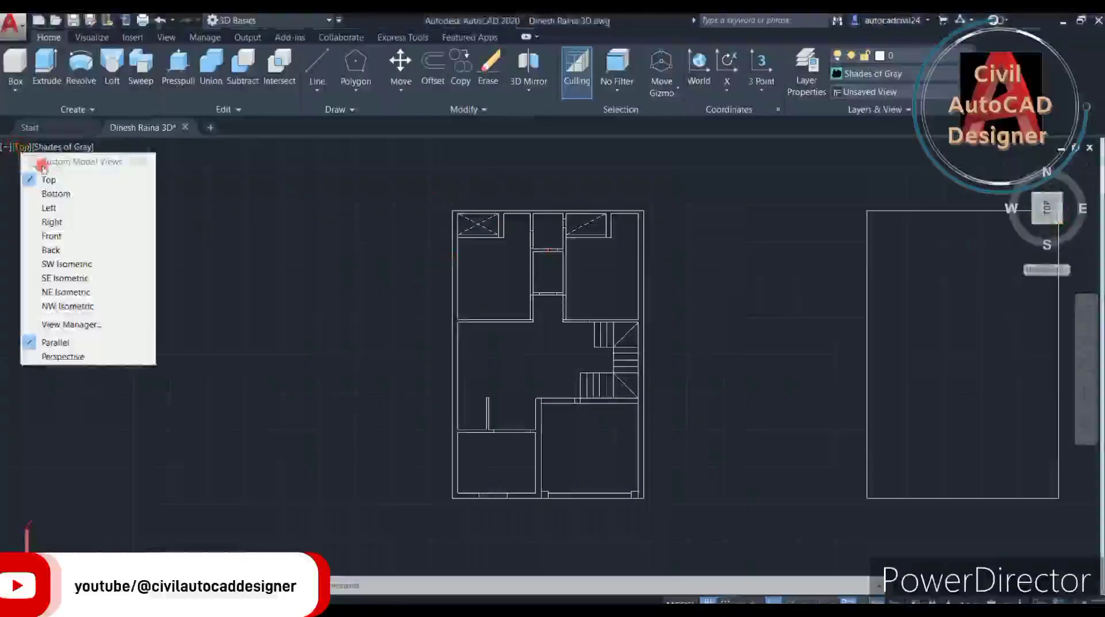
click(50, 180)
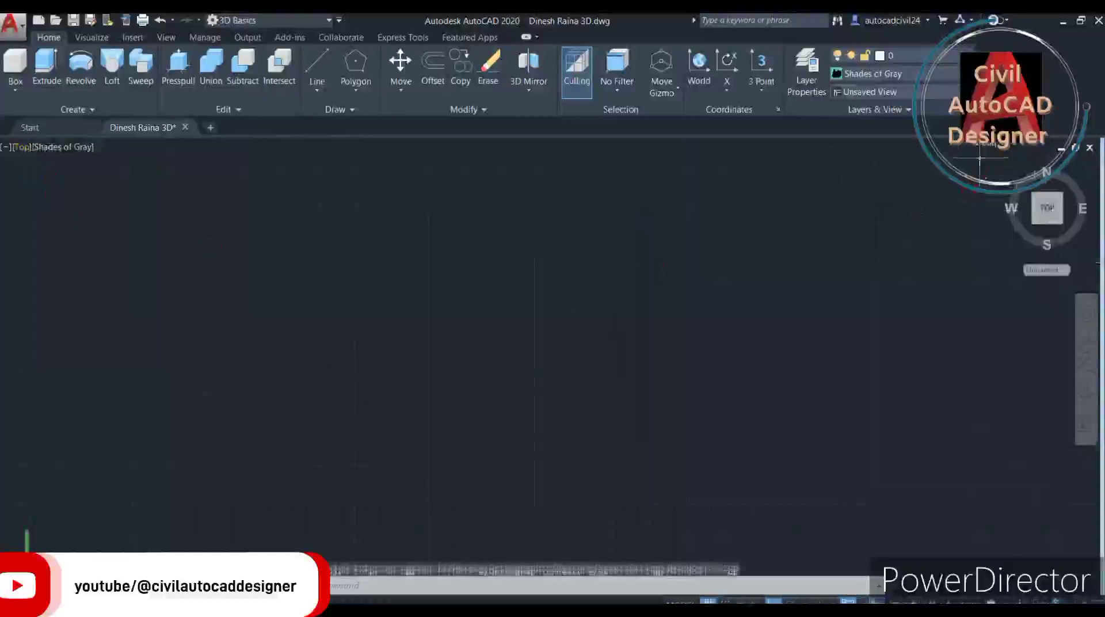
scroll(728, 325, up, 5)
scroll(728, 325, up, 5)
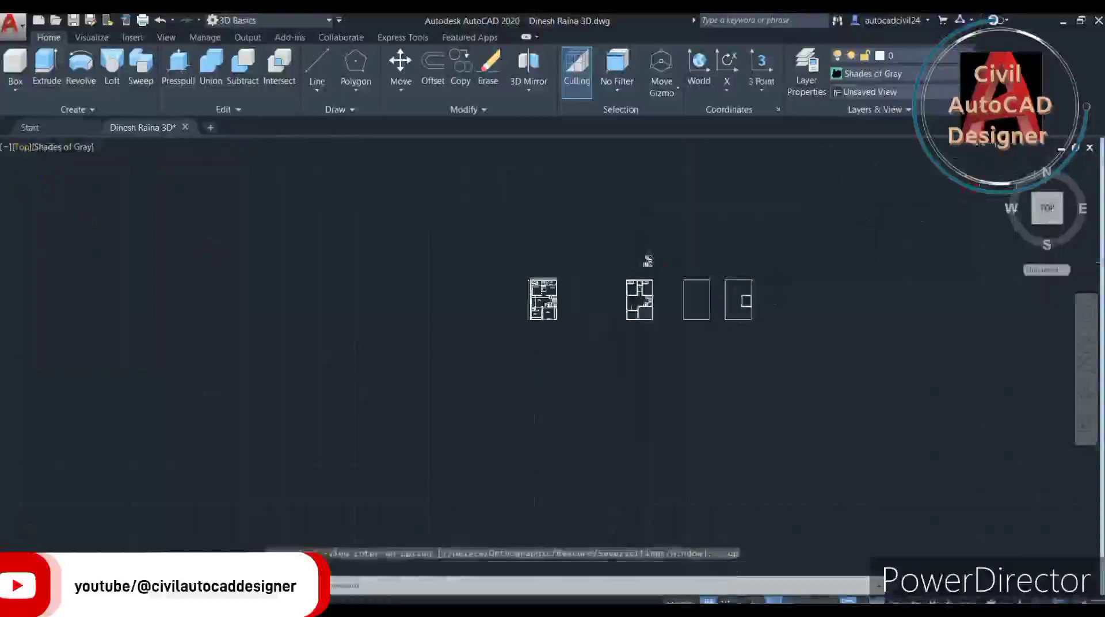
scroll(728, 325, up, 5)
scroll(518, 239, up, 5)
scroll(357, 236, down, 5)
scroll(351, 231, down, 2)
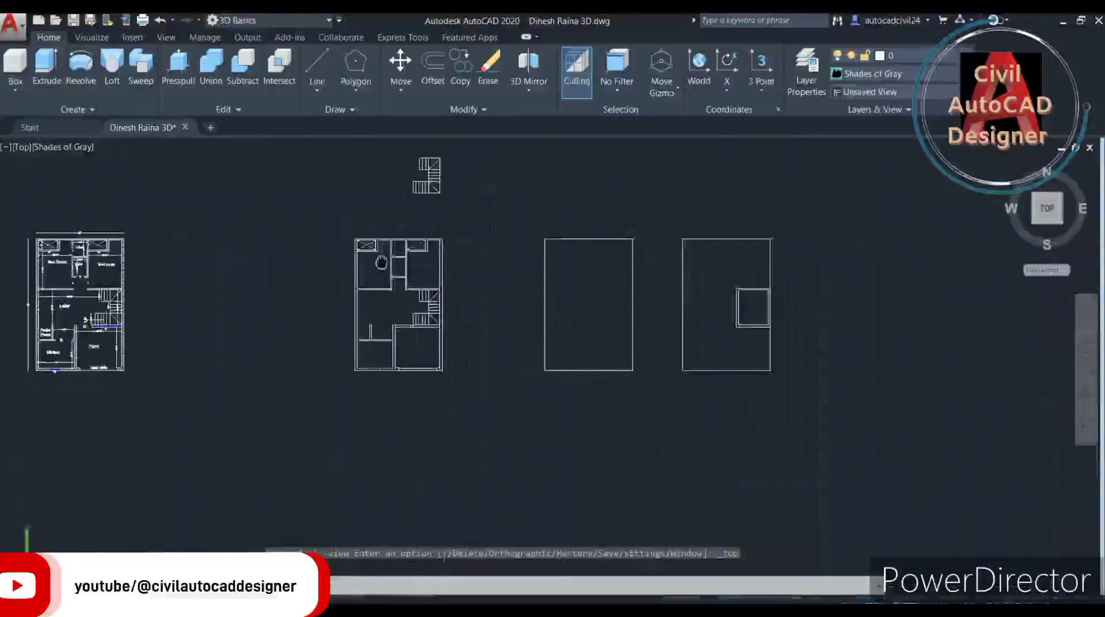
scroll(357, 242, up, 3)
scroll(398, 265, up, 1)
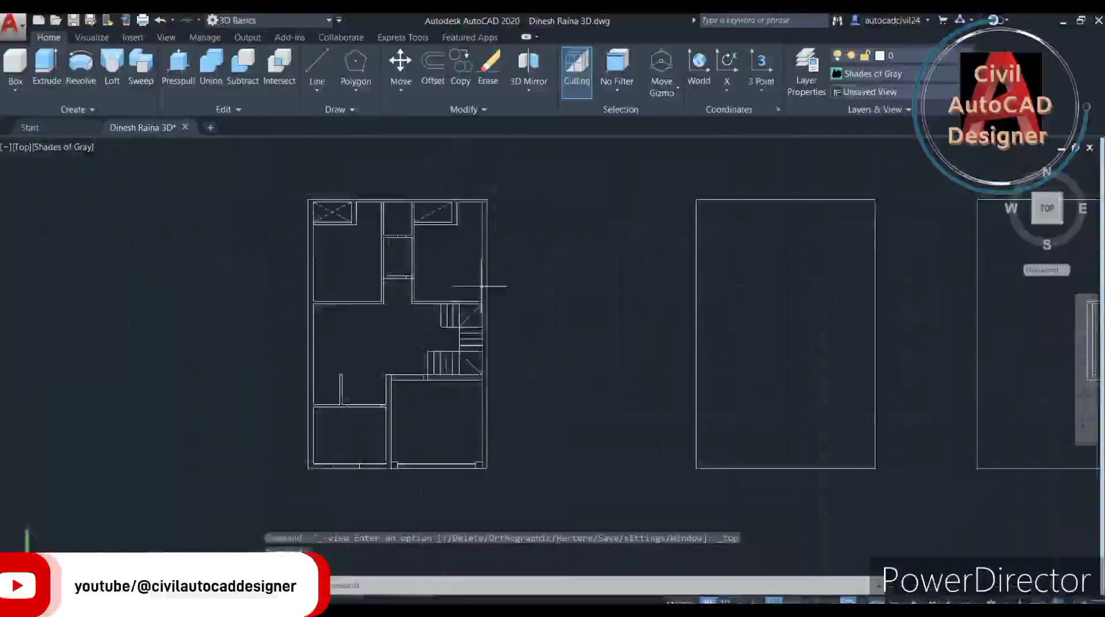
scroll(401, 281, up, 2)
scroll(401, 281, down, 2)
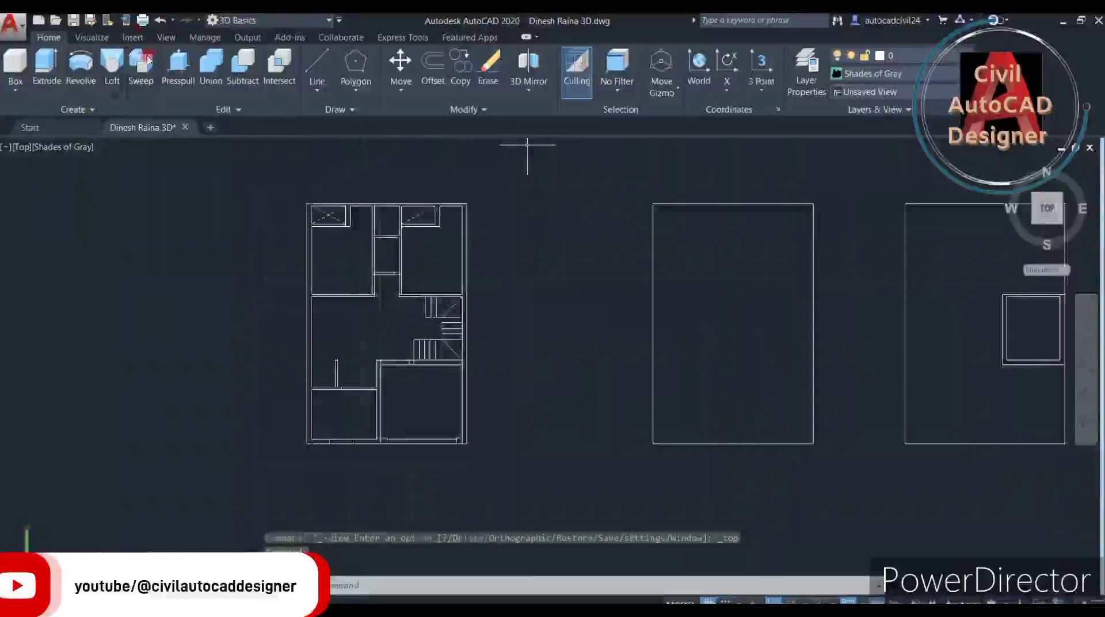
Press-pull the copied plan's outer wall area up to 8' high.
click(185, 69)
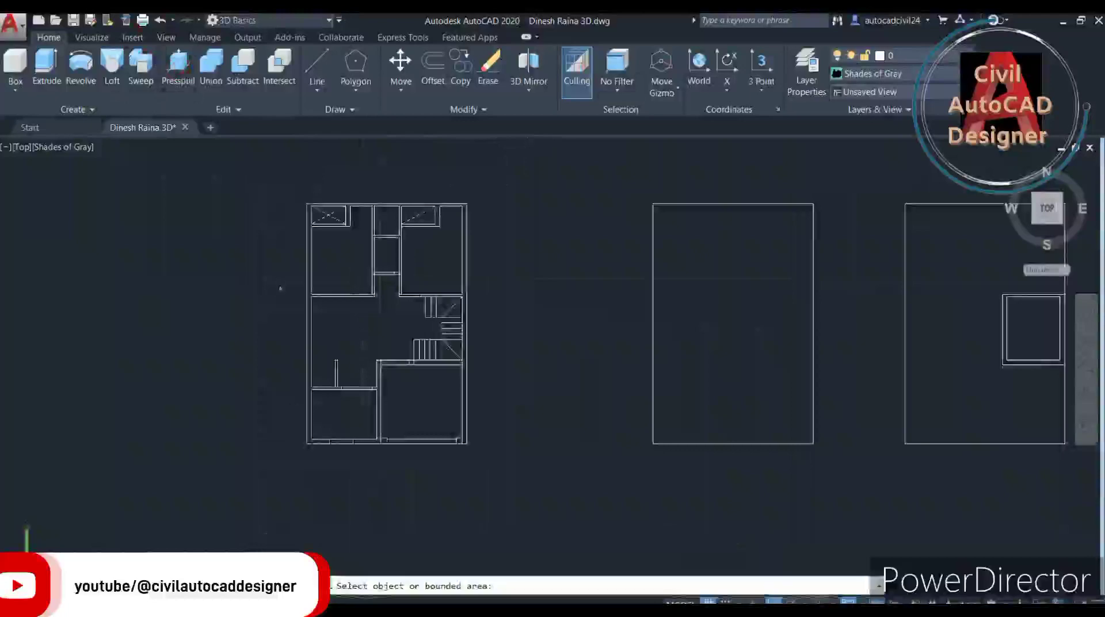
scroll(280, 288, up, 1)
scroll(288, 297, up, 2)
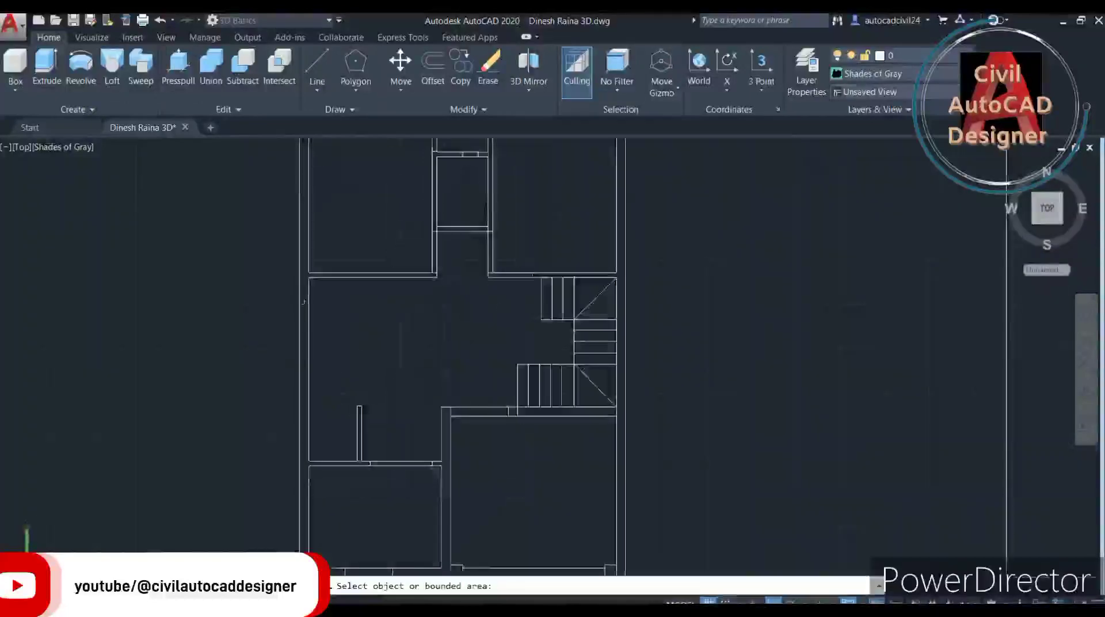
scroll(303, 300, down, 2)
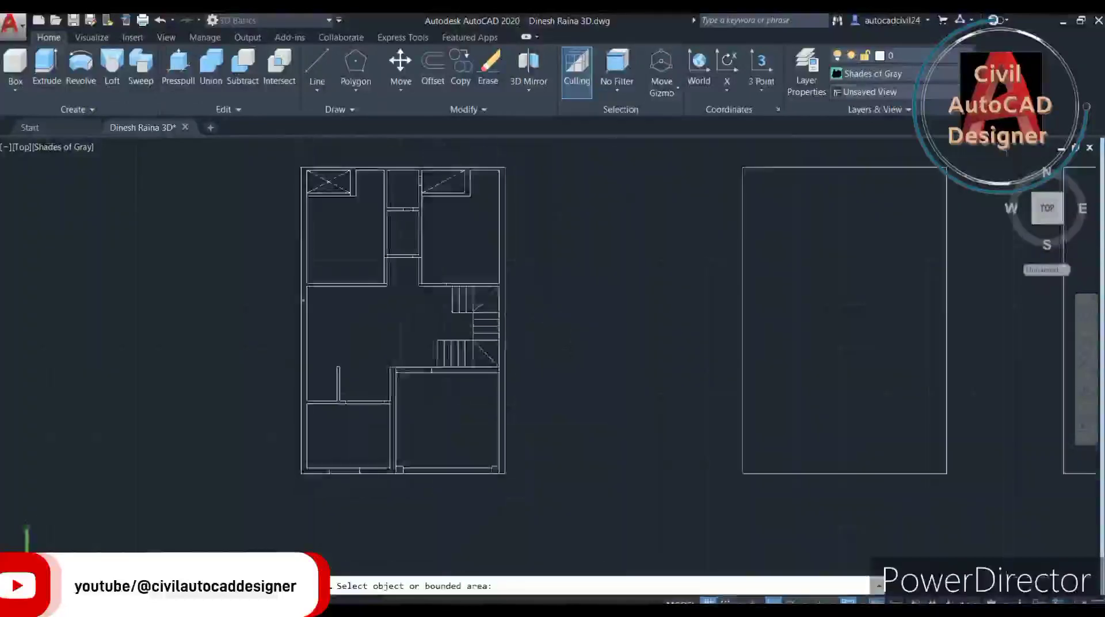
click(304, 301)
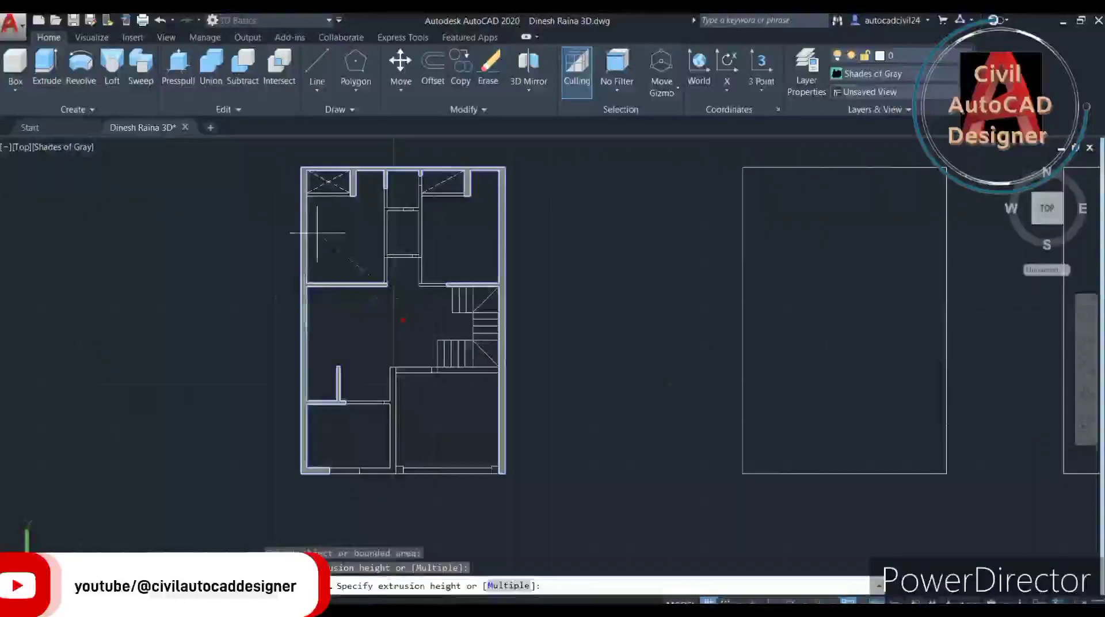
text(8)
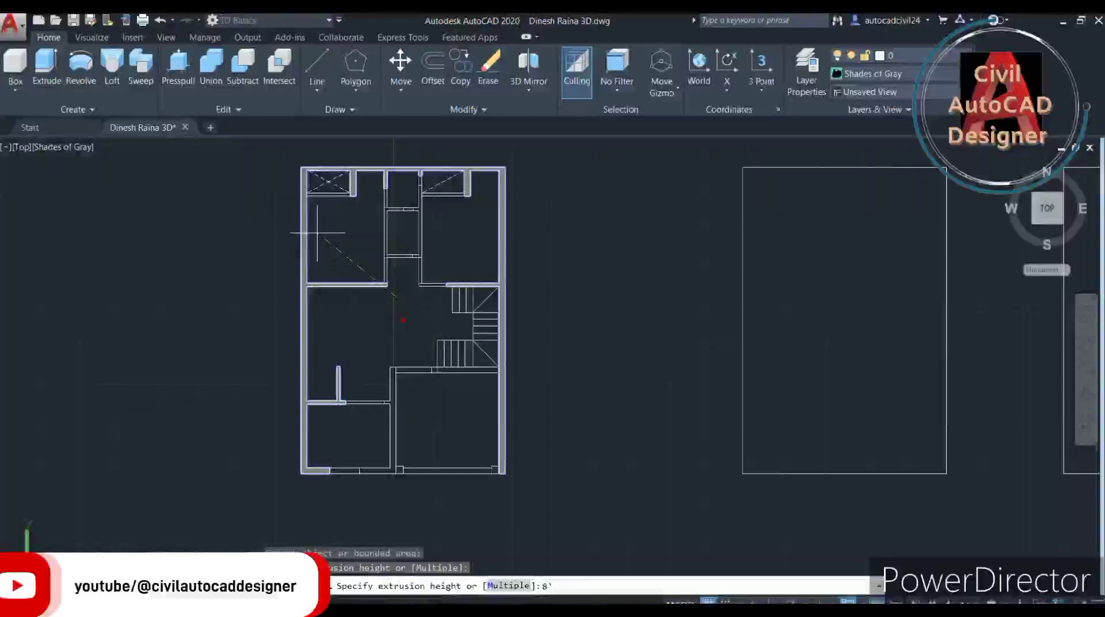
key(Return)
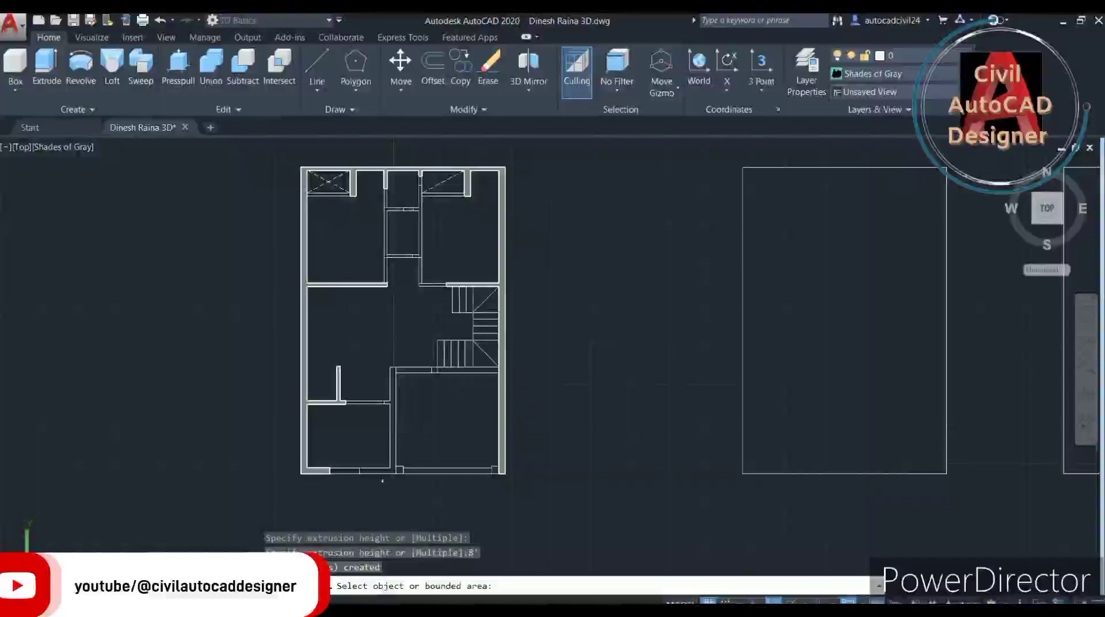
scroll(382, 481, up, 3)
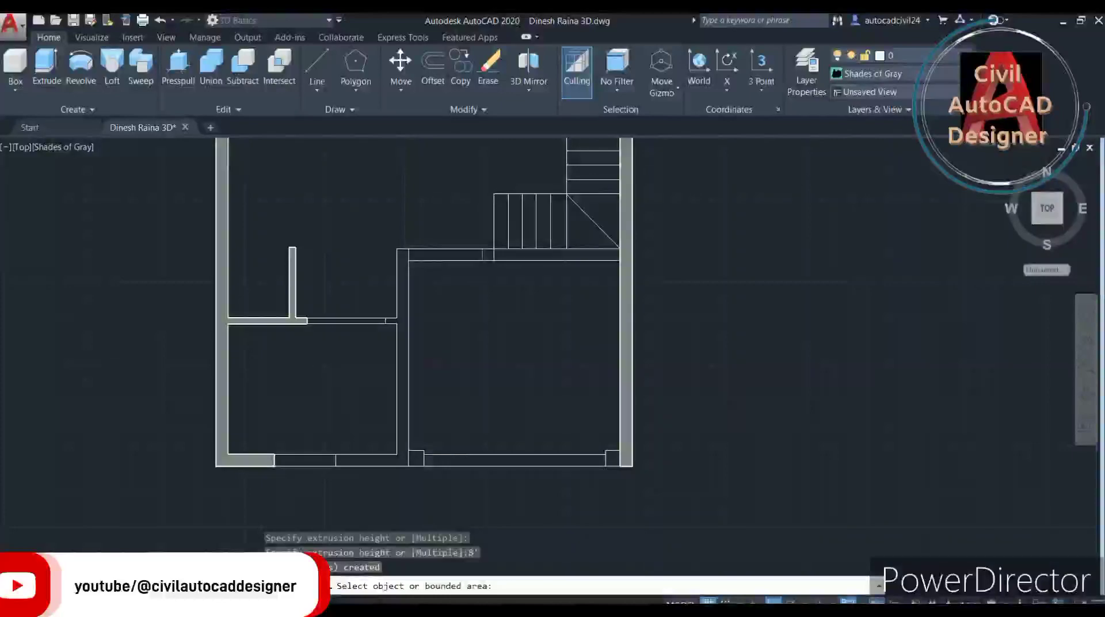
scroll(383, 481, up, 2)
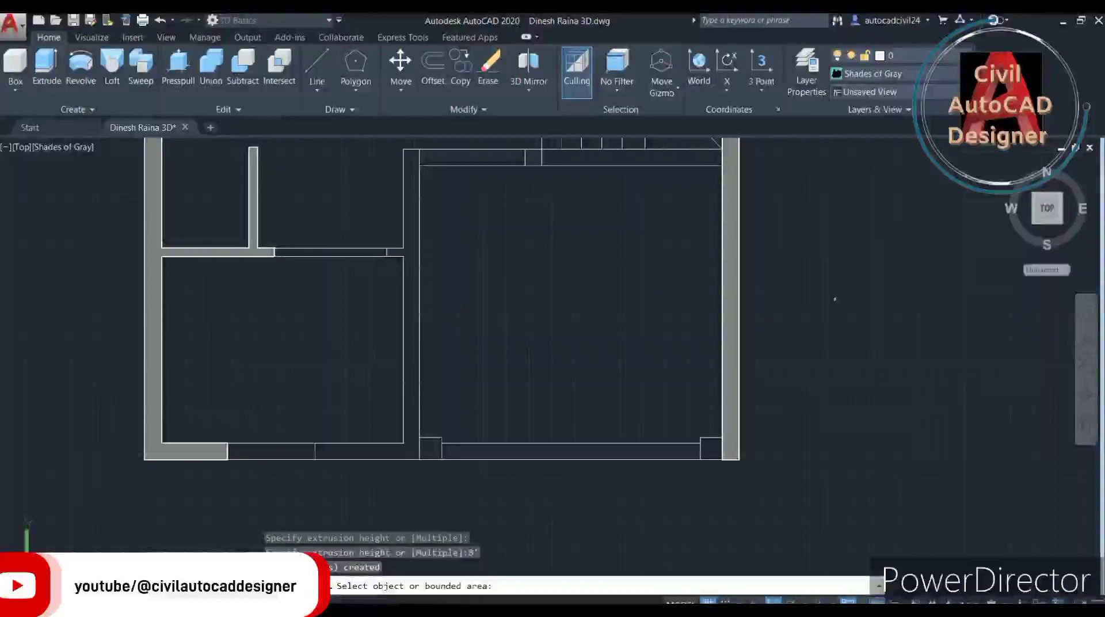
key(Escape)
scroll(392, 444, down, 3)
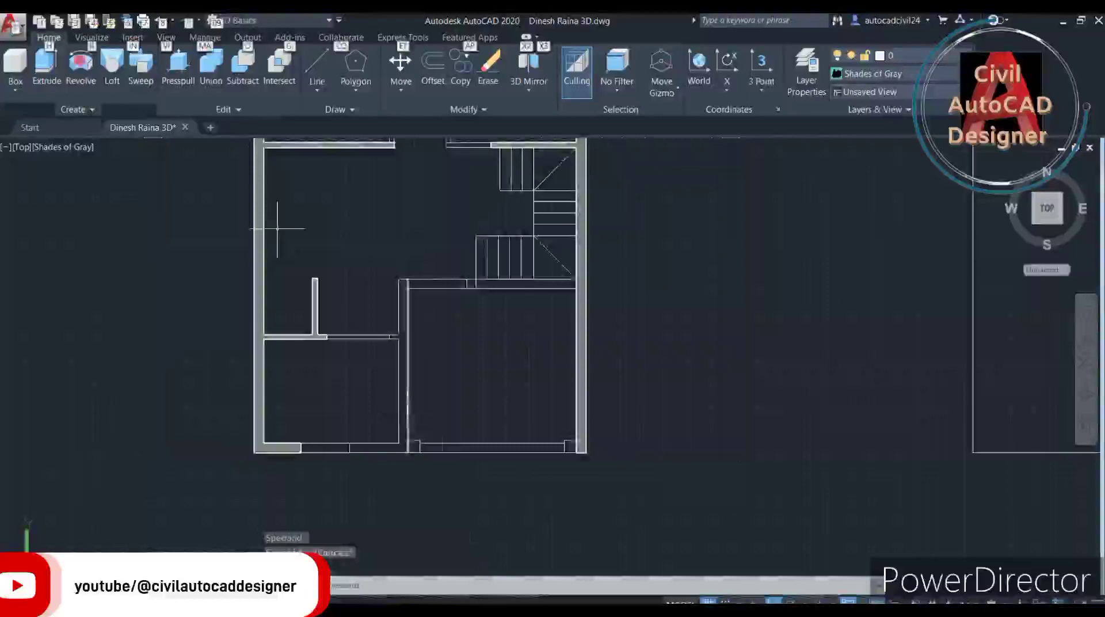
Press-pull the narrow wall between the rooms and a wall strip near the stair landing.
key(alt)
click(185, 79)
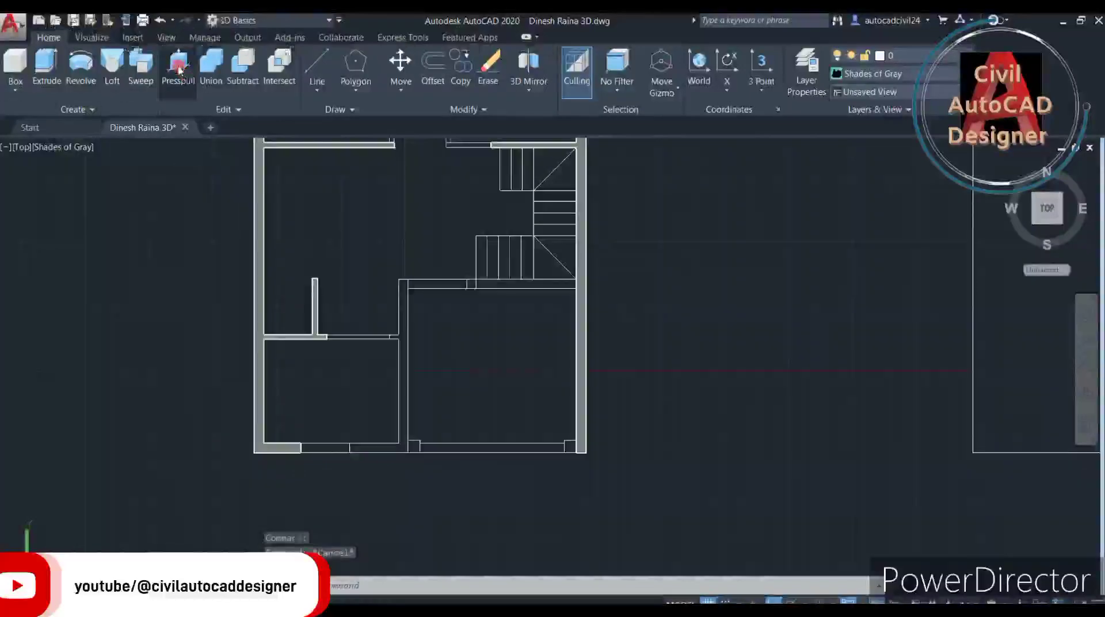
scroll(373, 353, up, 2)
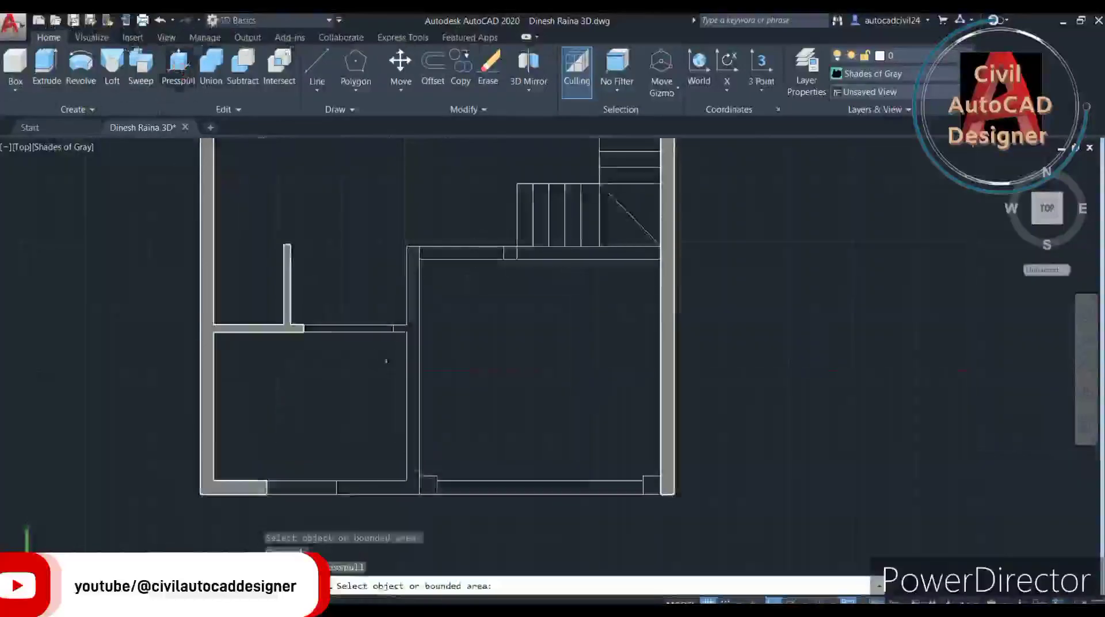
click(415, 371)
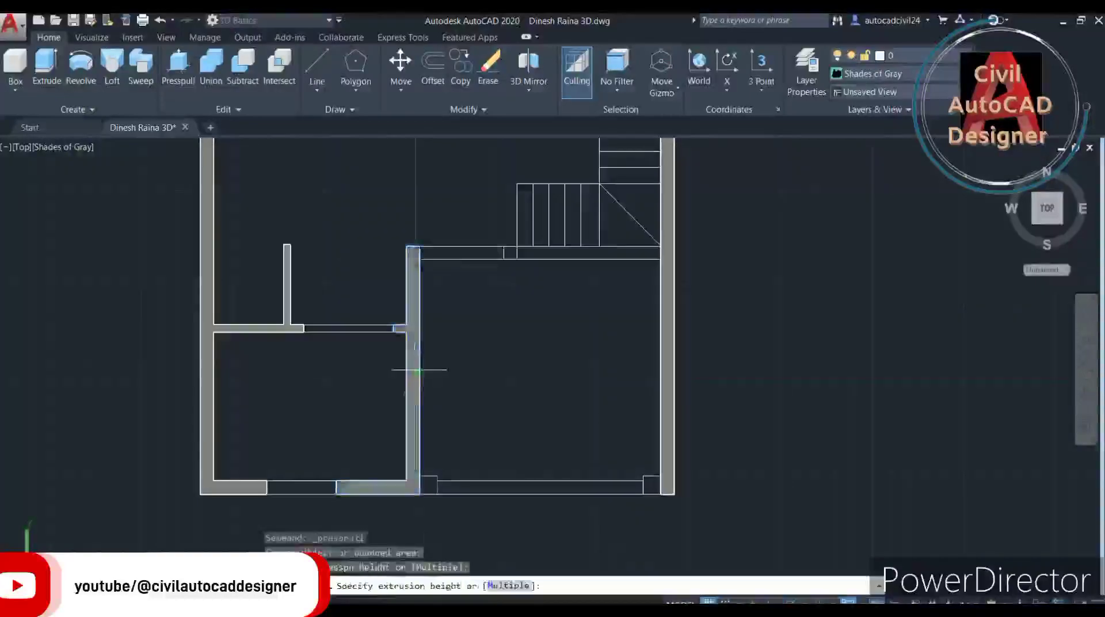
click(415, 370)
middle_drag(416, 370, 395, 279)
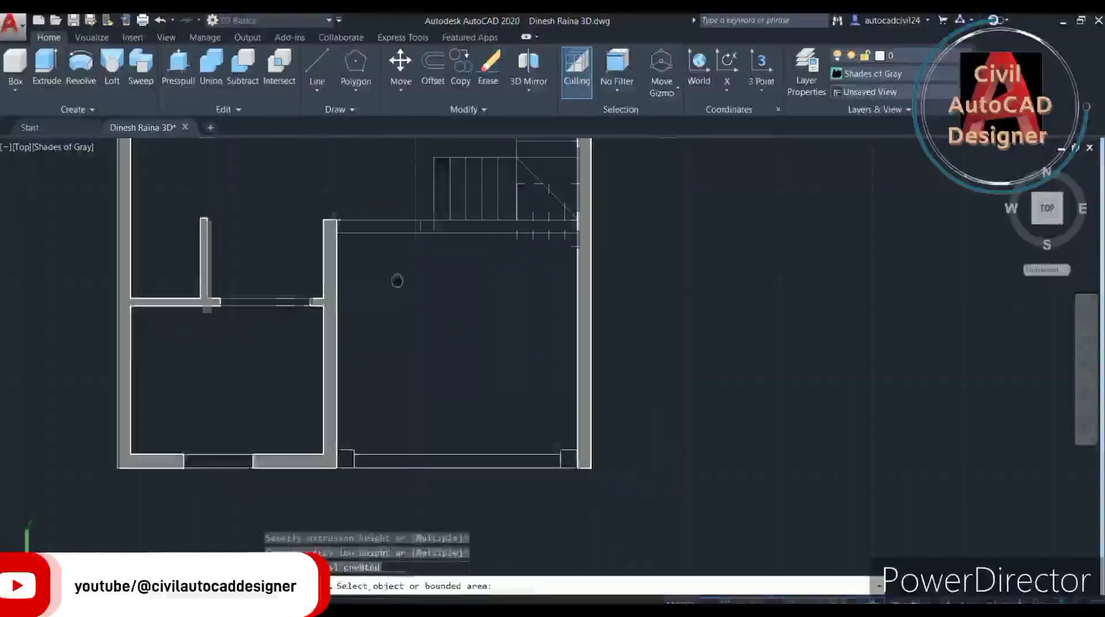
scroll(422, 216, up, 4)
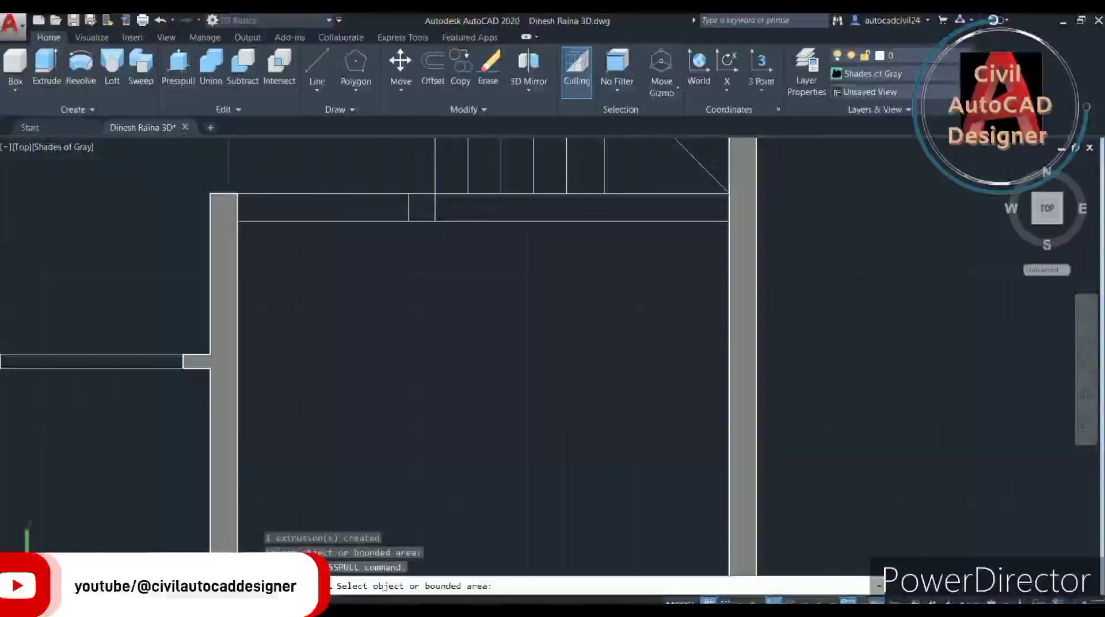
click(422, 208)
click(422, 207)
scroll(403, 212, down, 2)
middle_drag(403, 213, 402, 188)
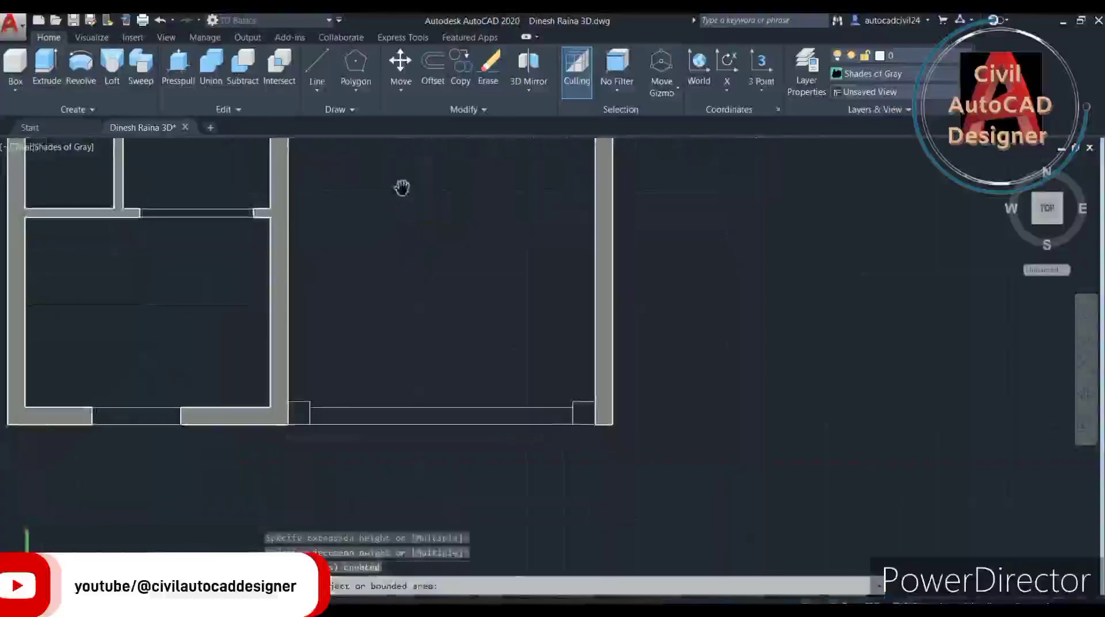
Press-pull the small squares at the wall opening and at the wall-end corner.
key(Return)
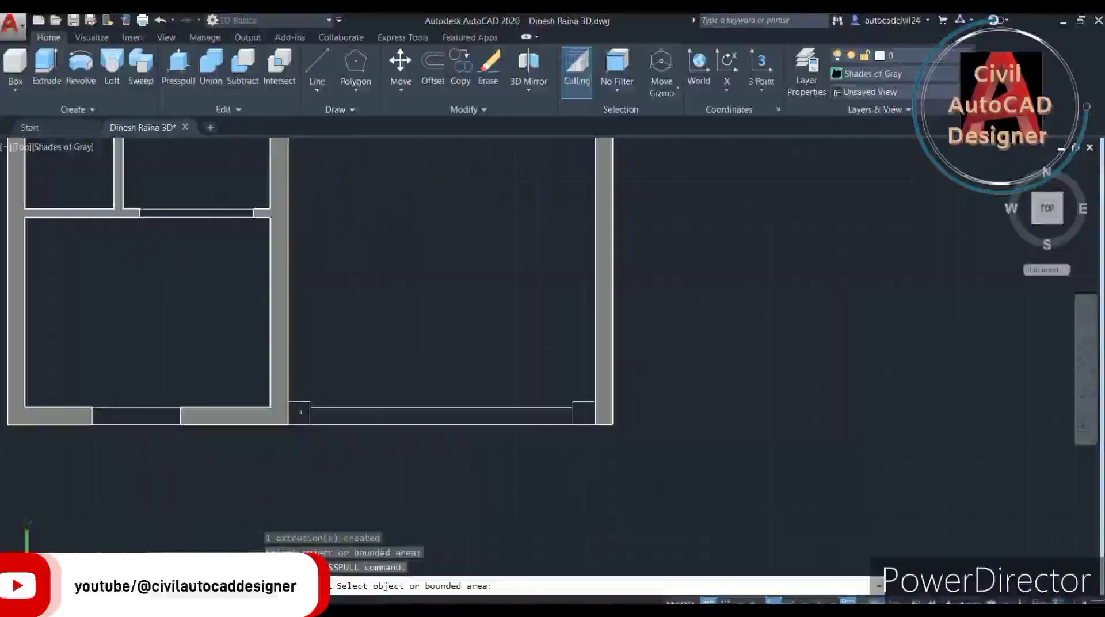
click(299, 412)
click(300, 412)
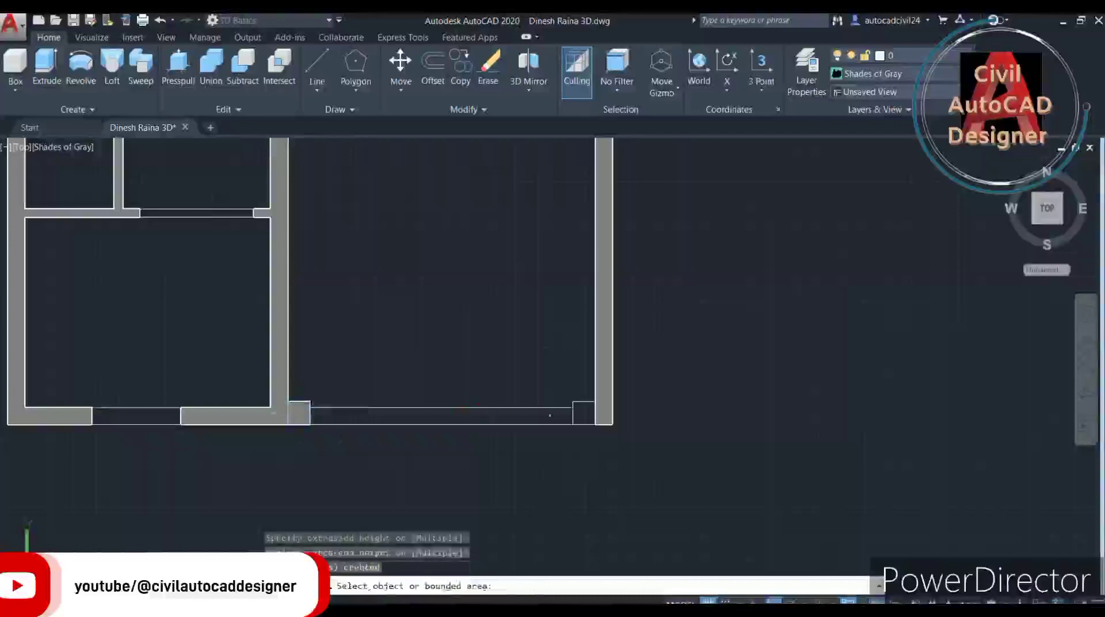
click(582, 413)
click(583, 413)
scroll(583, 414, down, 3)
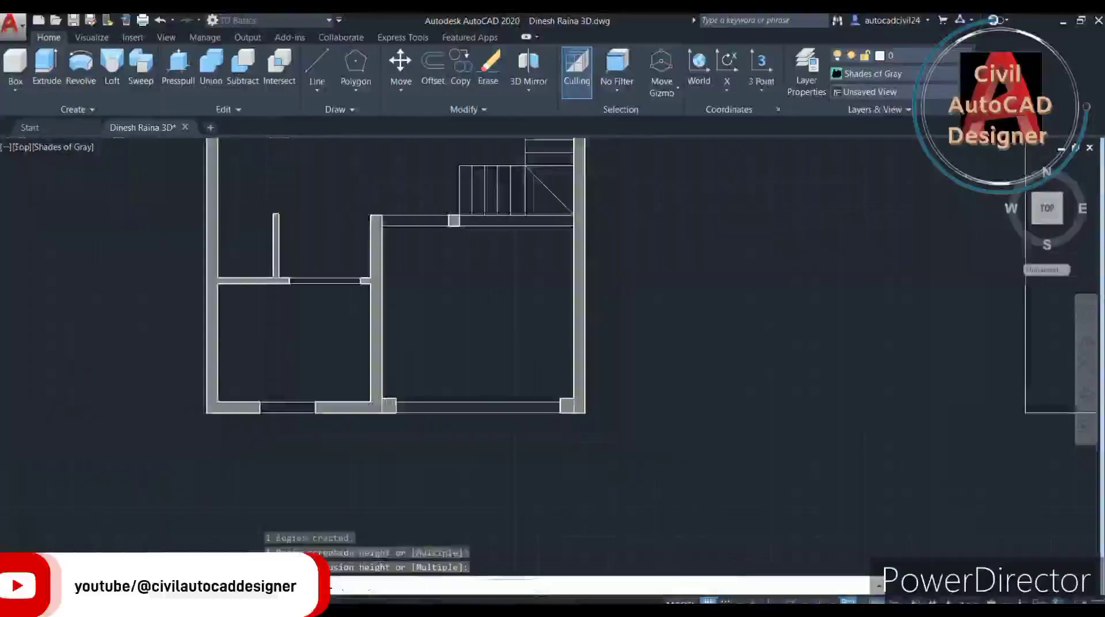
middle_drag(376, 297, 340, 508)
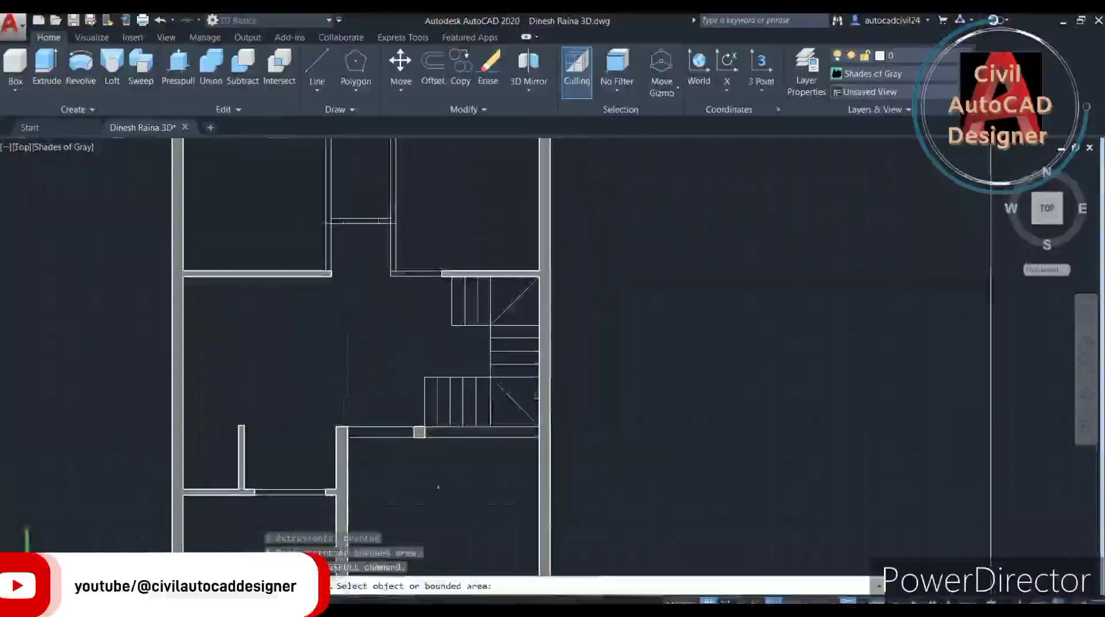
With snapping off, press-pull the short wall strip above the staircase 3 units high.
key(F9)
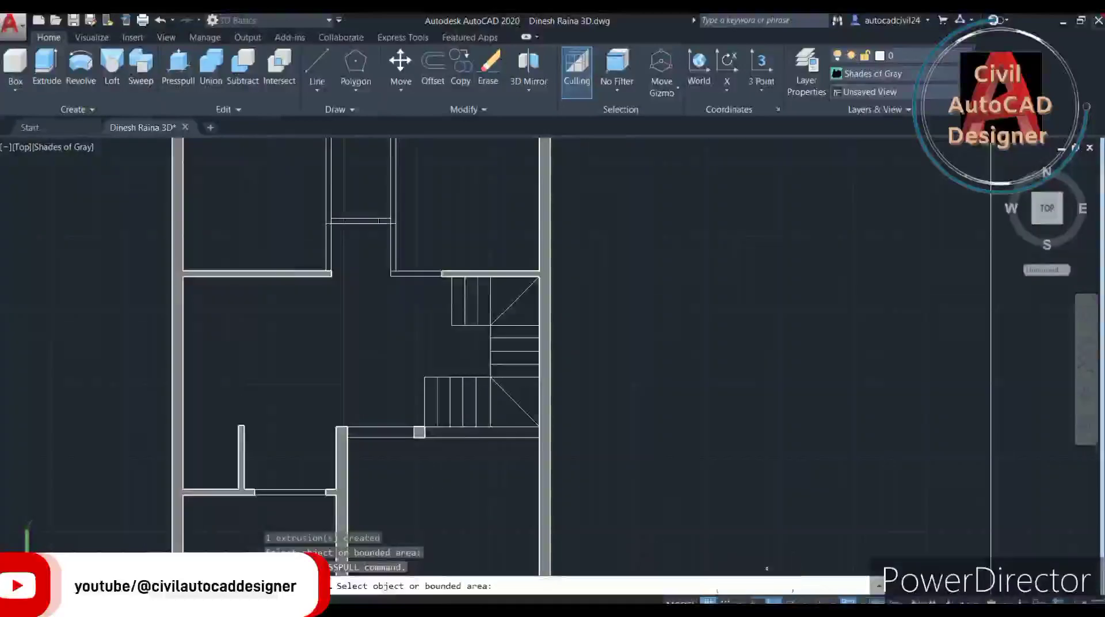
scroll(496, 295, up, 2)
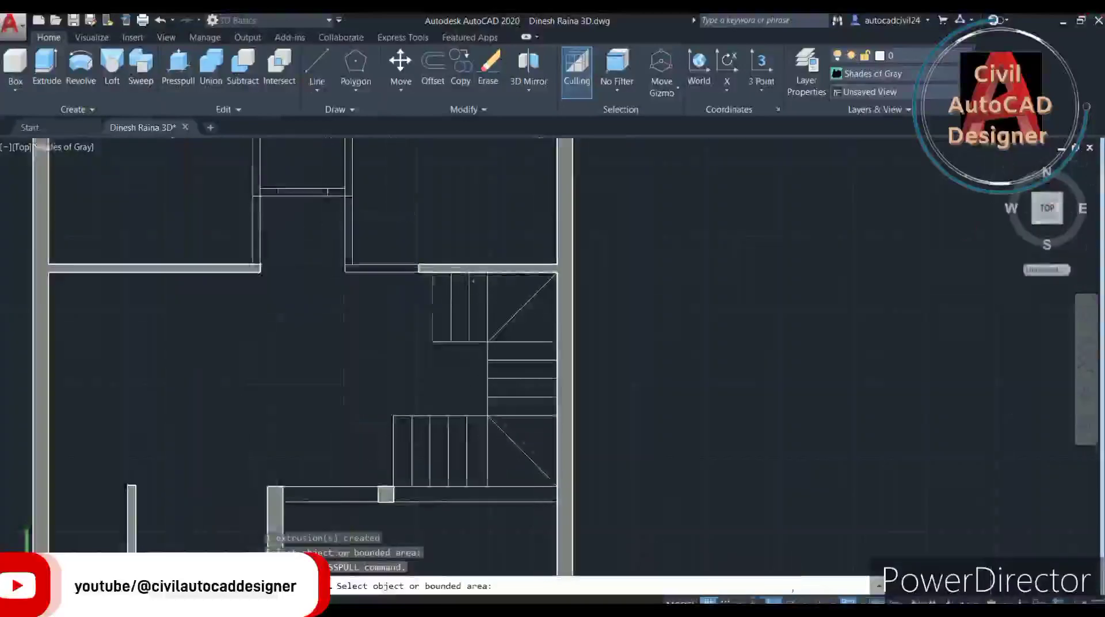
scroll(496, 295, up, 1)
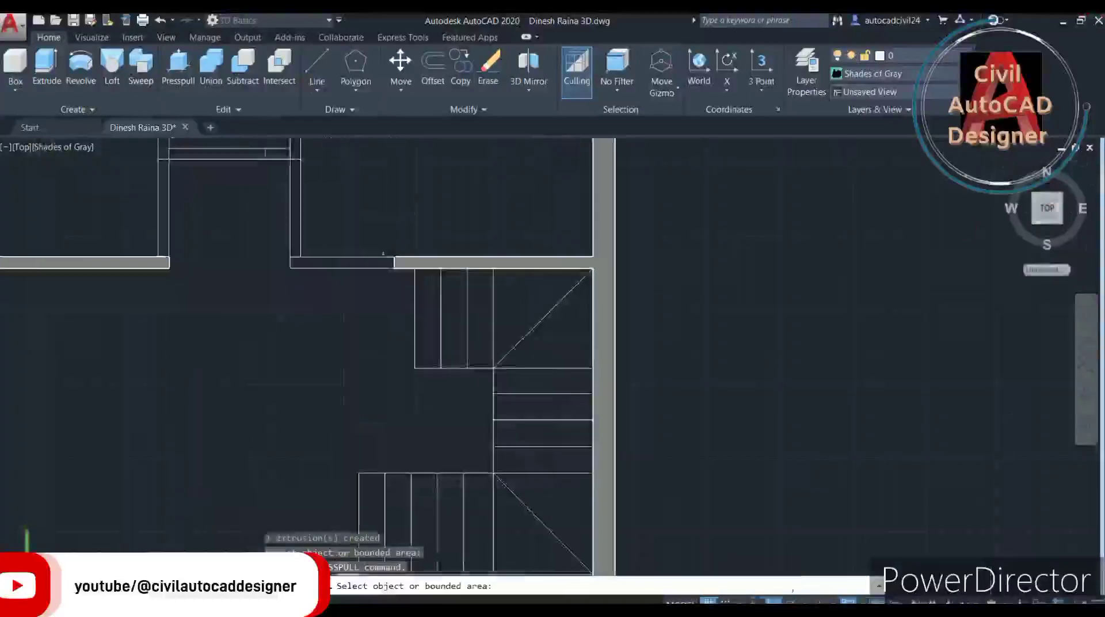
click(342, 262)
text(3)
key(Return)
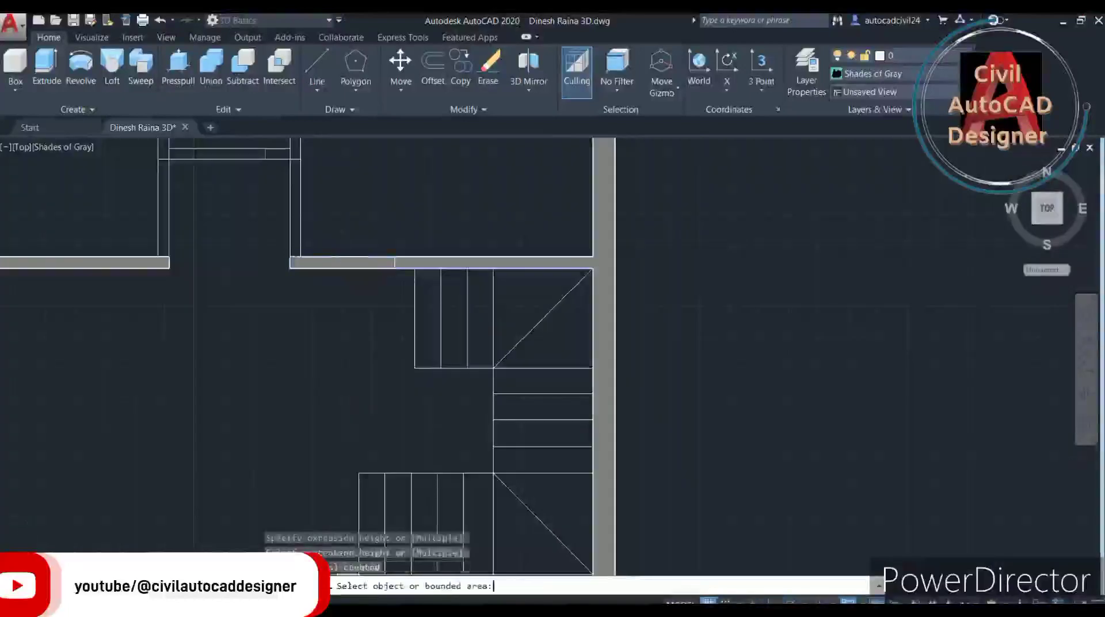
scroll(332, 286, down, 2)
Try press-pulling a bounded area near the central corridor.
middle_drag(333, 286, 324, 408)
scroll(308, 299, up, 1)
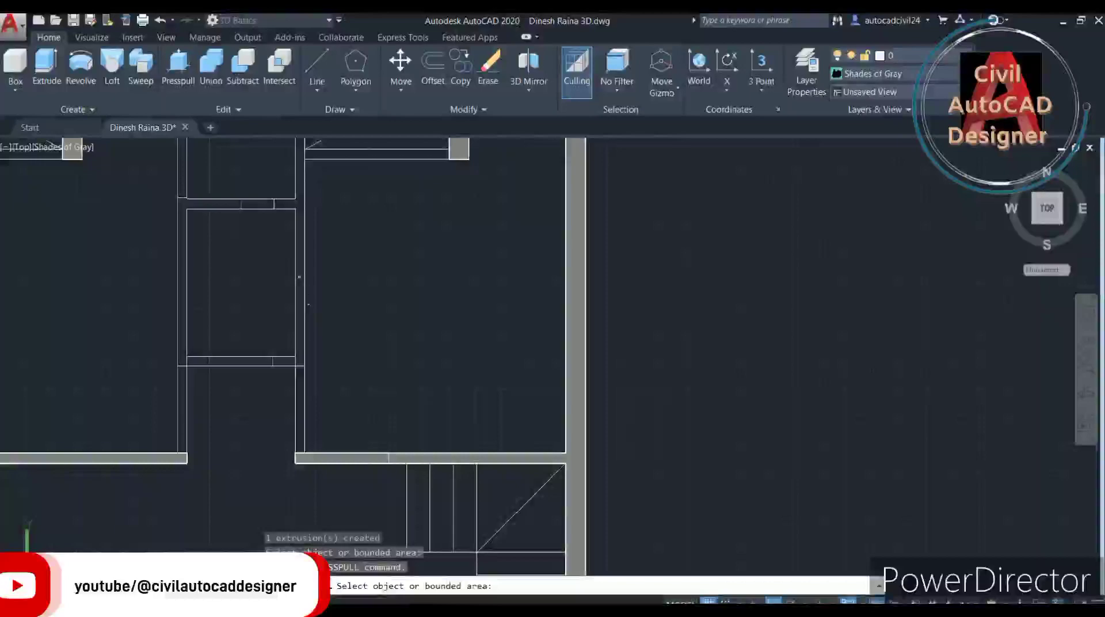
click(306, 277)
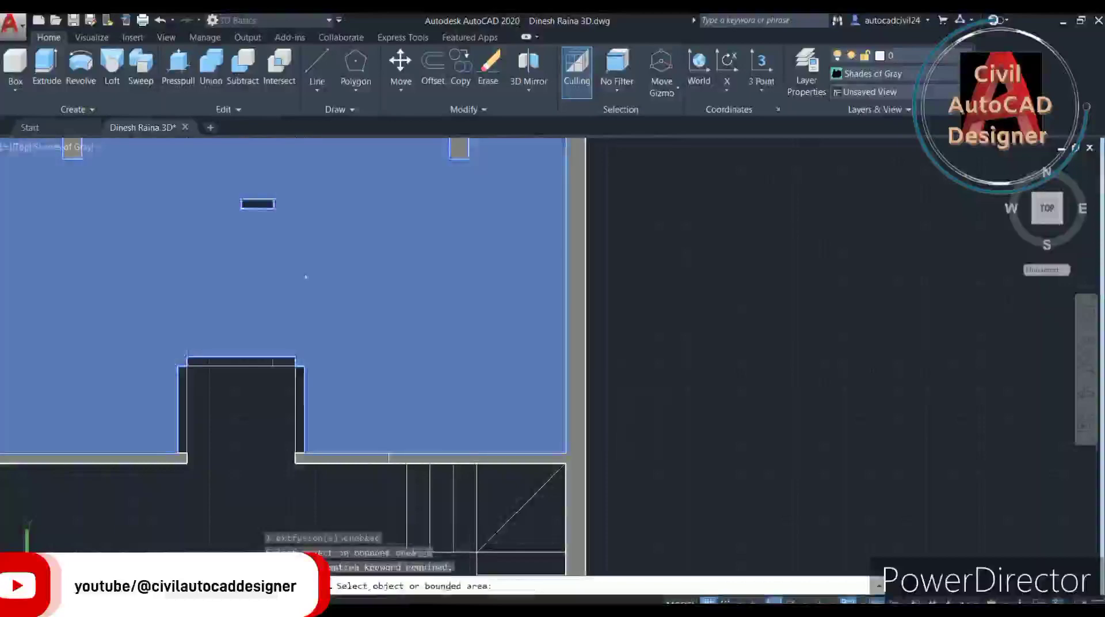
click(316, 275)
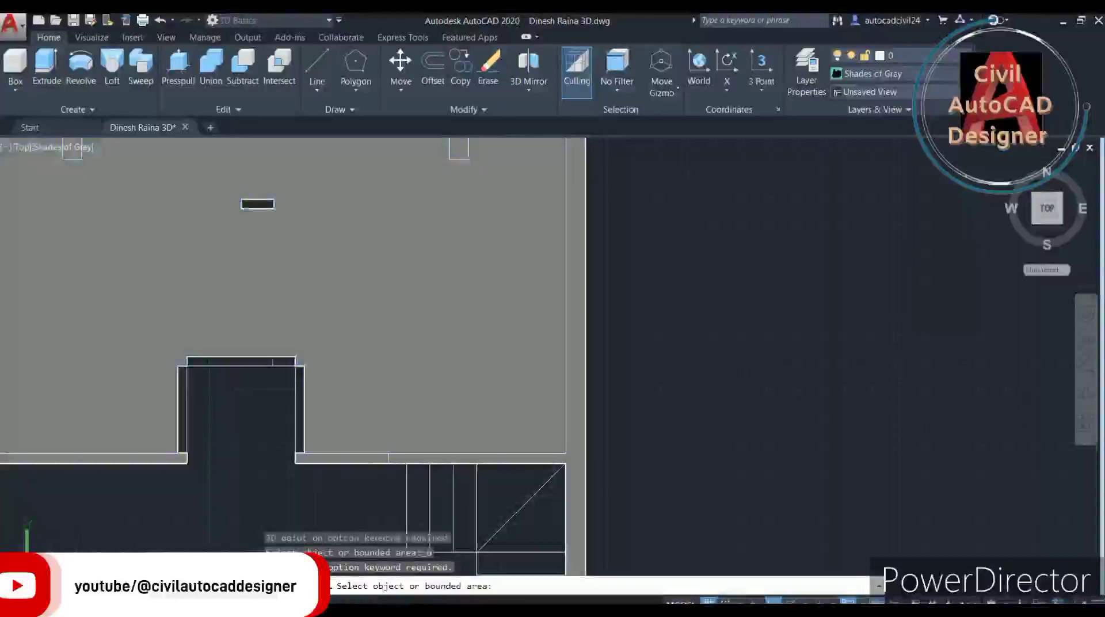
scroll(313, 279, down, 3)
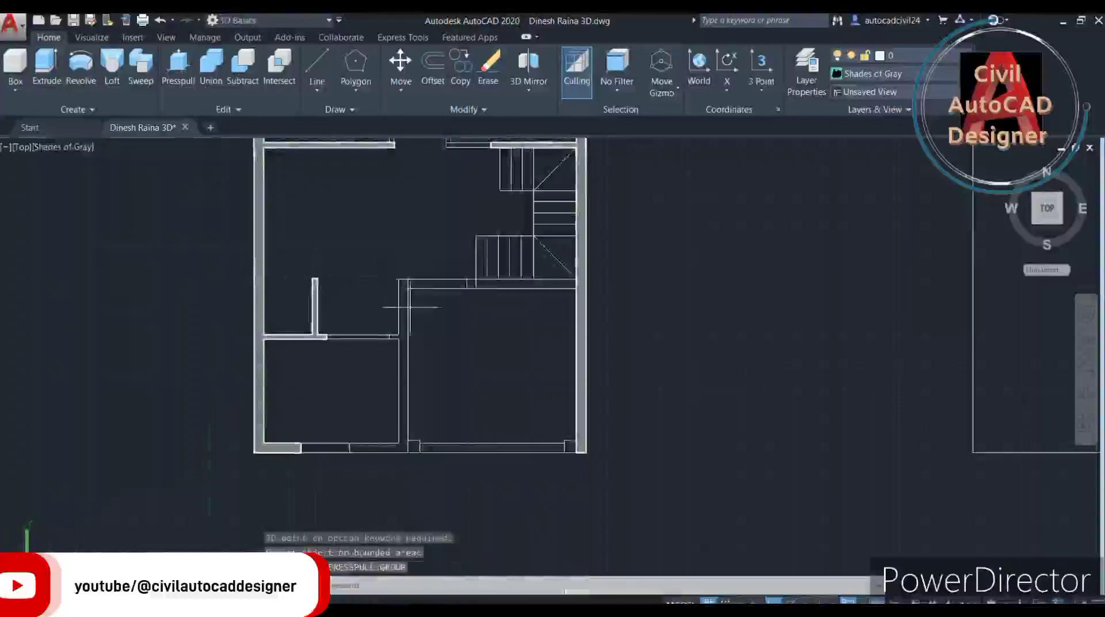
scroll(410, 307, up, 2)
middle_drag(409, 311, 311, 311)
middle_drag(370, 424, 350, 406)
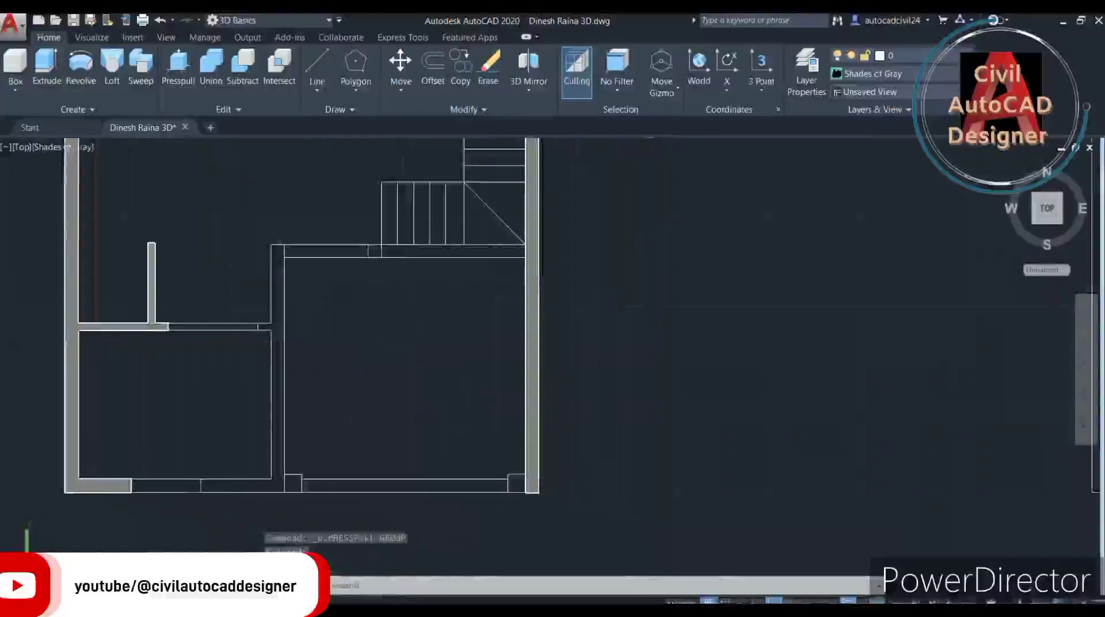
Press-pull the thin wall beside the central room.
click(179, 66)
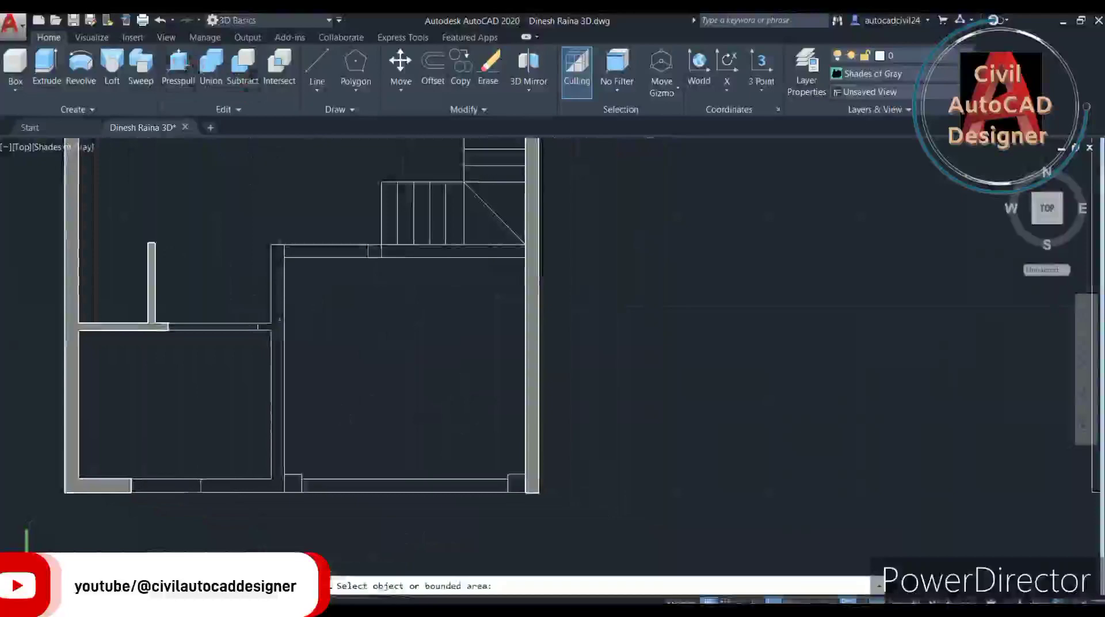
scroll(279, 318, up, 2)
click(279, 299)
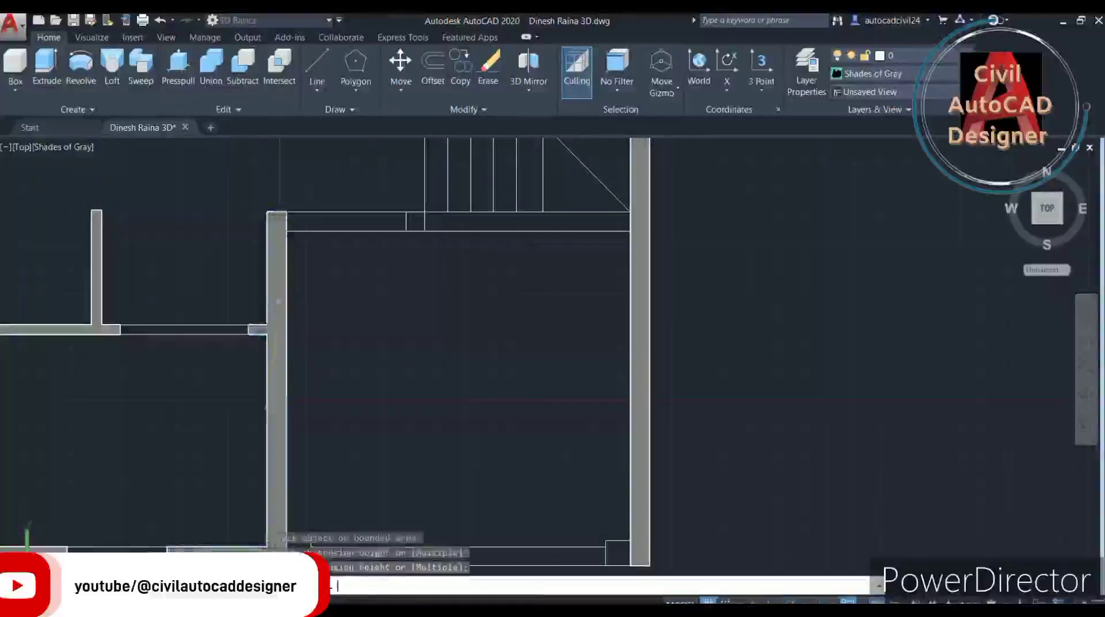
click(279, 300)
middle_drag(334, 389, 293, 245)
scroll(254, 424, up, 2)
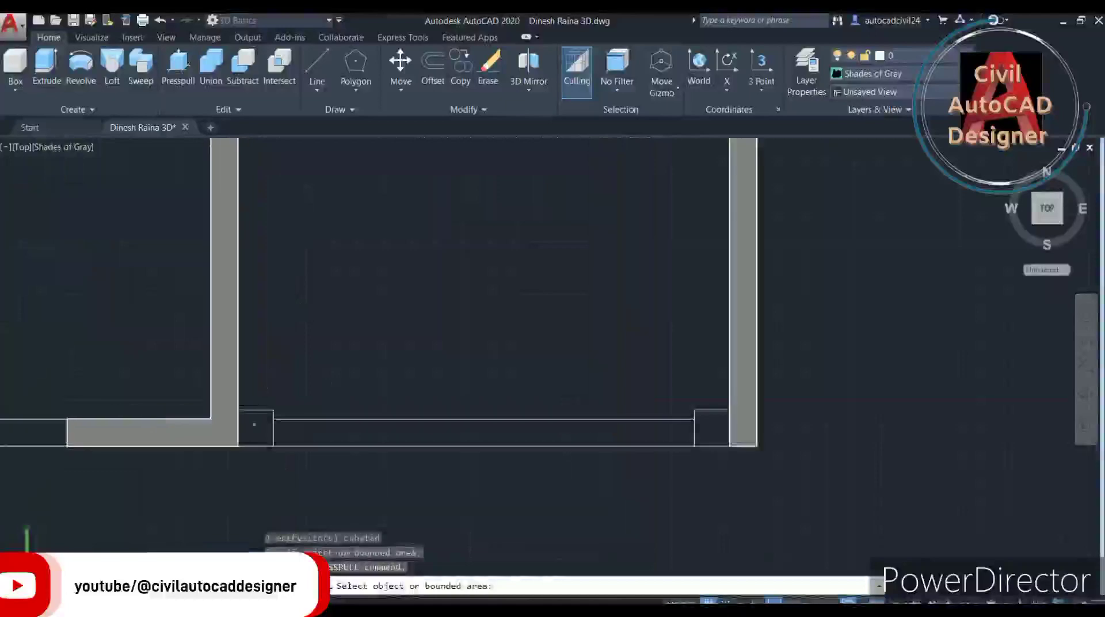
Press-pull the corner squares at the room's bottom and at the right wall.
click(253, 425)
click(597, 476)
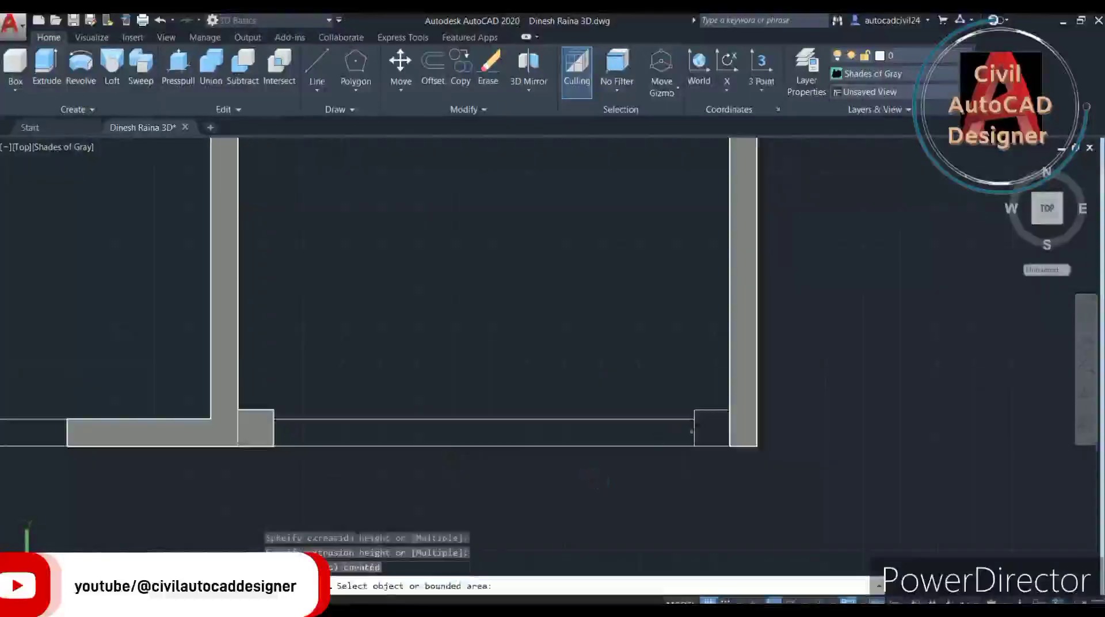
click(712, 428)
click(518, 328)
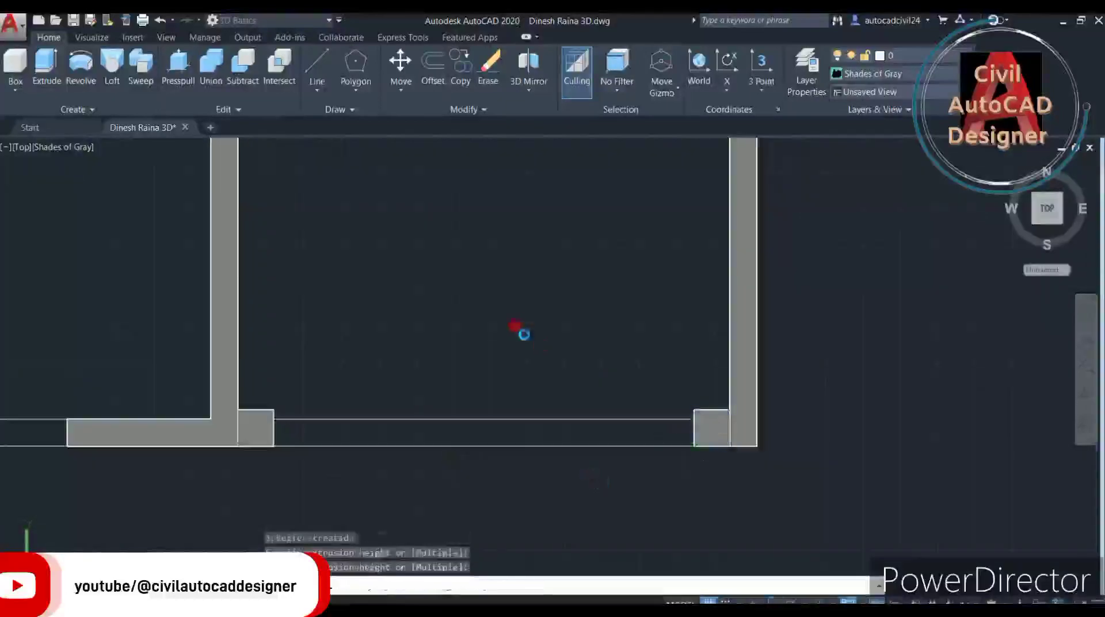
scroll(518, 328, down, 3)
mouse_move(461, 322)
middle_down()
mouse_move(393, 273)
mouse_move(375, 420)
middle_up()
Press-pull the L-shaped wall beside the middle room, correcting a mistaken floor pick.
scroll(378, 397, up, 1)
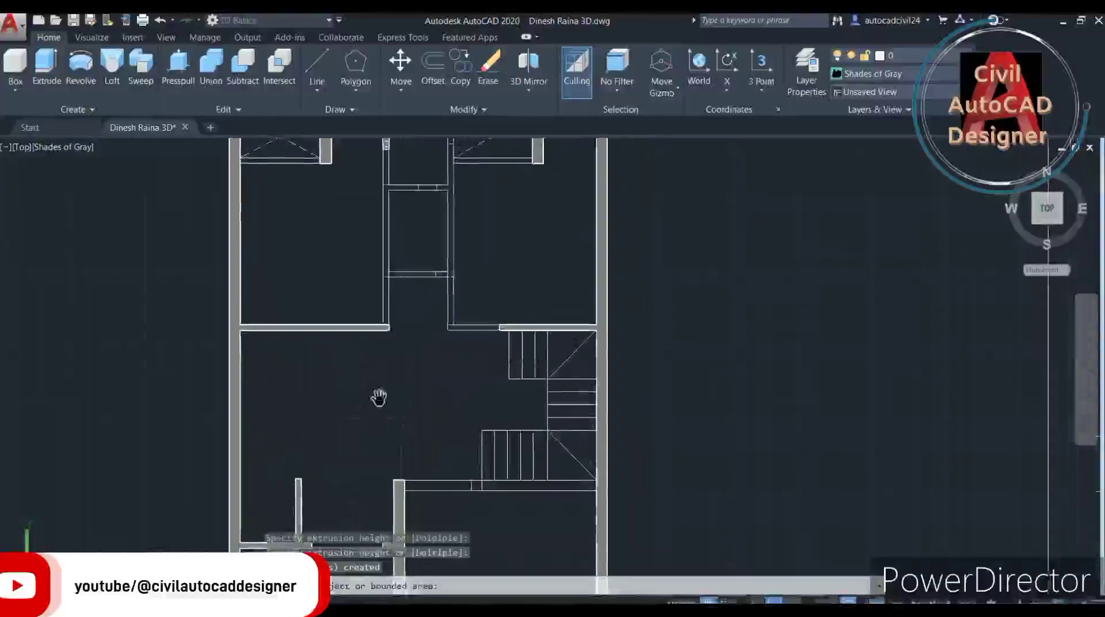
scroll(381, 230, up, 2)
scroll(382, 229, up, 2)
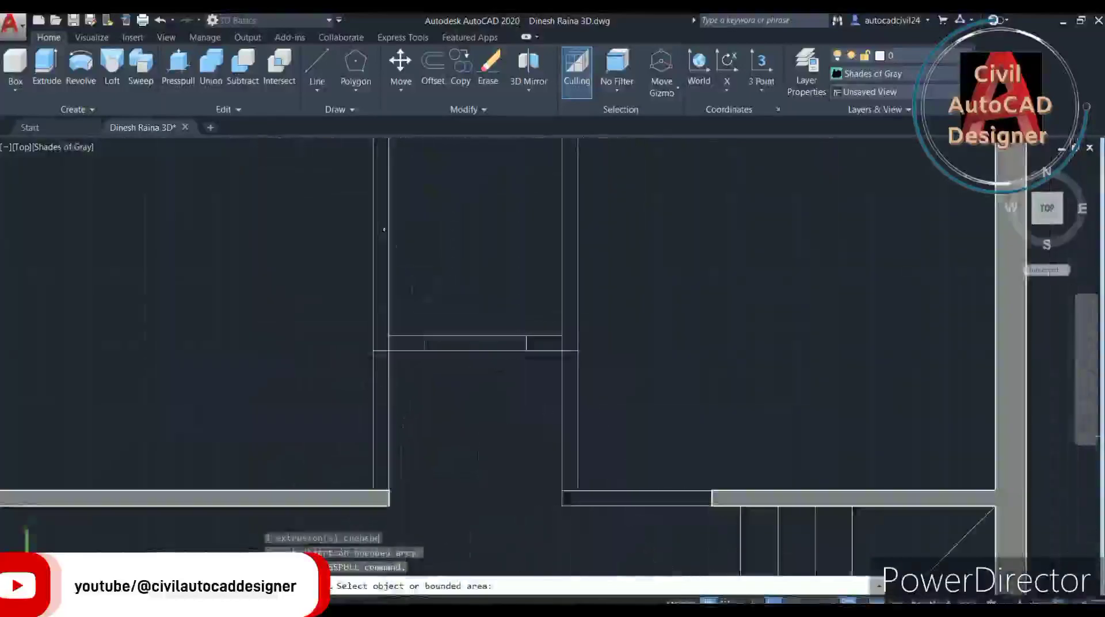
scroll(384, 229, down, 3)
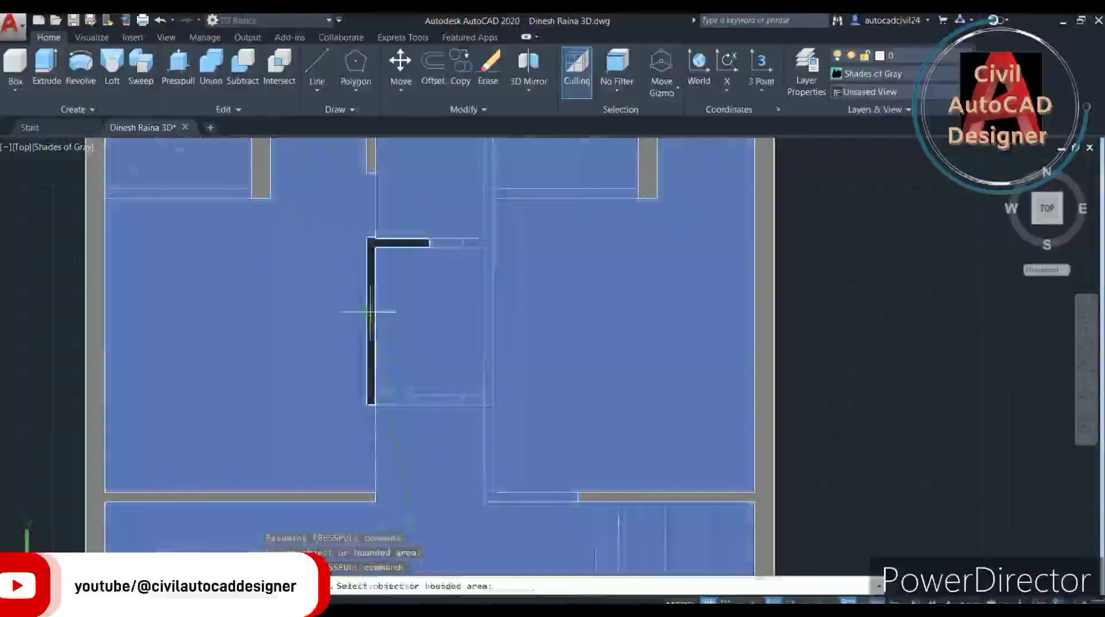
click(368, 311)
click(368, 311)
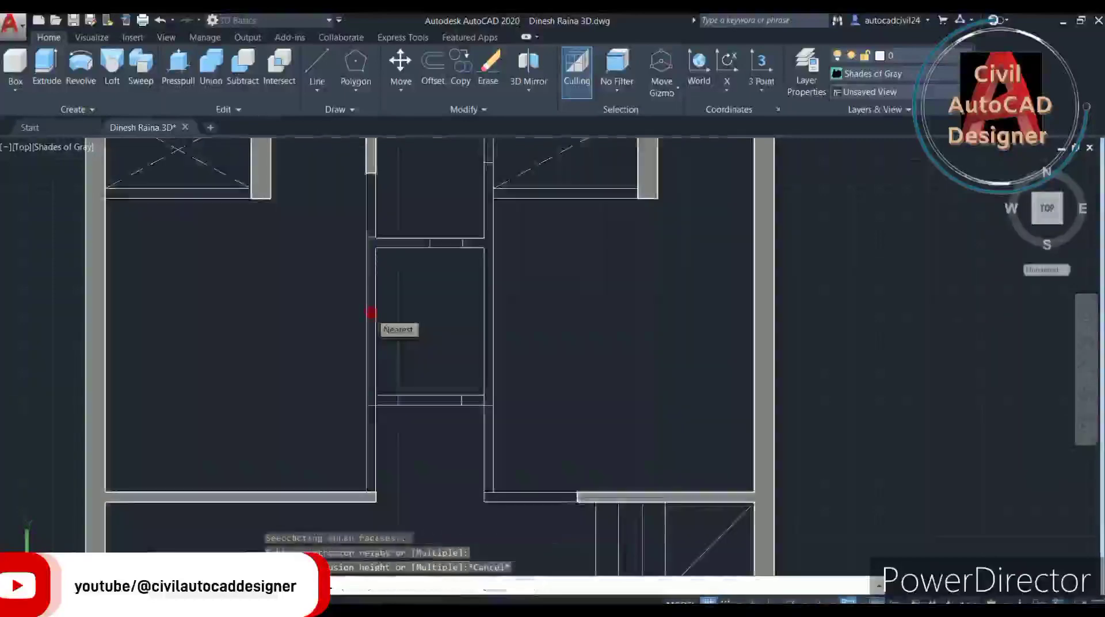
scroll(369, 310, up, 2)
click(370, 310)
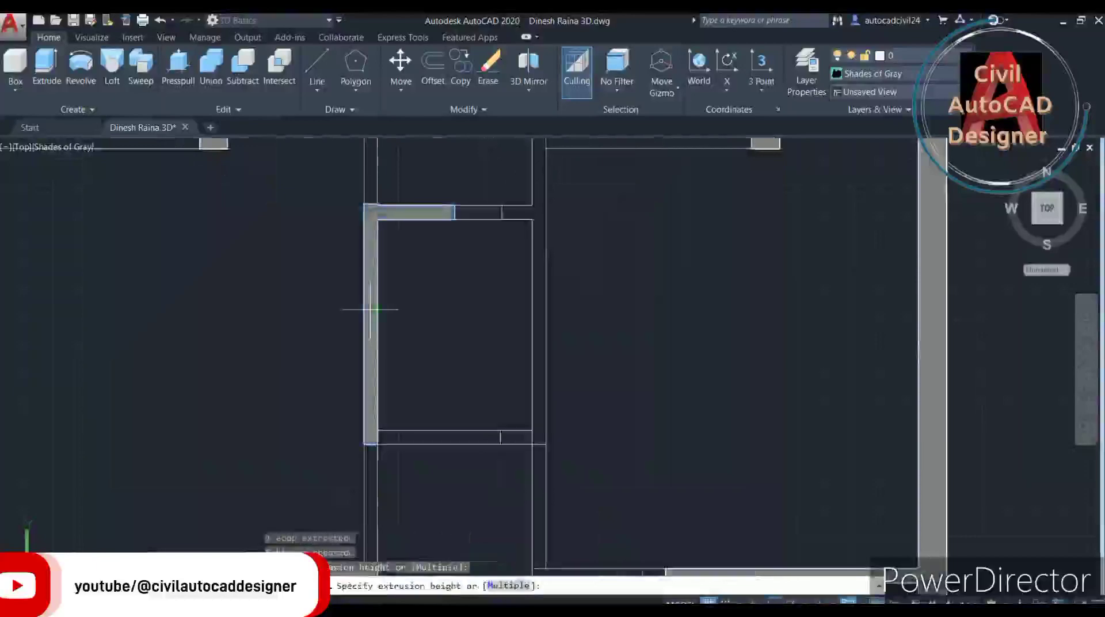
click(370, 309)
scroll(370, 309, down, 4)
middle_drag(371, 309, 382, 321)
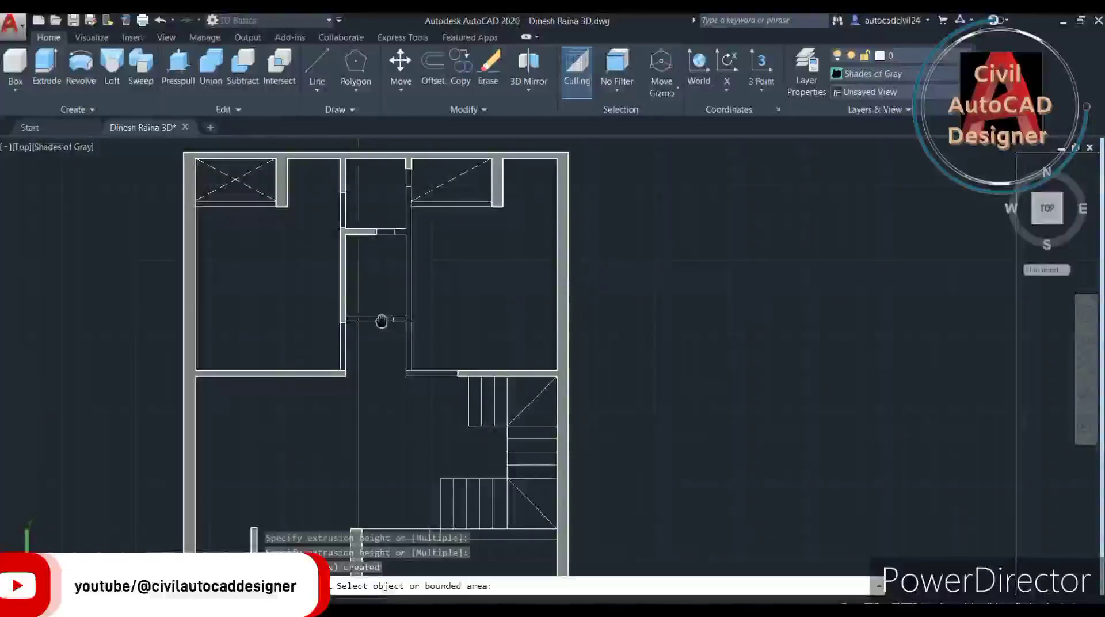
mouse_move(382, 321)
middle_down()
mouse_move(385, 272)
mouse_move(447, 306)
middle_up()
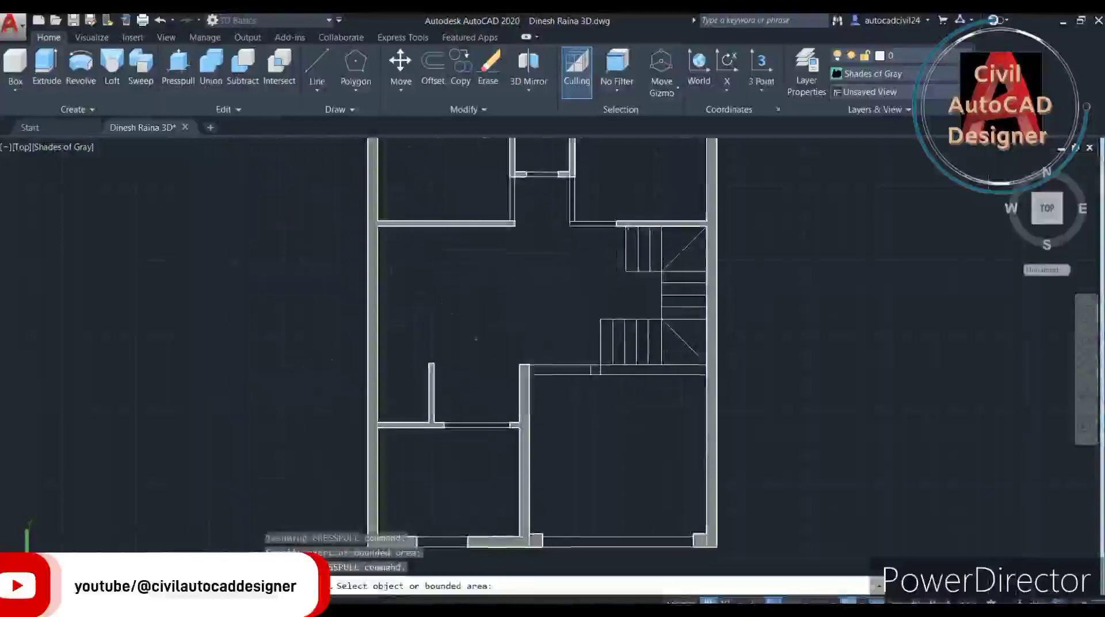
Press-pull the strip above the door opening between rooms 3' high.
scroll(528, 244, up, 2)
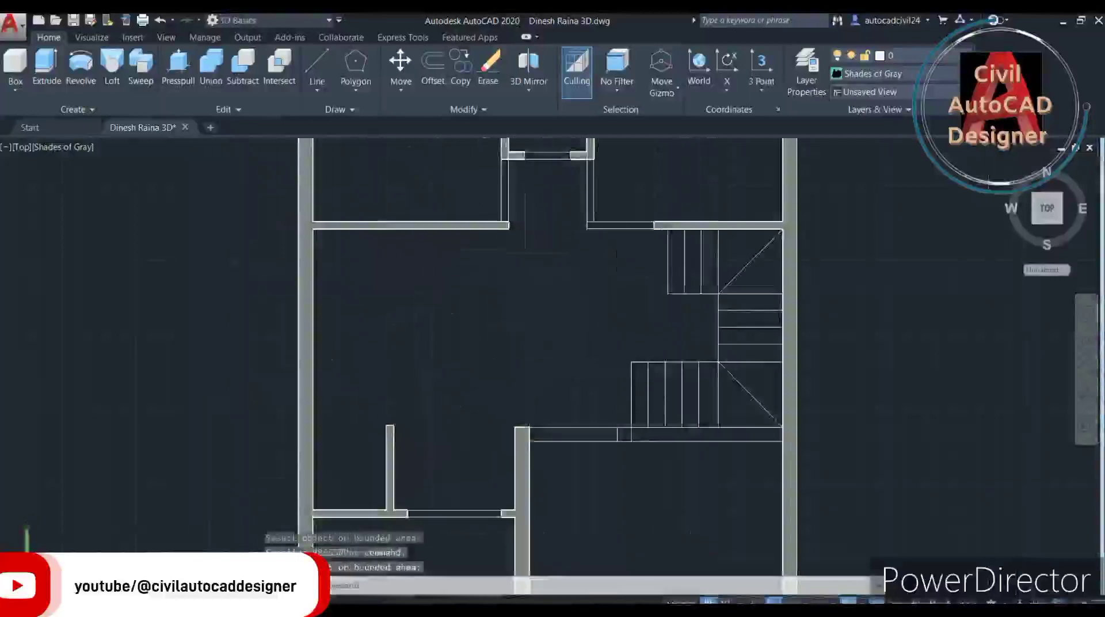
middle_drag(528, 245, 453, 271)
scroll(396, 345, down, 3)
middle_drag(335, 464, 360, 407)
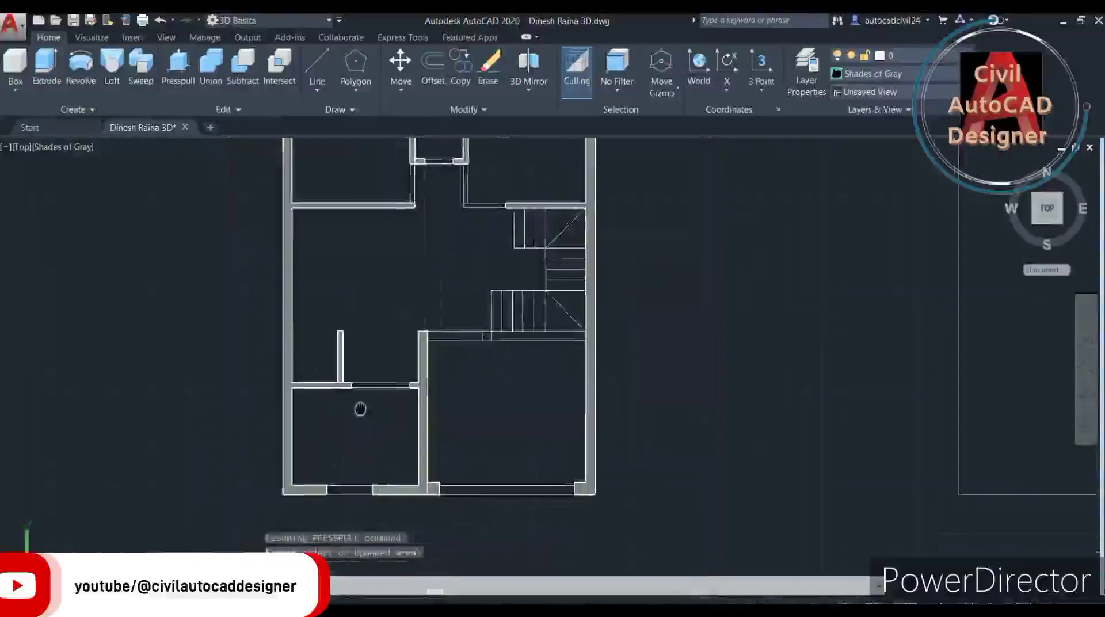
scroll(361, 407, up, 2)
scroll(395, 382, up, 2)
click(179, 63)
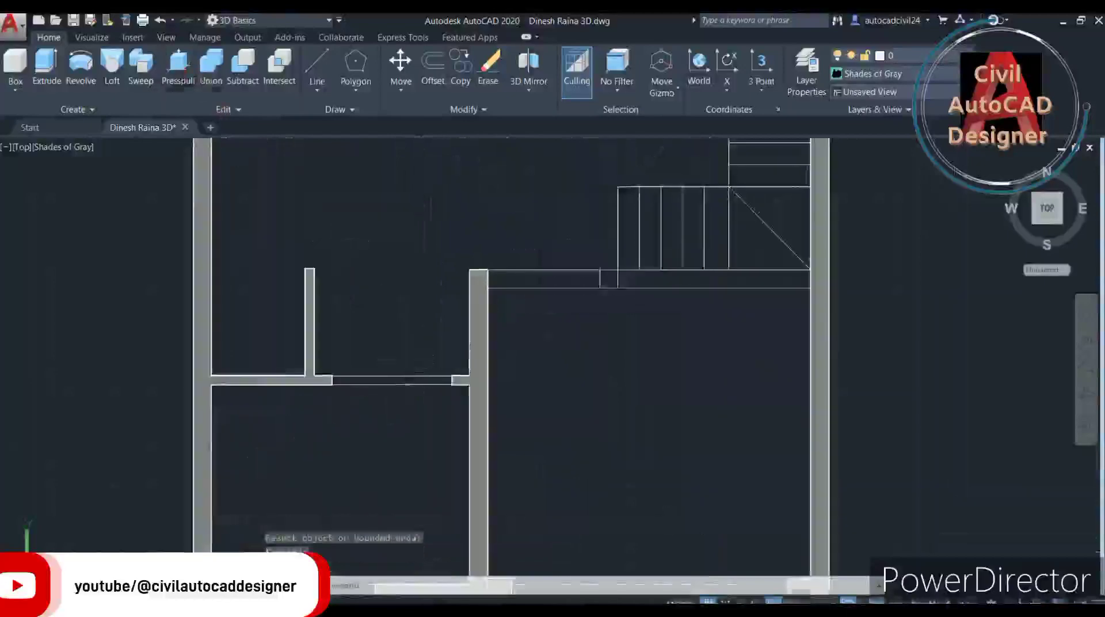
scroll(409, 376, up, 3)
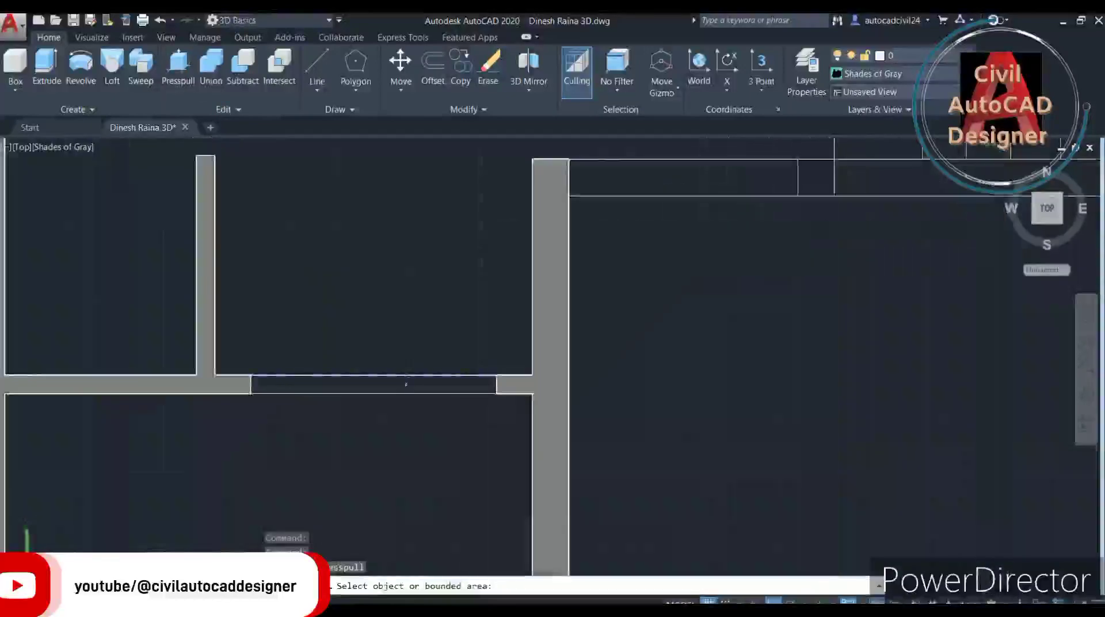
click(406, 383)
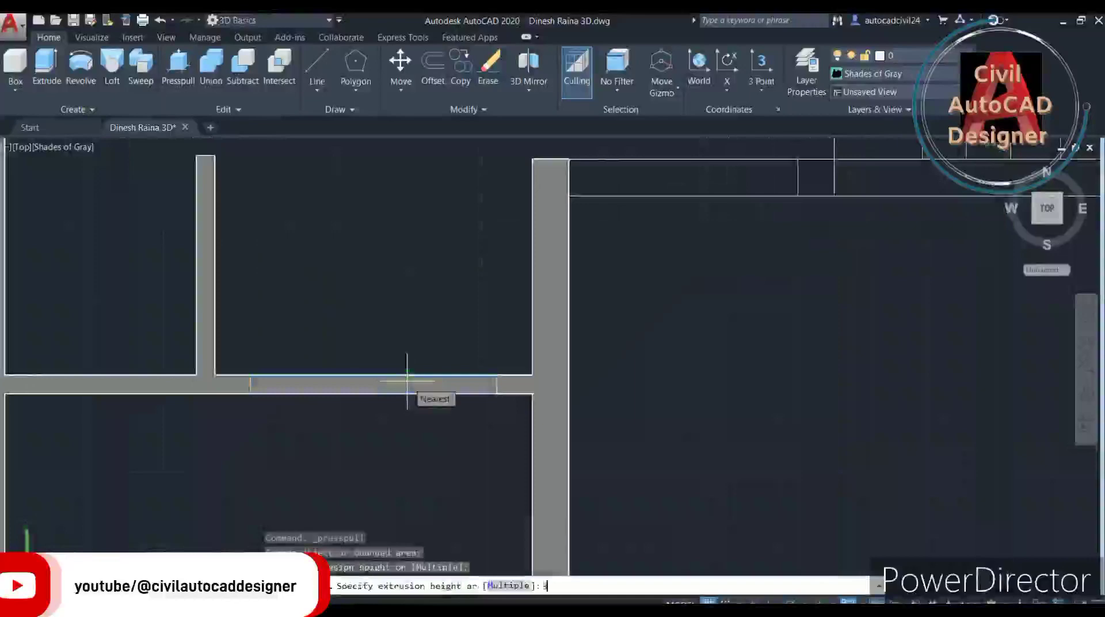
text(3')
key(Return)
scroll(403, 380, down, 2)
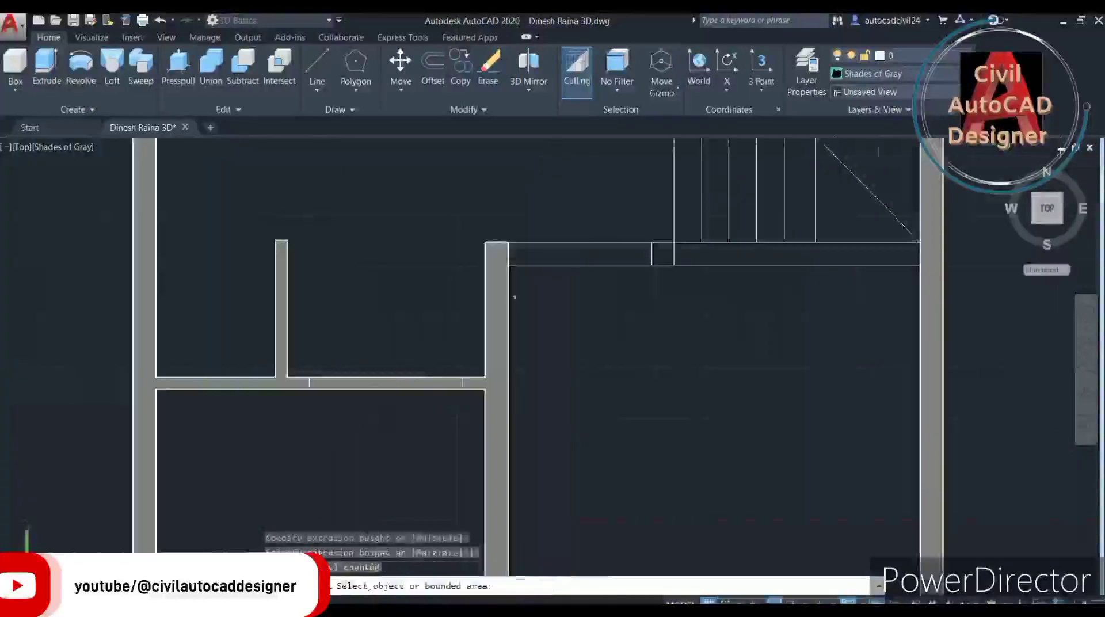
Press-pull the wall strip beside the stairs and another picked area.
click(584, 257)
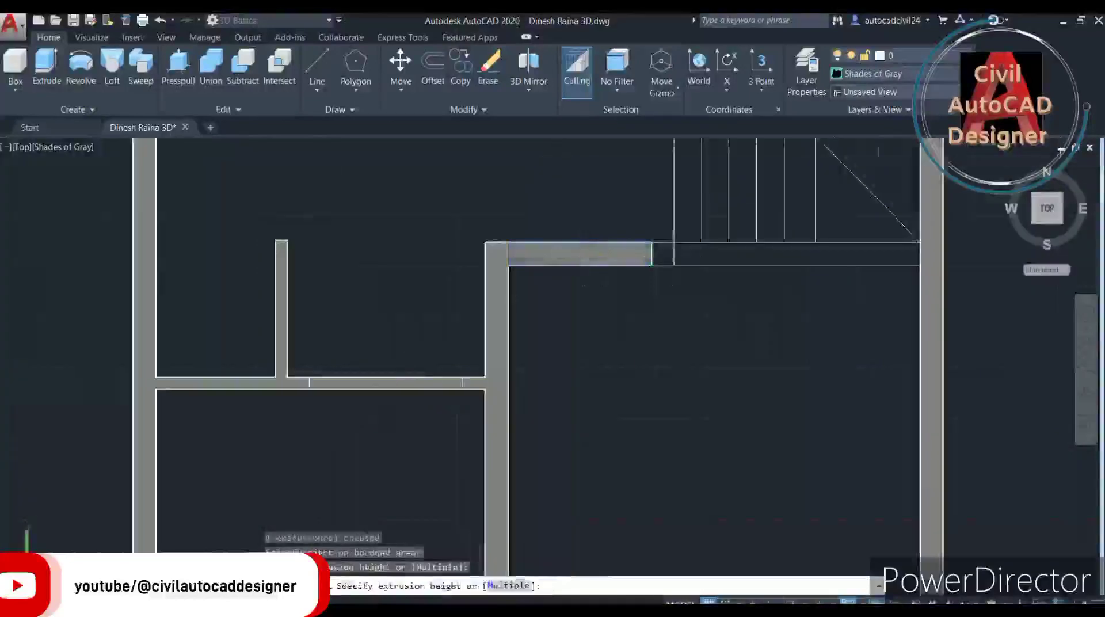
scroll(748, 259, down, 3)
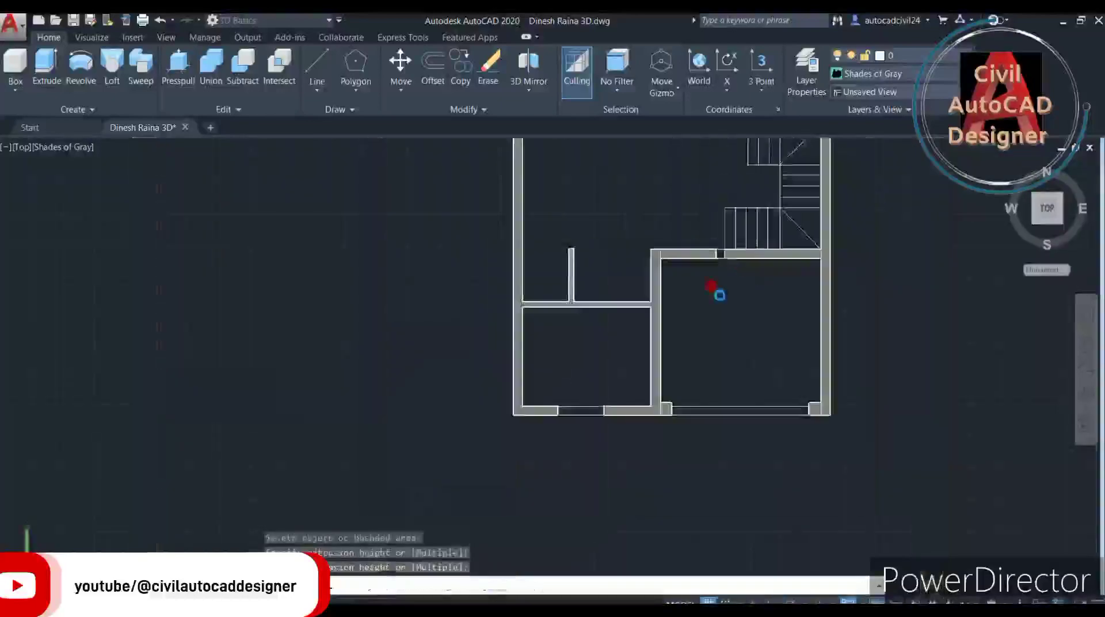
scroll(679, 253, down, 2)
scroll(633, 333, up, 3)
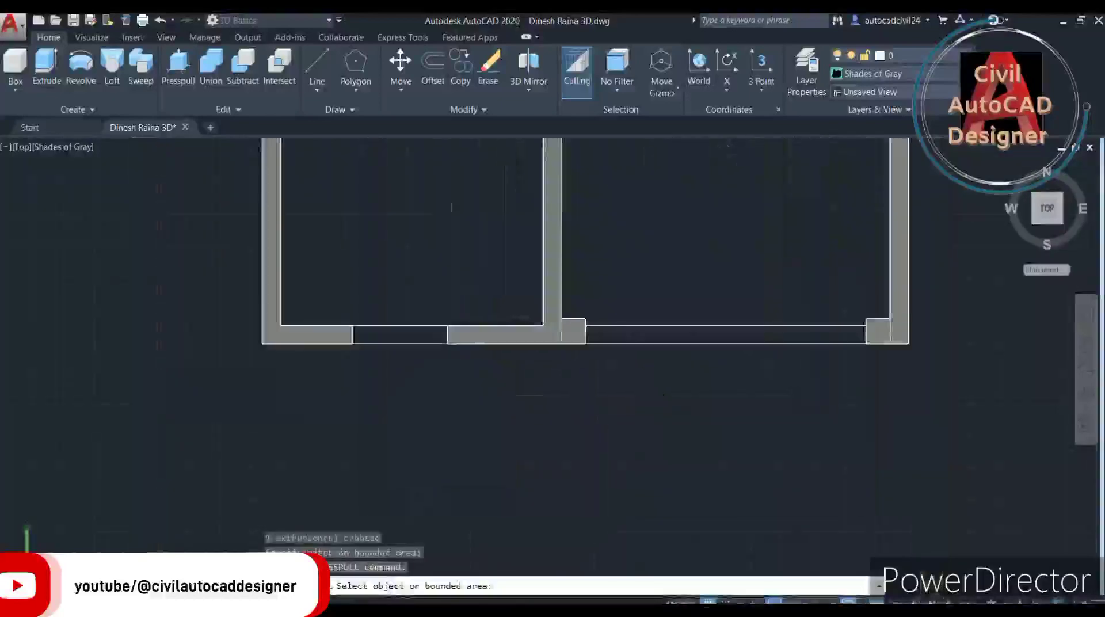
click(735, 306)
key(Return)
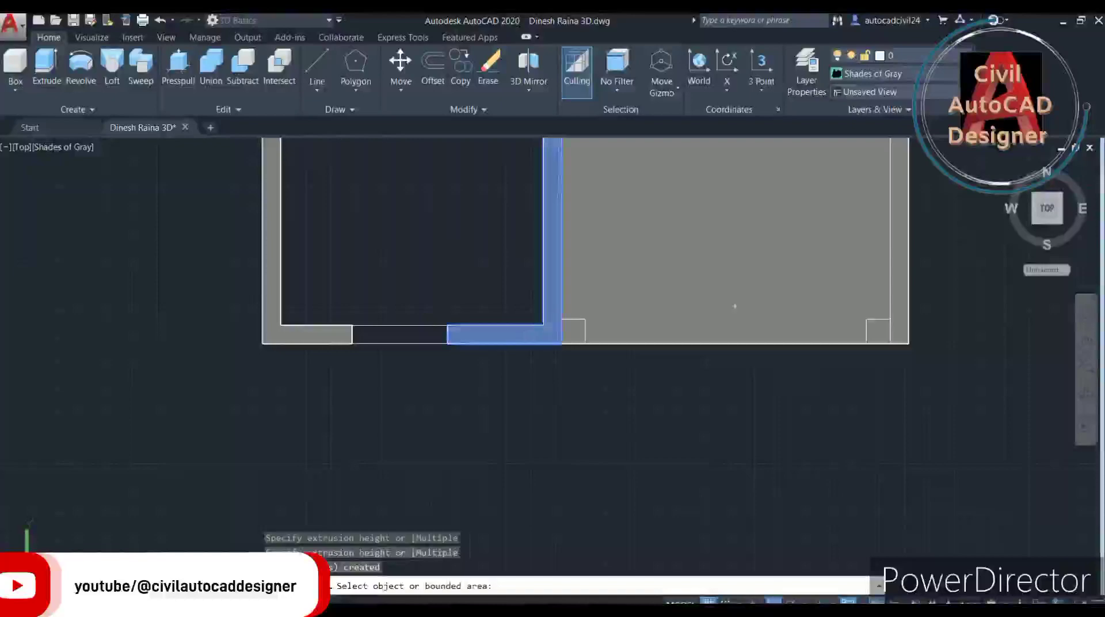
scroll(734, 306, down, 2)
Delete the stray solid filling the right room's floor.
middle_drag(731, 300, 627, 352)
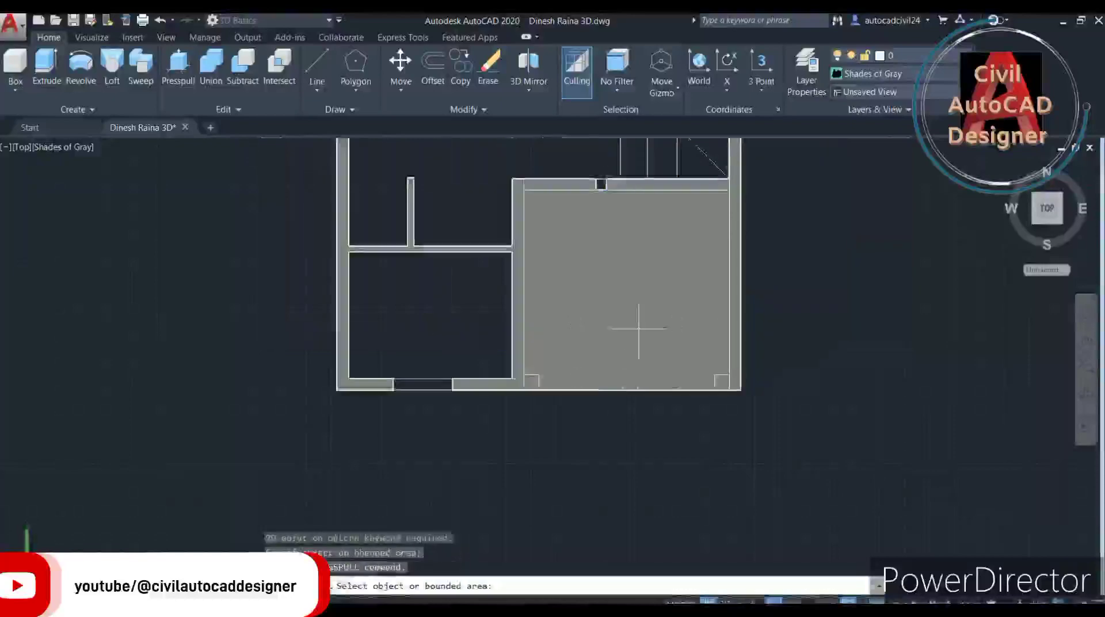
key(Escape)
click(640, 311)
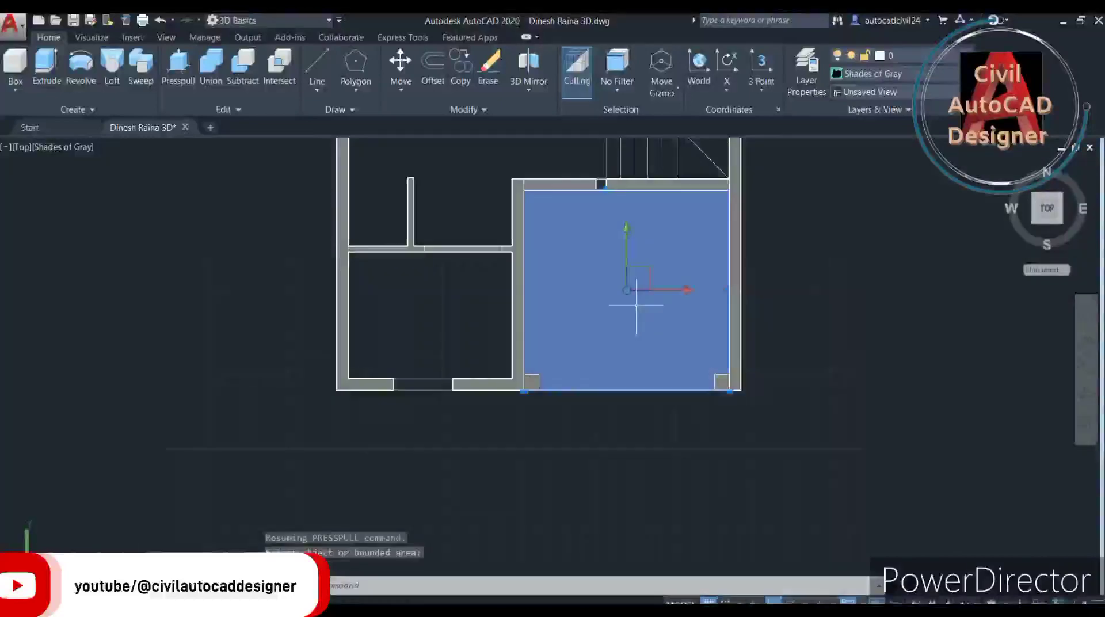
key(Delete)
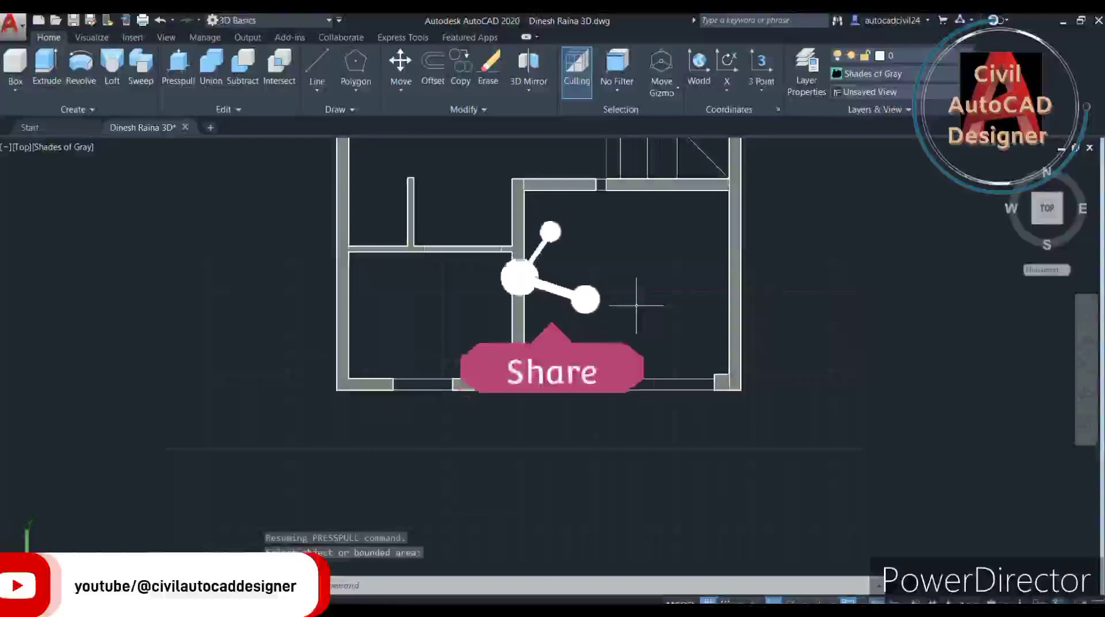
Press-pull two more wall areas around the right room 8 units high.
click(636, 305)
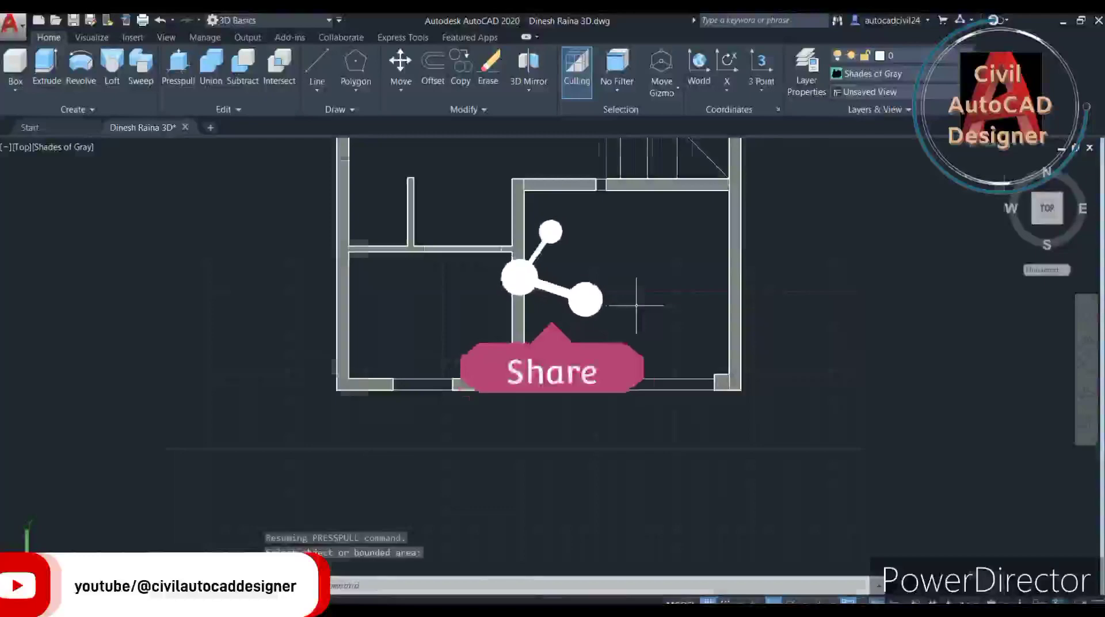
scroll(601, 181, up, 5)
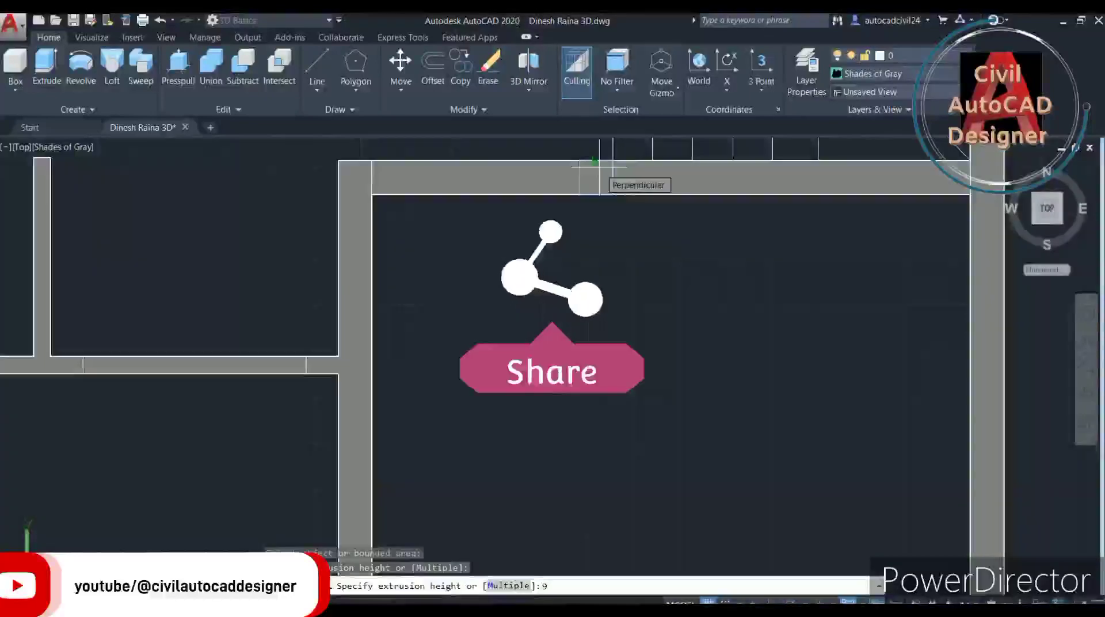
key(BackSpace)
text(8)
key(Return)
scroll(601, 169, down, 2)
middle_drag(614, 261, 581, 202)
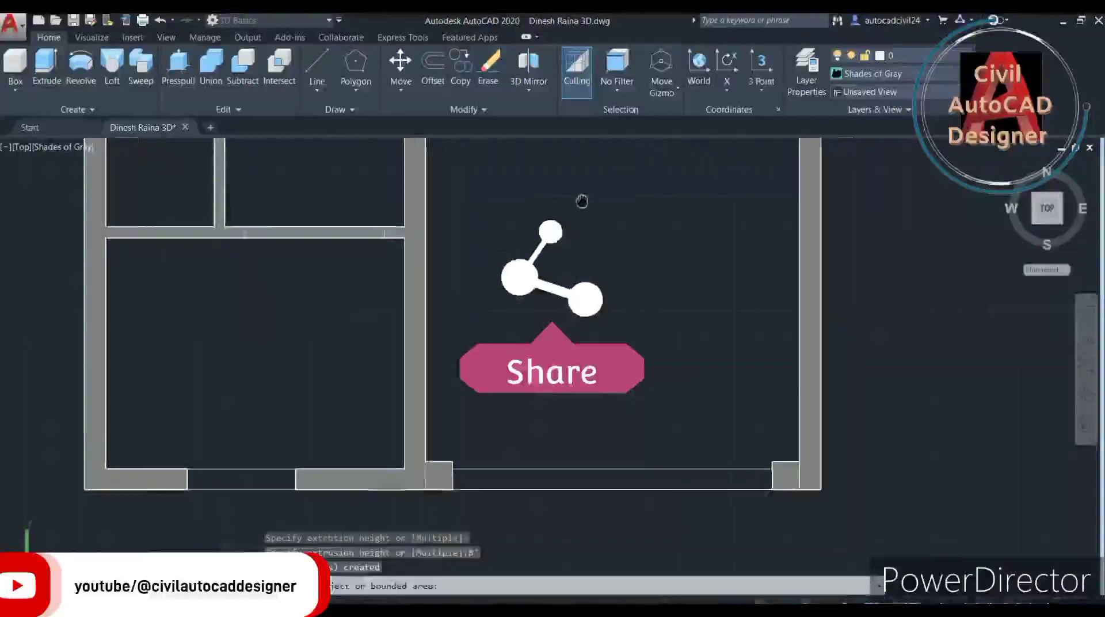
click(521, 476)
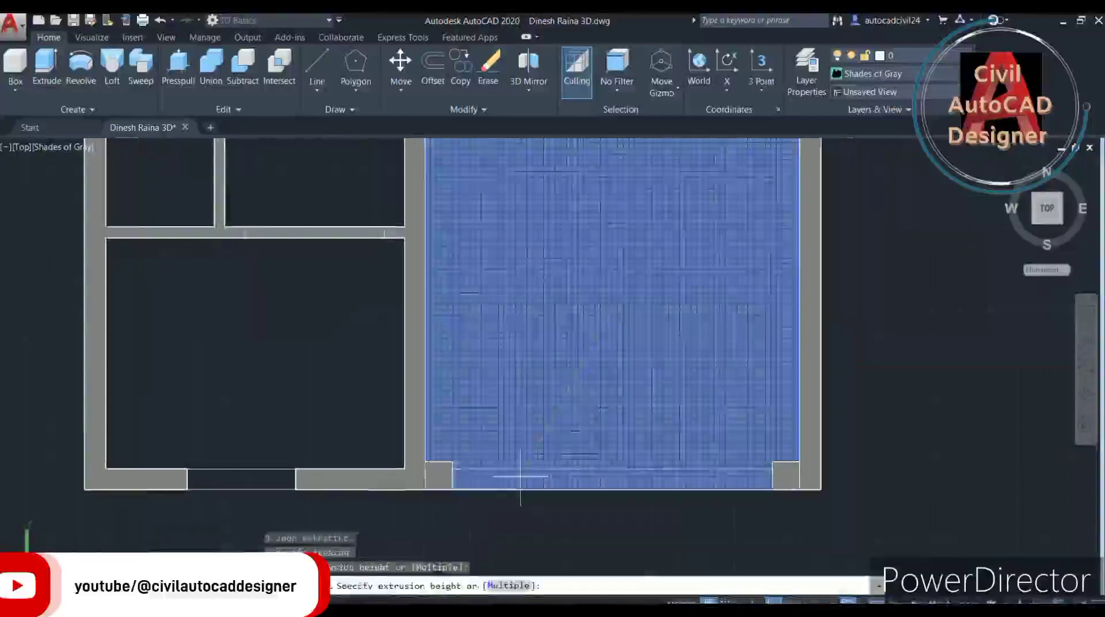
text(8)
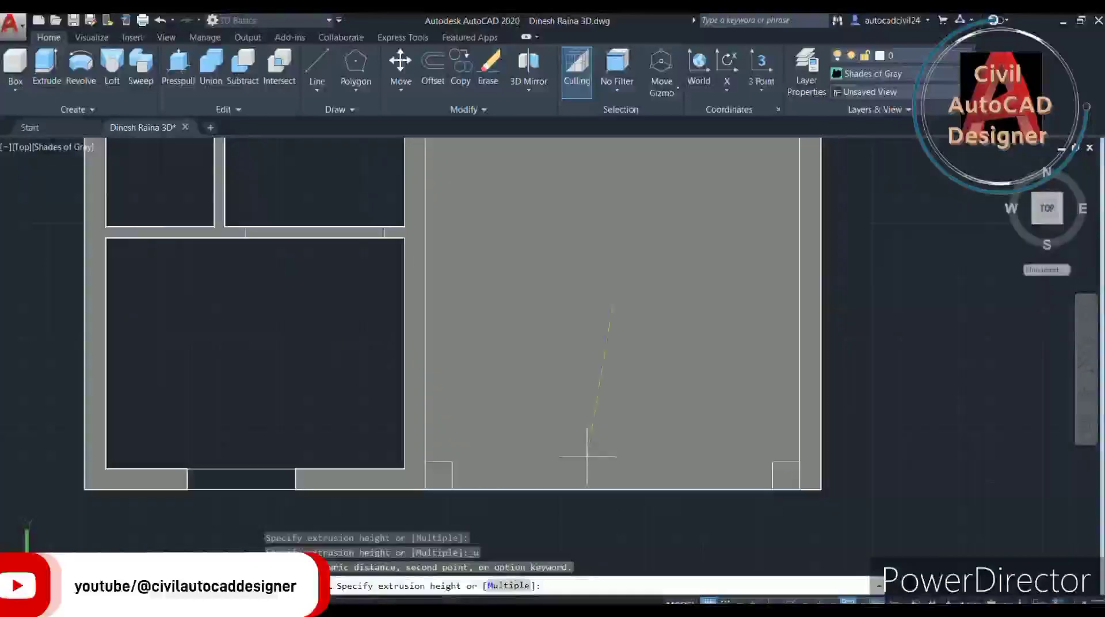
key(Return)
scroll(538, 484, up, 3)
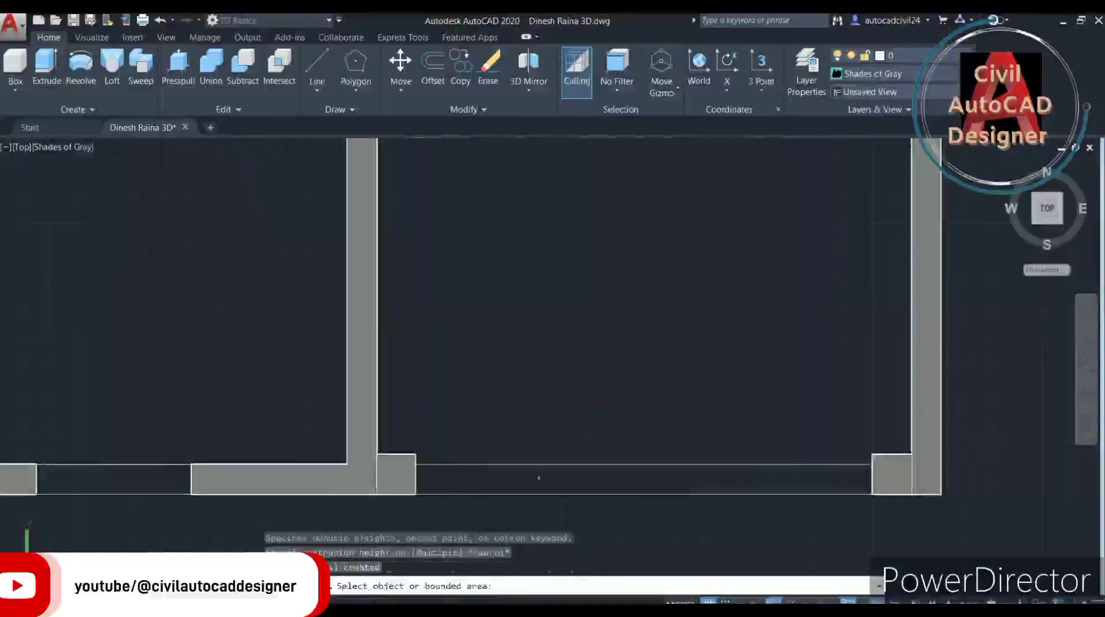
key(Escape)
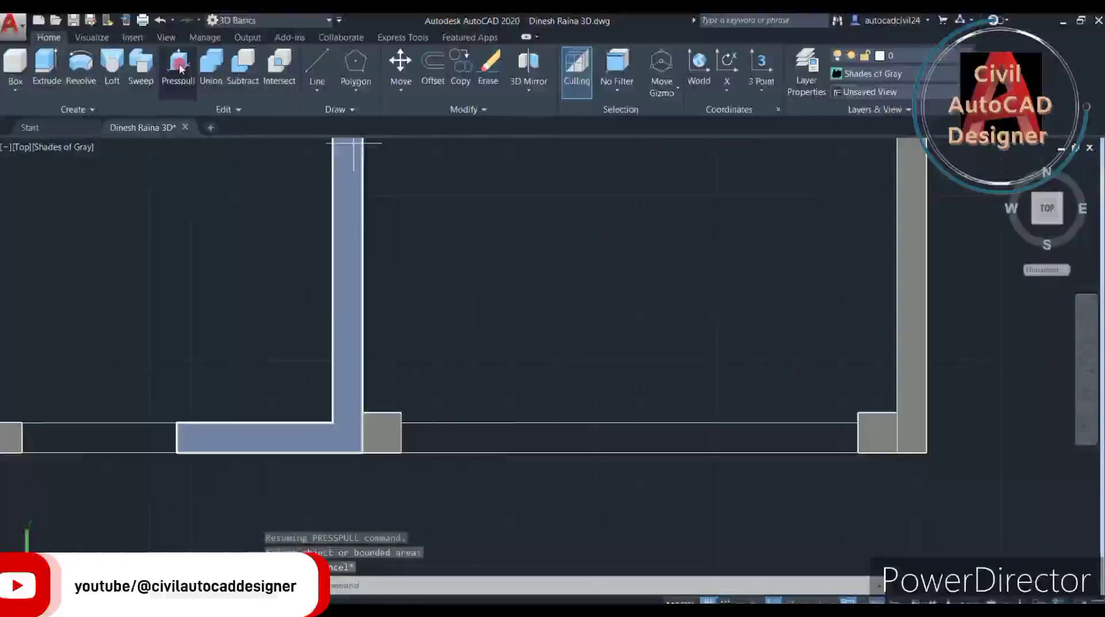
Press-pull the bottom wall strip between the pillars 3 units high.
click(178, 63)
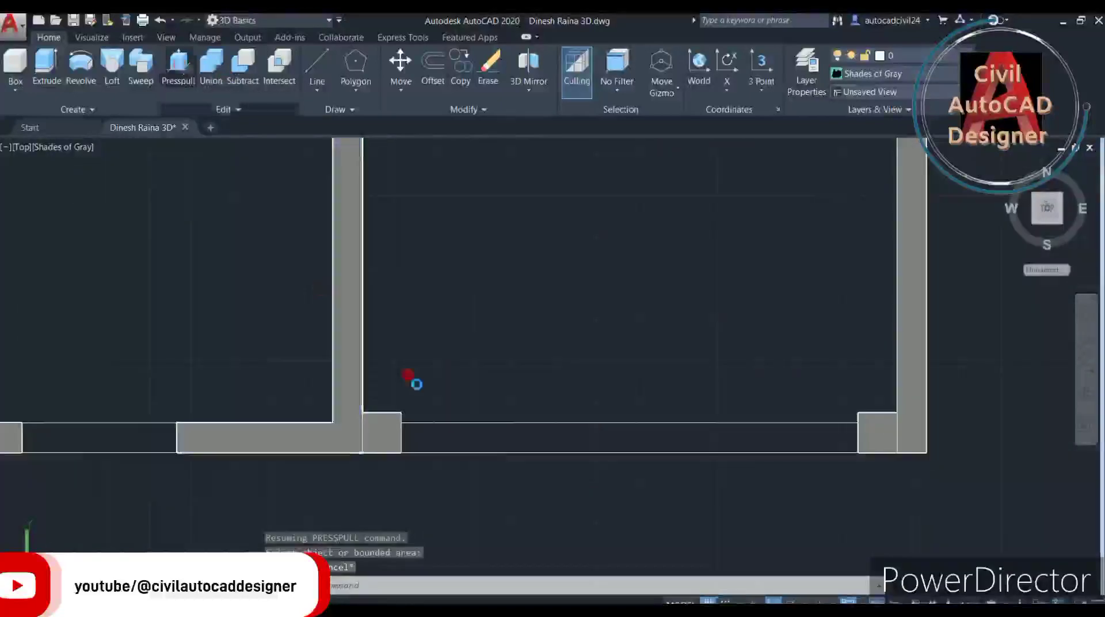
click(510, 438)
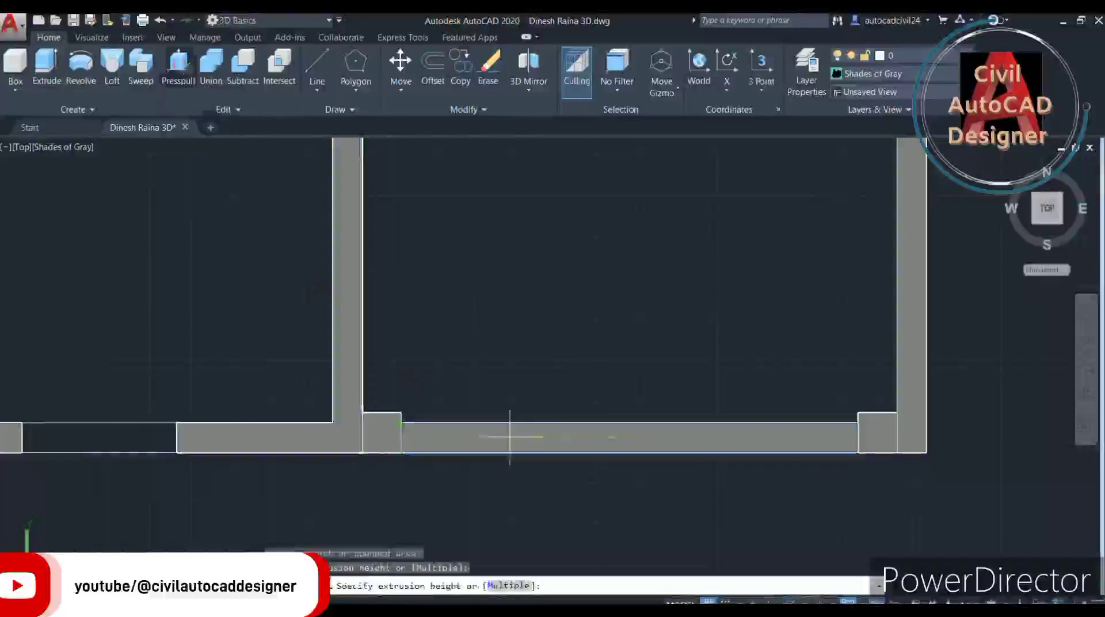
text(3)
key(Return)
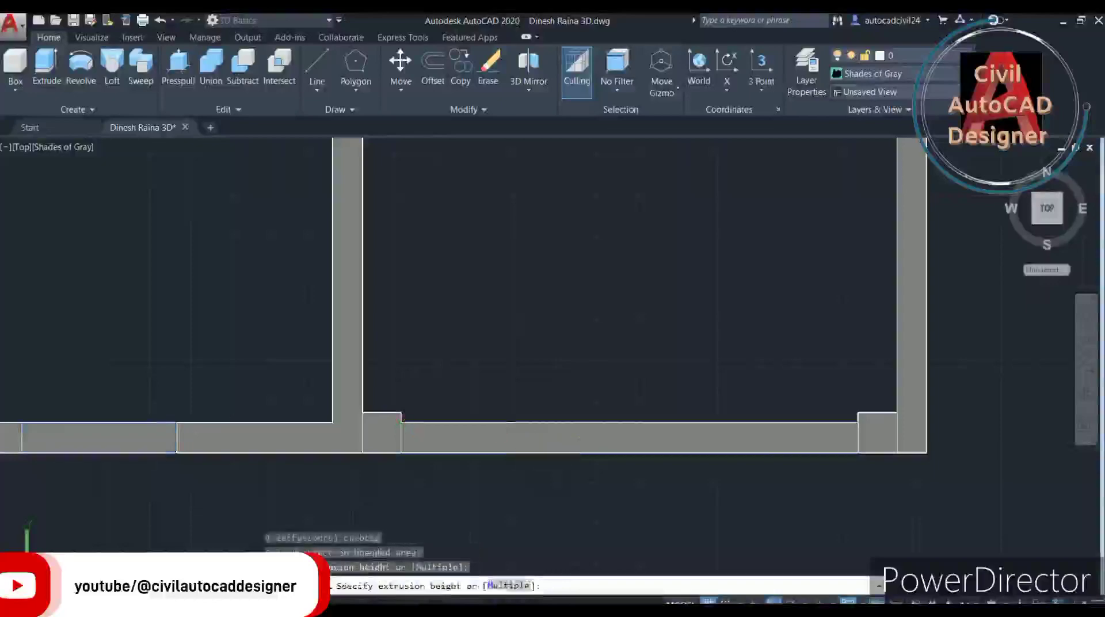
scroll(402, 419, down, 3)
scroll(382, 336, down, 2)
mouse_move(382, 336)
middle_down()
mouse_move(424, 481)
mouse_move(424, 541)
middle_up()
Select areas in the upper rooms, then clear a mistyped 'e' command entry.
scroll(402, 245, up, 2)
scroll(397, 217, up, 3)
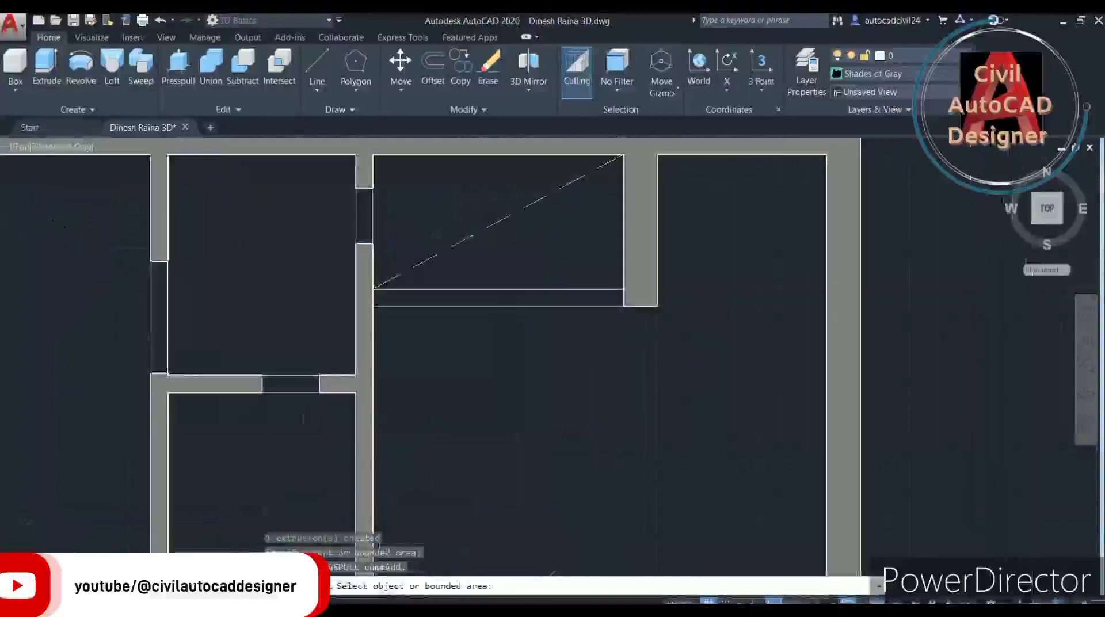
click(370, 217)
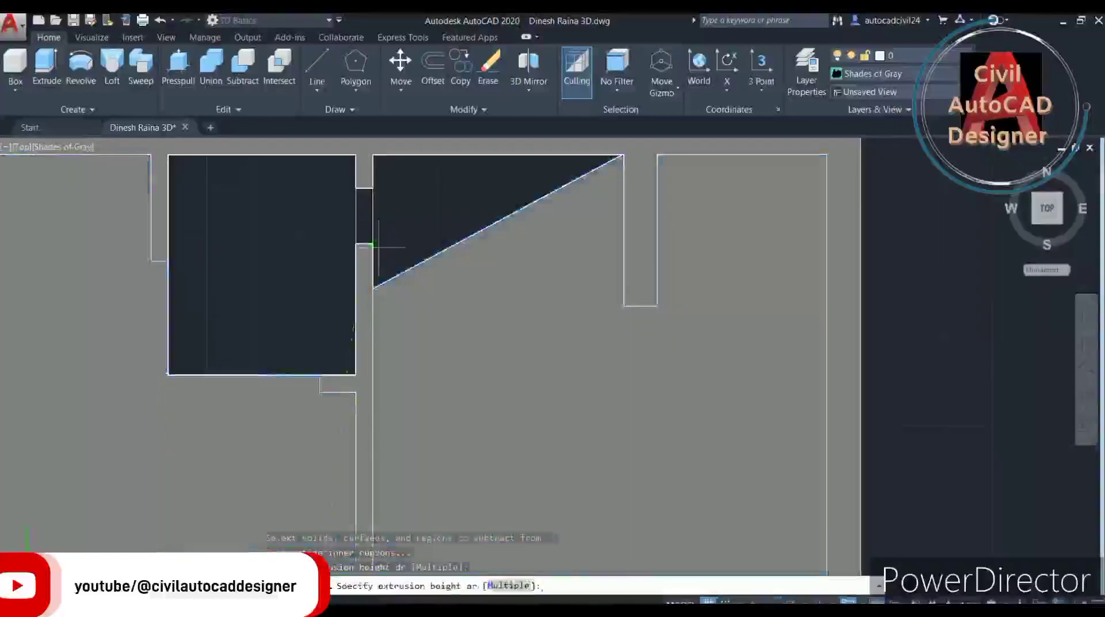
click(377, 247)
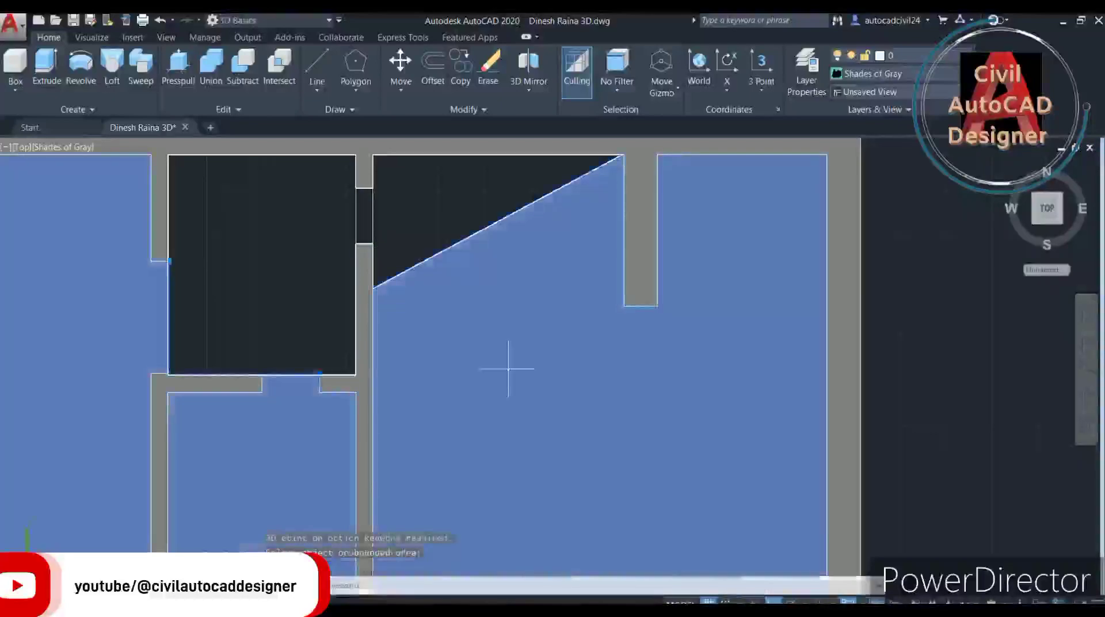
text(e)
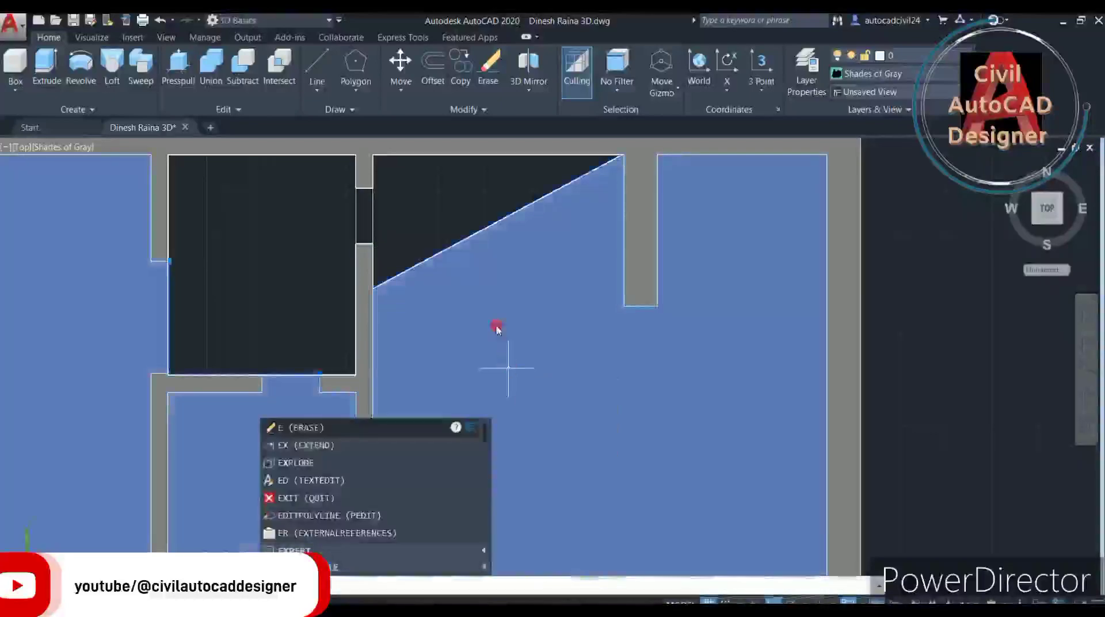
key(Return)
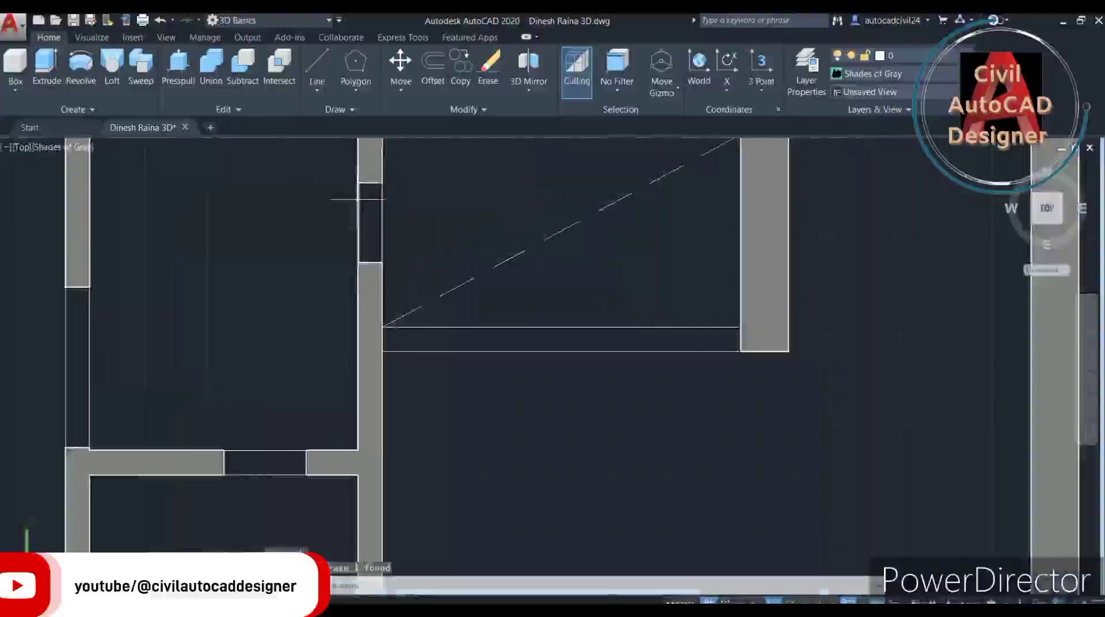
scroll(349, 196, up, 1)
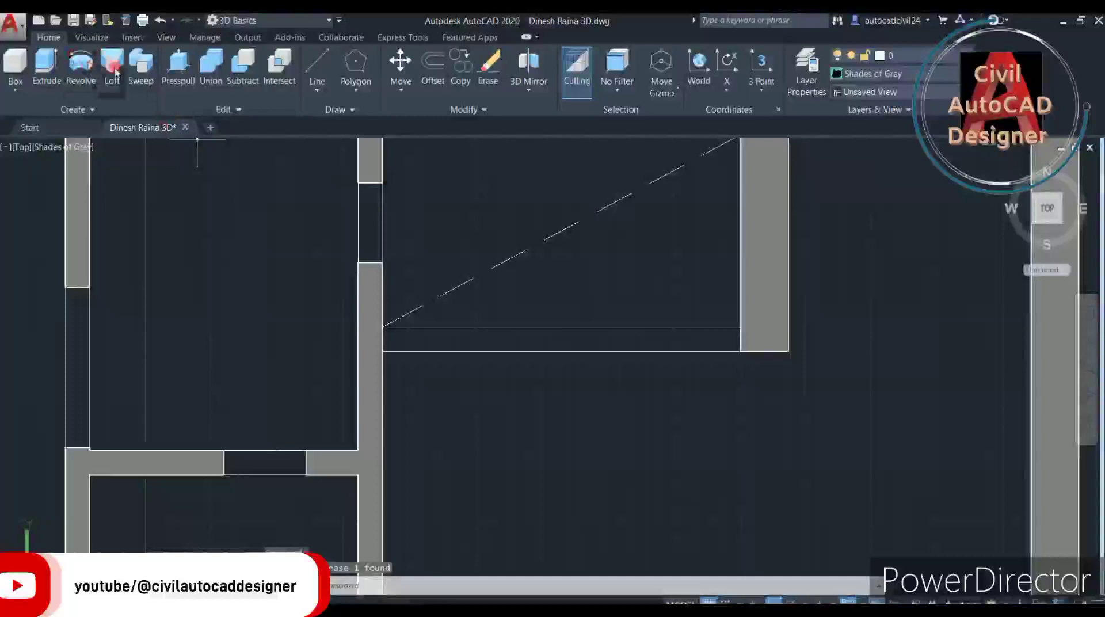
Press-pull the upper-middle wall gap 3 units, plus the left wall and lower door gaps.
click(181, 79)
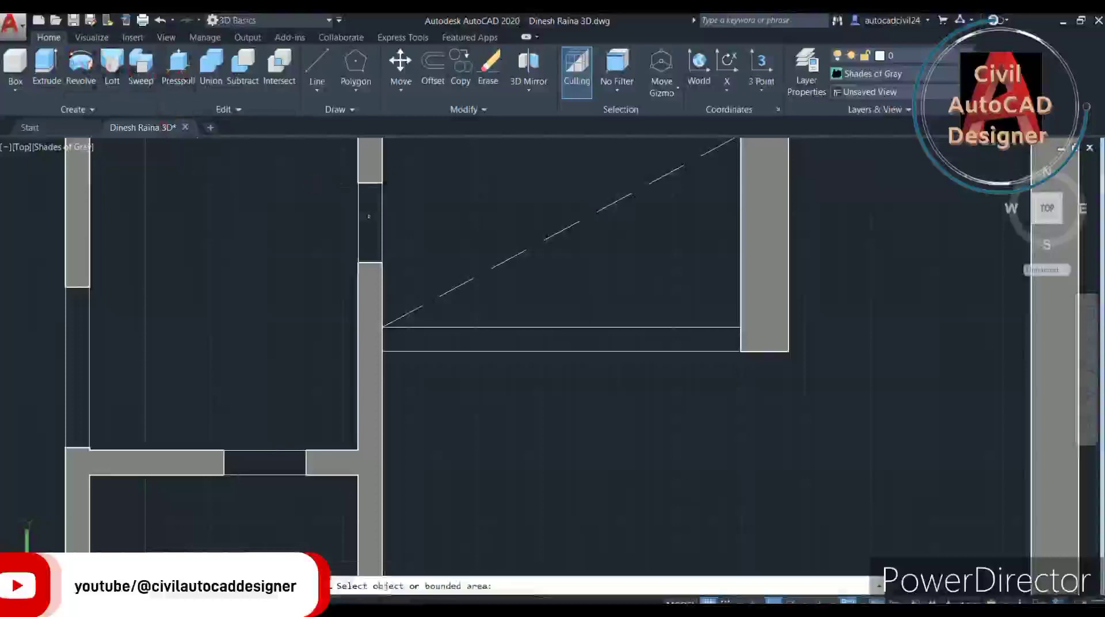
click(367, 219)
text(3)
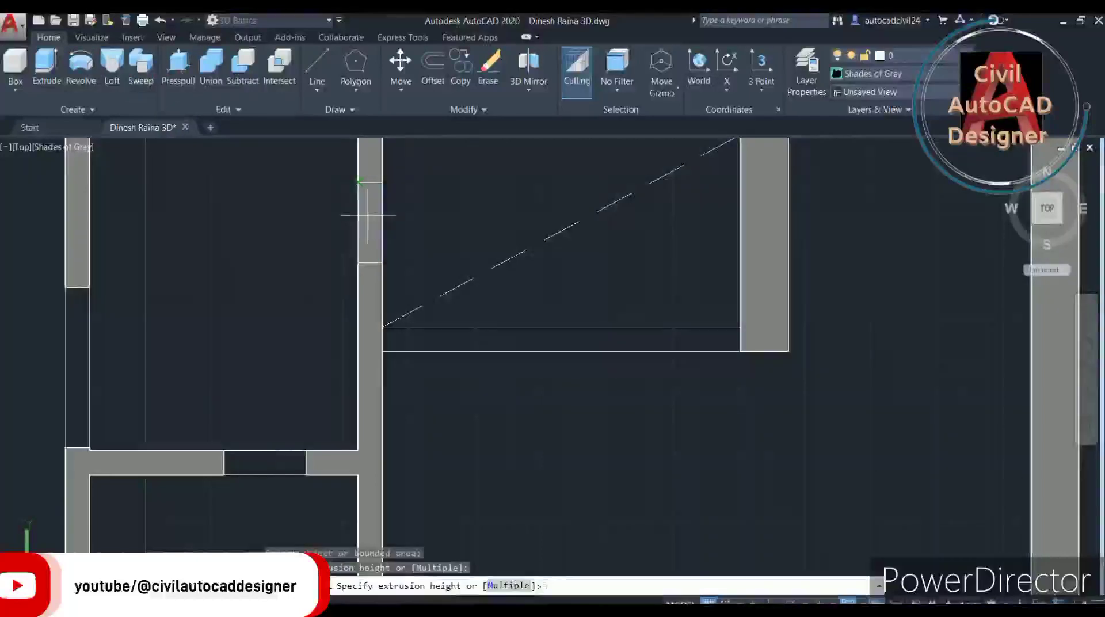
key(Return)
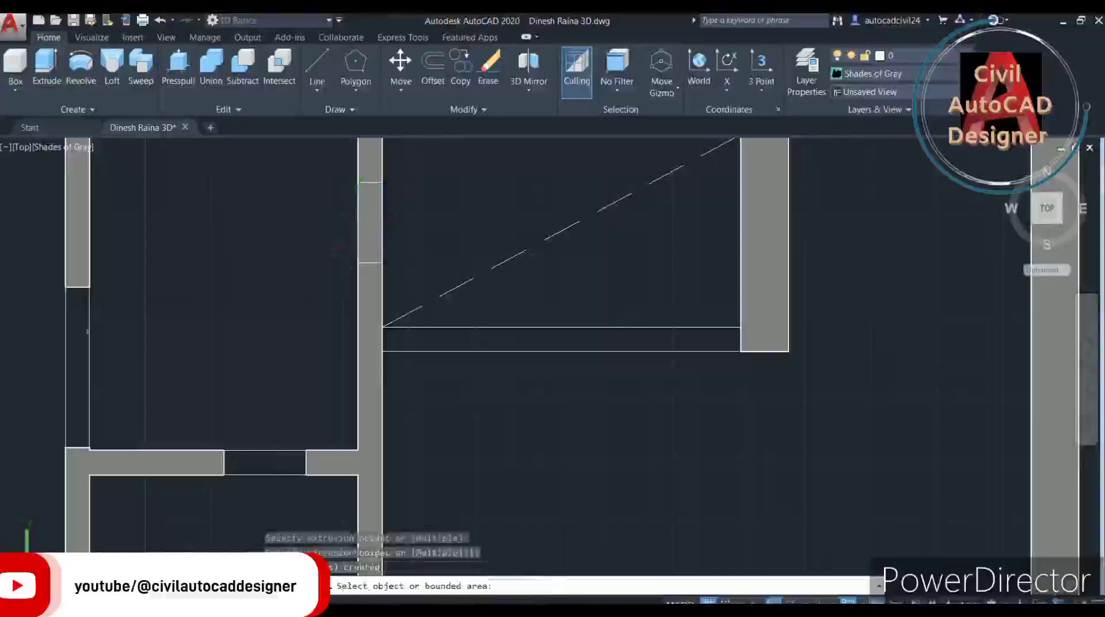
click(81, 333)
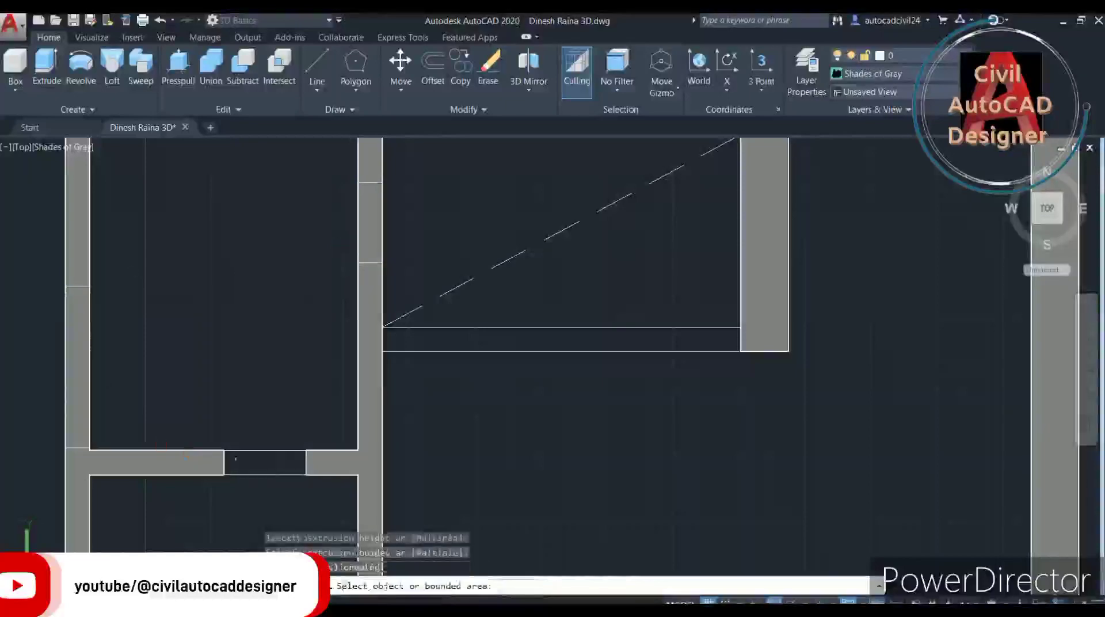
click(252, 461)
scroll(253, 462, down, 2)
scroll(252, 462, down, 3)
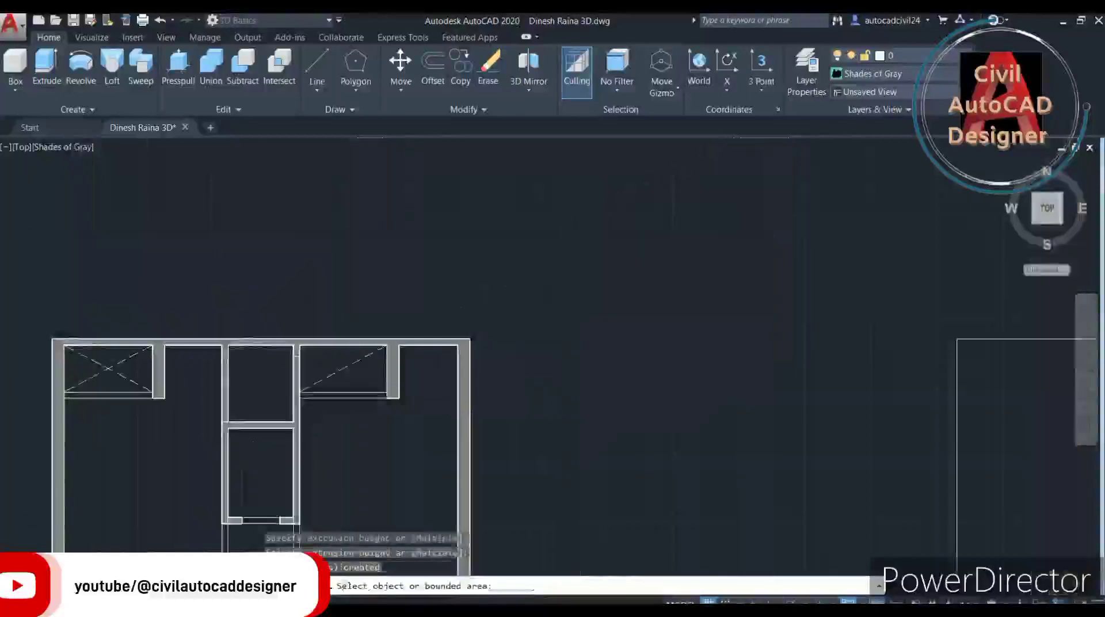
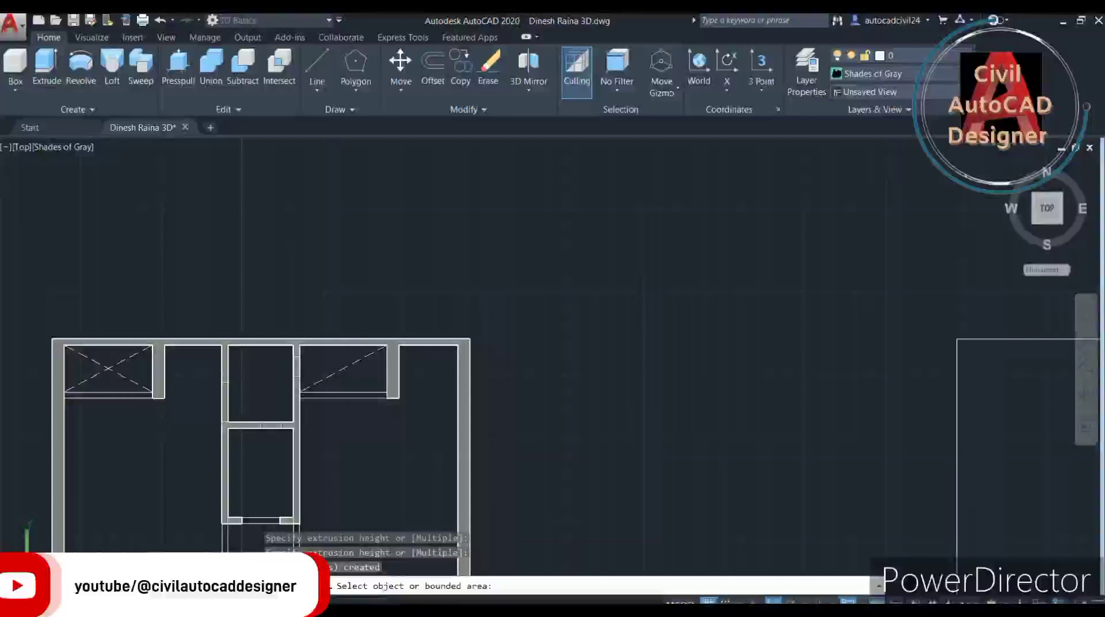
Presspull the wall strips below the upper room and at the middle room's bottom.
middle_drag(355, 399, 414, 246)
key(alt)
scroll(415, 245, up, 3)
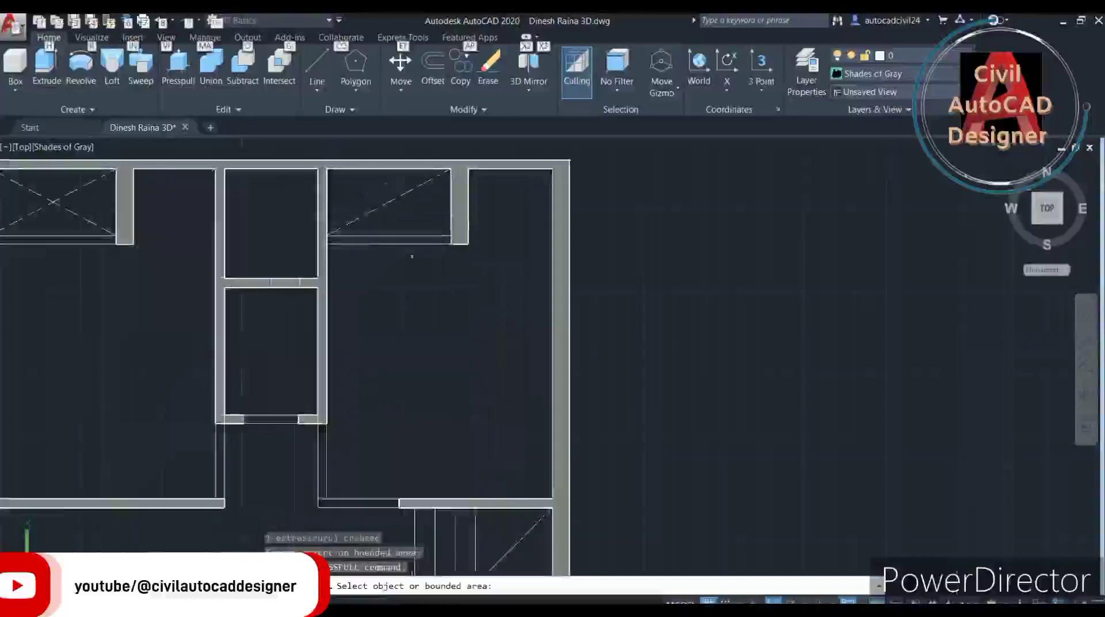
click(407, 240)
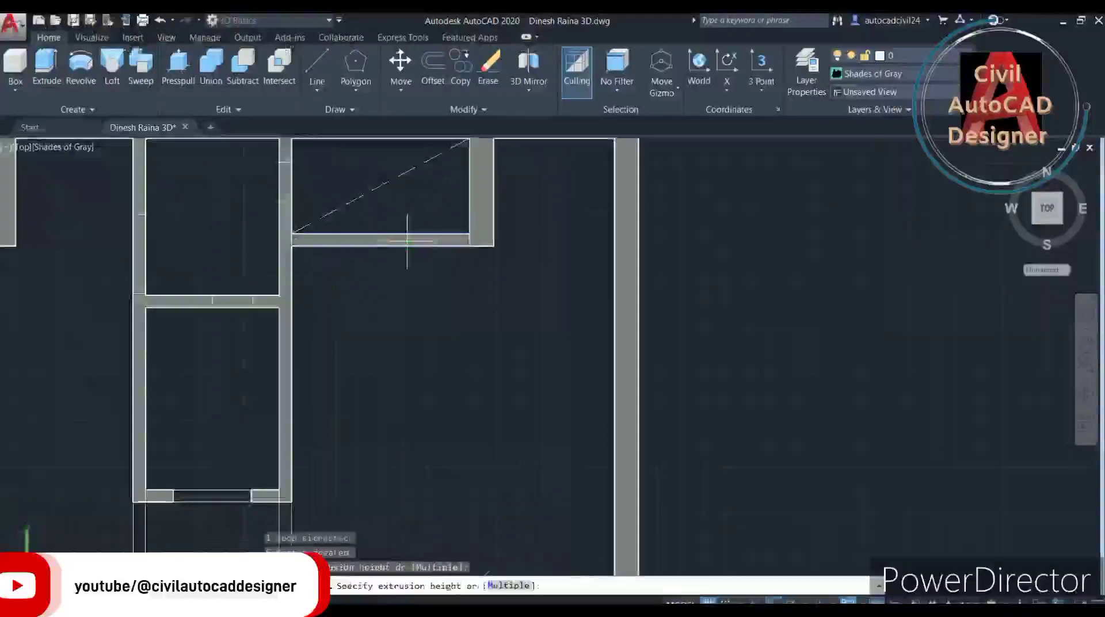
middle_drag(218, 345, 292, 249)
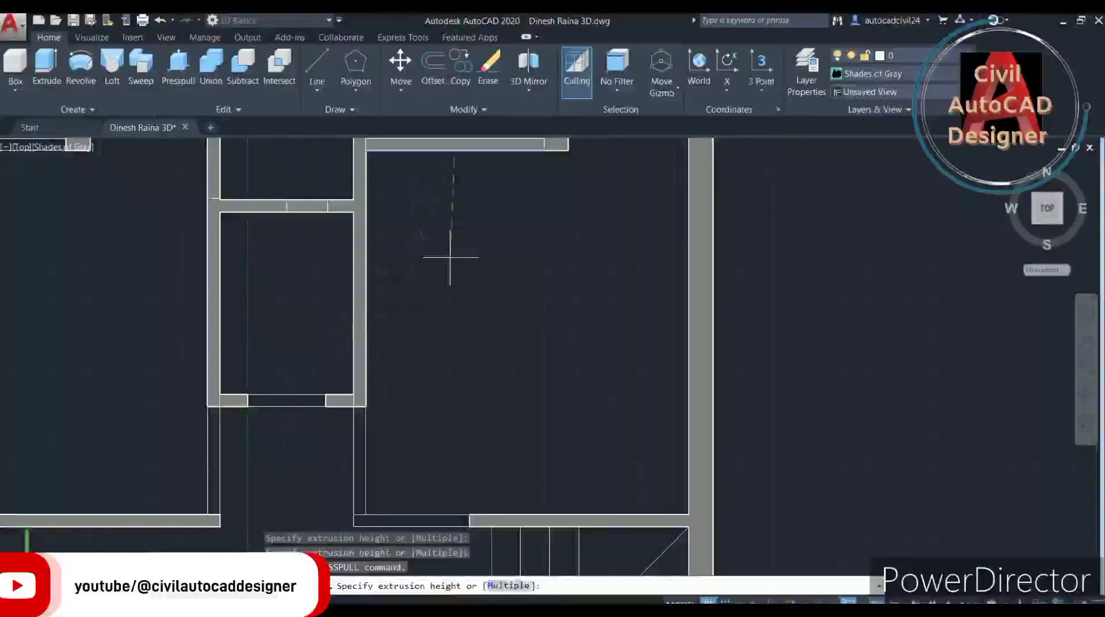
key(alt)
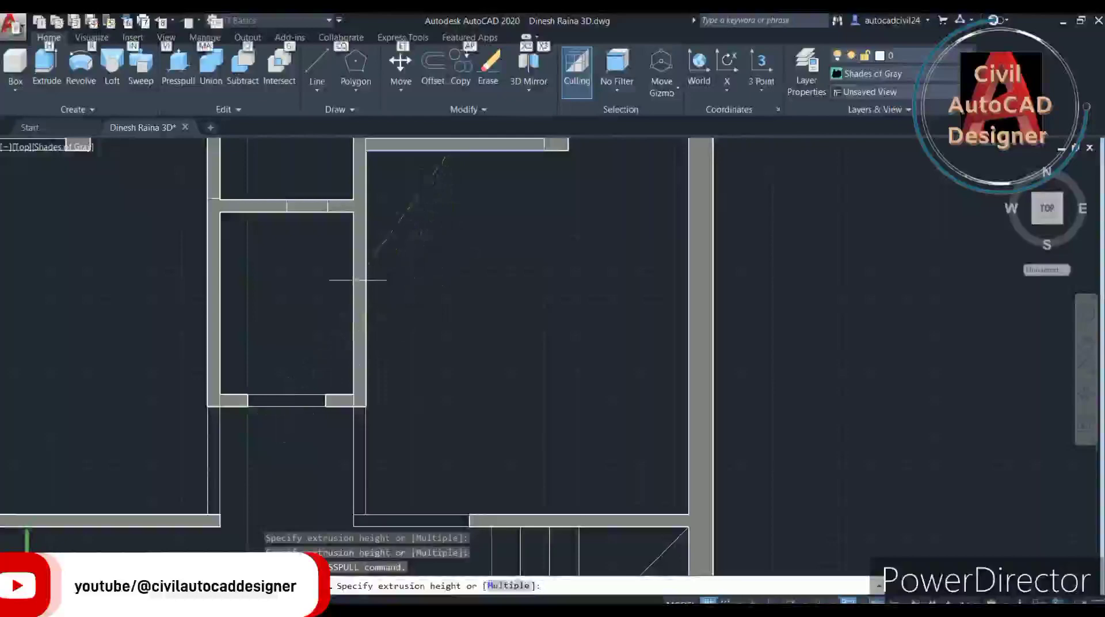
key(alt)
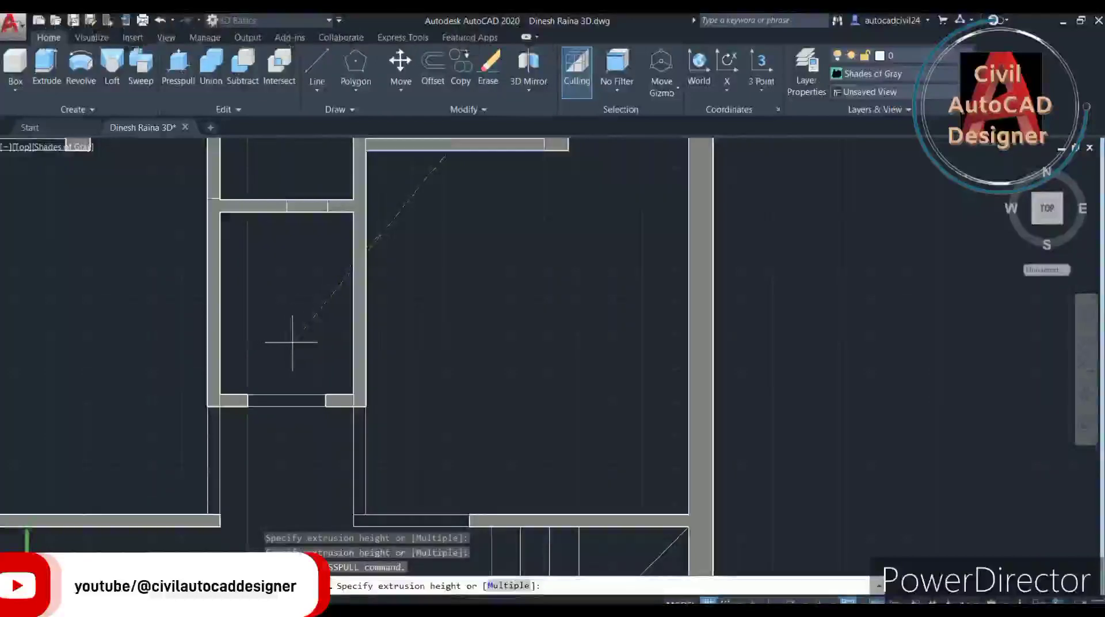
click(276, 380)
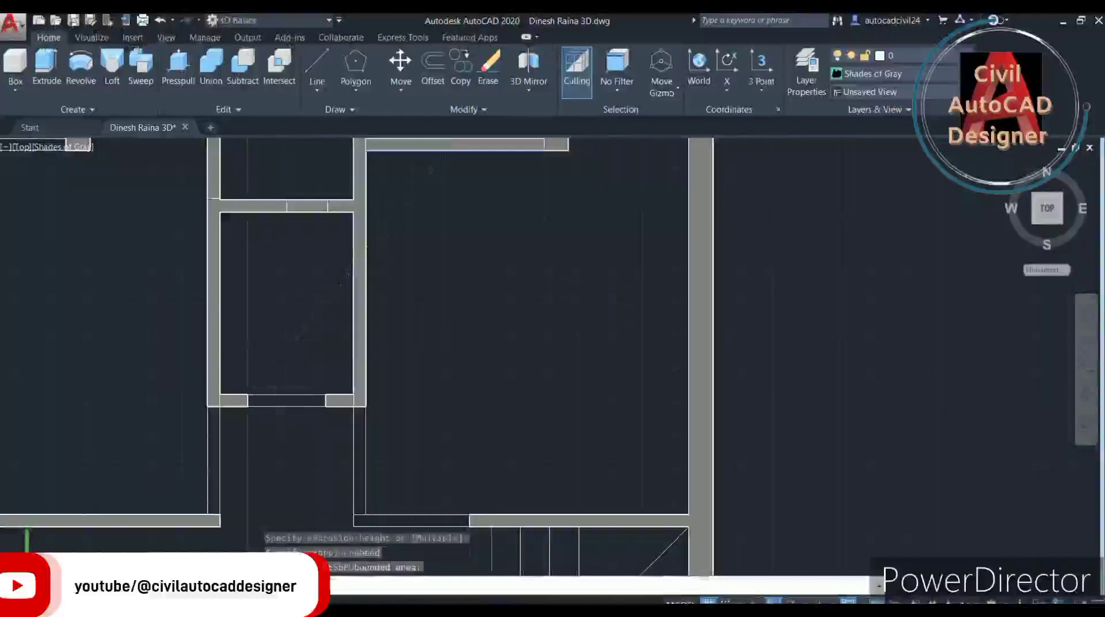
key(Return)
click(280, 399)
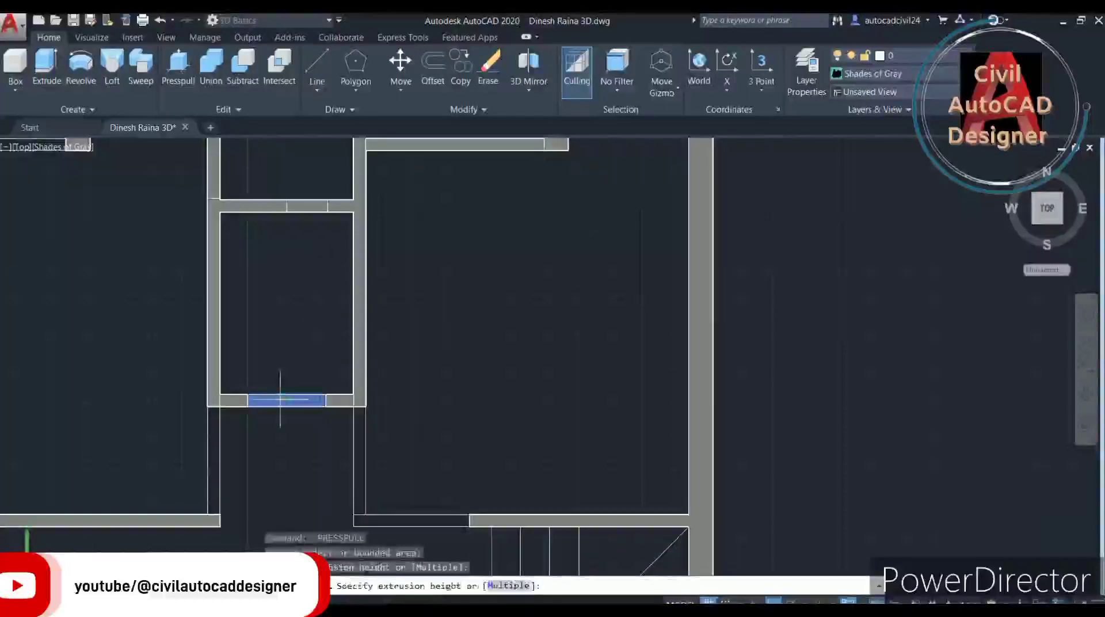
click(279, 360)
Extrude the outlined wall strip and the lower part of the left wall into solids.
scroll(278, 360, down, 3)
mouse_move(284, 357)
middle_down()
mouse_move(303, 355)
mouse_move(236, 323)
middle_up()
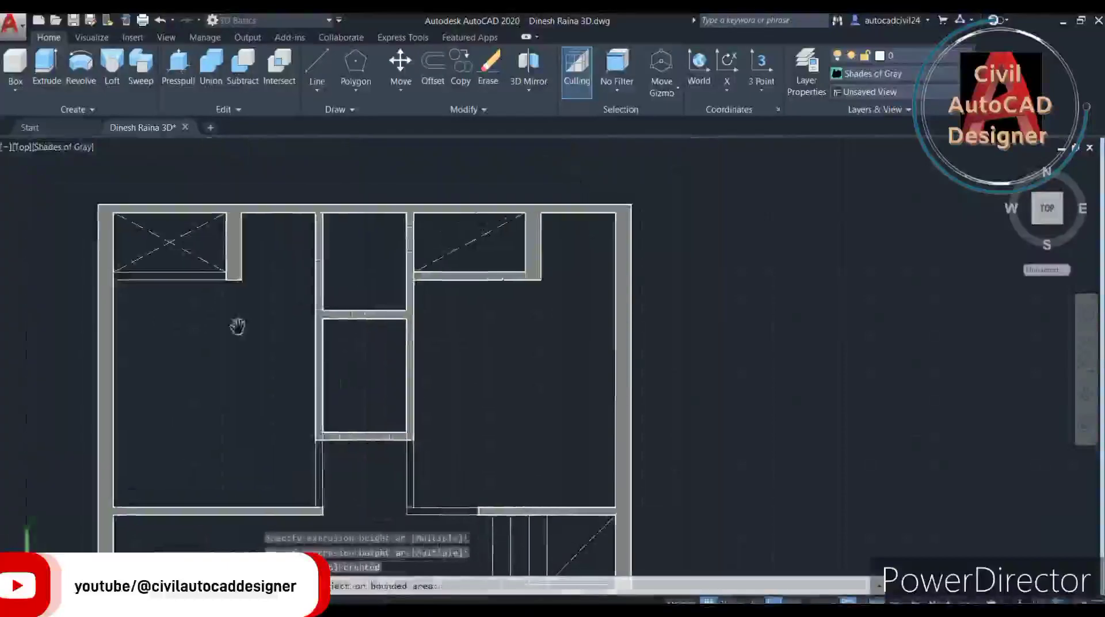
scroll(237, 324, up, 2)
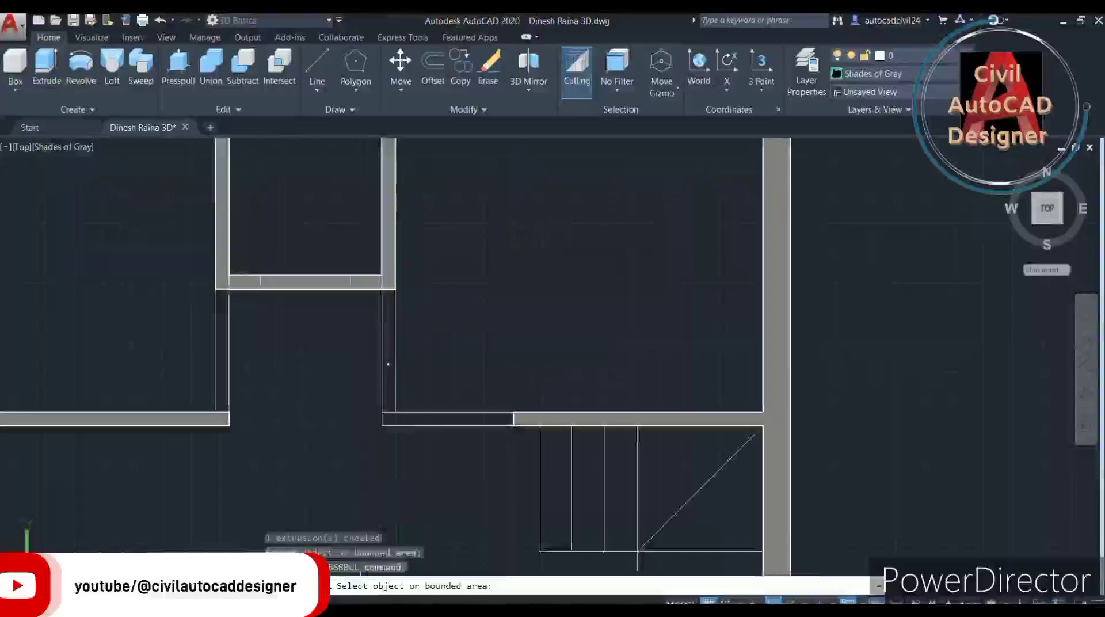
click(388, 363)
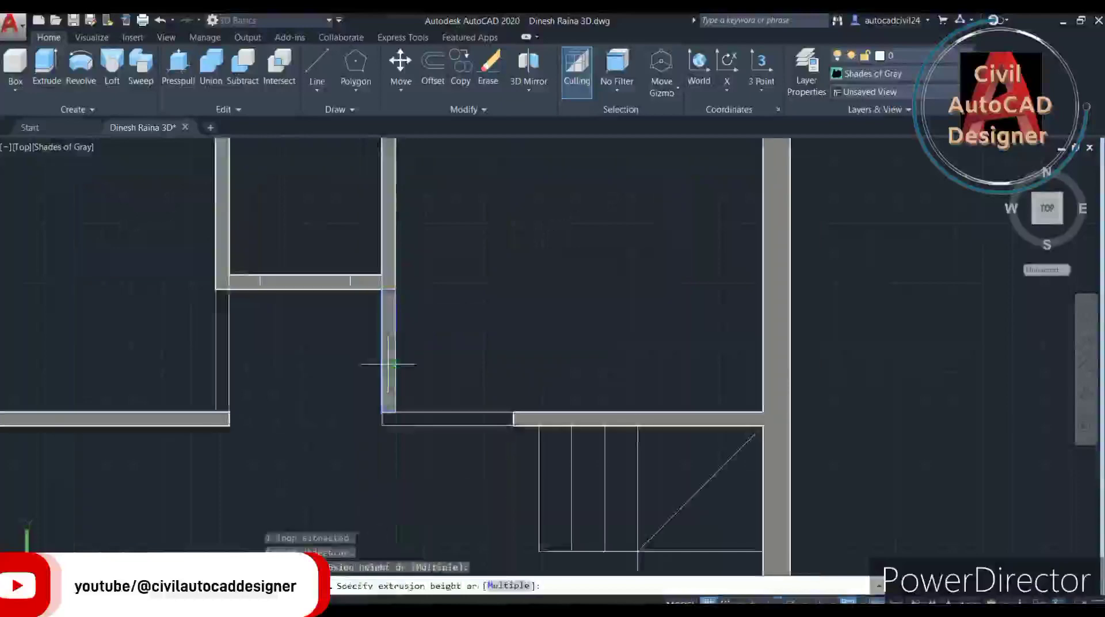
click(223, 353)
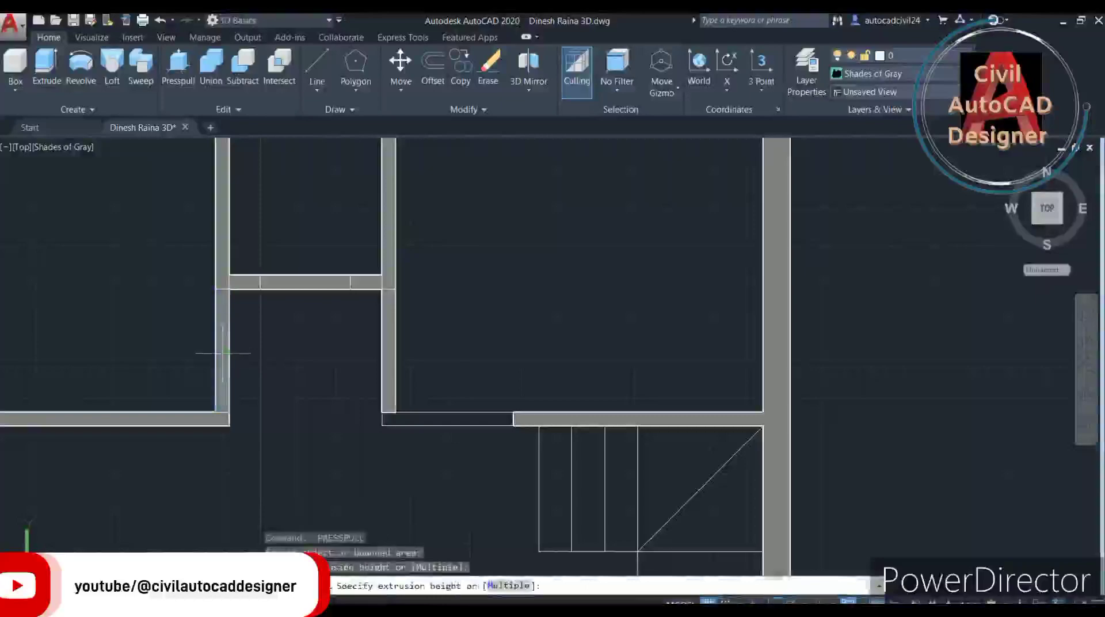
scroll(441, 412, up, 2)
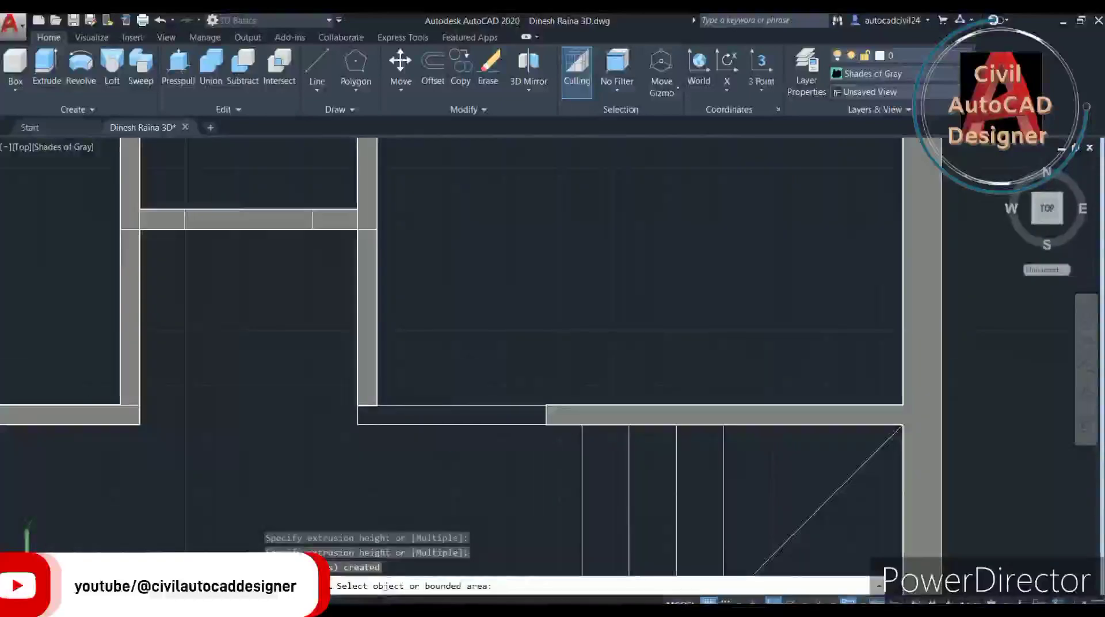
Presspull the wall gap beside the staircase to a height of 9.
click(438, 415)
text(9)
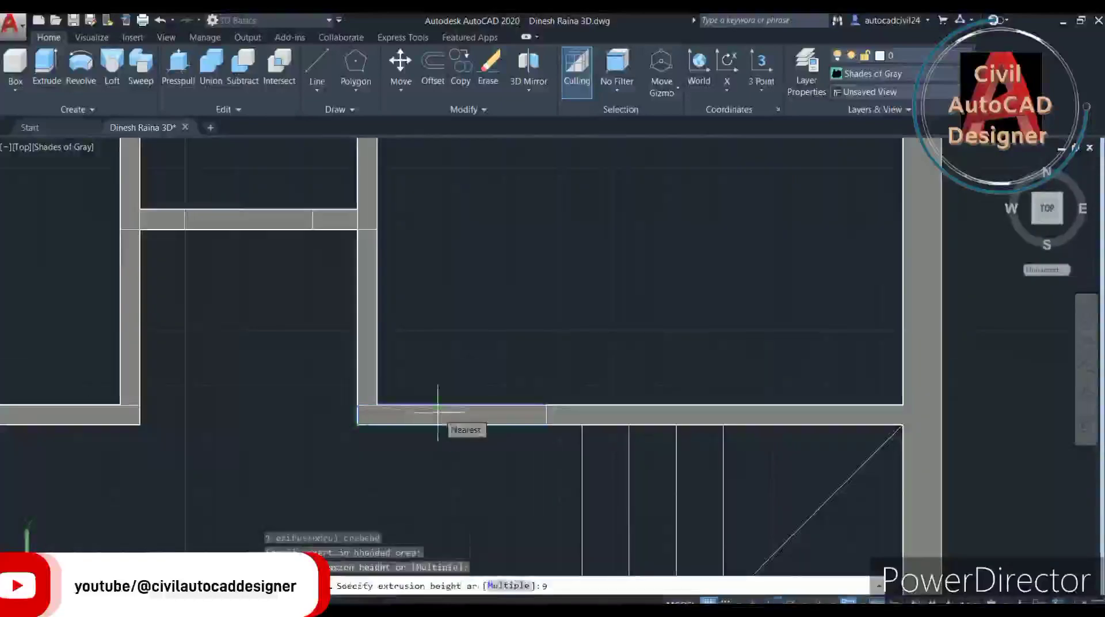
key(Return)
scroll(438, 412, down, 4)
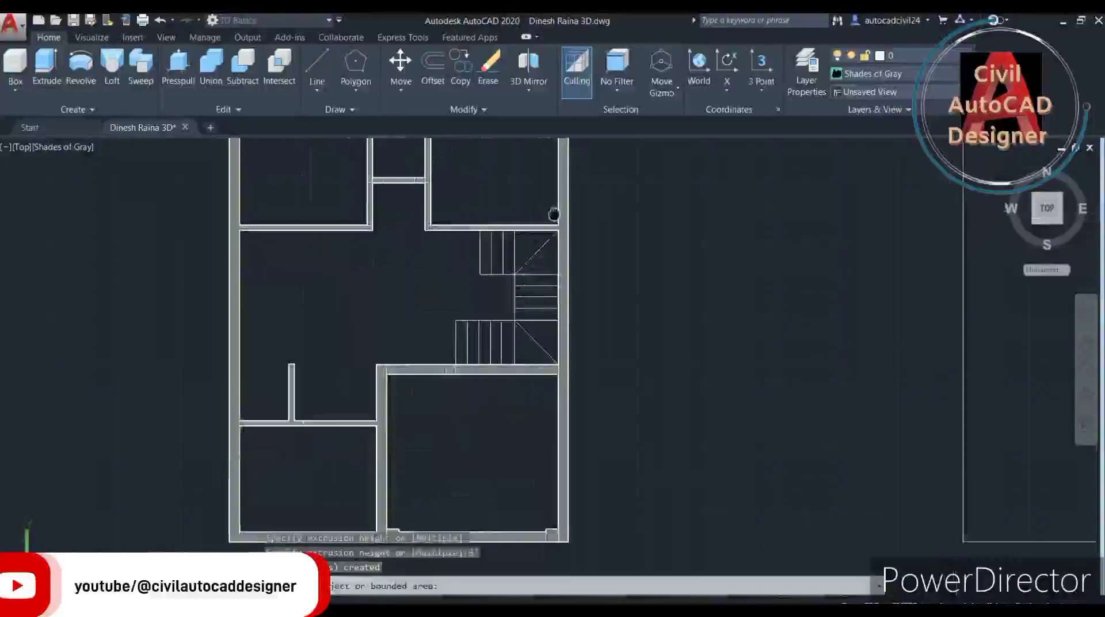
middle_drag(553, 214, 605, 160)
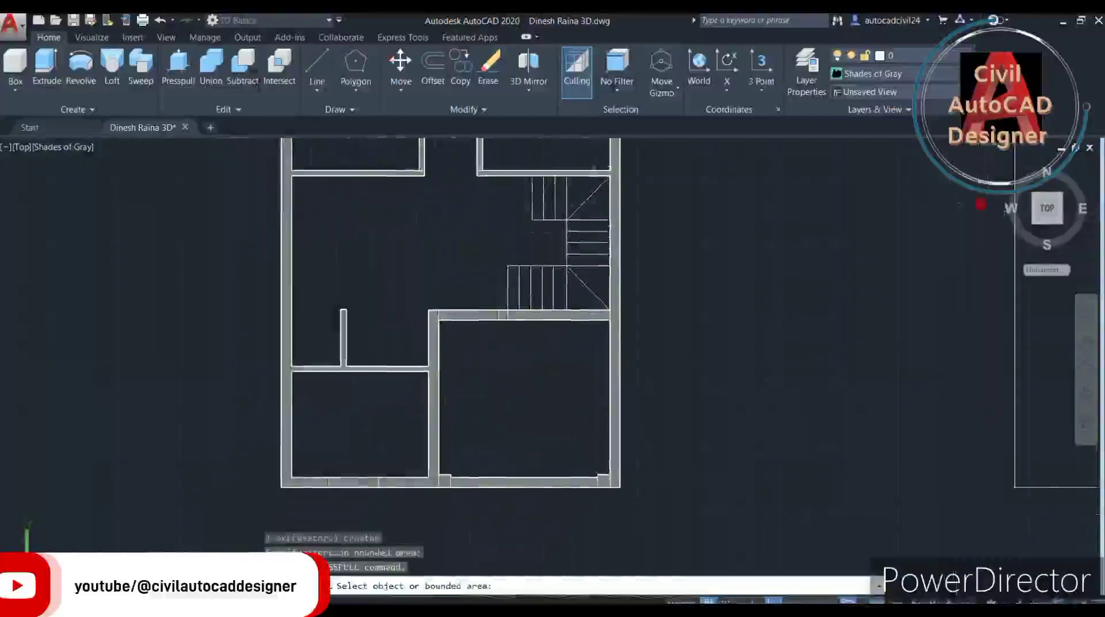
Switch to the southwest isometric view and zoom into the walls near the stairs.
key(Return)
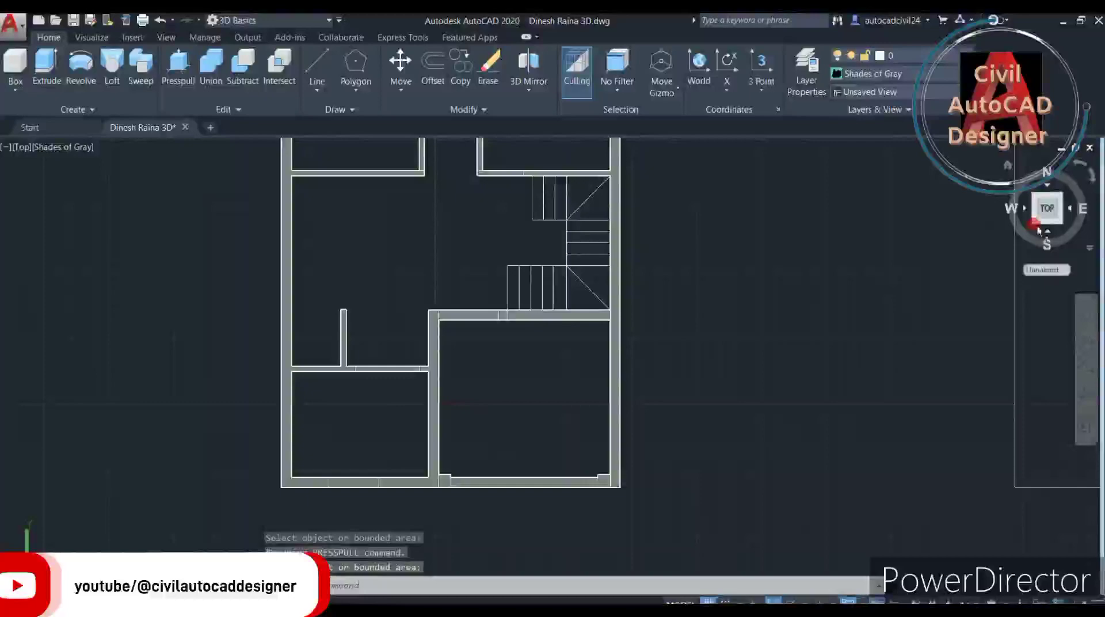
click(1034, 223)
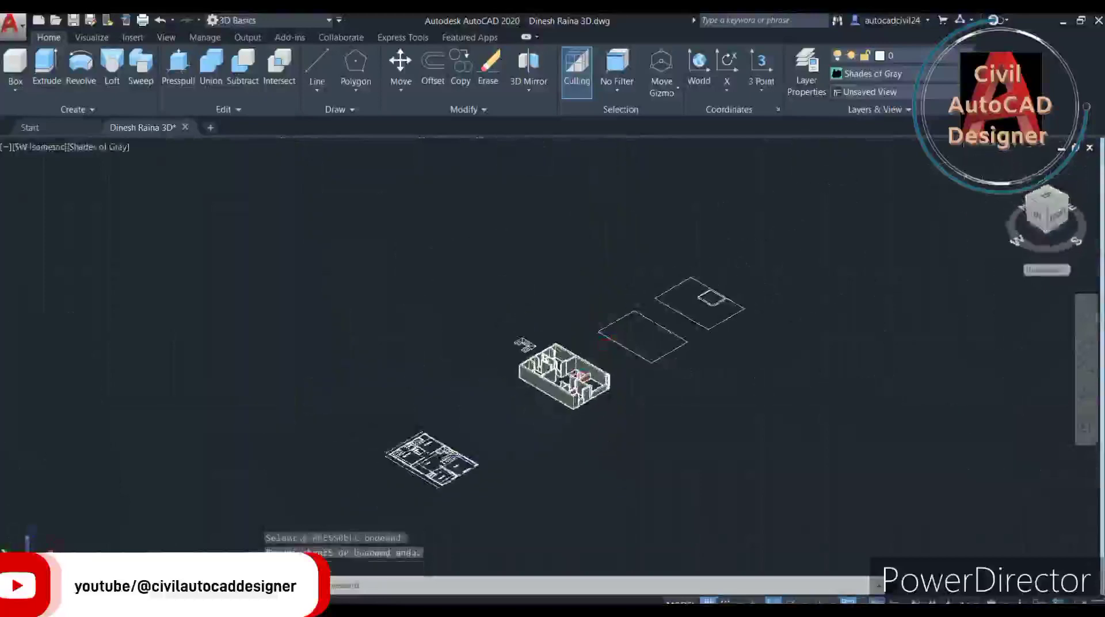
scroll(565, 374, up, 10)
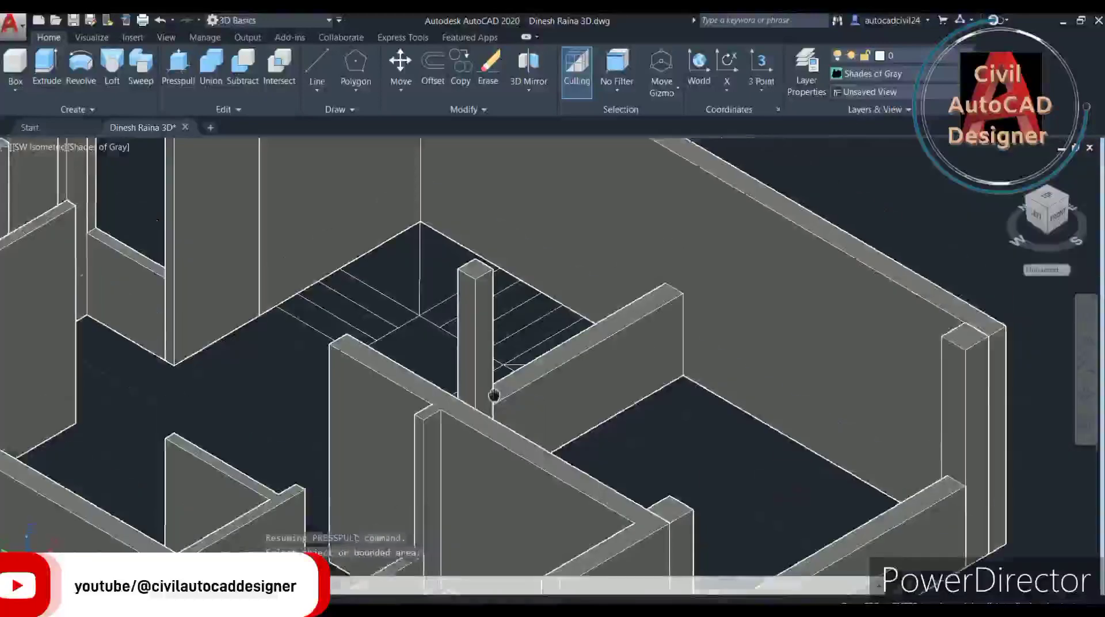
middle_drag(493, 395, 518, 570)
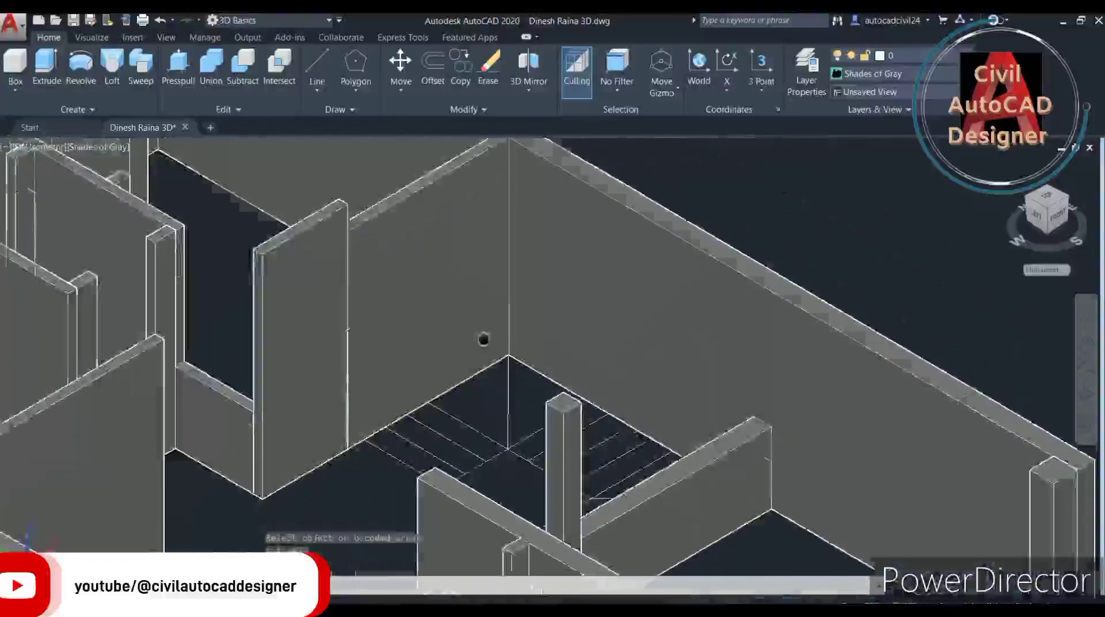
middle_drag(484, 338, 422, 251)
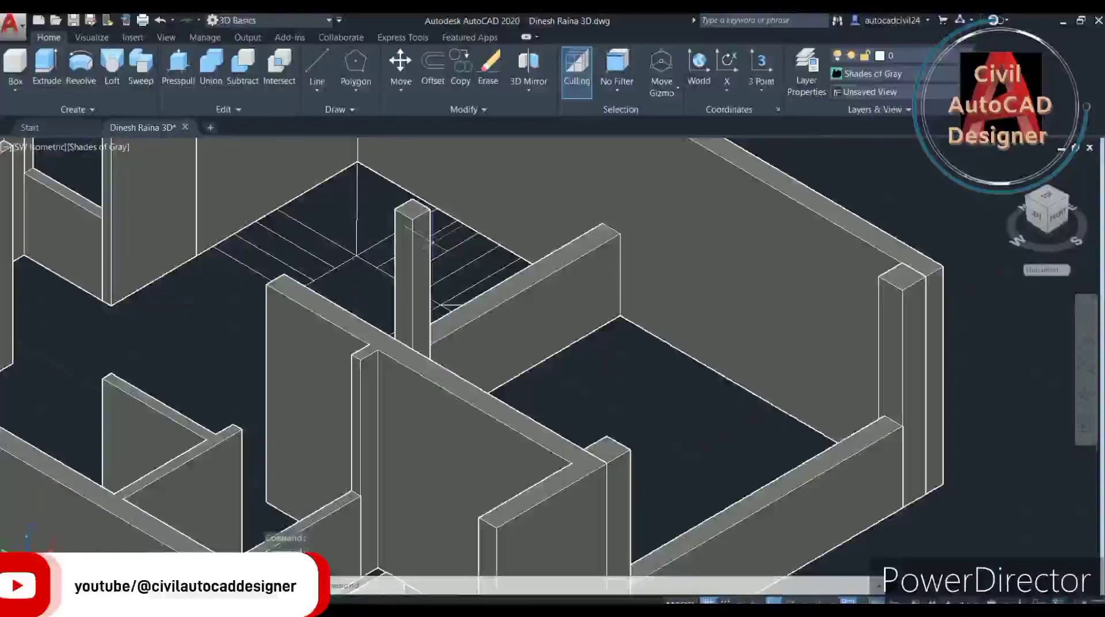
scroll(444, 247, up, 2)
scroll(527, 401, up, 3)
scroll(528, 402, up, 2)
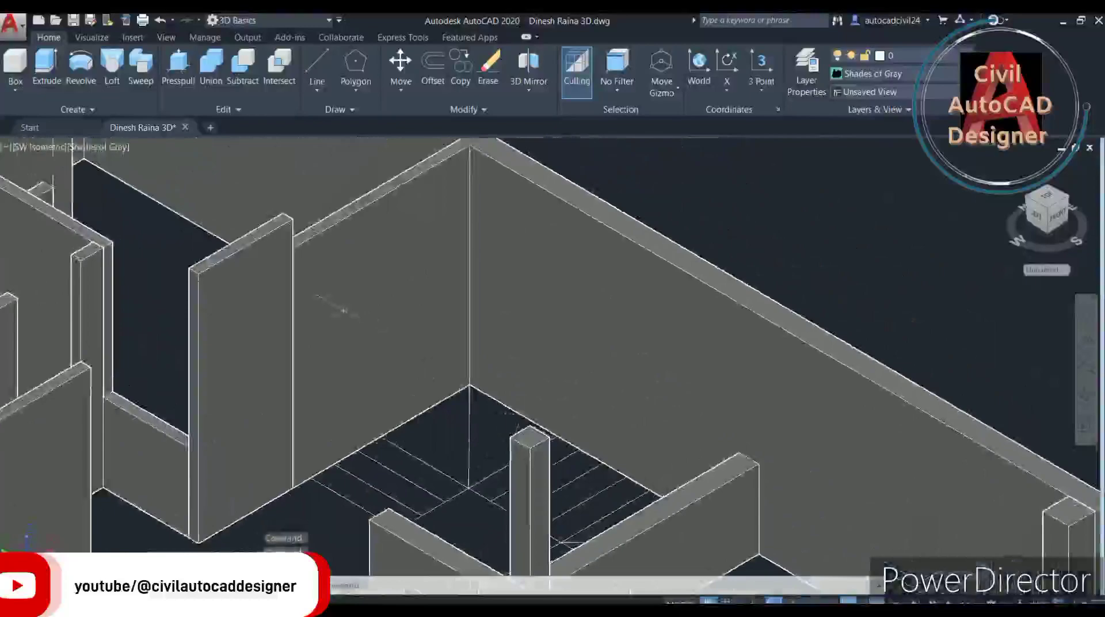
scroll(428, 372, up, 3)
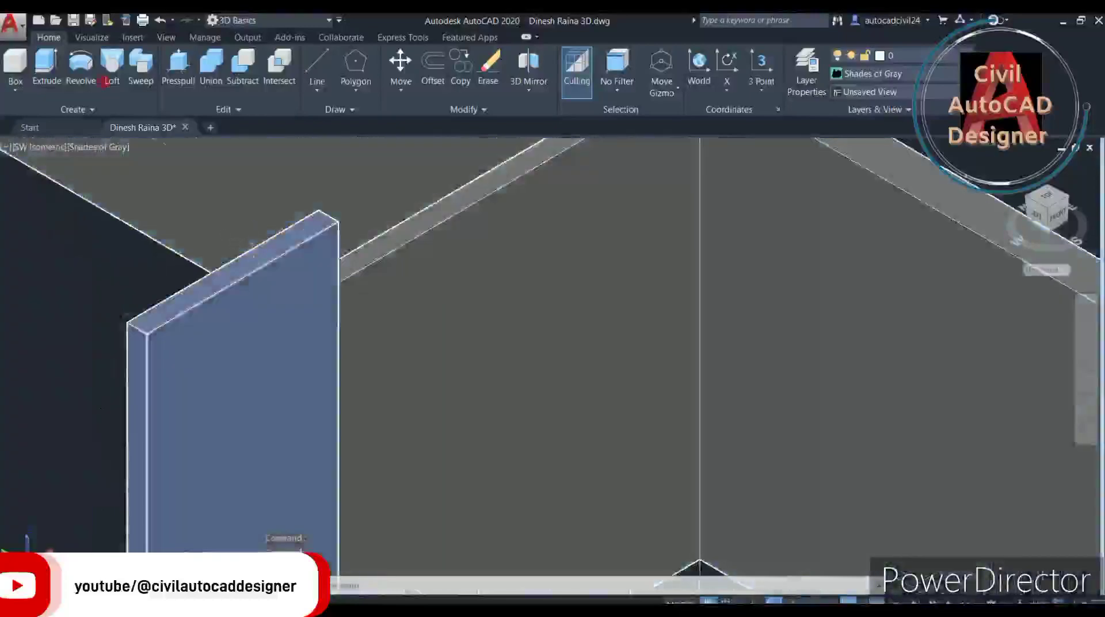
scroll(365, 344, up, 2)
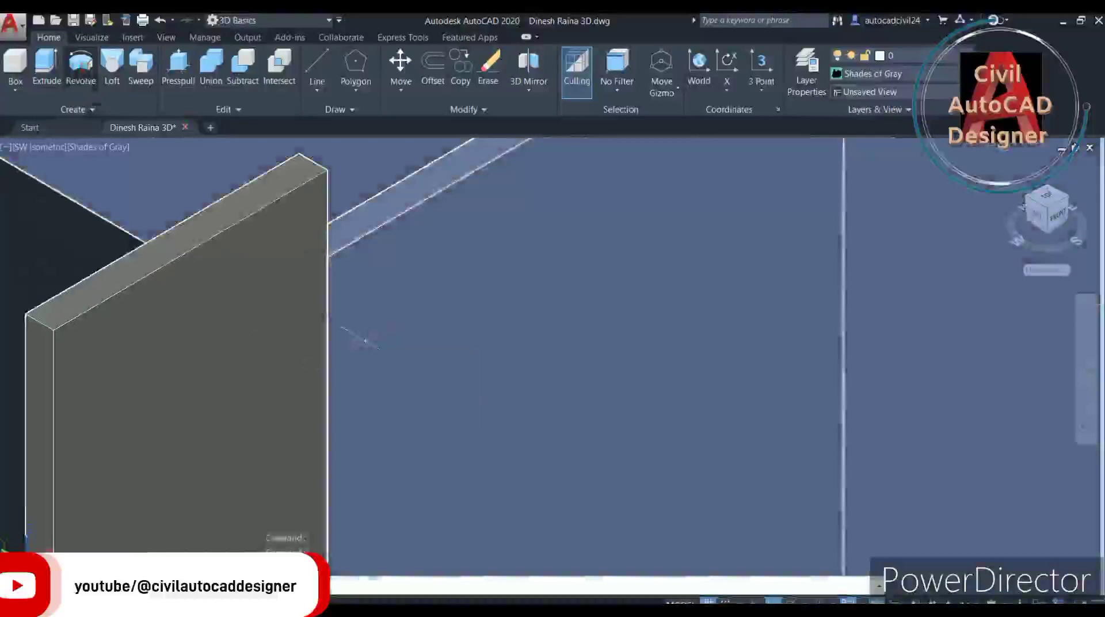
Measure the distance between adjacent wall tops, a vertical 1'-0" step.
text(3d)
key(Return)
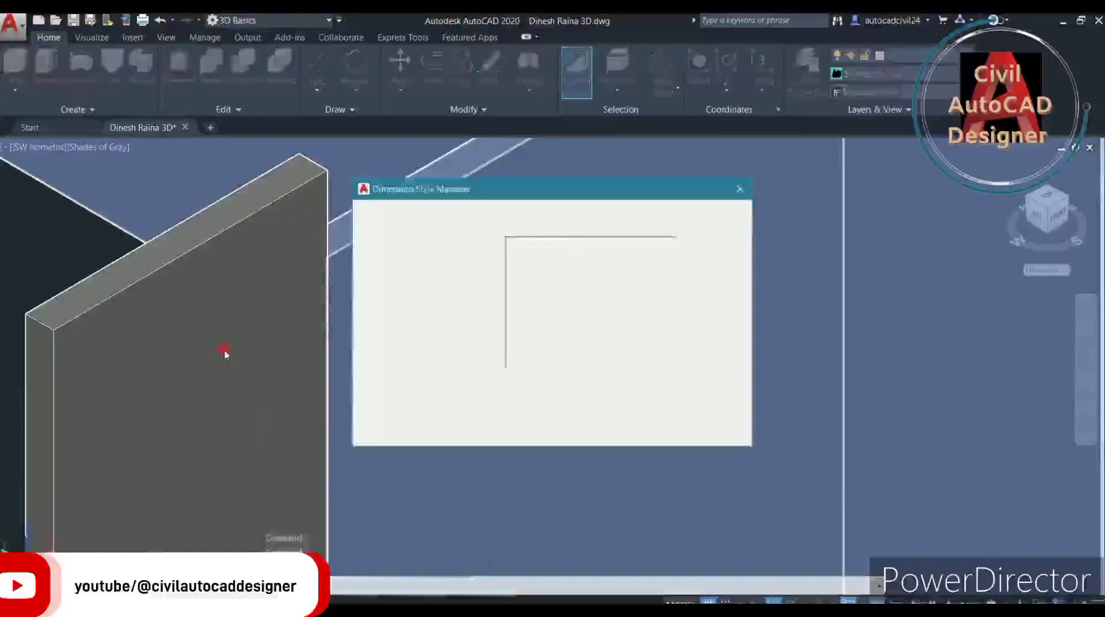
key(Escape)
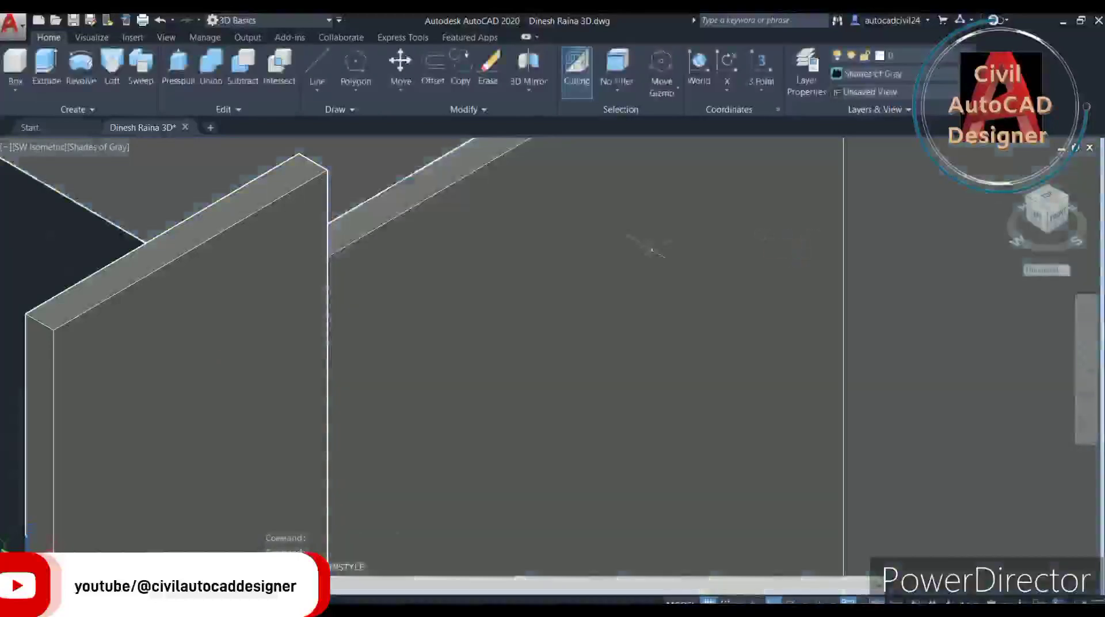
text(l)
key(Return)
scroll(333, 252, up, 5)
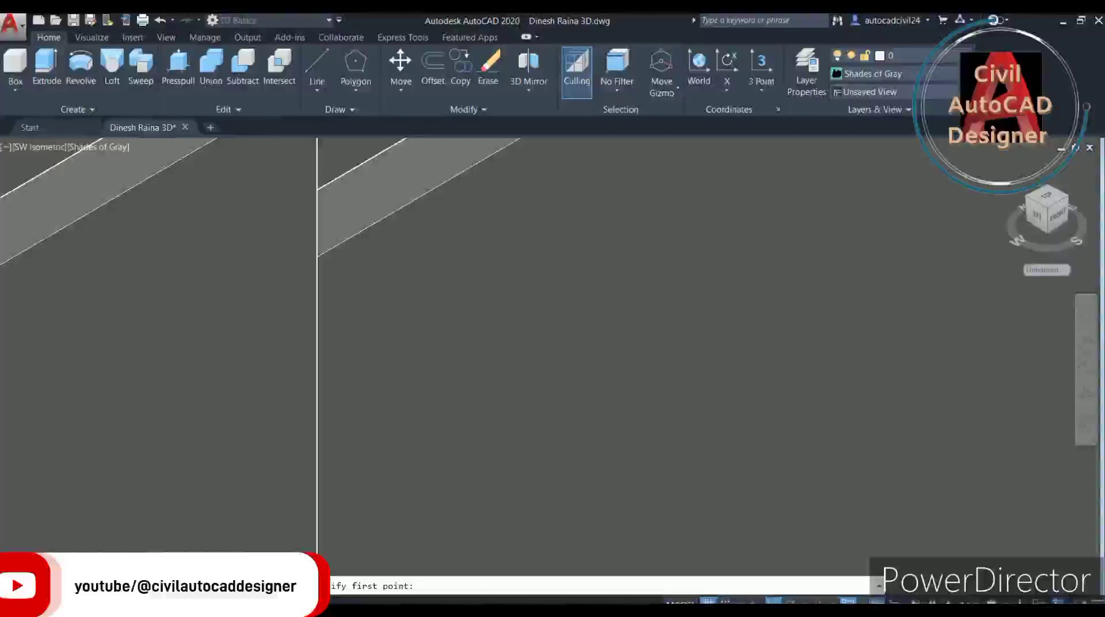
scroll(317, 345, down, 3)
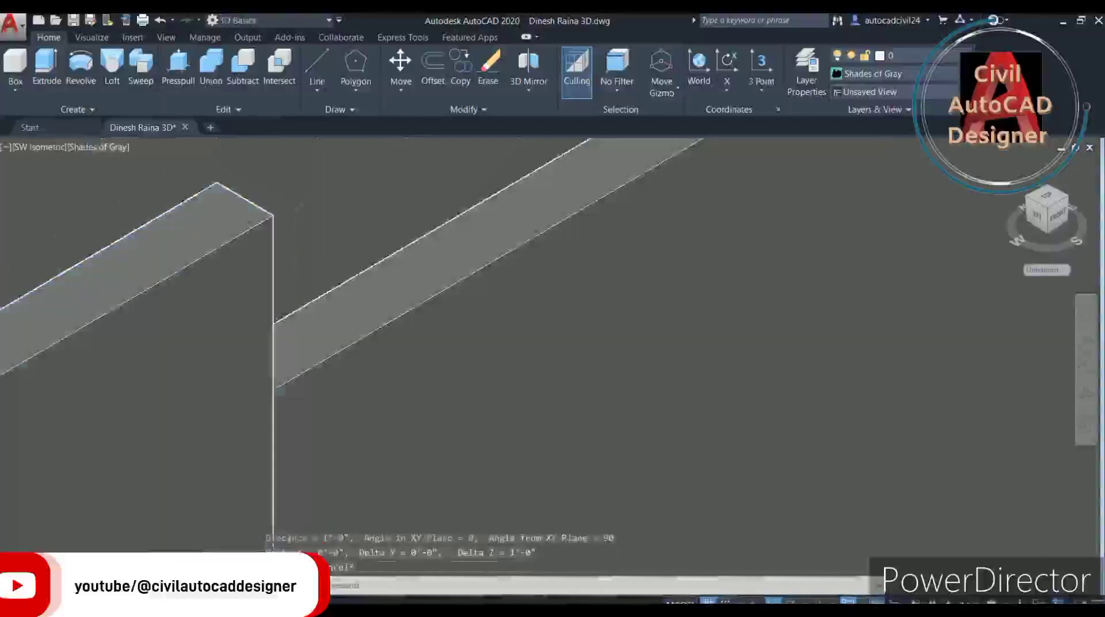
scroll(504, 469, down, 2)
scroll(169, 271, up, 2)
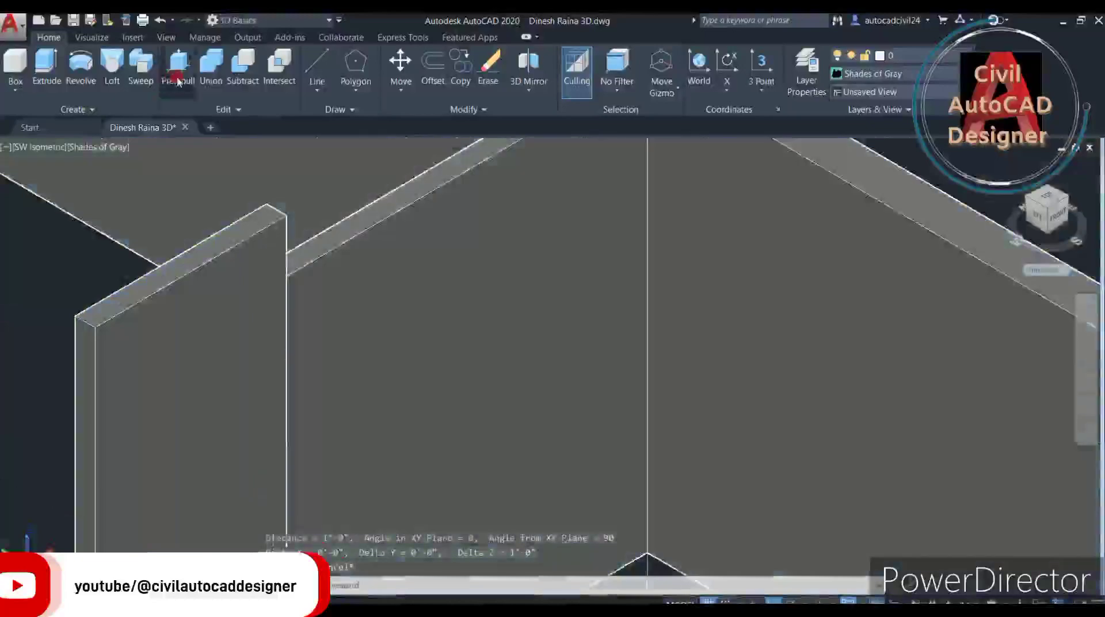
Presspull the lower wall top near the stairs up to full wall height.
click(177, 67)
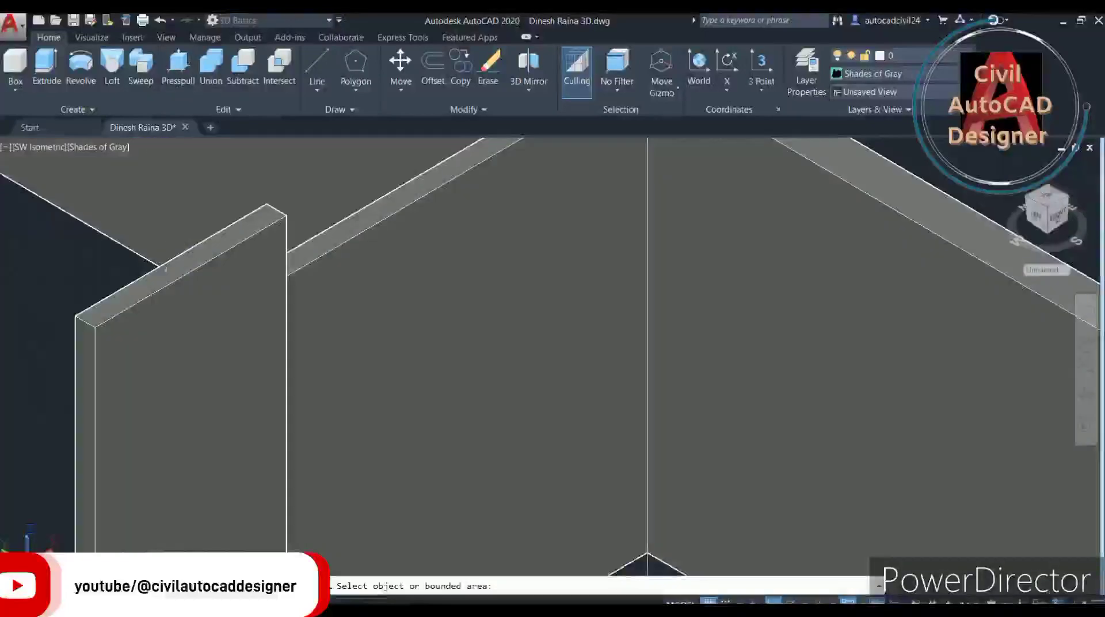
click(165, 271)
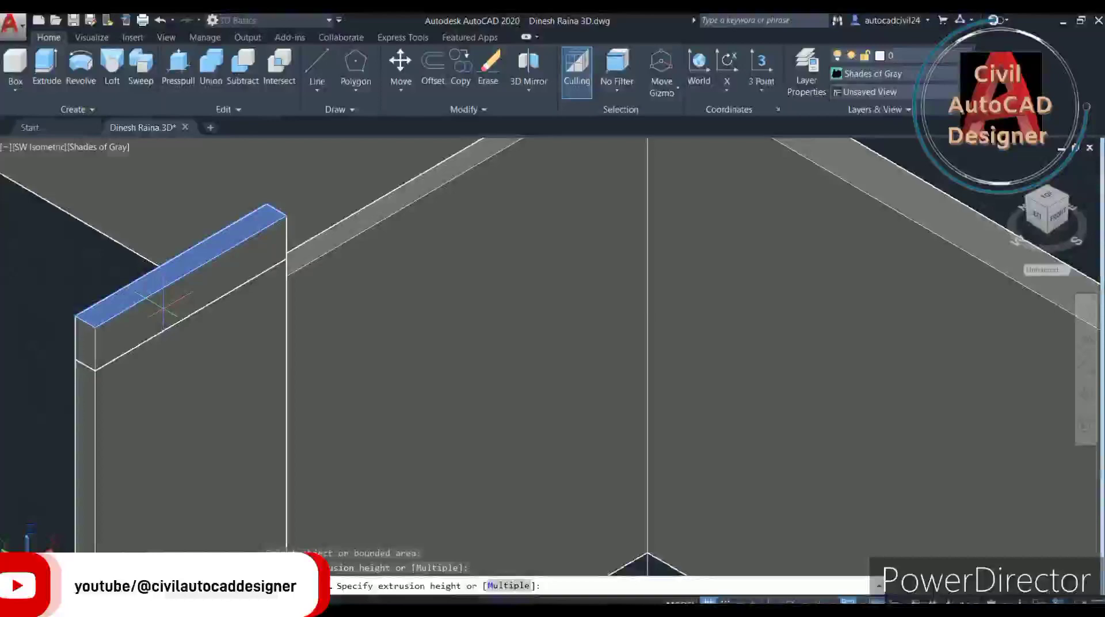
click(163, 309)
scroll(162, 309, down, 5)
scroll(241, 346, up, 3)
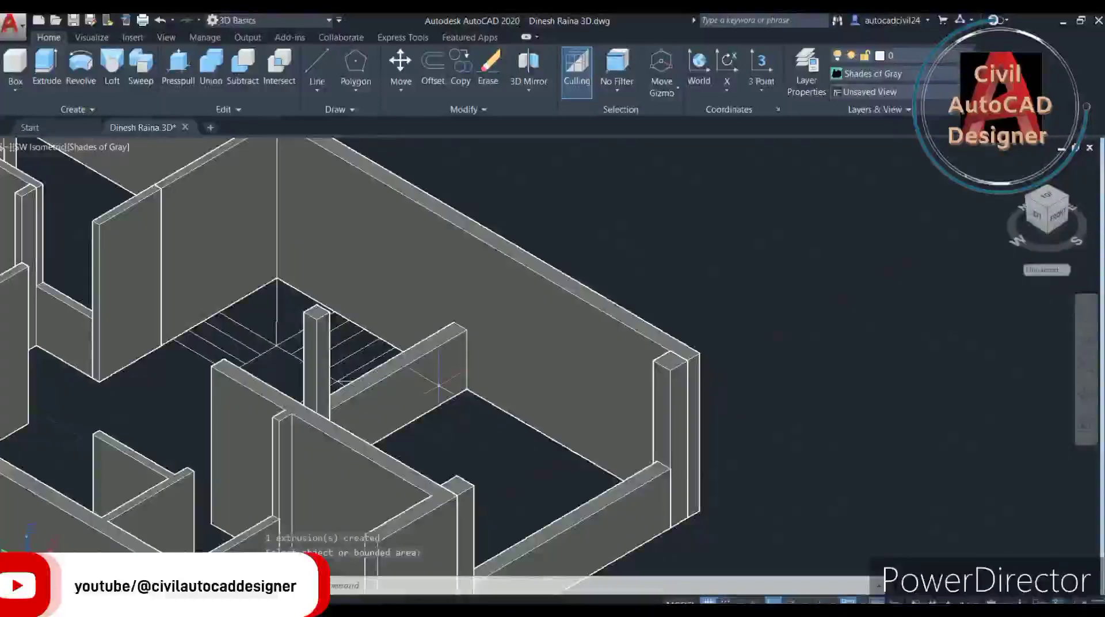
Orbit to the front, select the low wall block under the wide opening, and start MOVE.
scroll(242, 346, up, 2)
mouse_move(241, 346)
middle_down()
mouse_move(562, 242)
mouse_move(457, 167)
mouse_move(389, 331)
middle_up()
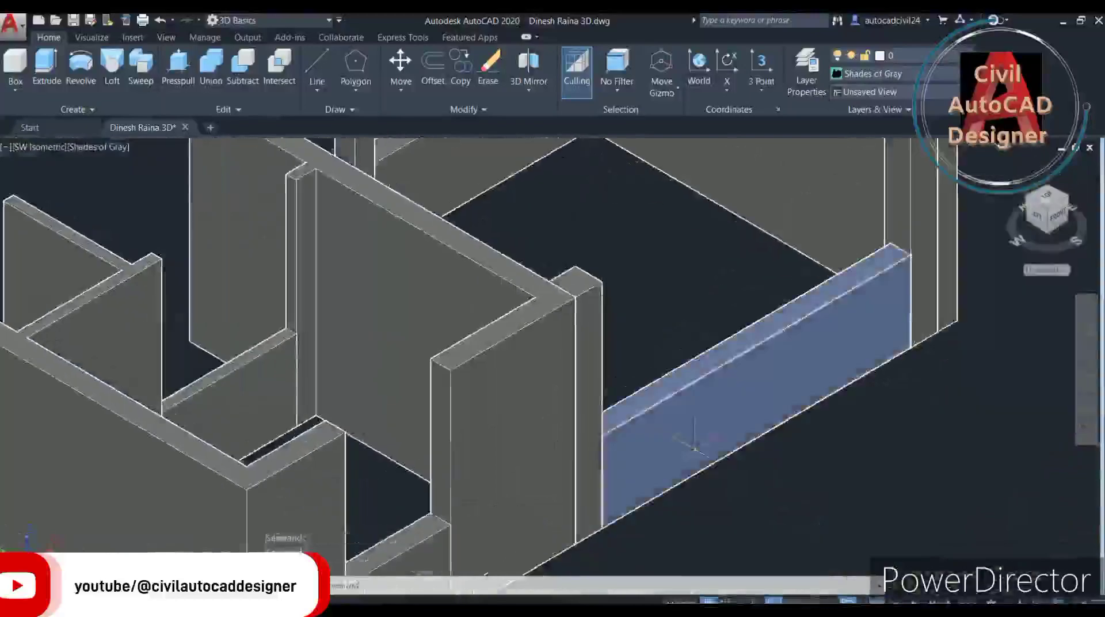
scroll(671, 464, up, 2)
scroll(645, 469, up, 2)
mouse_move(646, 469)
shift+middle_down()
mouse_move(593, 456)
mouse_move(583, 370)
shift+middle_up()
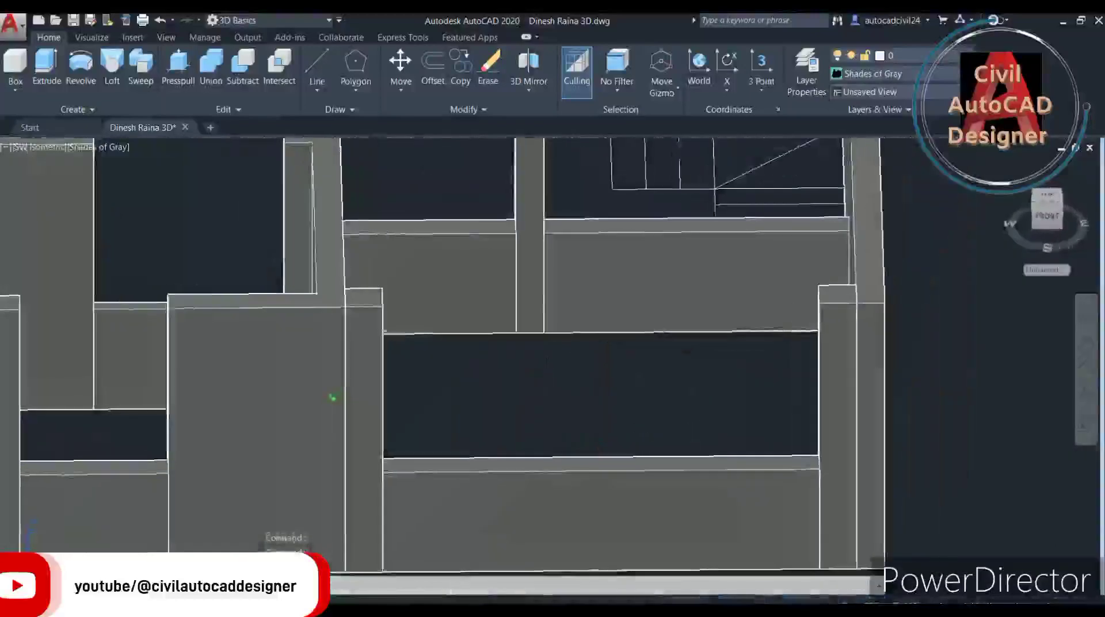
scroll(583, 370, down, 3)
scroll(684, 296, up, 2)
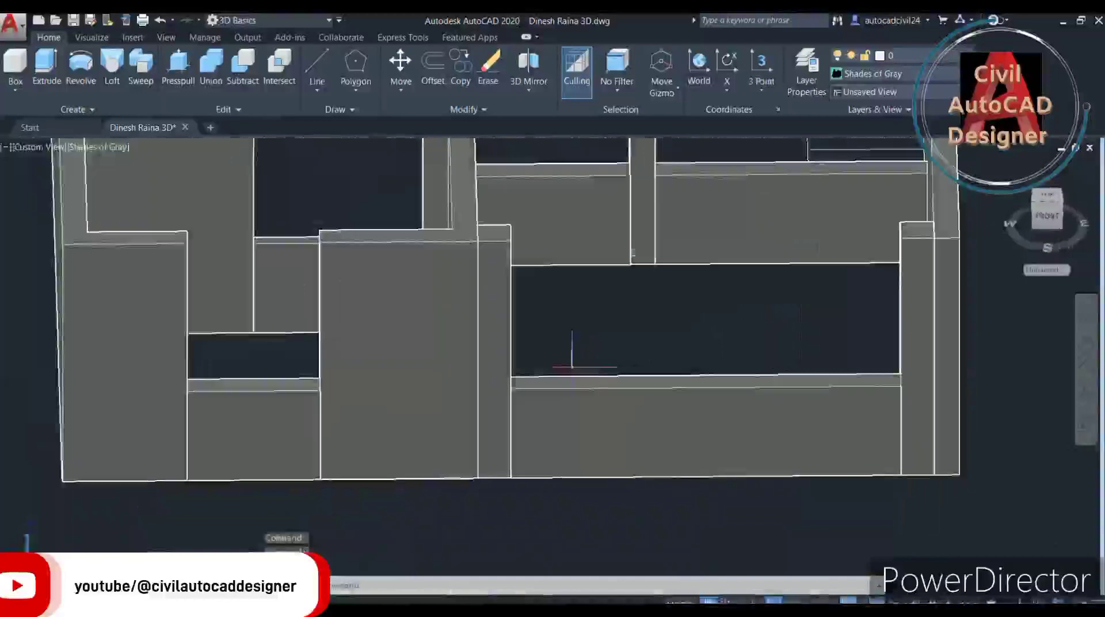
click(613, 397)
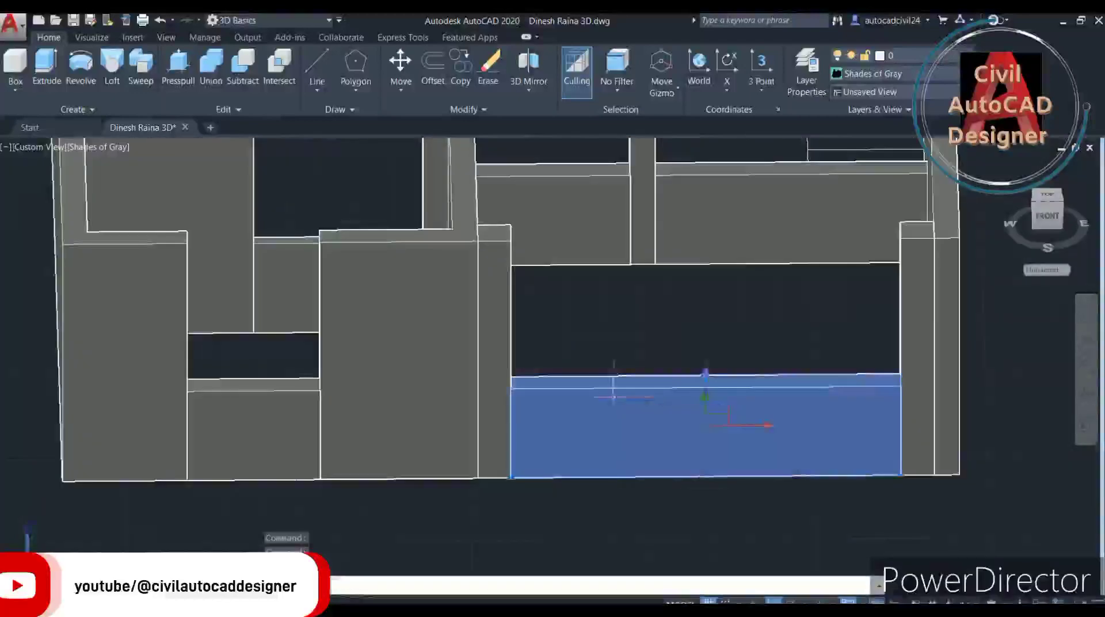
text(m)
scroll(612, 397, up, 1)
key(Return)
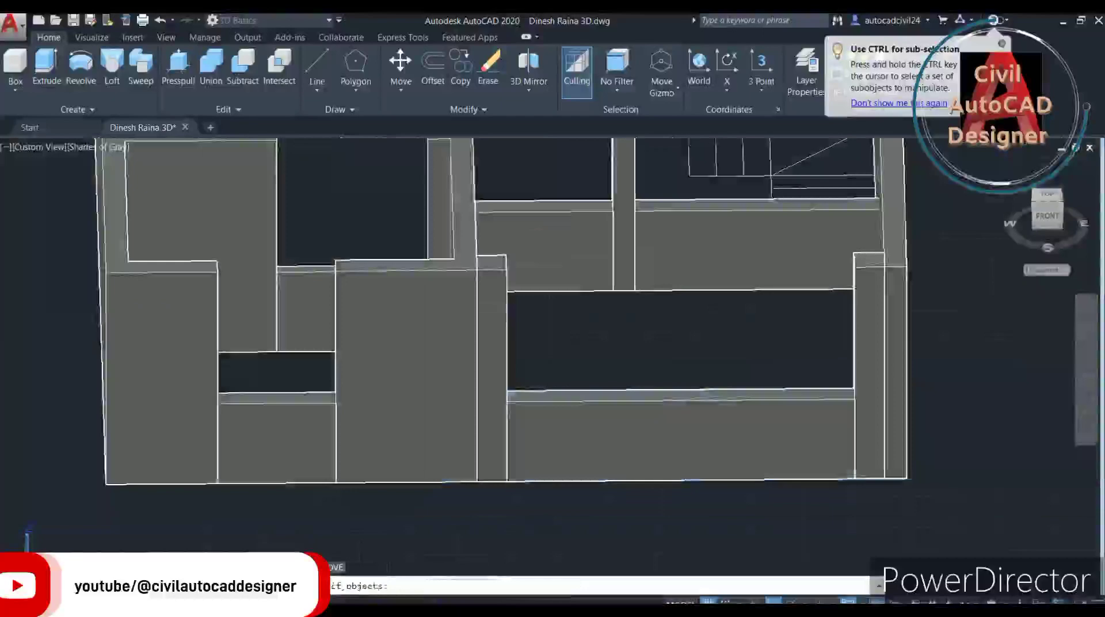
Add the upper, left and fourth wall blocks to the move and pick a block corner as base point.
click(546, 247)
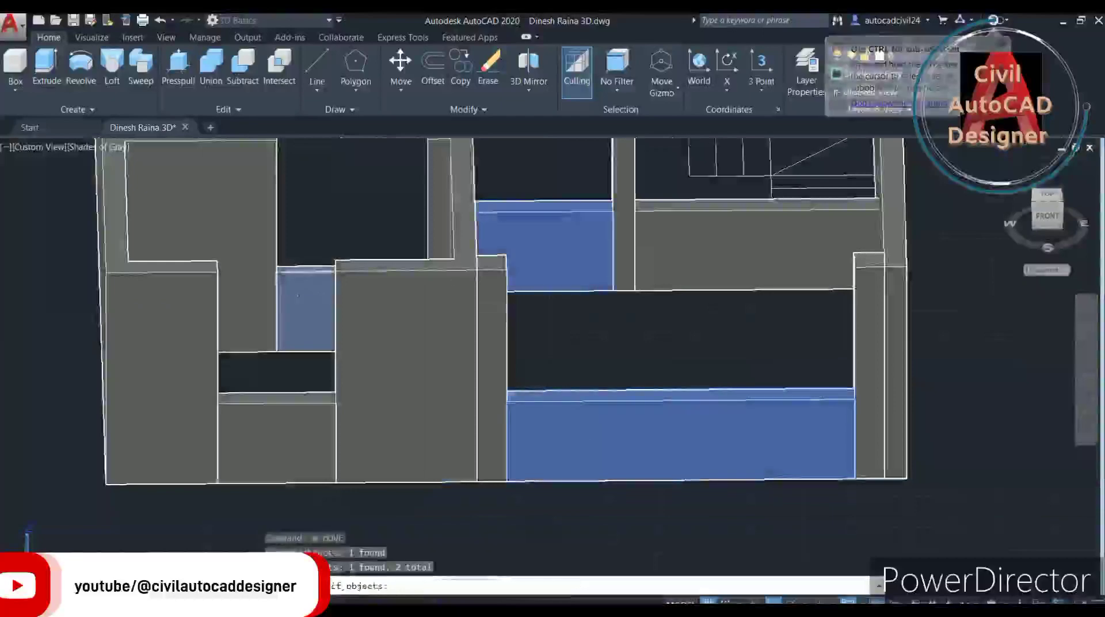
click(320, 295)
scroll(321, 295, down, 3)
middle_drag(386, 299, 386, 473)
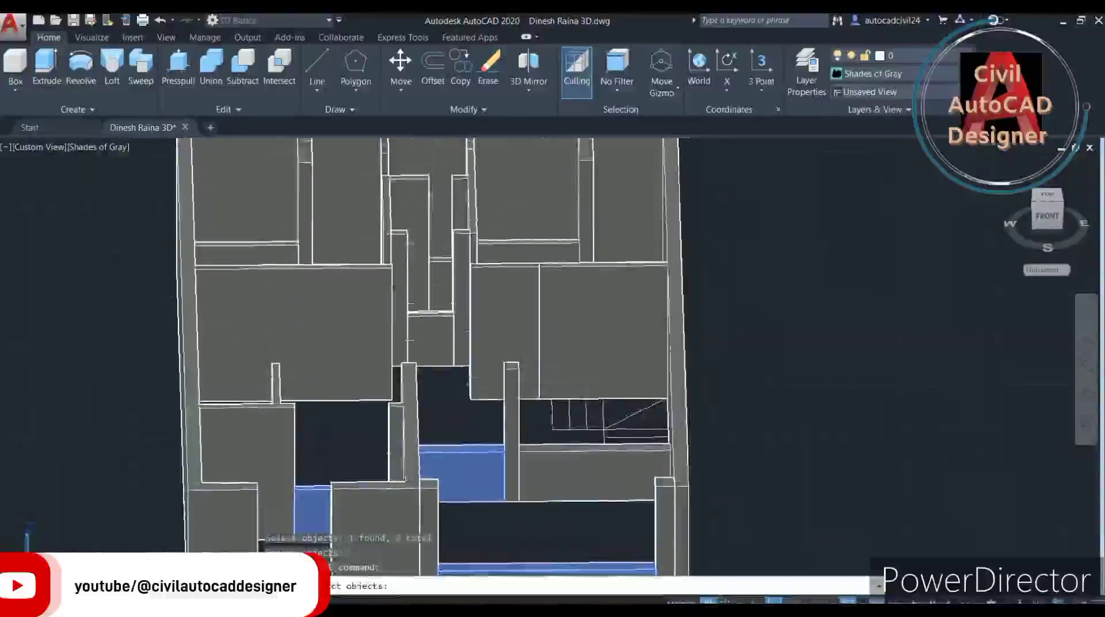
scroll(456, 335, up, 2)
scroll(456, 334, up, 2)
click(419, 336)
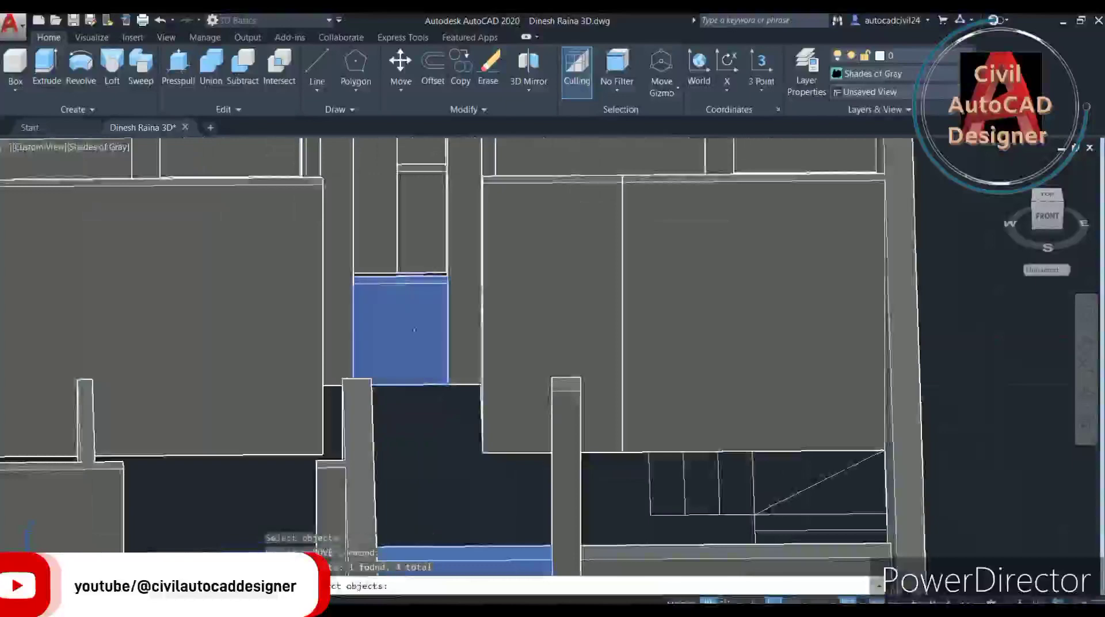
key(Return)
scroll(415, 330, up, 2)
scroll(449, 305, up, 3)
scroll(469, 278, up, 2)
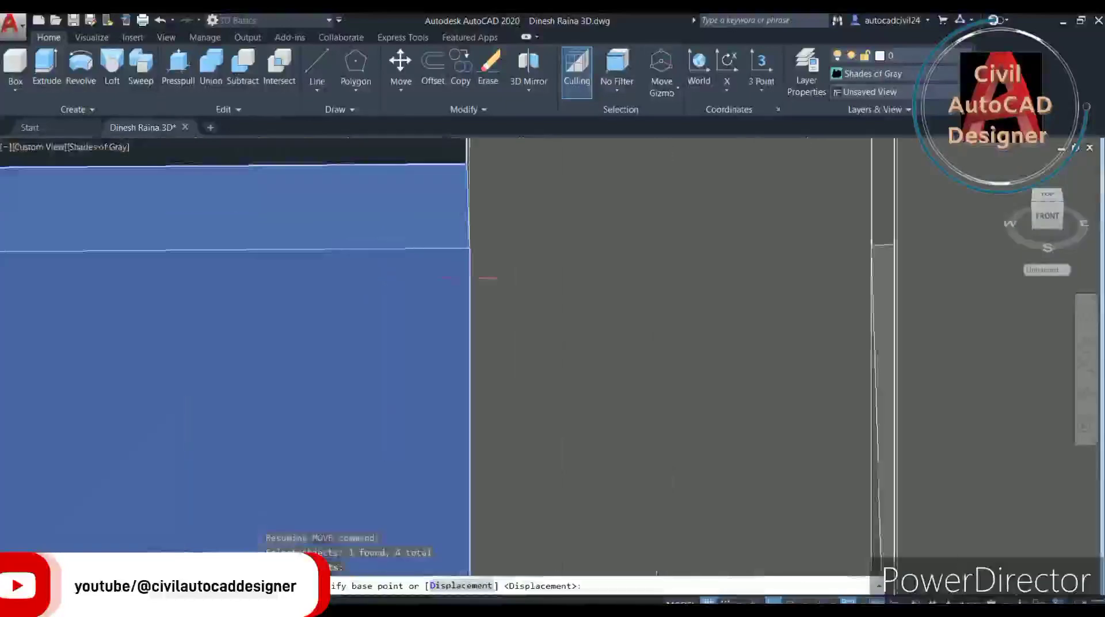
scroll(469, 248, up, 1)
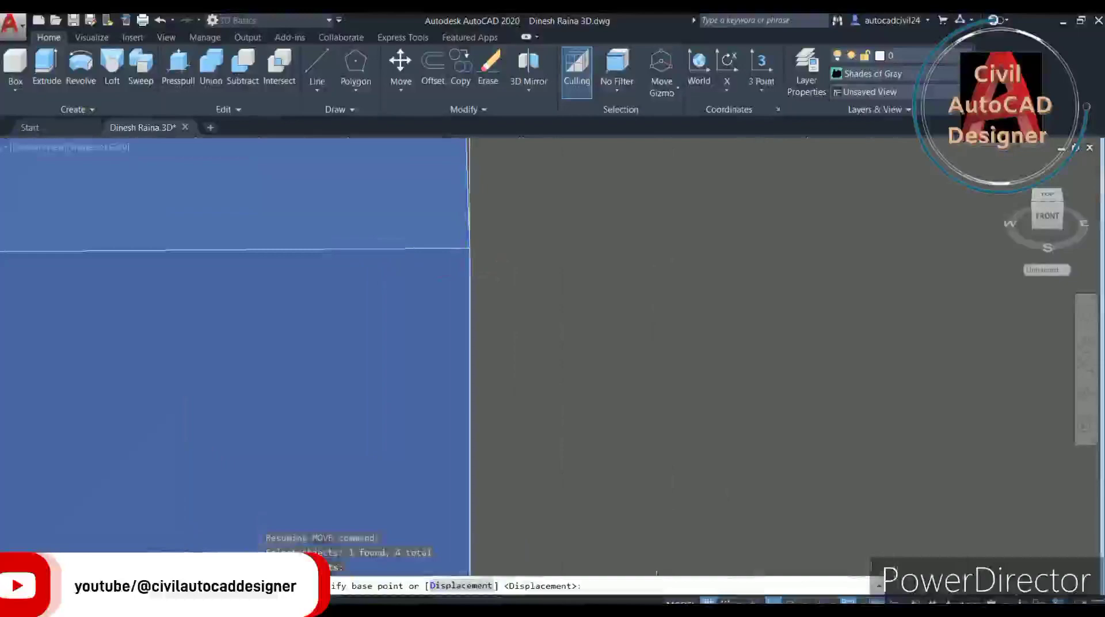
click(469, 248)
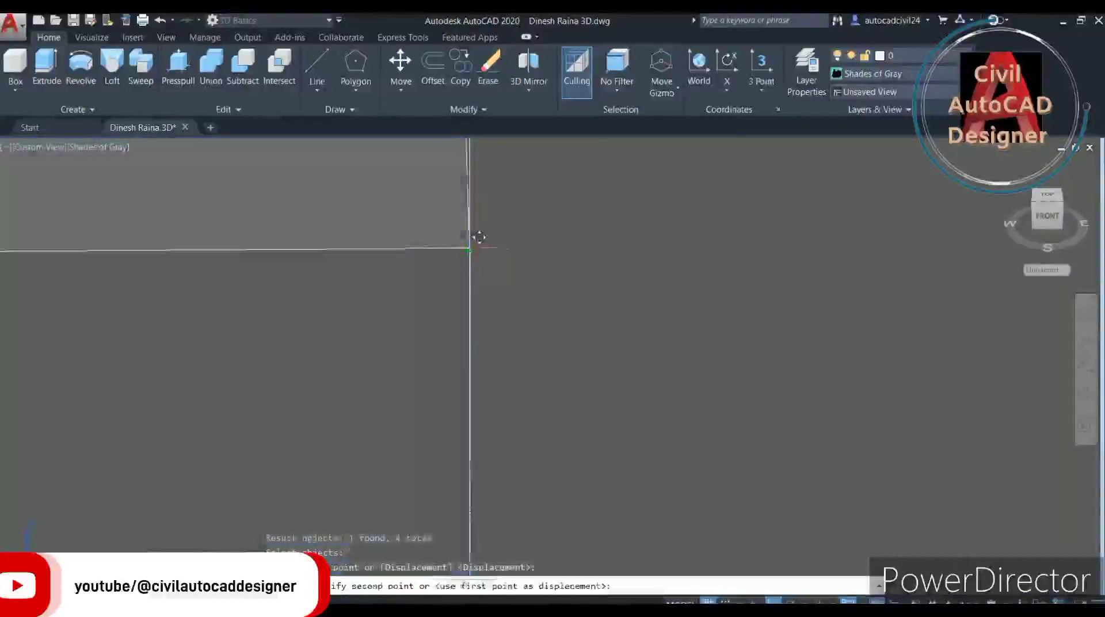
Orbit to a plan view and select the three boxes in the left rooms to move.
scroll(484, 207, down, 2)
scroll(489, 192, down, 2)
scroll(488, 192, up, 2)
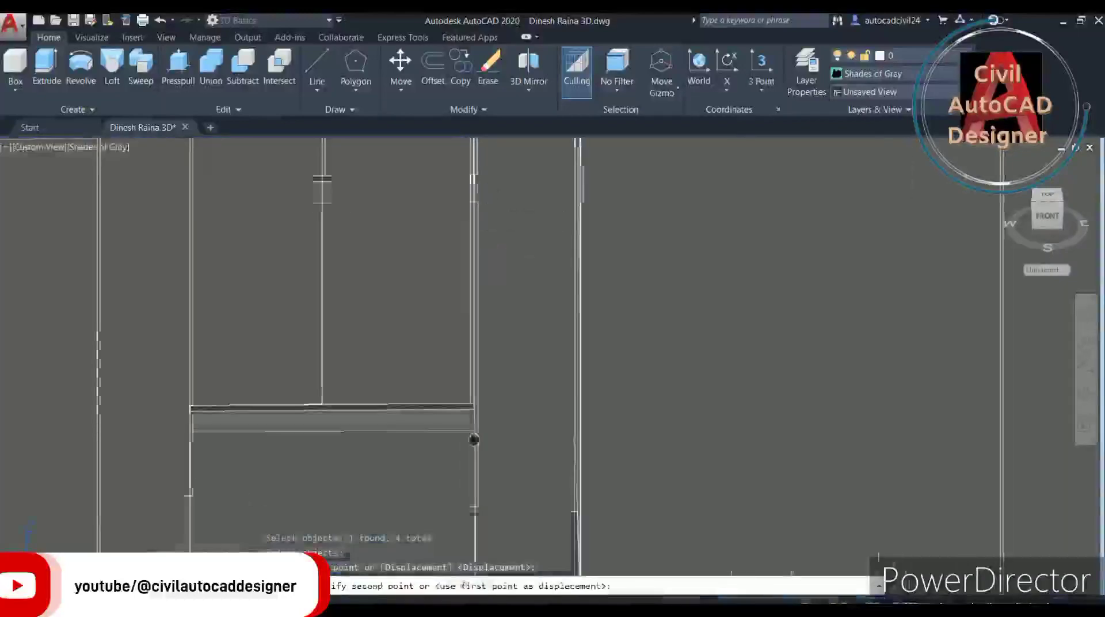
scroll(472, 288, down, 2)
scroll(462, 334, down, 2)
scroll(476, 178, down, 1)
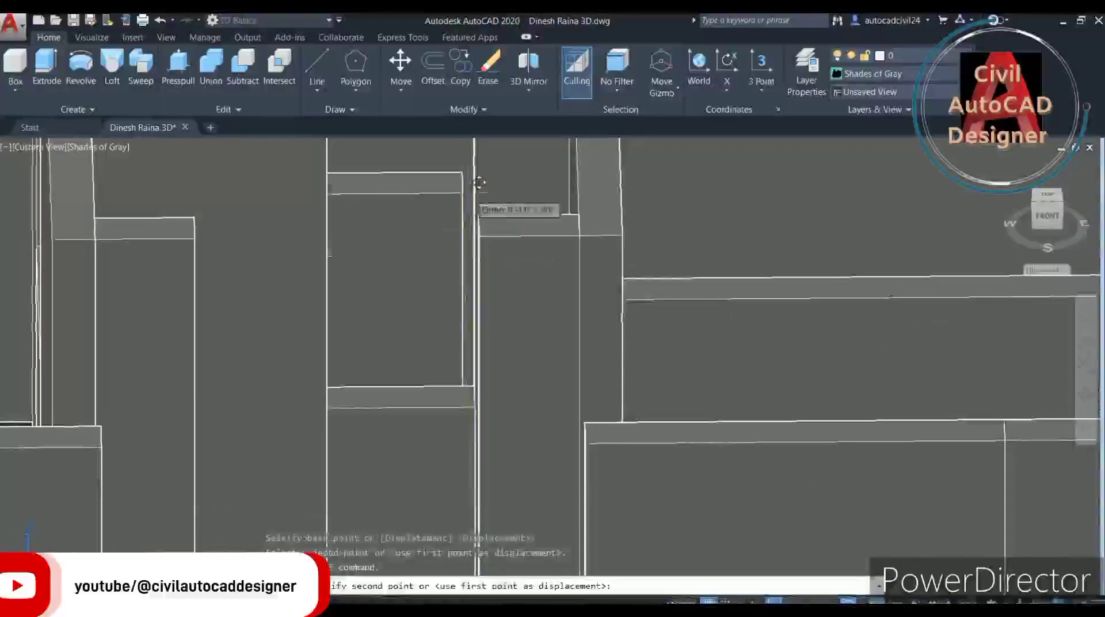
scroll(495, 259, up, 2)
scroll(523, 364, up, 2)
scroll(525, 377, up, 1)
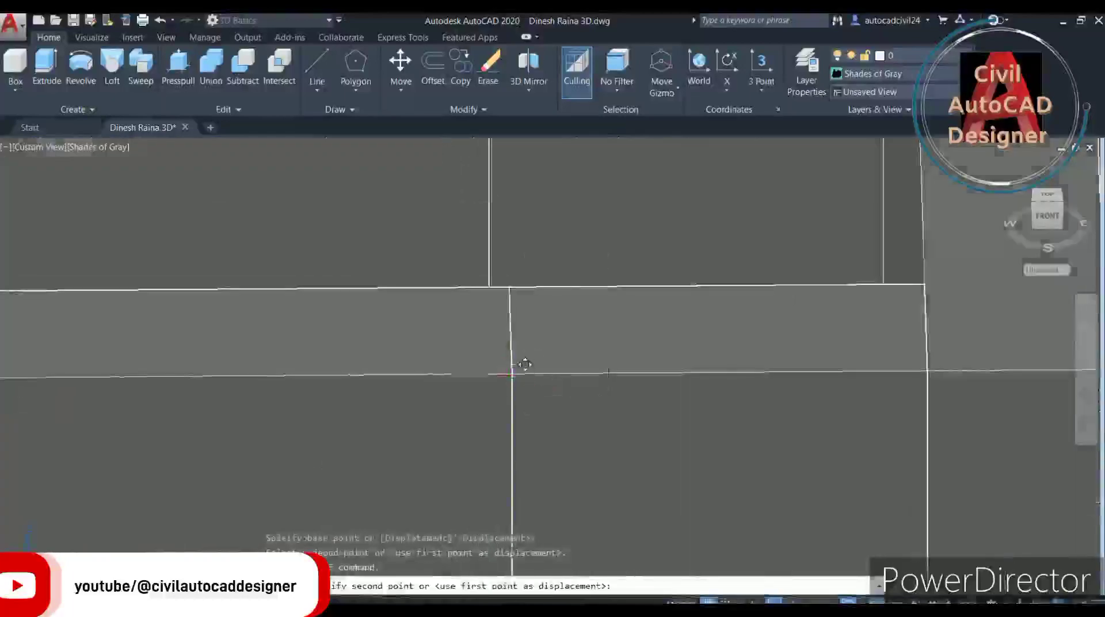
scroll(518, 374, up, 1)
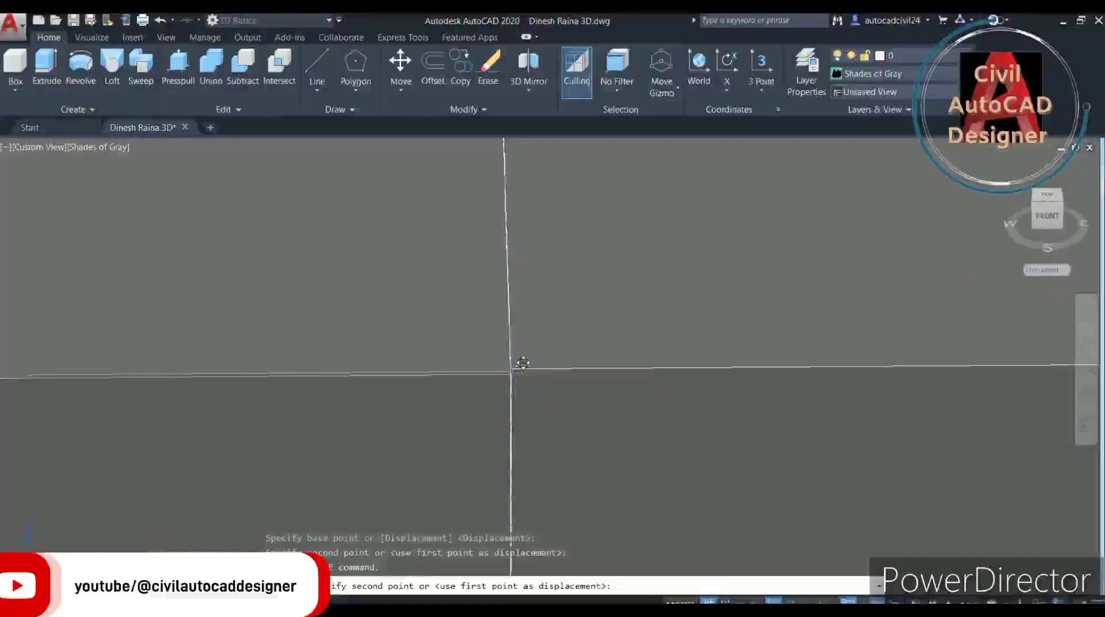
scroll(521, 359, down, 8)
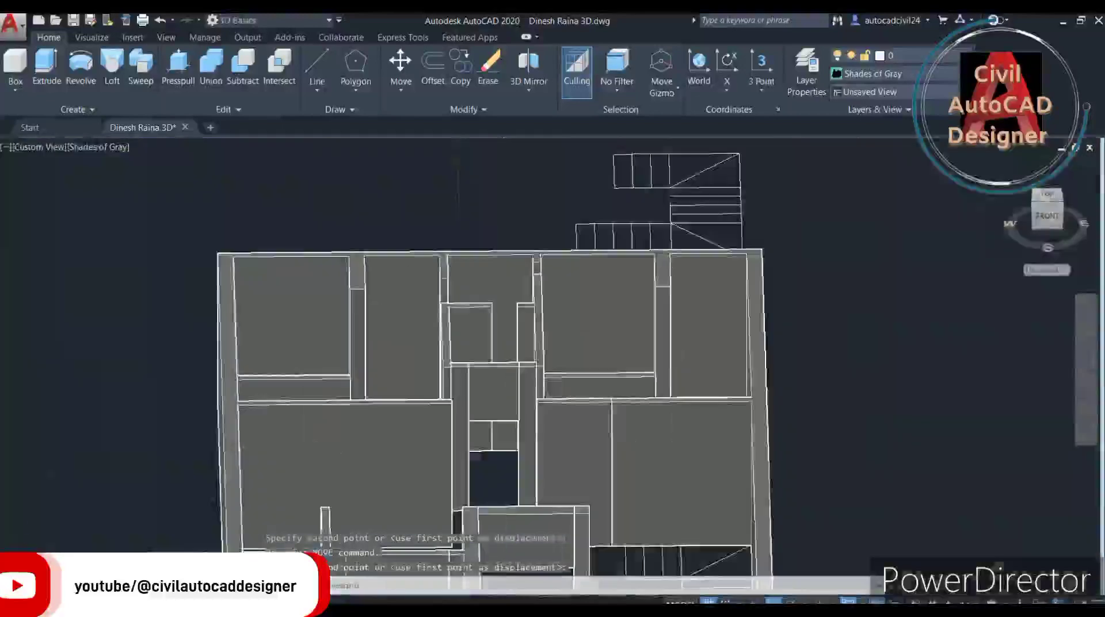
shift+middle_drag(458, 166, 486, 314)
scroll(548, 420, up, 5)
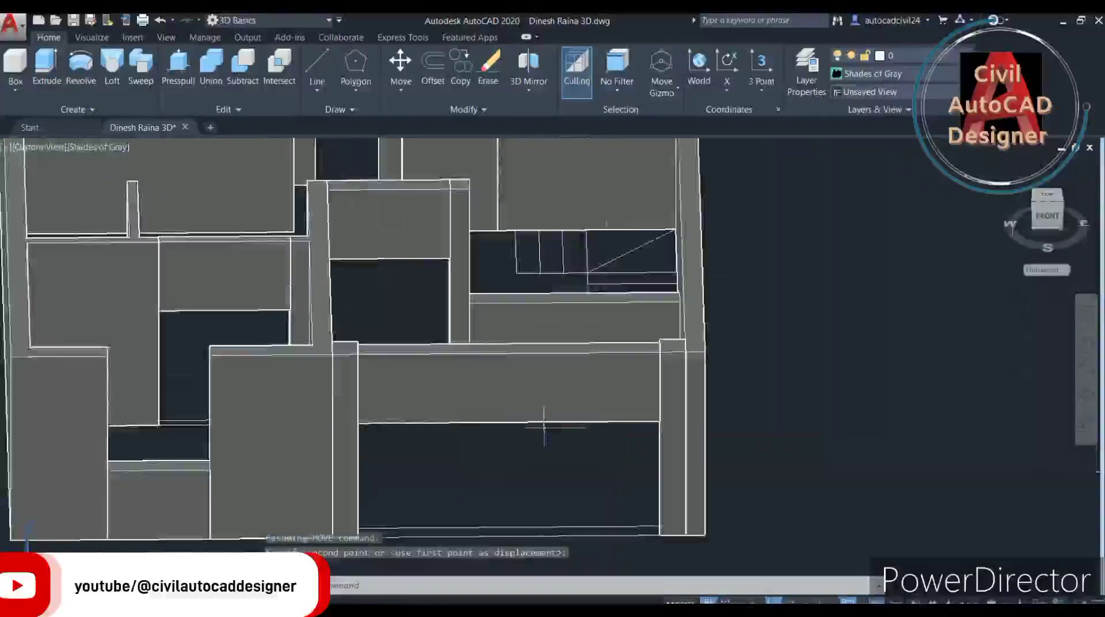
mouse_move(468, 431)
shift+middle_down()
mouse_move(582, 418)
mouse_move(575, 403)
shift+middle_up()
scroll(576, 403, down, 3)
scroll(576, 403, up, 2)
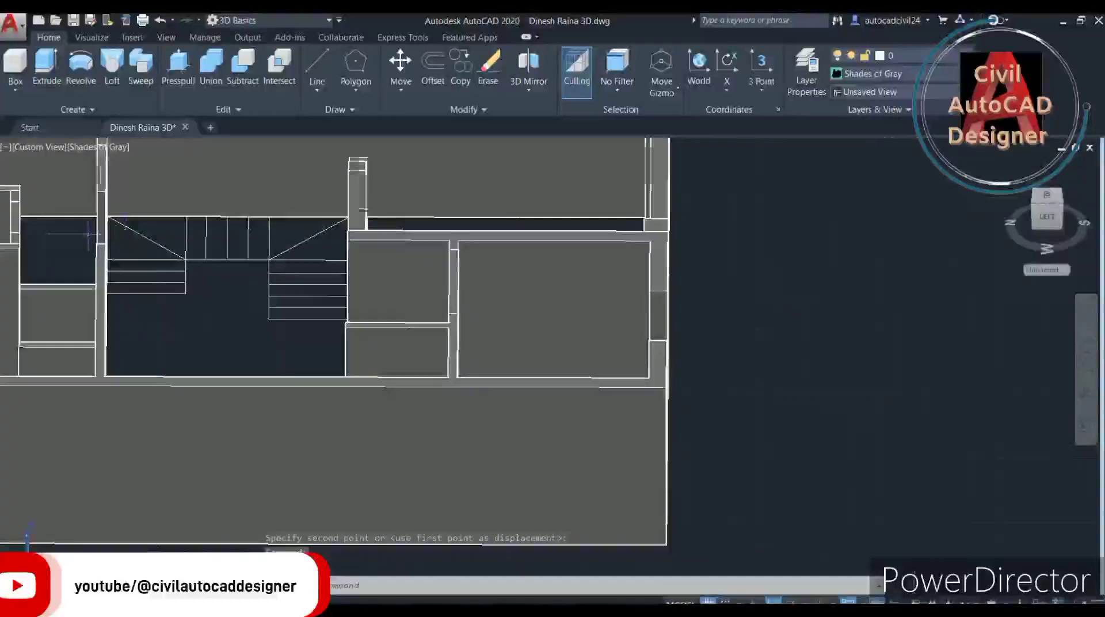
scroll(576, 403, up, 2)
middle_drag(95, 224, 278, 213)
click(273, 209)
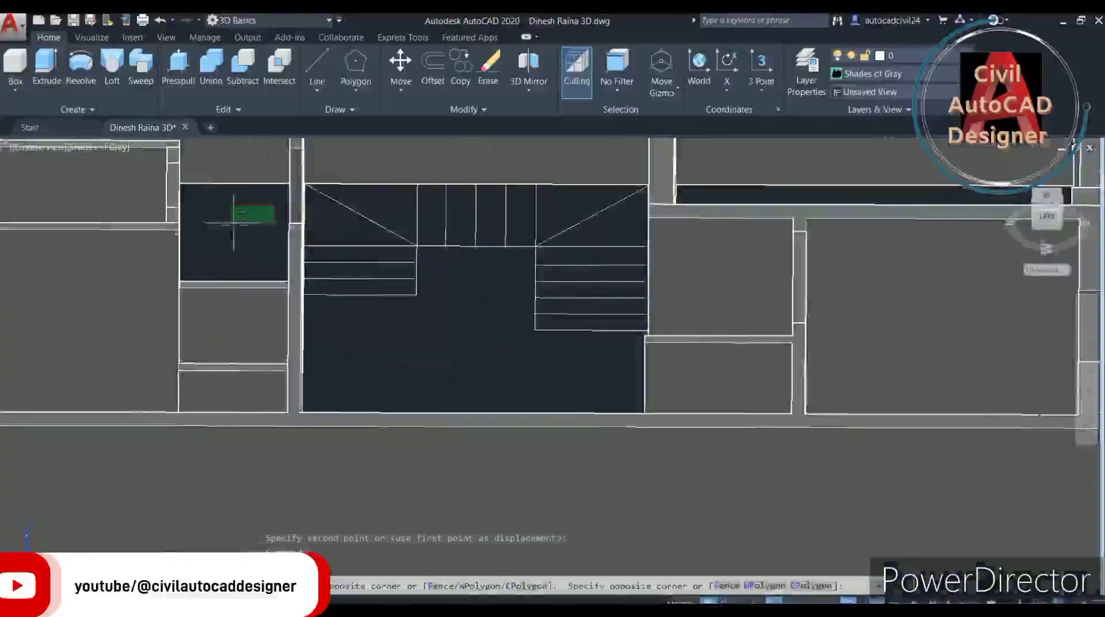
click(239, 236)
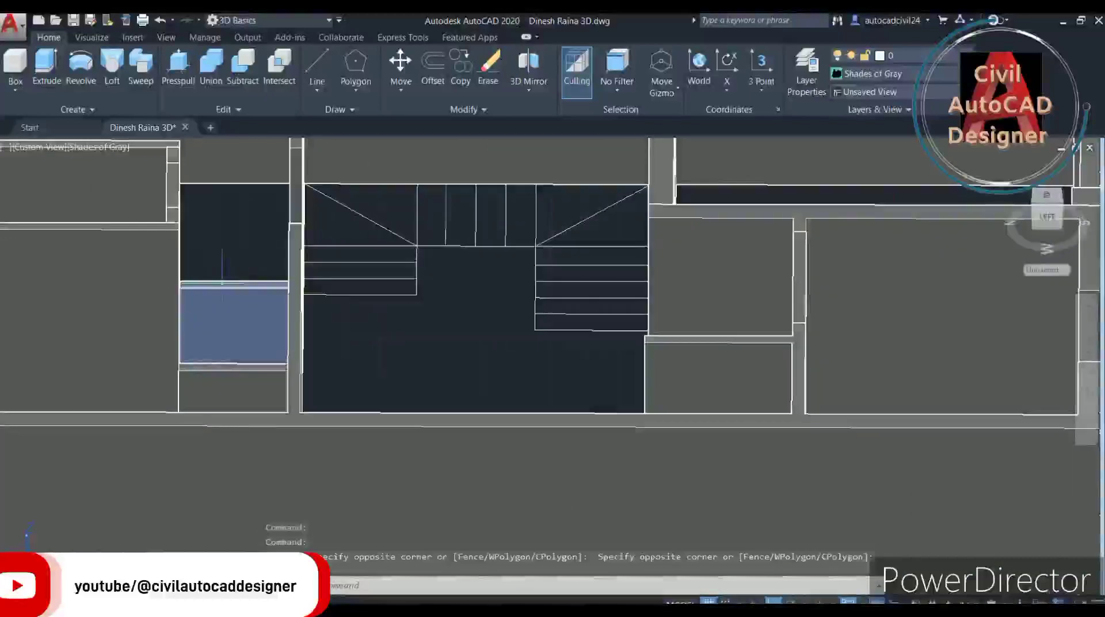
click(239, 308)
scroll(240, 308, down, 3)
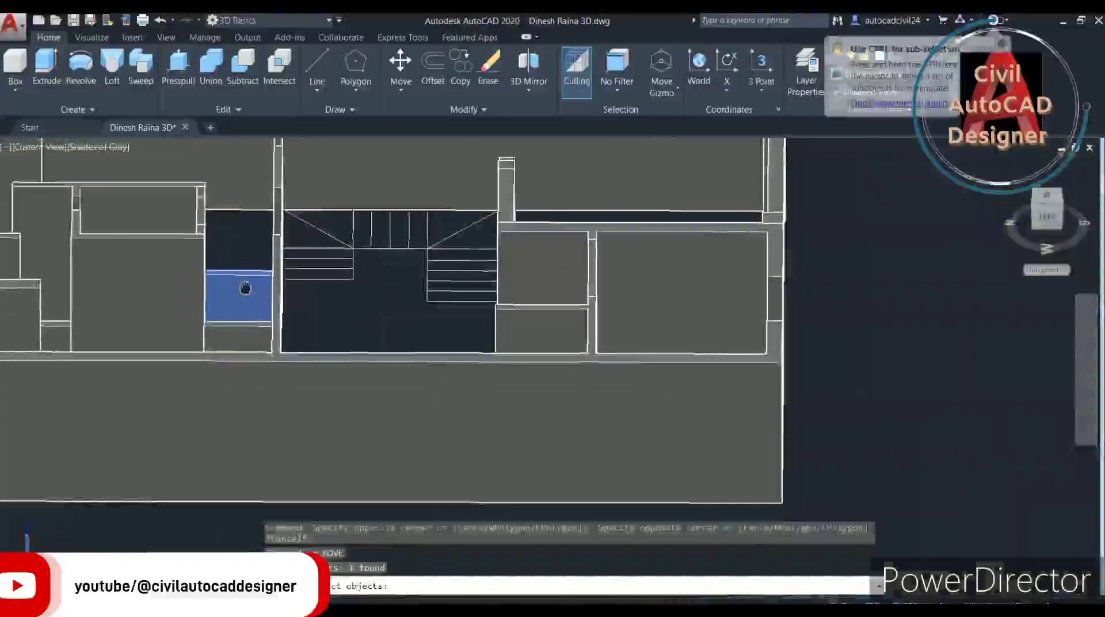
scroll(277, 283, up, 2)
scroll(280, 301, up, 2)
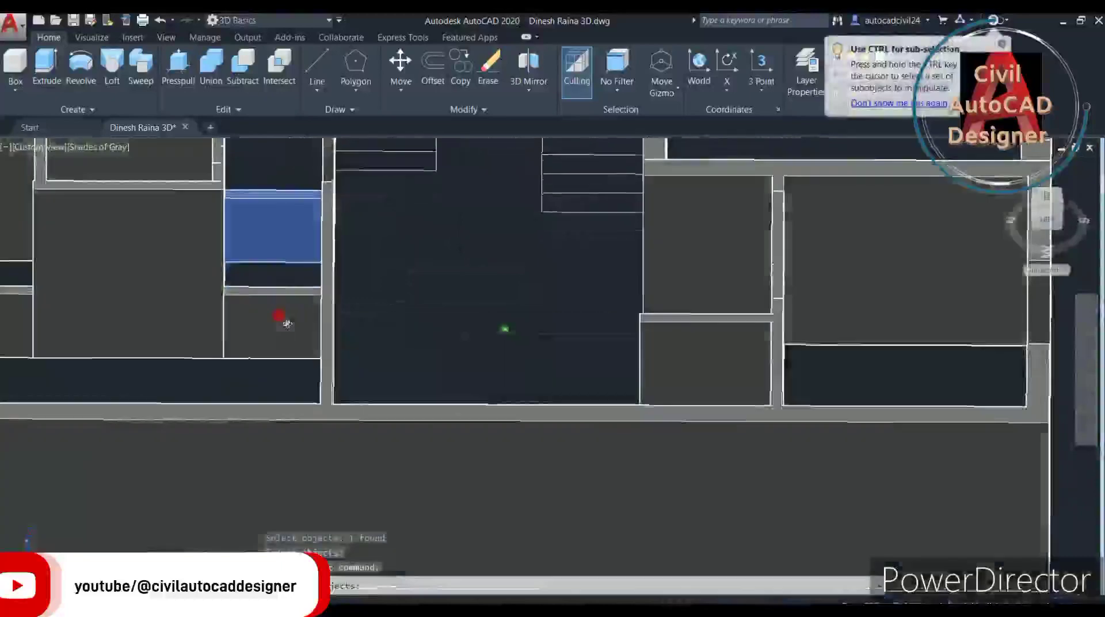
scroll(276, 313, up, 2)
click(273, 315)
middle_drag(273, 315, 545, 313)
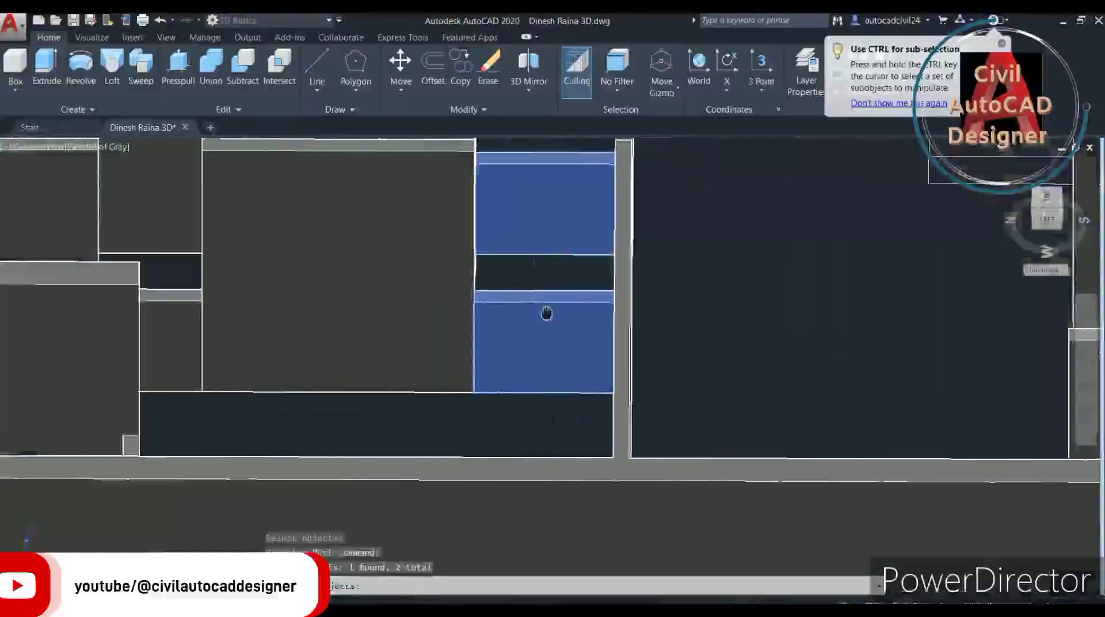
click(179, 311)
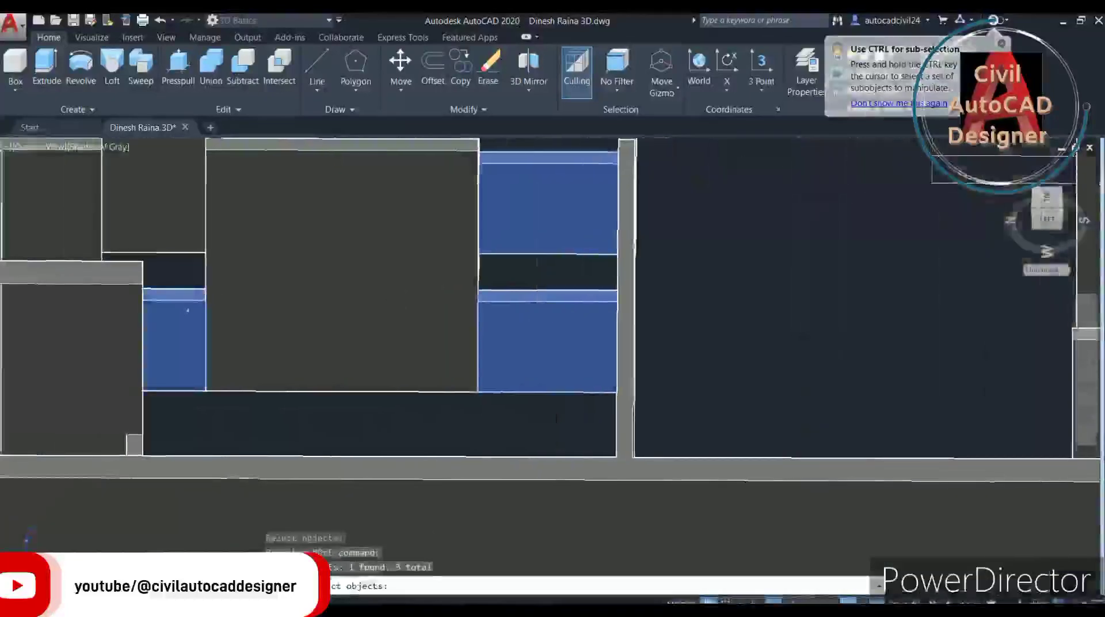
key(Return)
Move the selected boxes from their edge so they snap onto the adjoining wall corner.
scroll(202, 302, up, 3)
scroll(203, 311, up, 2)
scroll(203, 315, up, 3)
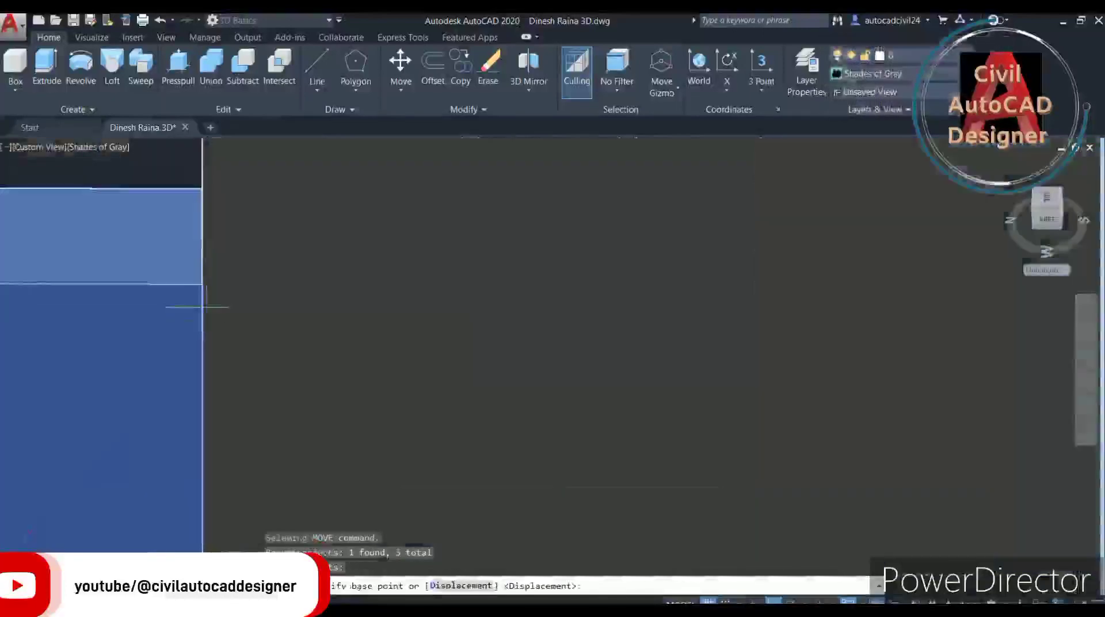
click(202, 284)
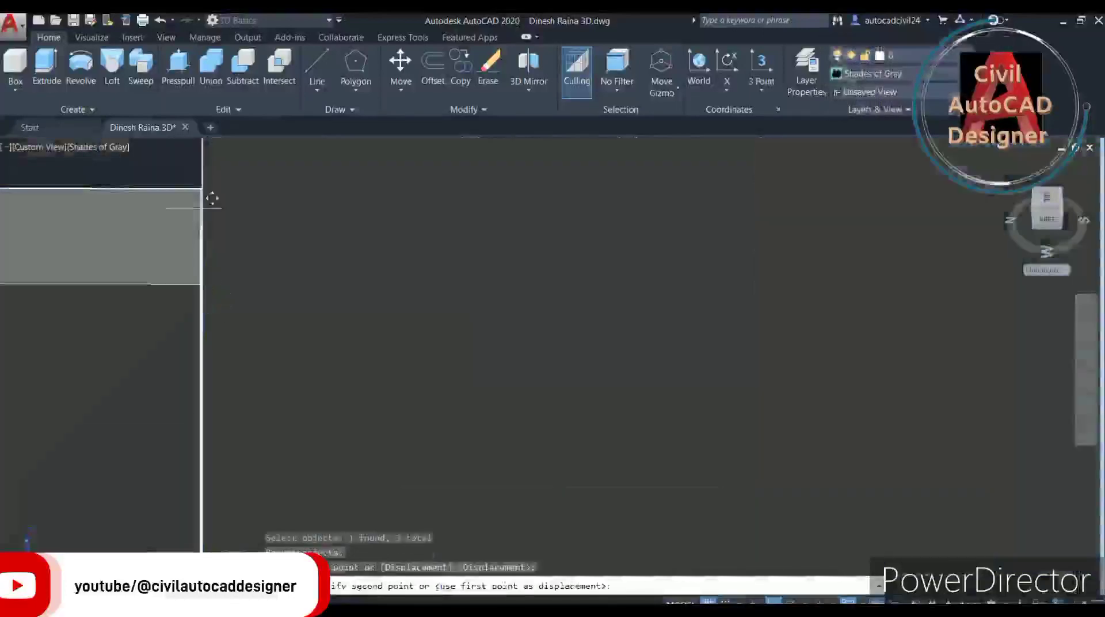
scroll(211, 190, down, 3)
middle_drag(215, 197, 204, 355)
scroll(190, 334, down, 3)
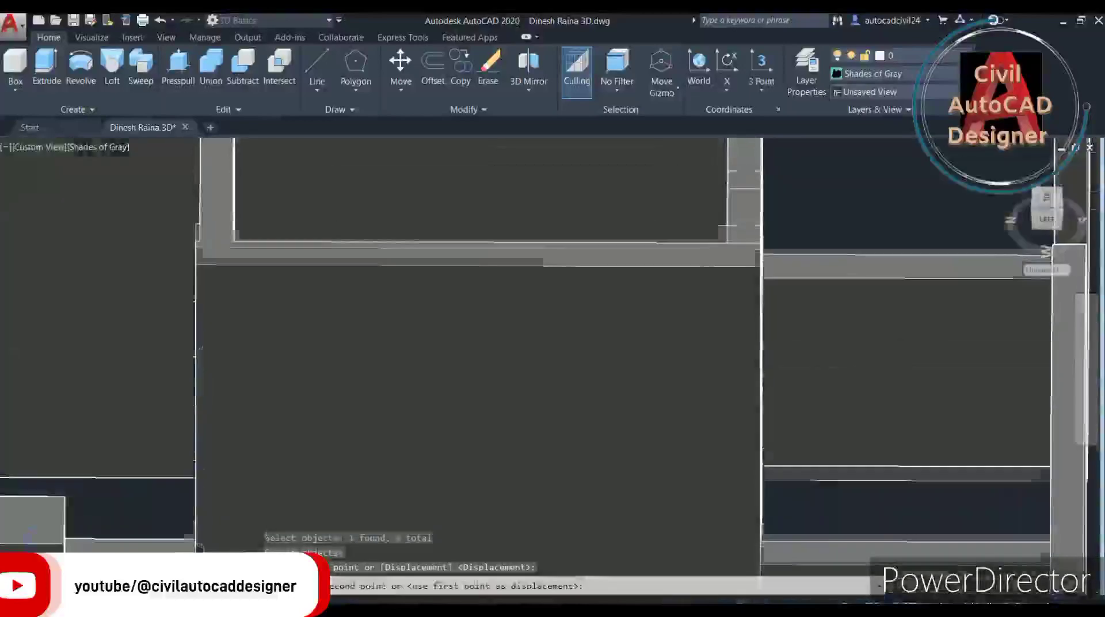
scroll(167, 314, up, 3)
scroll(167, 306, up, 3)
scroll(219, 265, down, 1)
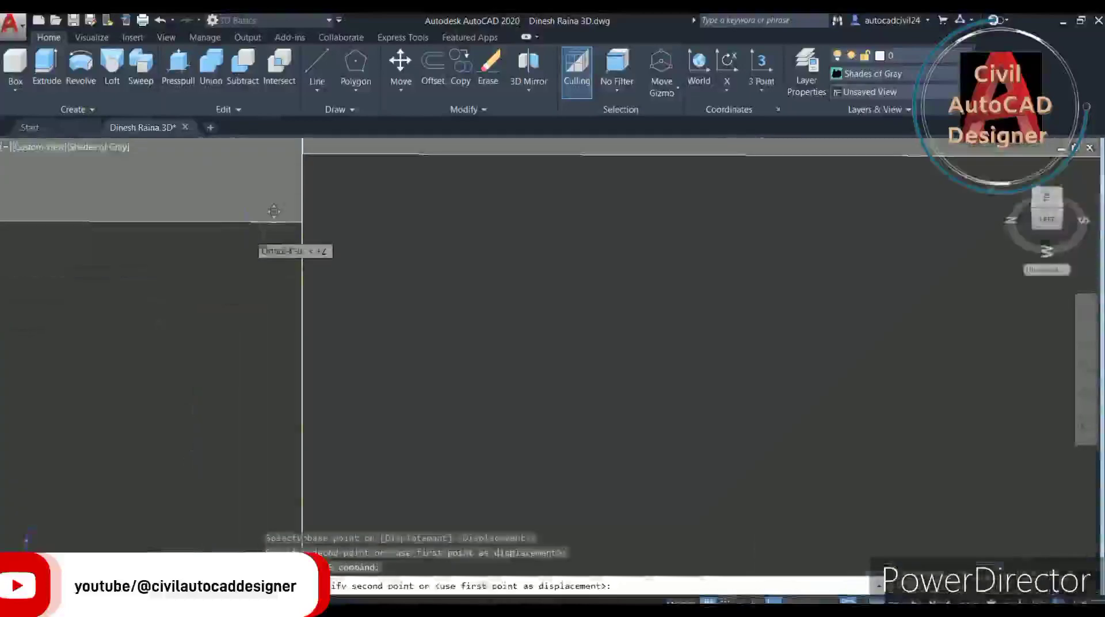
scroll(232, 400, up, 1)
scroll(252, 363, up, 1)
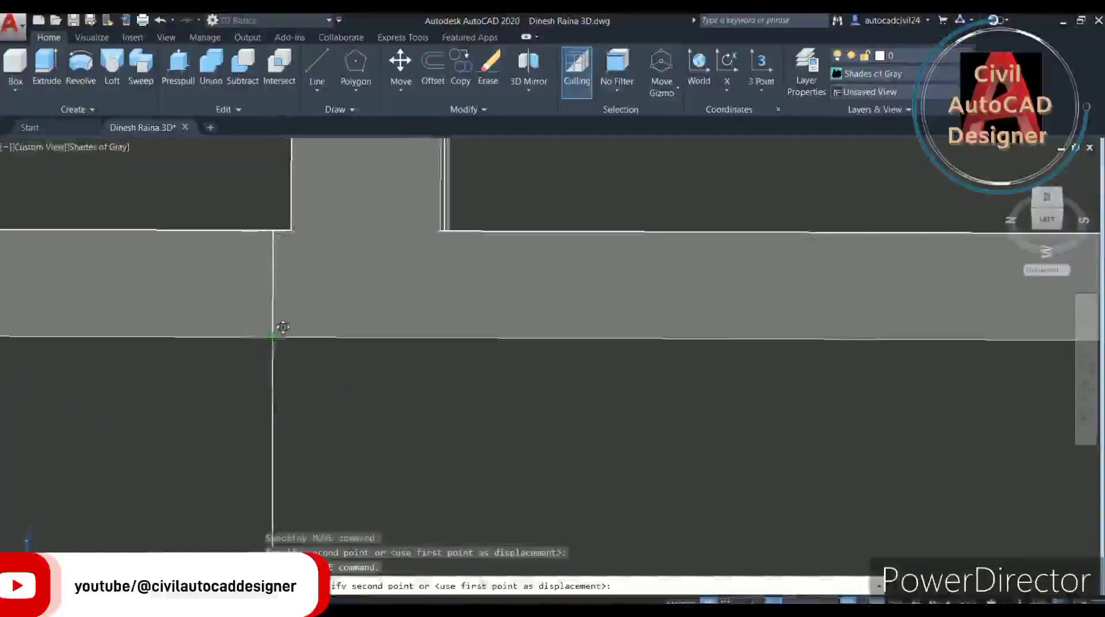
click(283, 328)
scroll(282, 327, down, 2)
scroll(294, 345, down, 3)
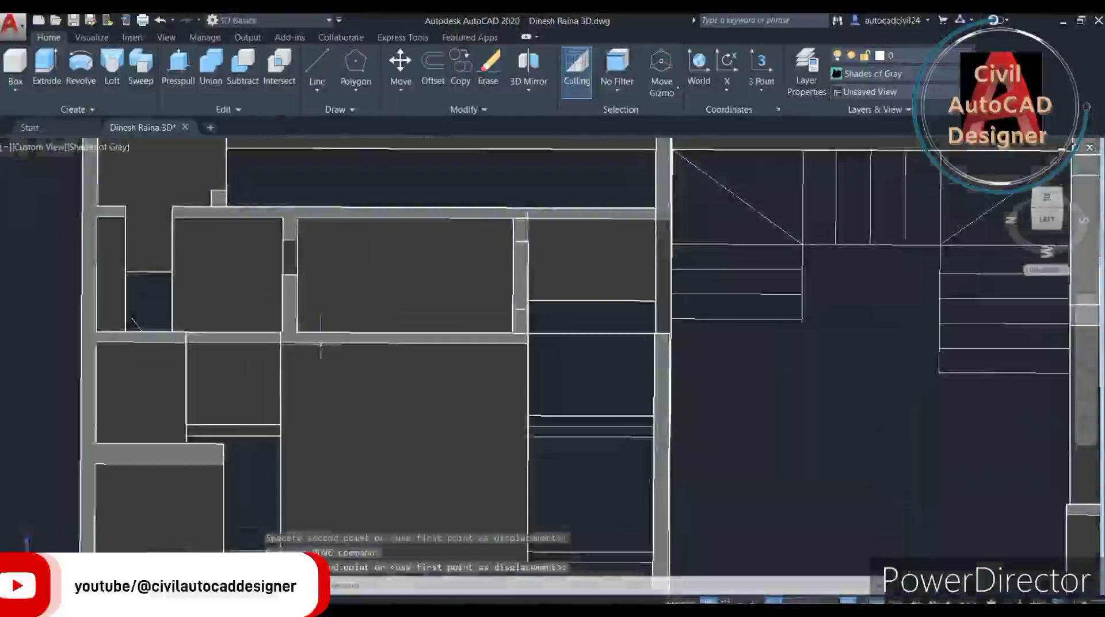
mouse_move(337, 412)
shift+middle_down()
mouse_move(101, 378)
mouse_move(176, 356)
mouse_move(136, 387)
mouse_move(344, 419)
mouse_move(390, 390)
mouse_move(396, 437)
mouse_move(494, 357)
shift+middle_up()
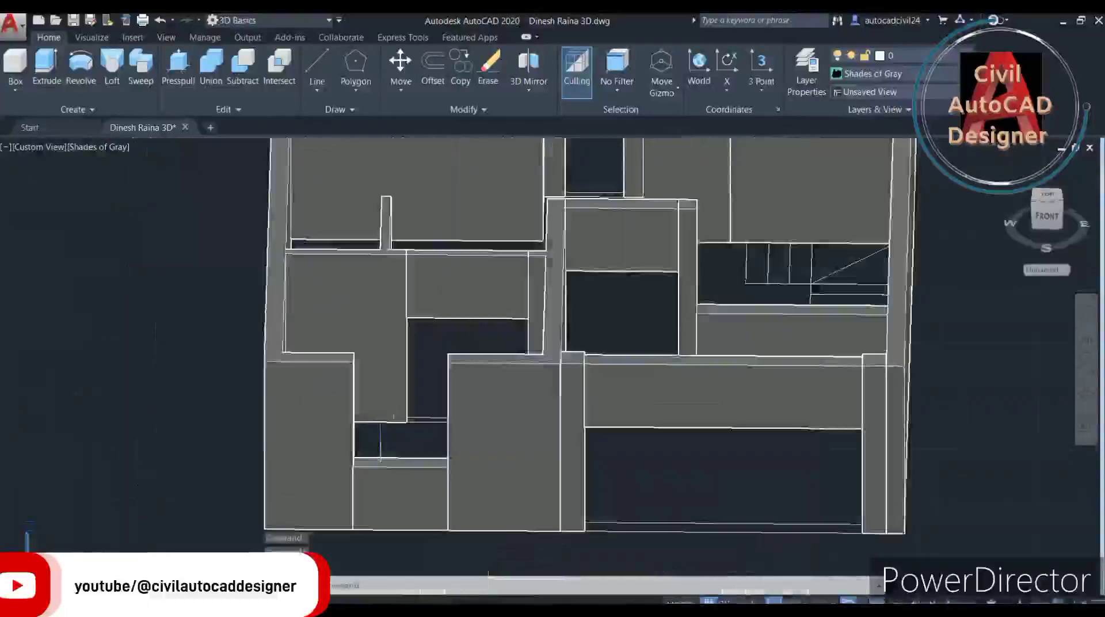
click(381, 465)
click(754, 334)
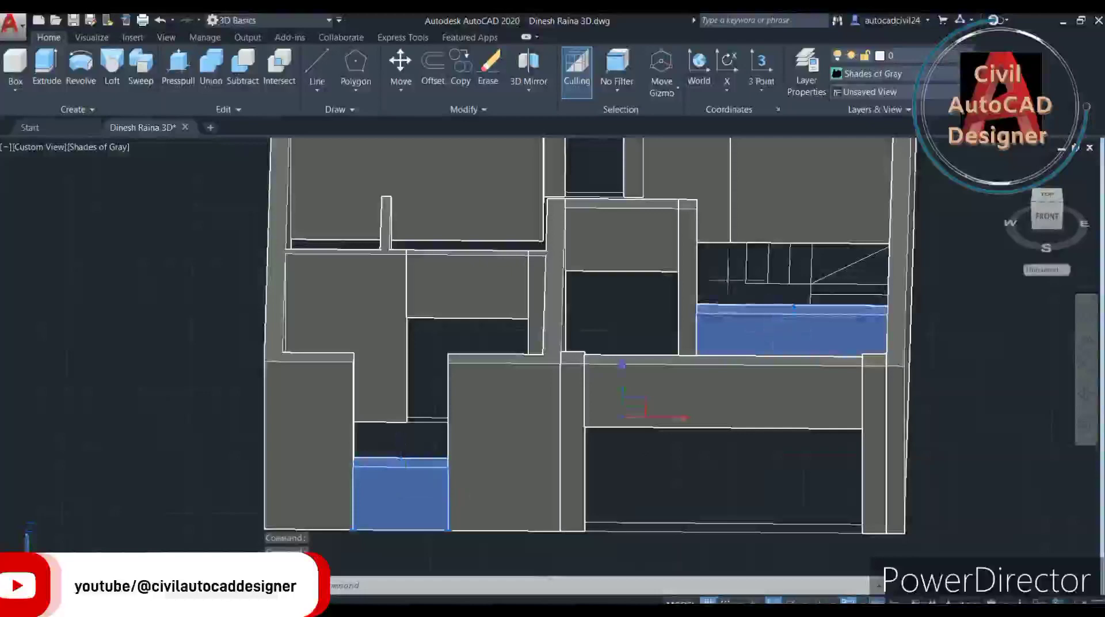
middle_drag(754, 333, 708, 529)
scroll(545, 432, up, 2)
scroll(544, 431, down, 3)
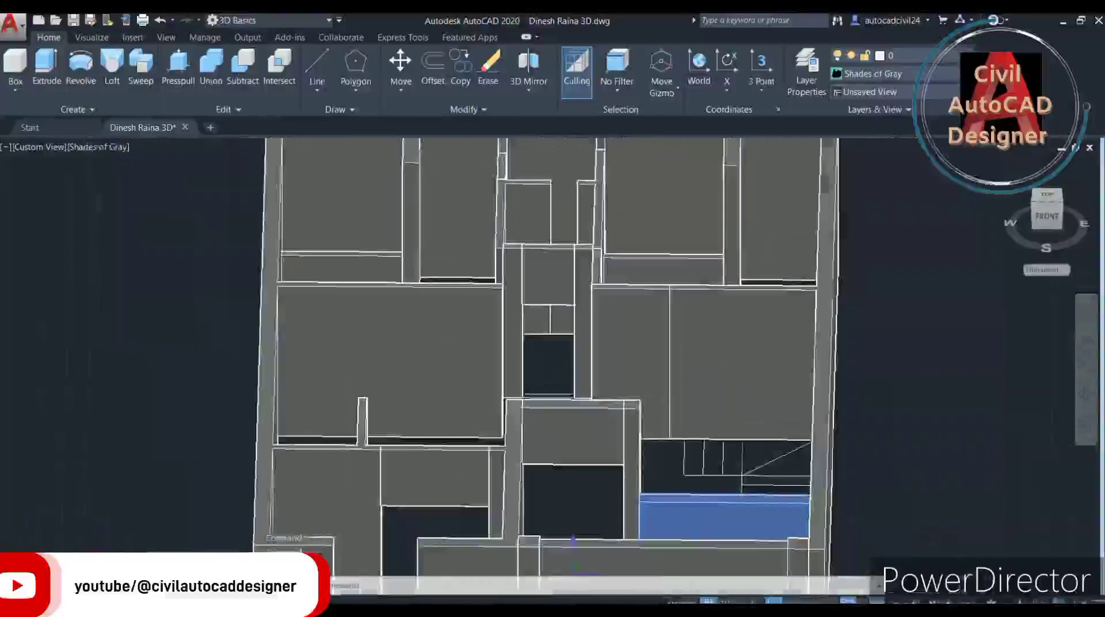
mouse_move(501, 375)
shift+middle_down()
mouse_move(540, 370)
mouse_move(540, 429)
mouse_move(537, 323)
shift+middle_up()
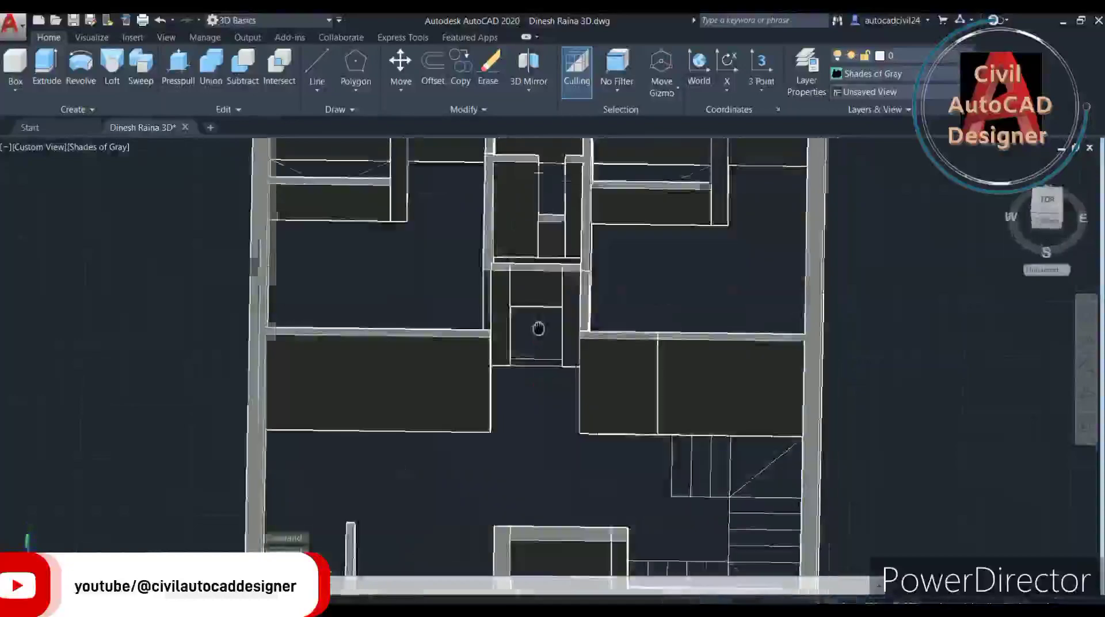
scroll(537, 323, down, 3)
scroll(513, 486, up, 5)
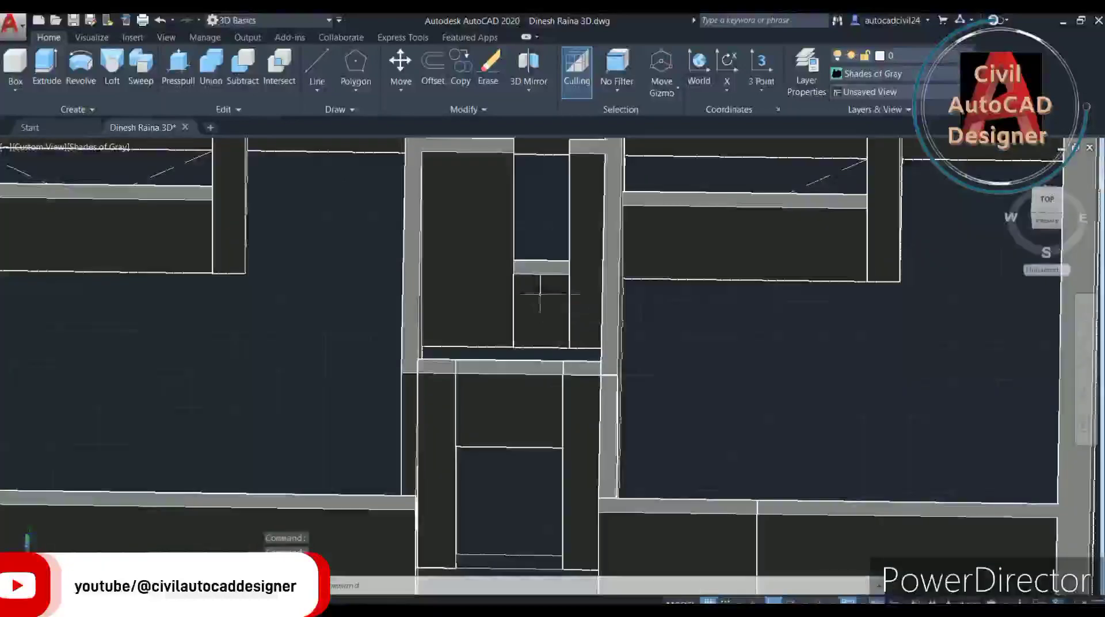
Select the centre, right and large left wall blocks.
click(559, 293)
click(625, 261)
middle_drag(625, 261, 770, 269)
click(295, 232)
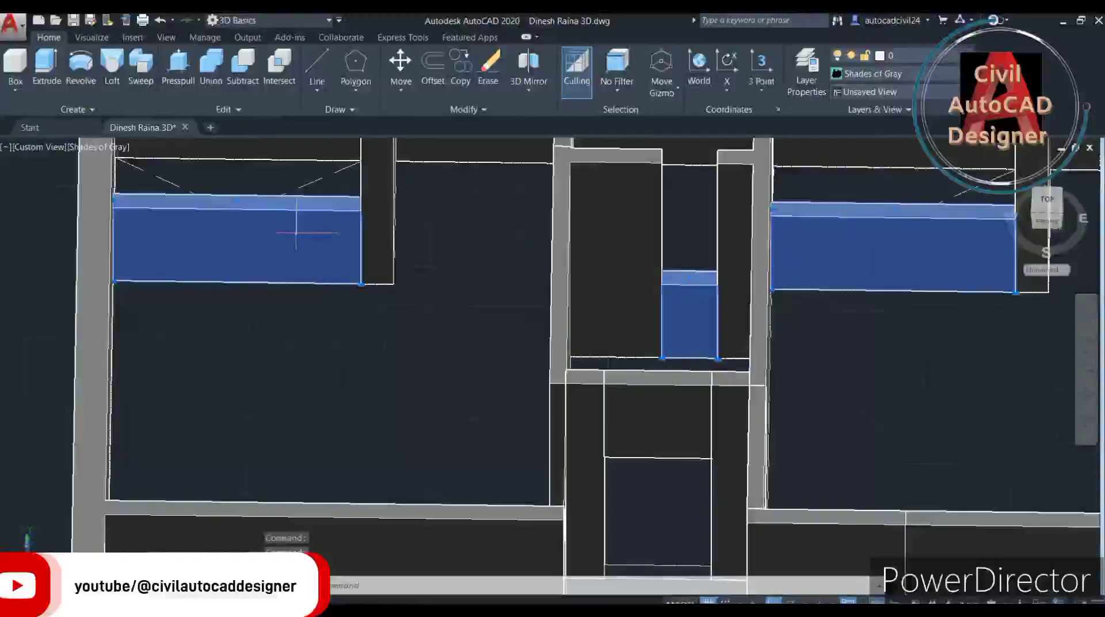
Copy the five blocks with CO from a base point up to the wall corner.
text(co)
key(Return)
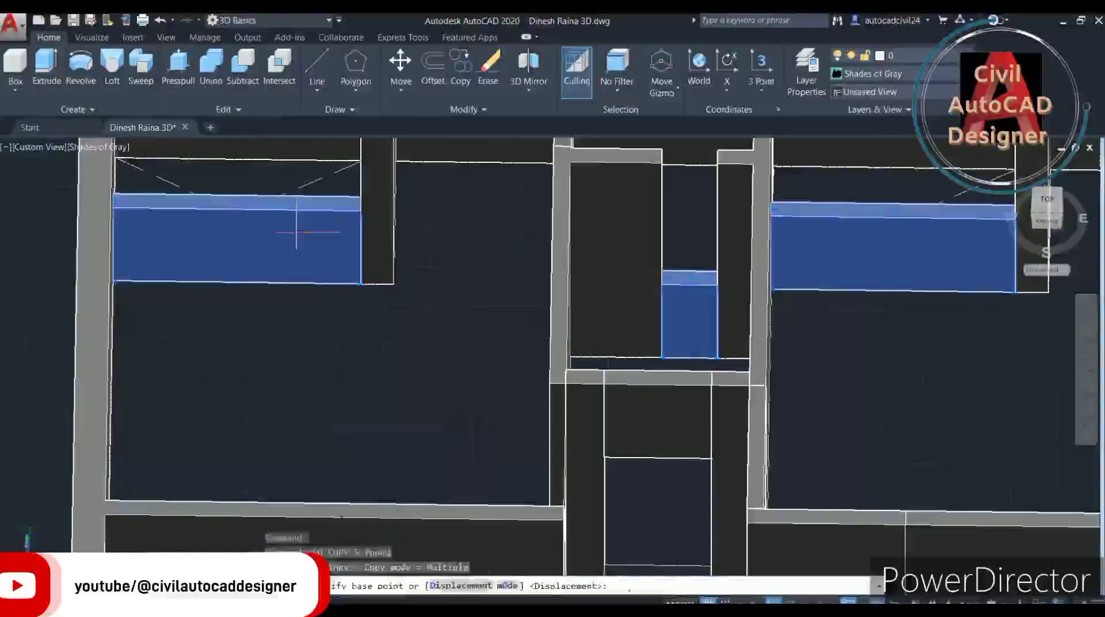
click(359, 210)
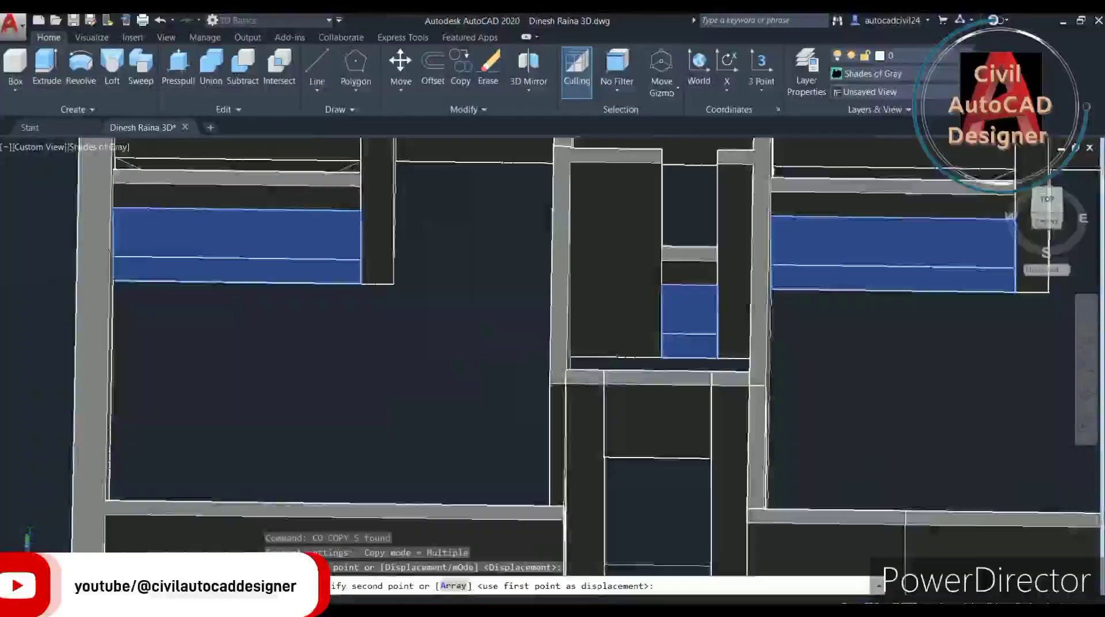
middle_drag(360, 210, 352, 406)
scroll(352, 406, up, 3)
scroll(348, 369, up, 2)
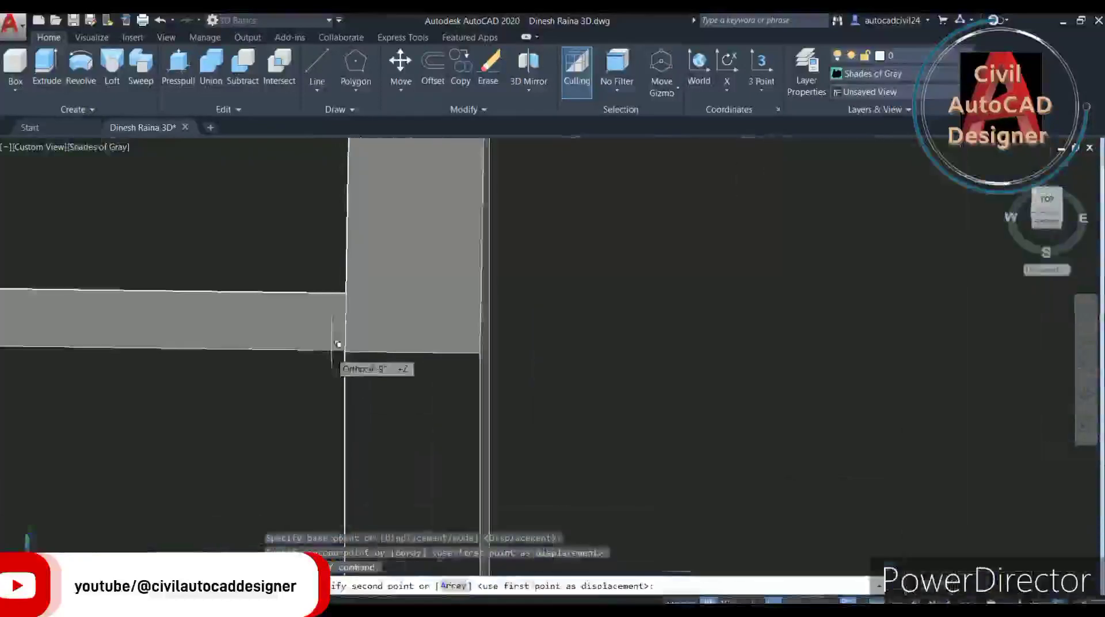
scroll(348, 351, up, 3)
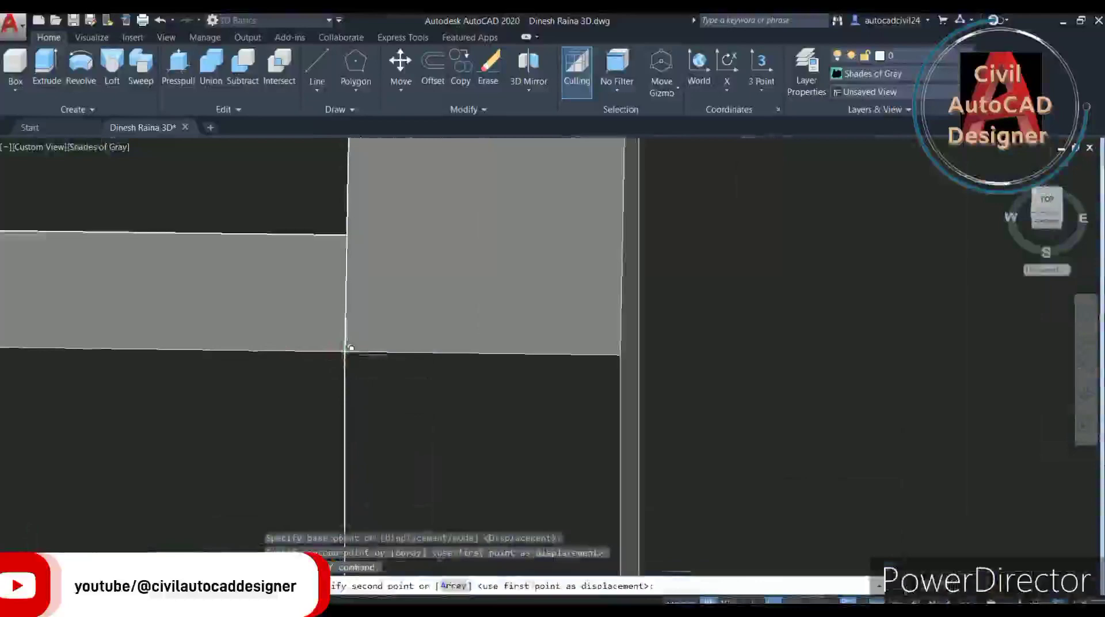
scroll(350, 340, up, 2)
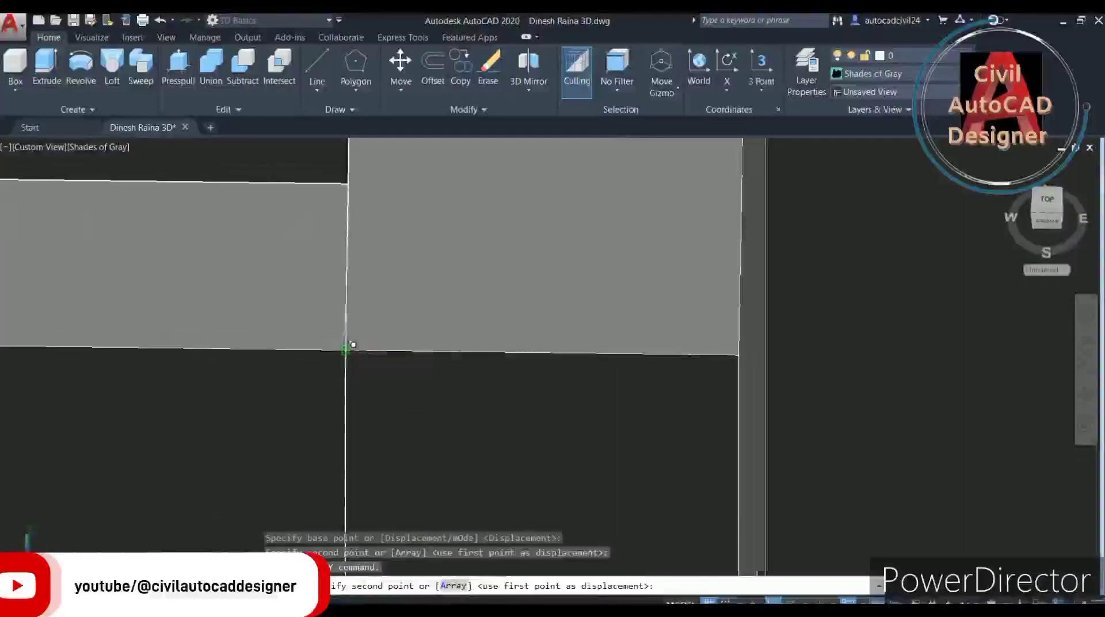
click(347, 350)
scroll(347, 349, down, 2)
scroll(460, 357, down, 3)
scroll(636, 373, down, 3)
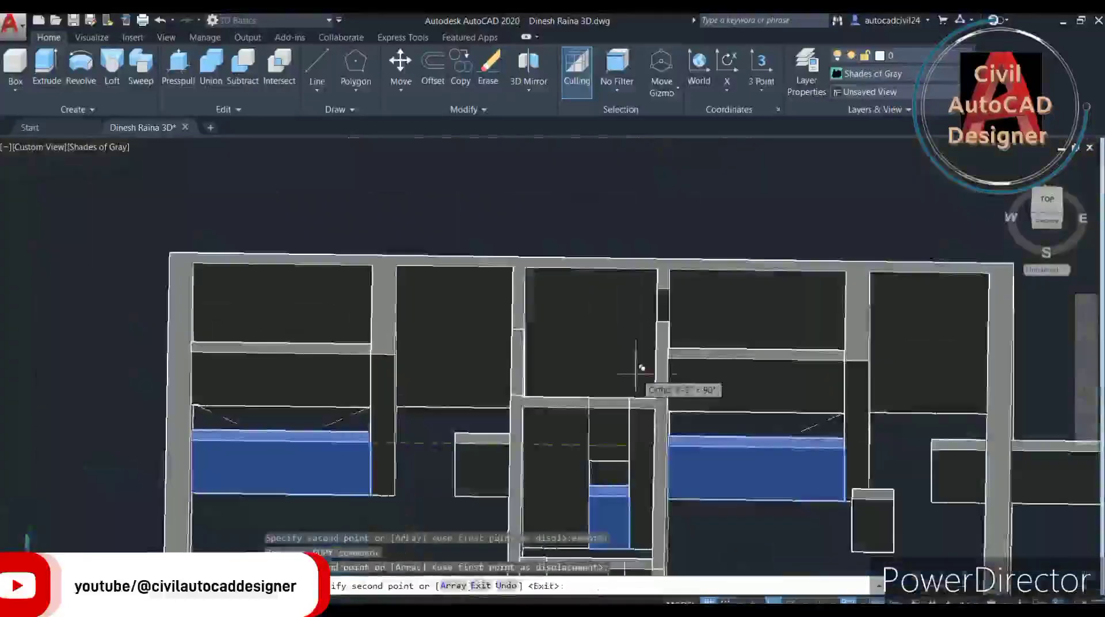
shift+middle_drag(633, 377, 623, 387)
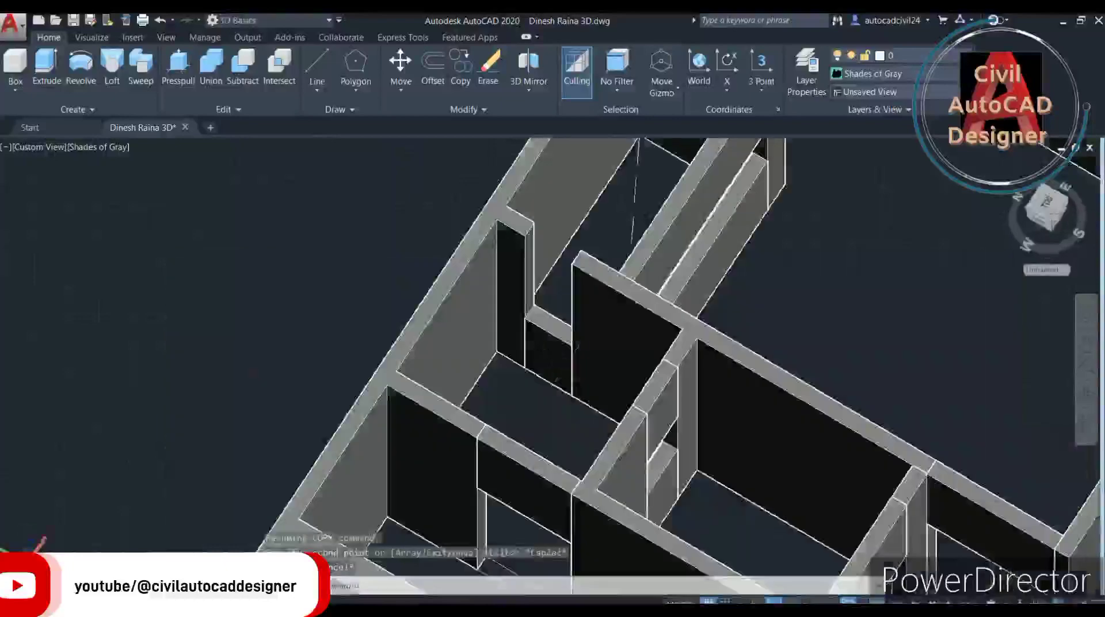
COPY the small wall block from its base point onto the adjoining wall corner.
key(Escape)
key(Escape)
click(551, 346)
text(co)
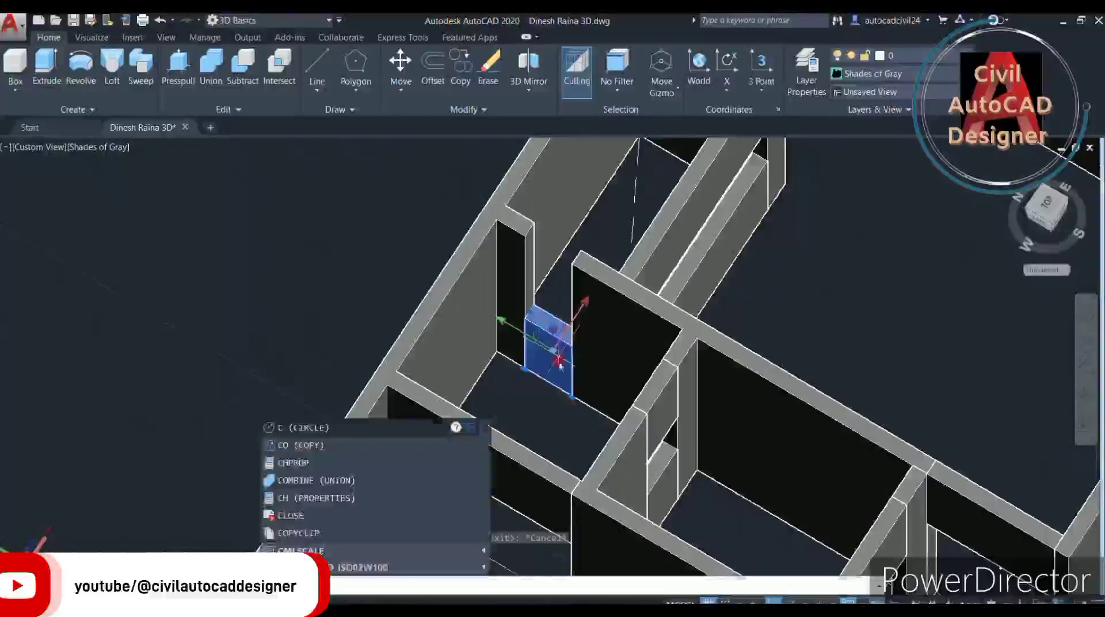
key(Return)
scroll(498, 331, up, 3)
scroll(498, 331, up, 2)
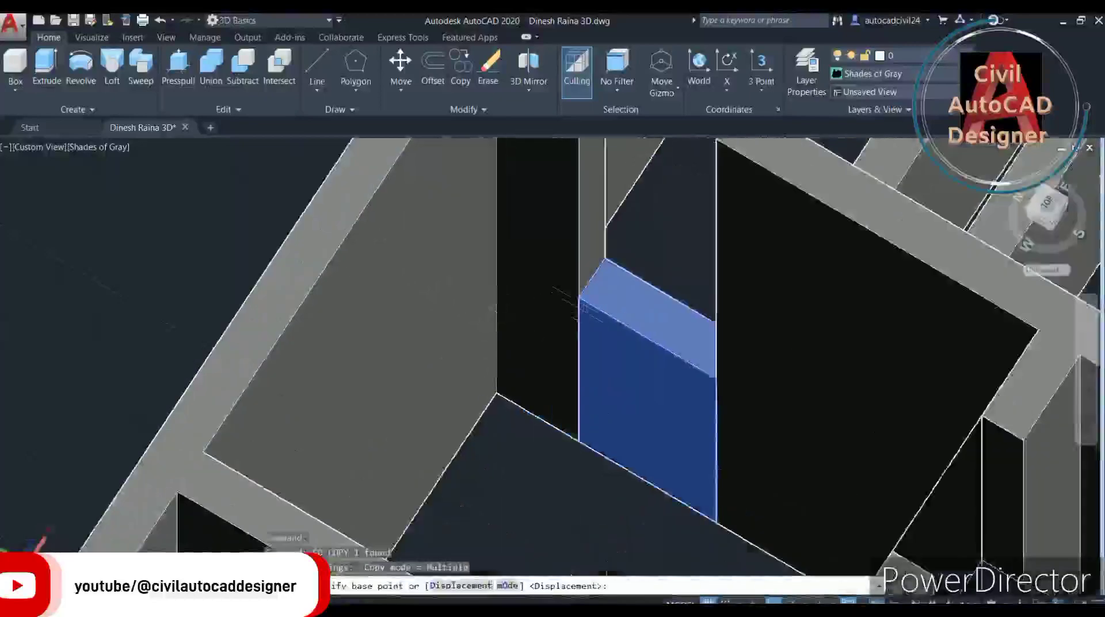
click(582, 291)
middle_drag(610, 253, 584, 507)
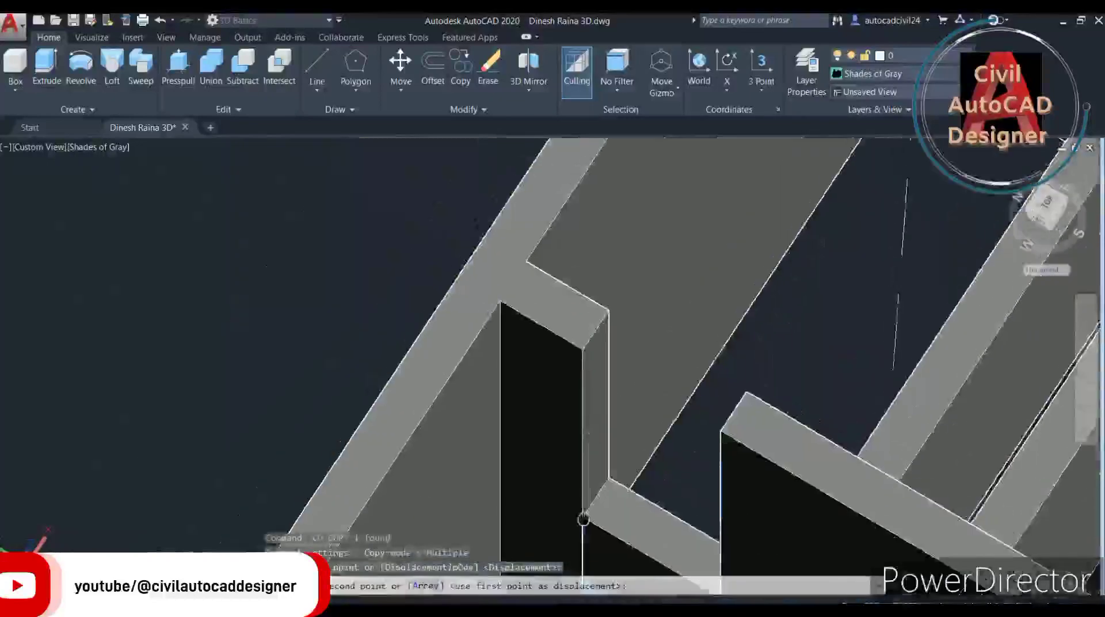
scroll(586, 332, up, 3)
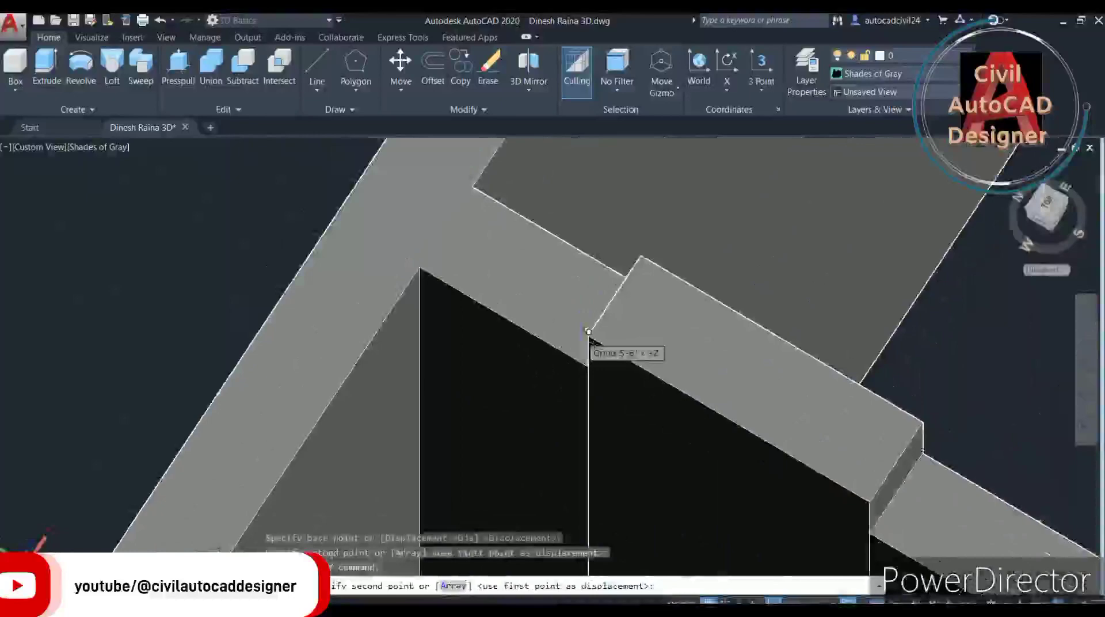
click(591, 364)
key(Escape)
Zoom out and switch to Top view to check the copied block's position.
scroll(596, 363, down, 3)
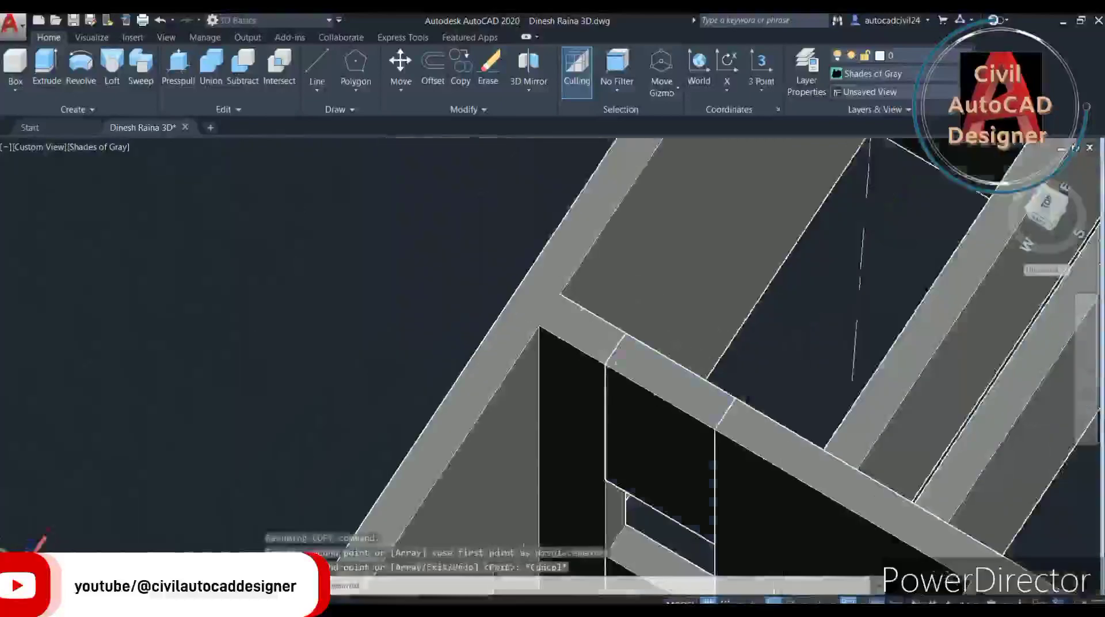
scroll(634, 380, down, 3)
scroll(662, 394, down, 2)
right_click(670, 397)
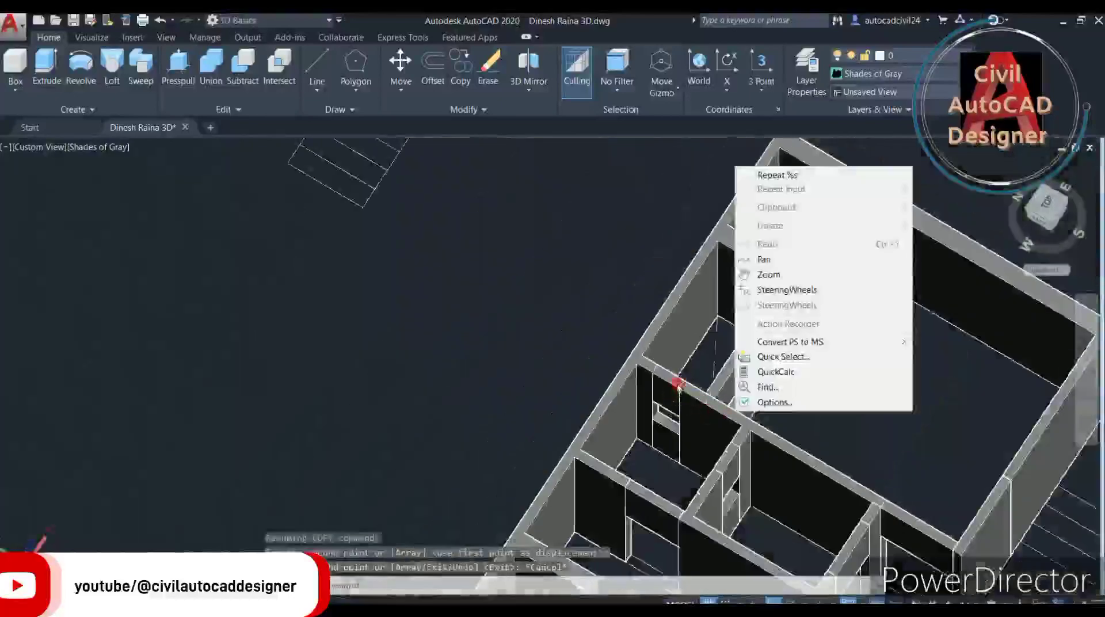
click(564, 373)
scroll(812, 469, up, 2)
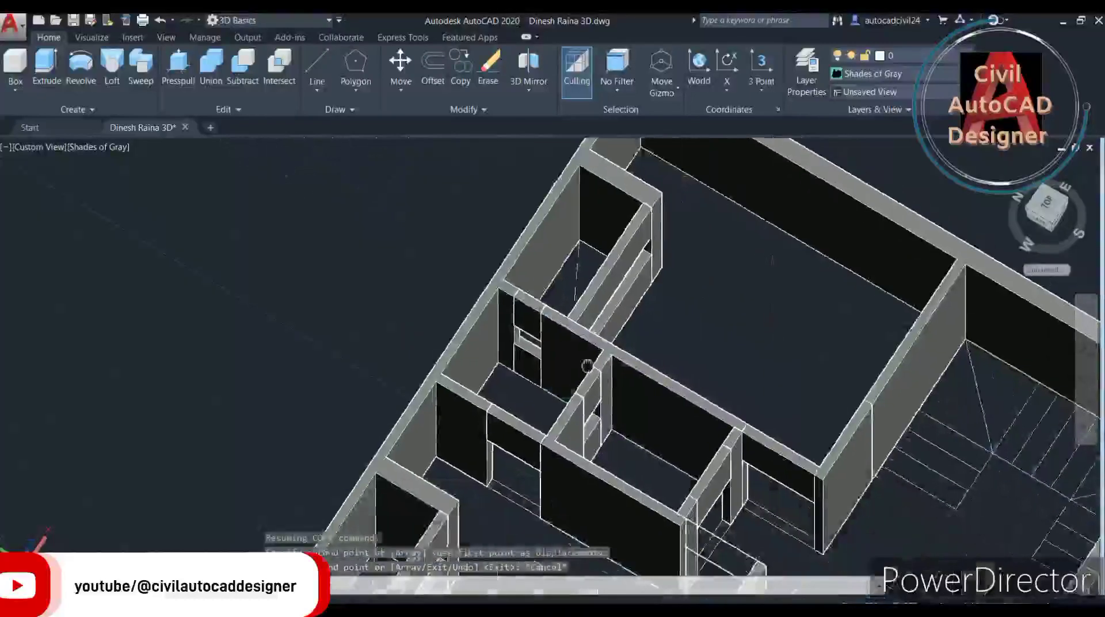
scroll(811, 469, up, 2)
click(1046, 203)
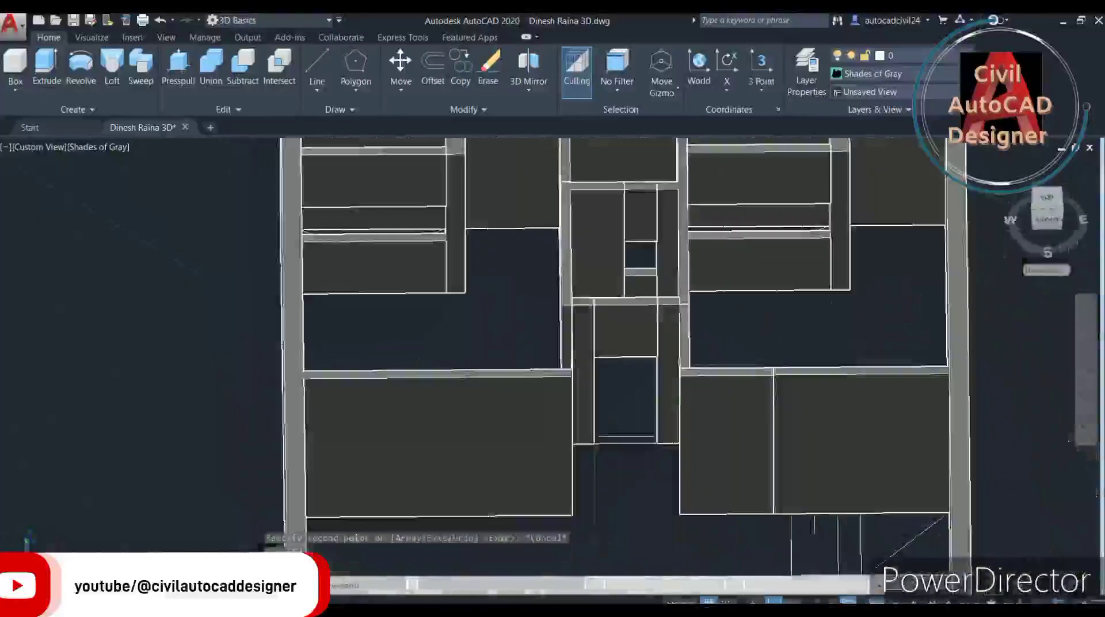
scroll(593, 351, up, 2)
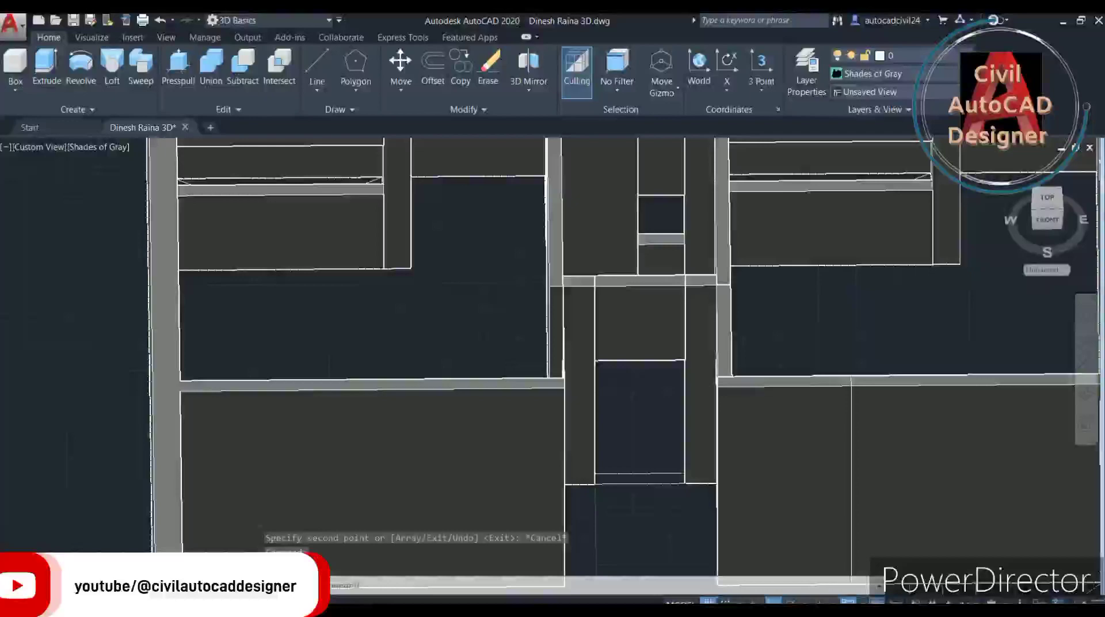
Return to the 3D view and orbit the building to a near top-down view.
key(ctrl+z)
right_click(756, 384)
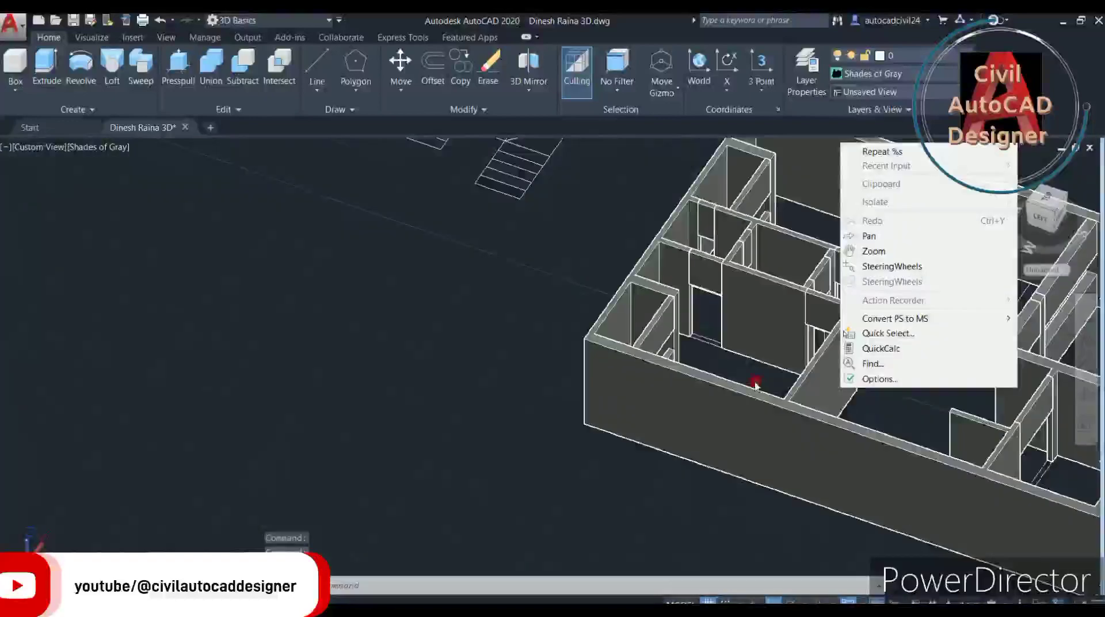
click(702, 440)
shift+middle_drag(698, 503, 576, 473)
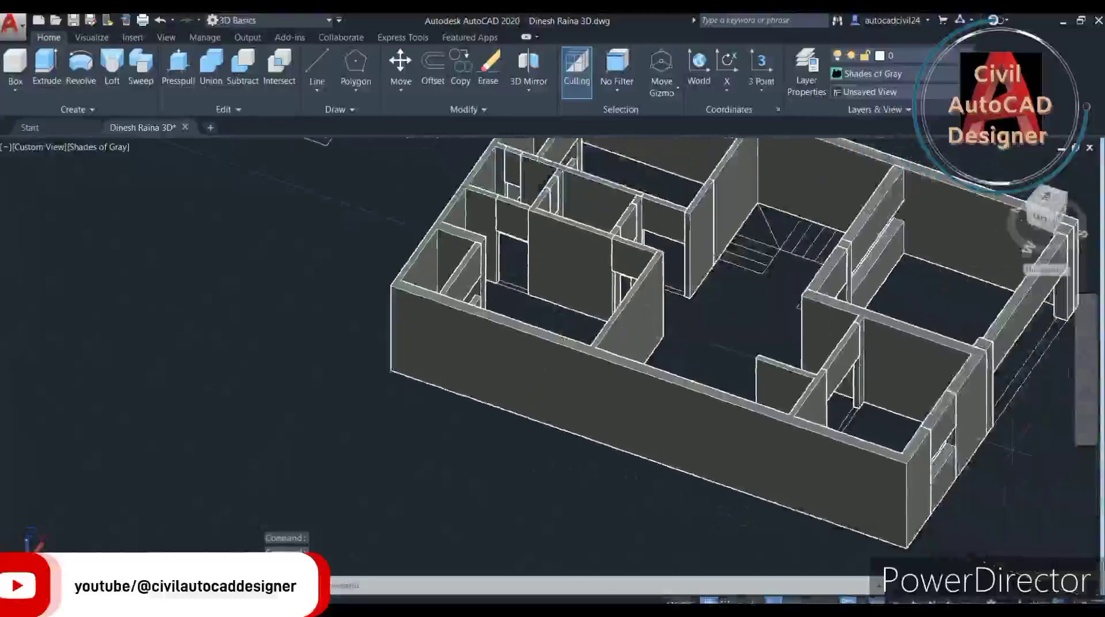
mouse_move(868, 451)
shift+middle_down()
mouse_move(882, 464)
mouse_move(777, 403)
mouse_move(733, 400)
mouse_move(846, 415)
mouse_move(896, 440)
shift+middle_up()
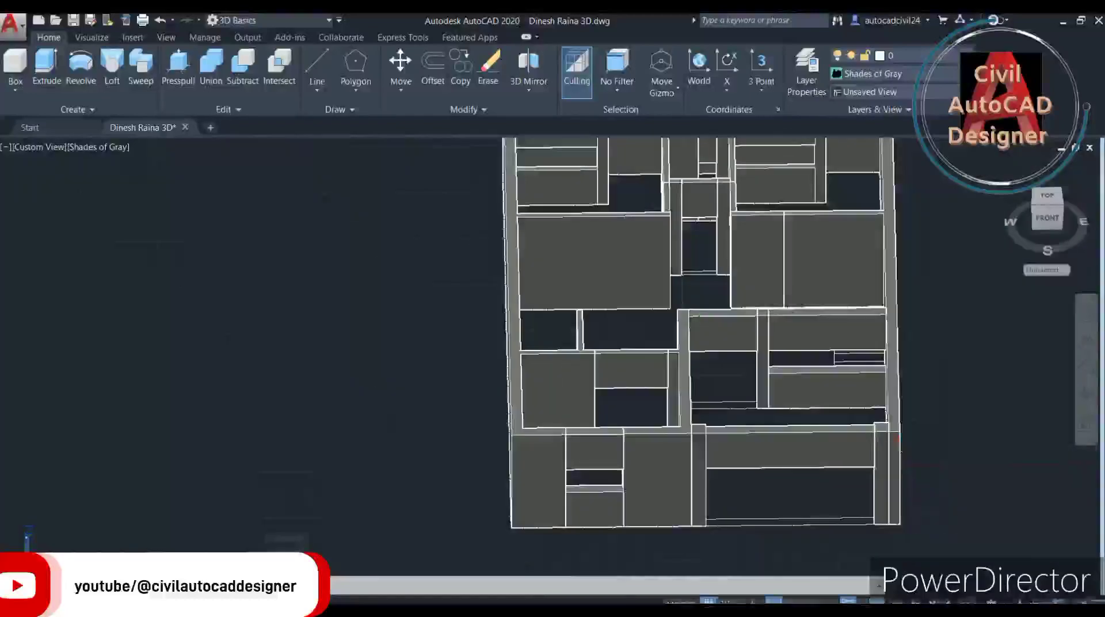
Start joining solids and crossing-select all 149 objects of the building.
scroll(845, 483, down, 3)
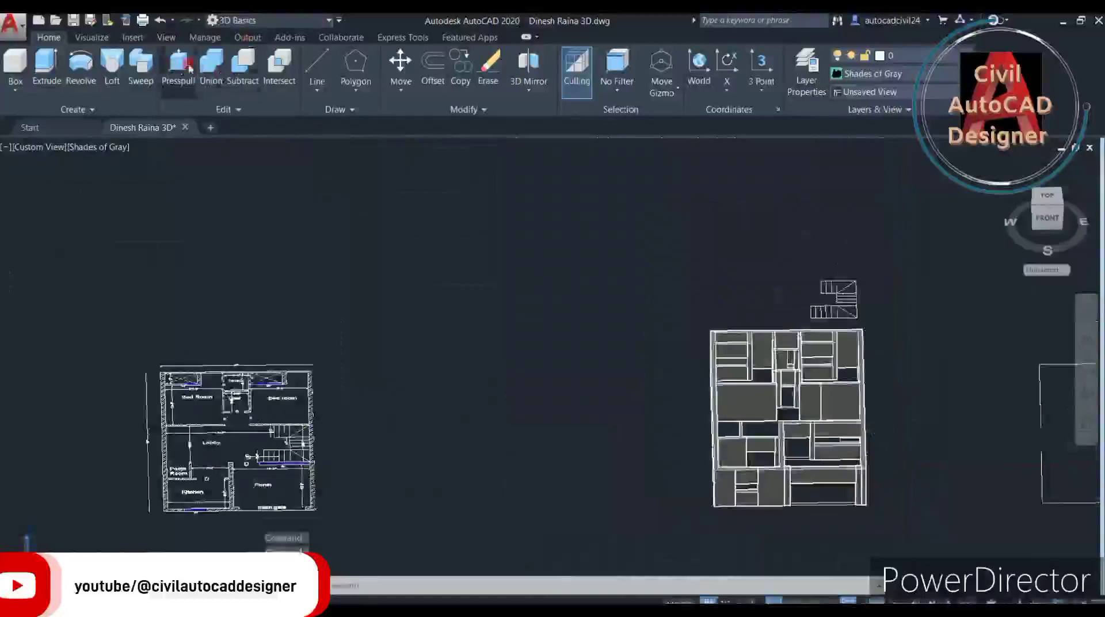
click(209, 69)
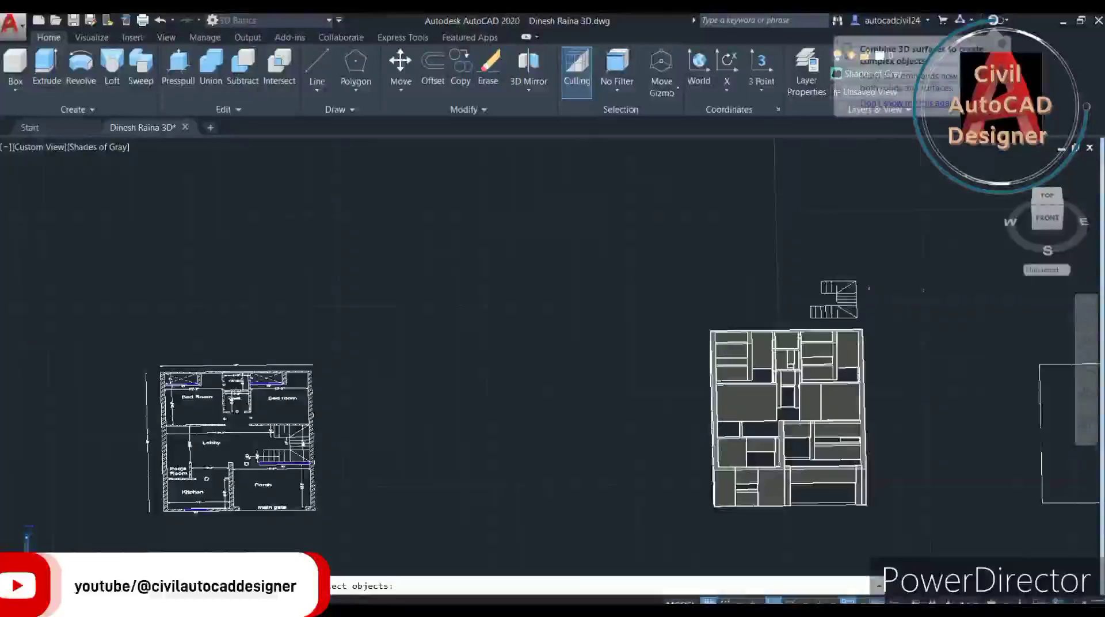
click(926, 292)
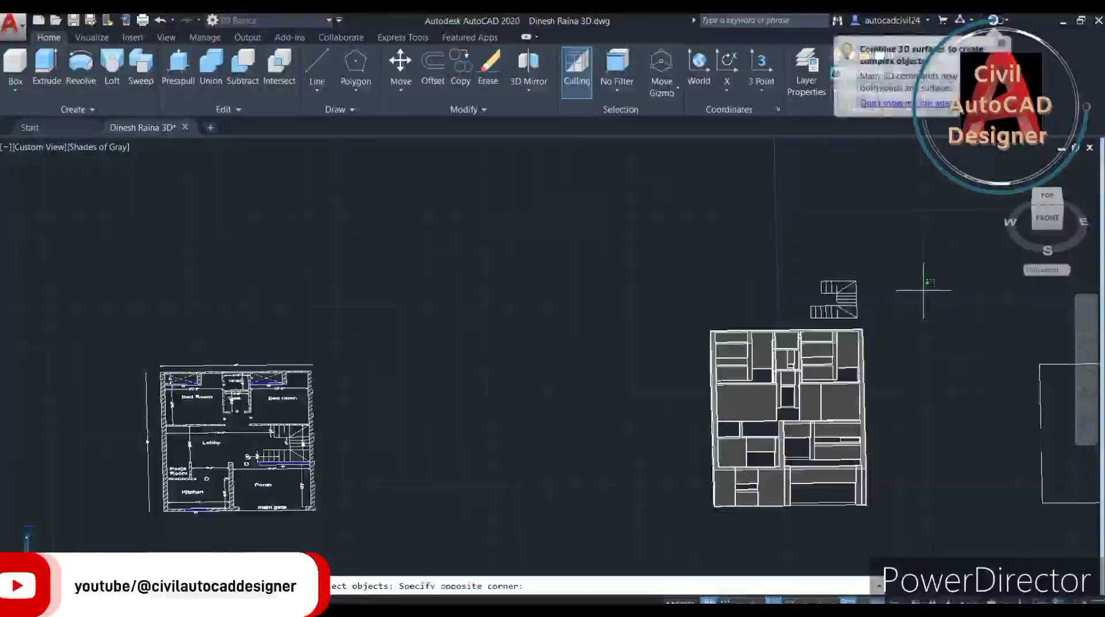
click(631, 538)
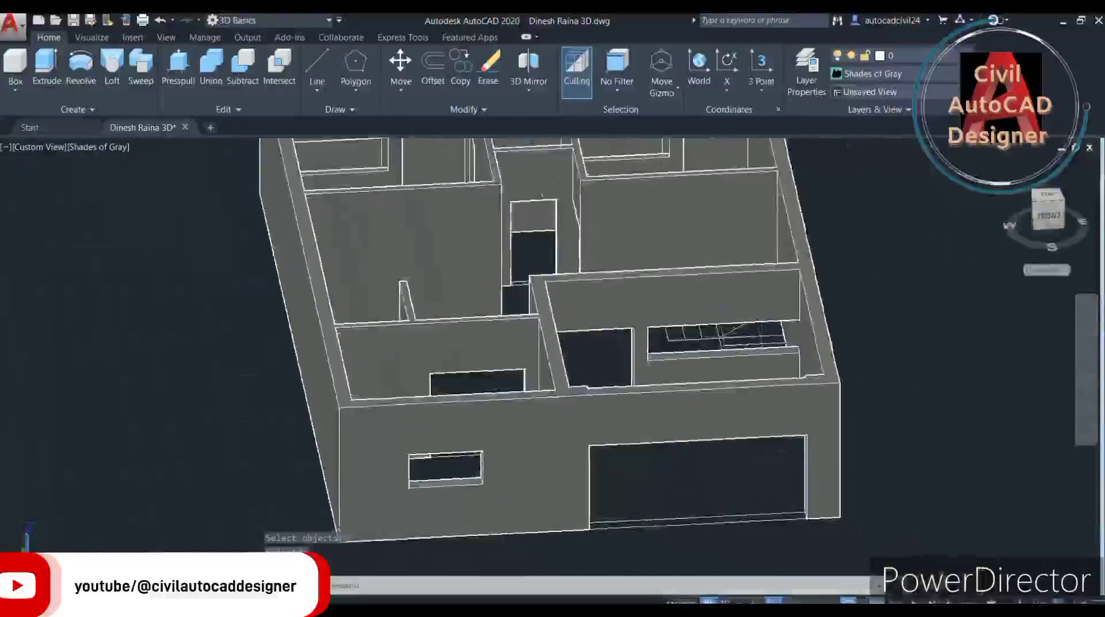
Save the drawing, then orbit to an isometric view of the house and stair outline.
shift+middle_drag(736, 345, 745, 358)
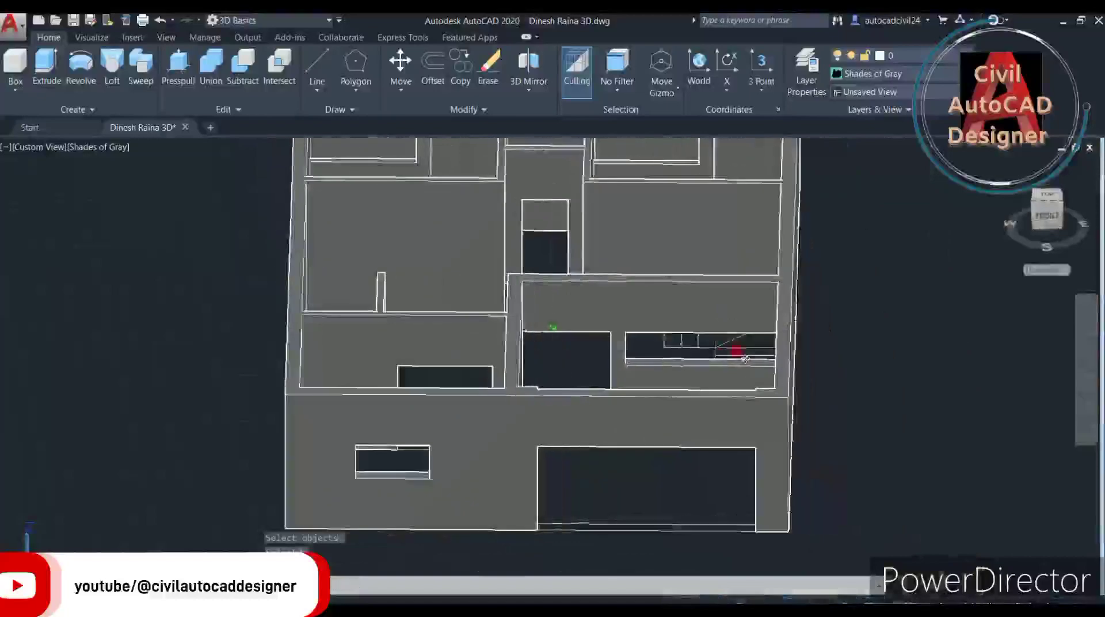
scroll(535, 333, down, 3)
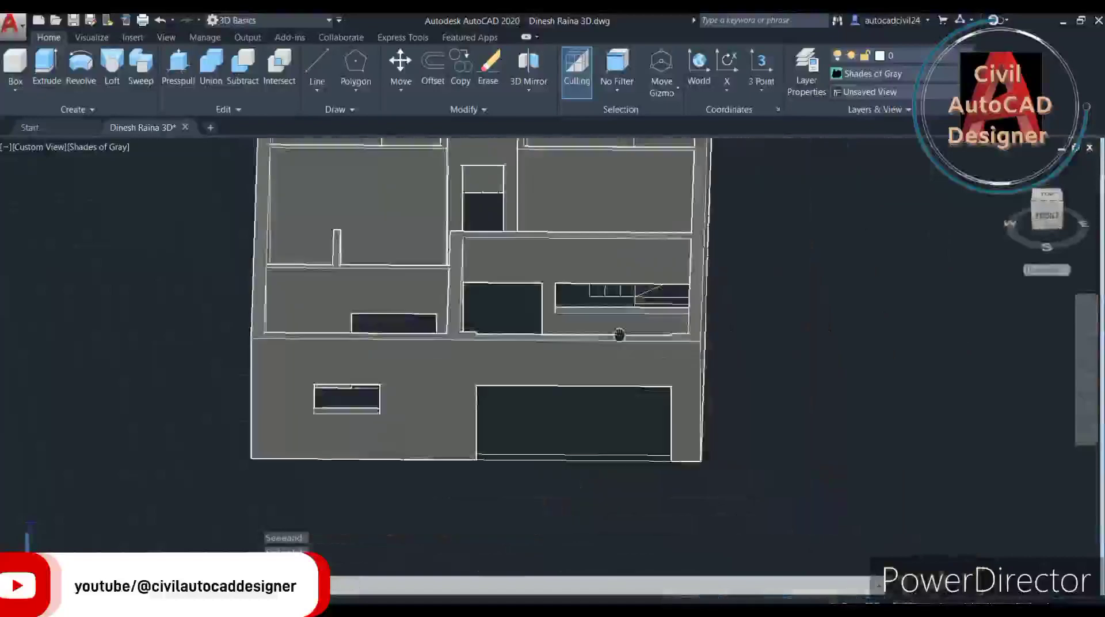
scroll(772, 333, down, 2)
middle_drag(772, 332, 689, 368)
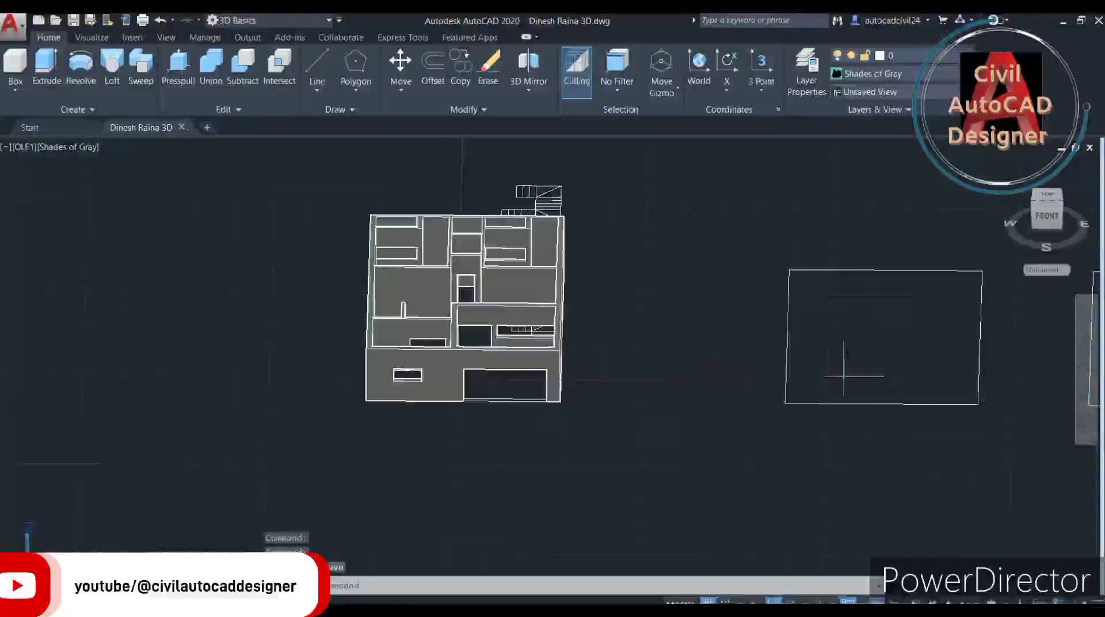
key(alt)
click(584, 409)
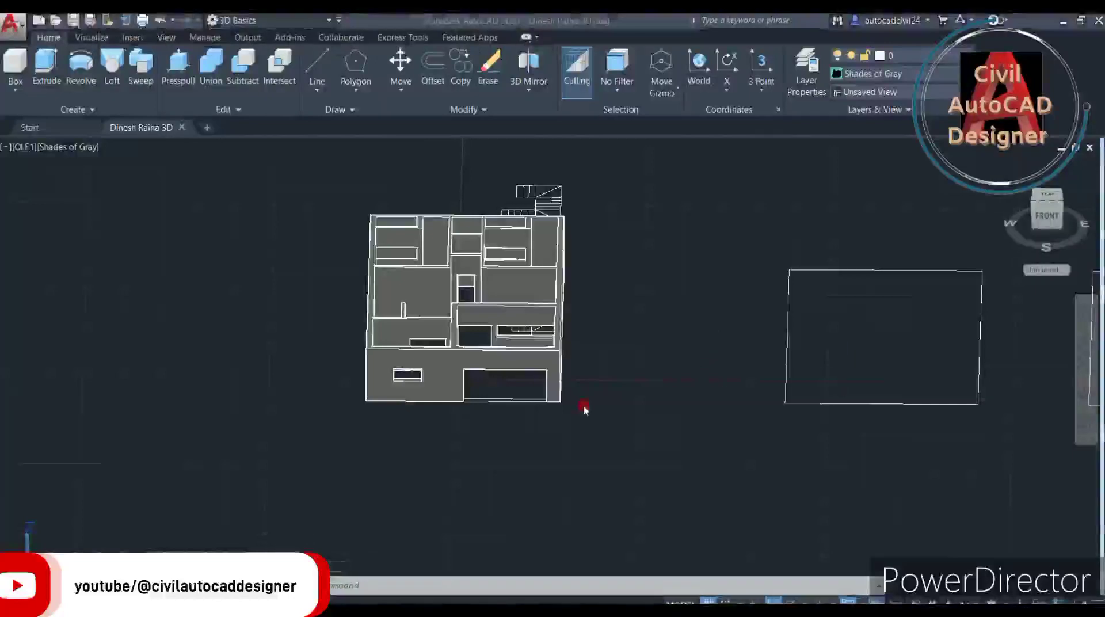
click(645, 456)
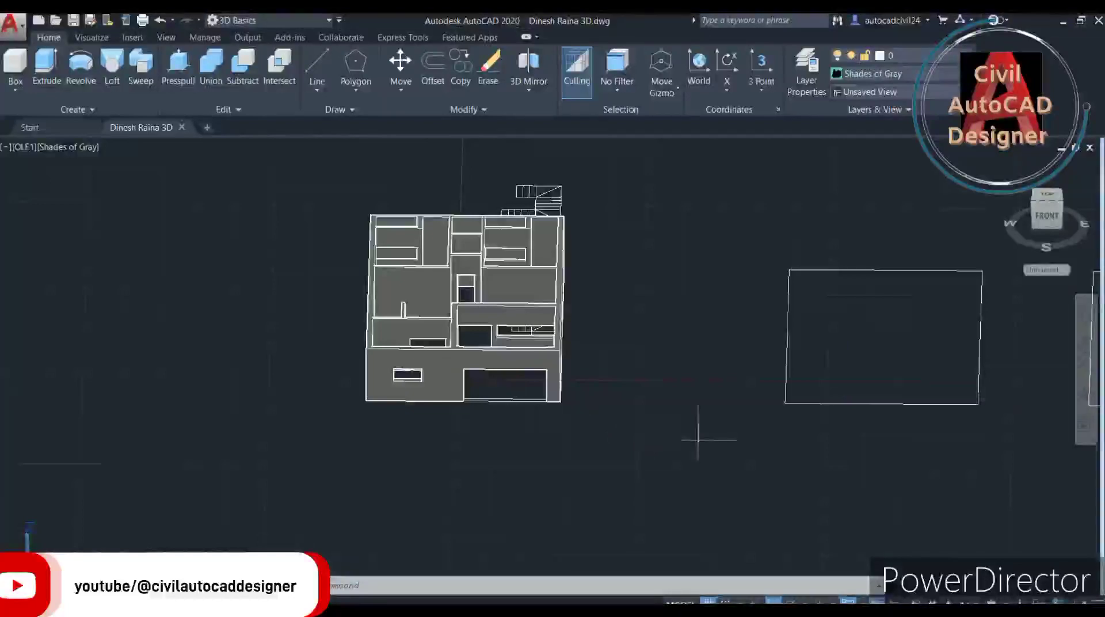
shift+middle_drag(586, 397, 747, 436)
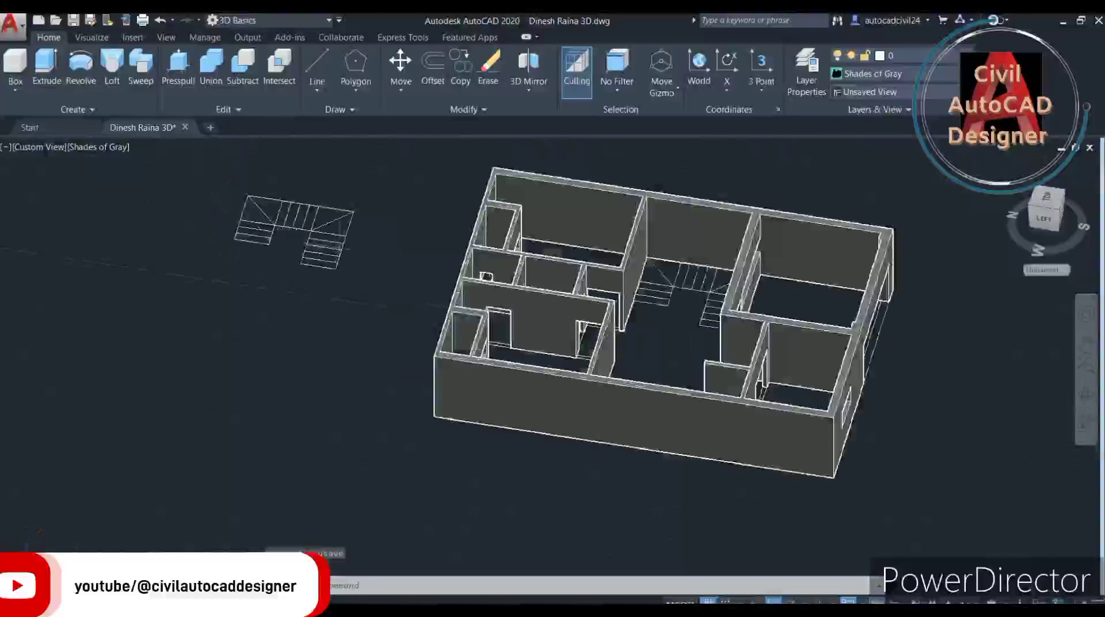
scroll(261, 159, up, 1)
scroll(261, 158, up, 2)
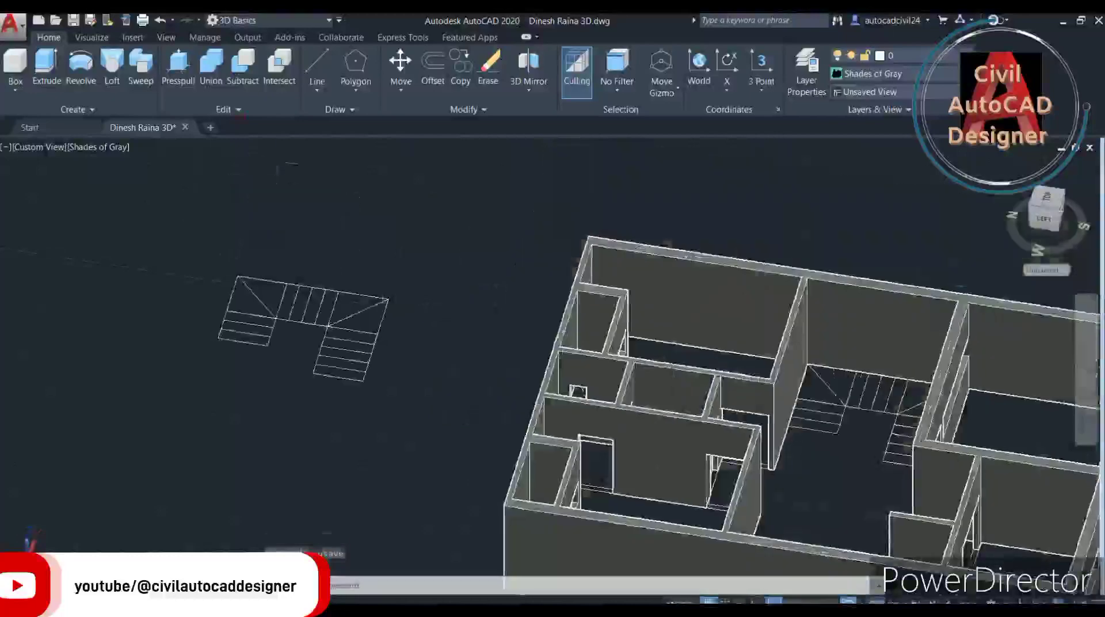
PRESSPULL the first three stair treads to heights 6, 12 and 18.
click(195, 82)
scroll(369, 391, up, 3)
click(333, 331)
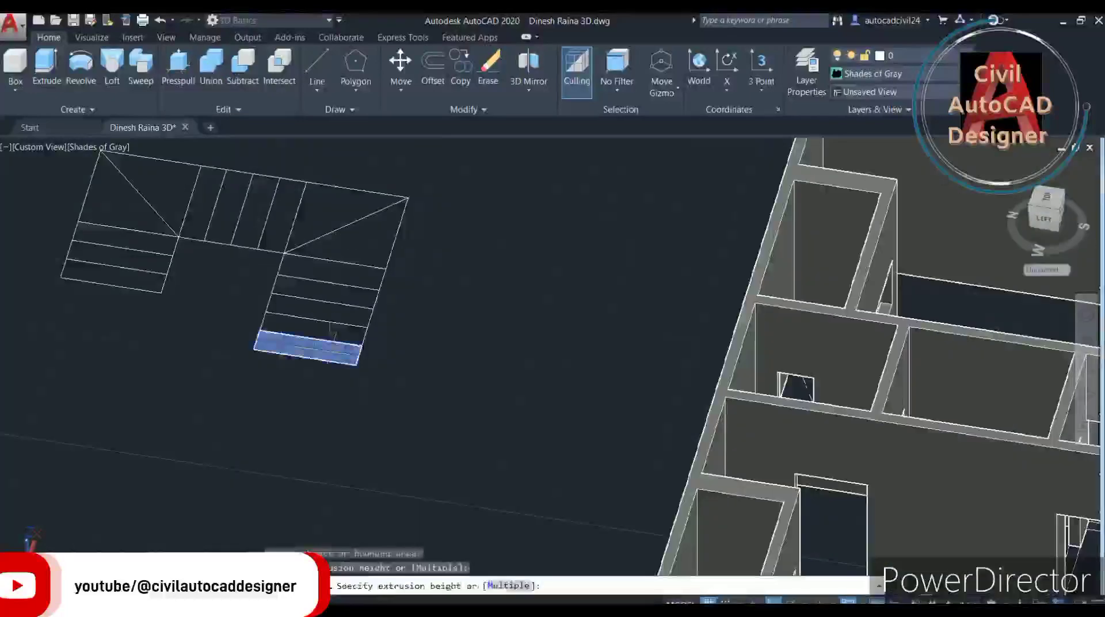
text(6)
key(Return)
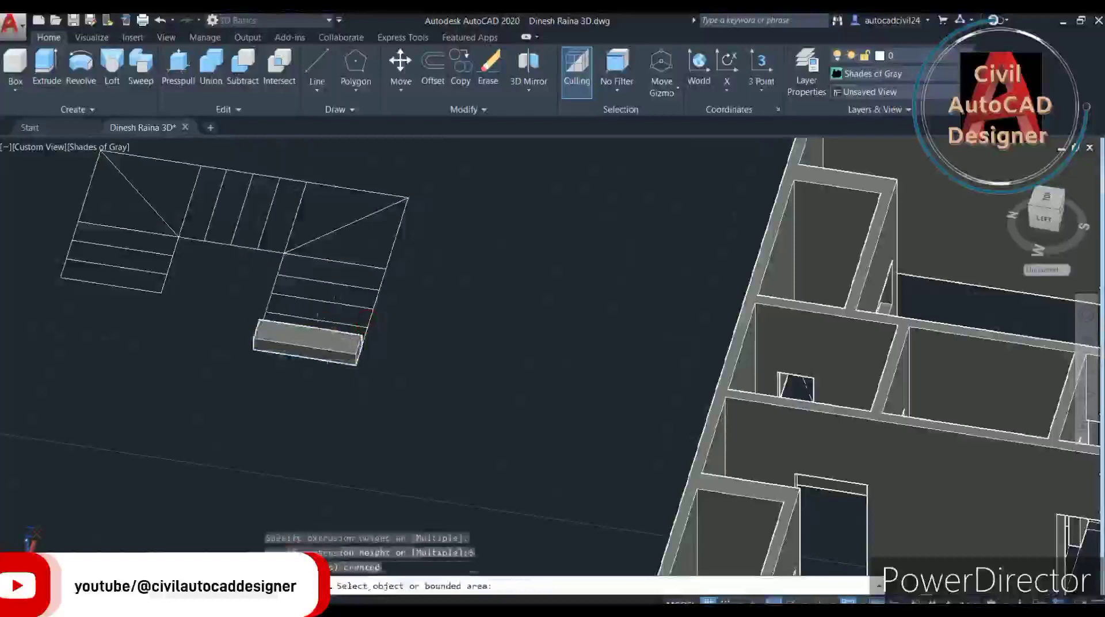
scroll(357, 318, up, 3)
click(352, 305)
text(12)
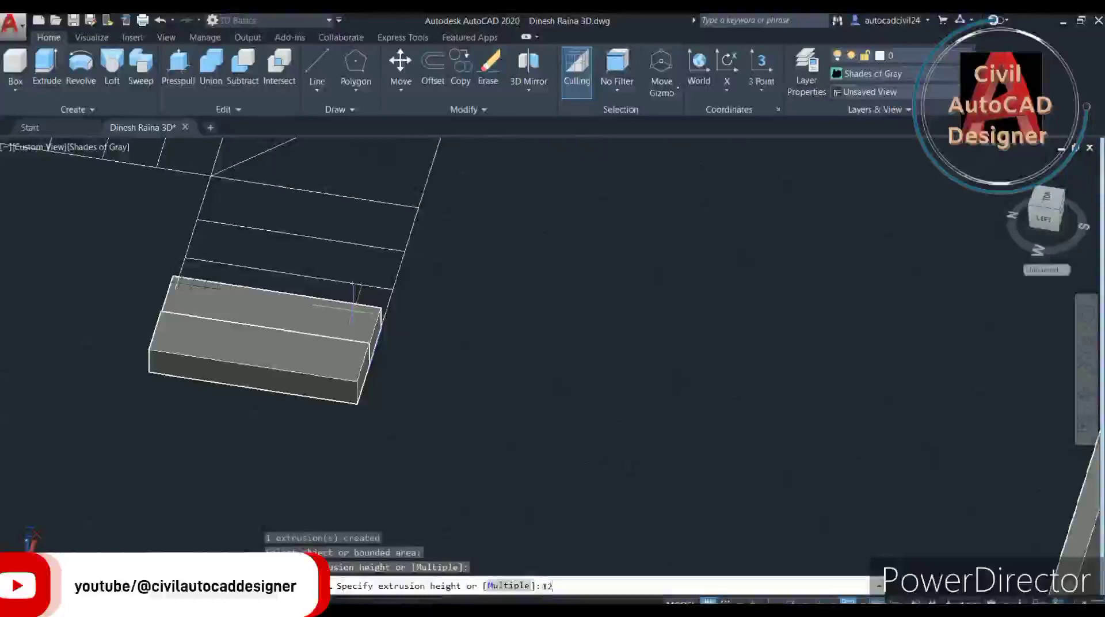
key(Return)
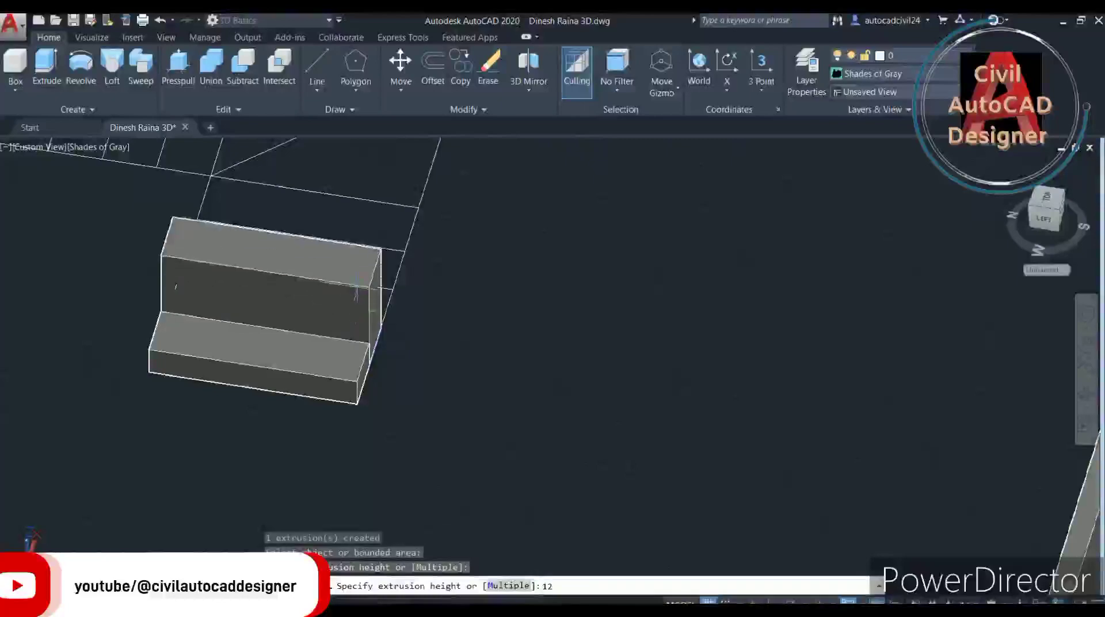
key(Return)
scroll(369, 285, up, 2)
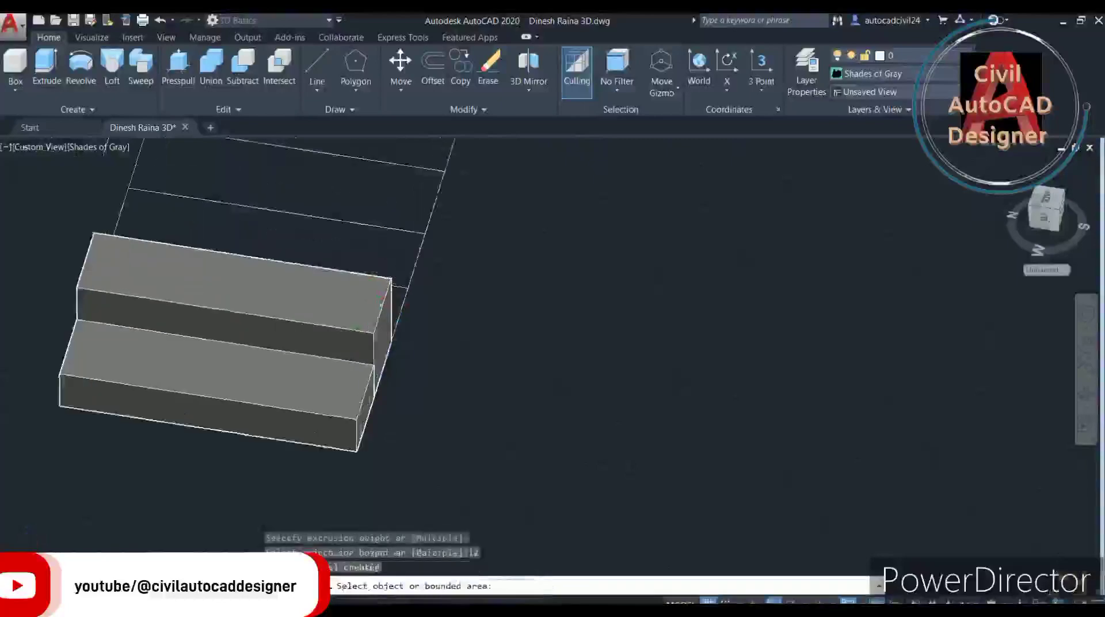
scroll(392, 288, up, 2)
click(410, 294)
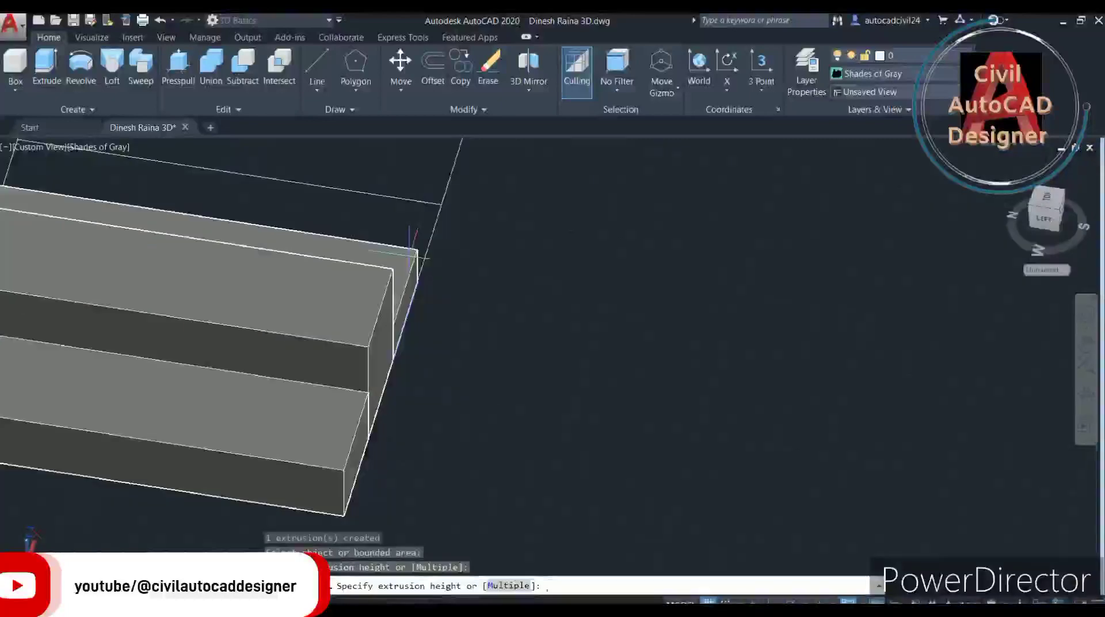
text(18)
key(Return)
Extrude the fourth and fifth treads to 24 and 30, and the triangular winder to 36.
scroll(471, 328, down, 2)
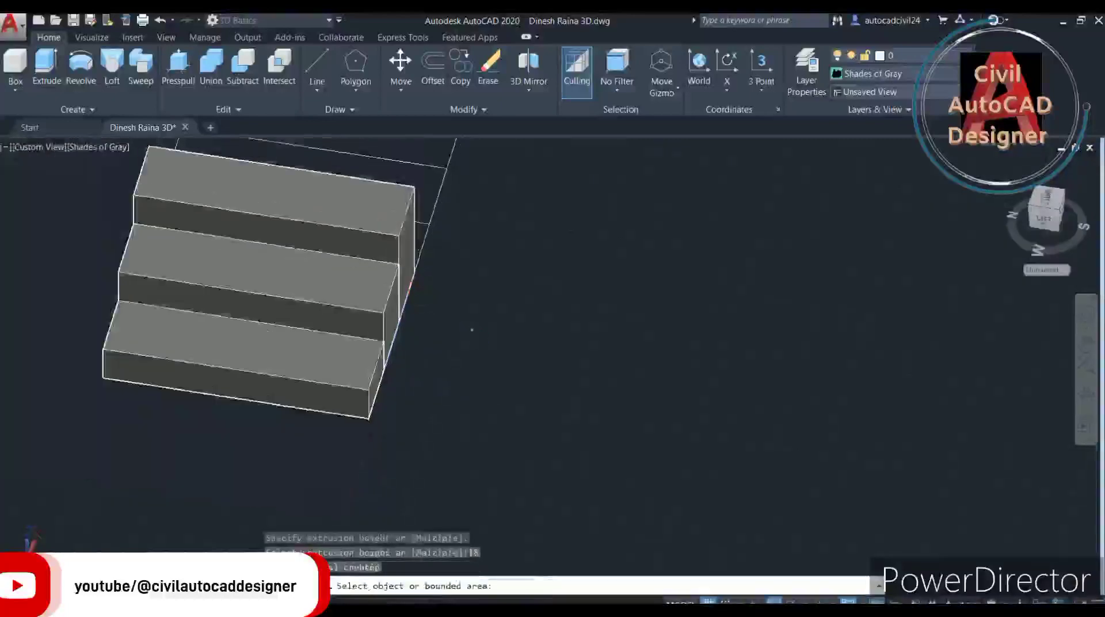
shift+middle_drag(467, 330, 363, 351)
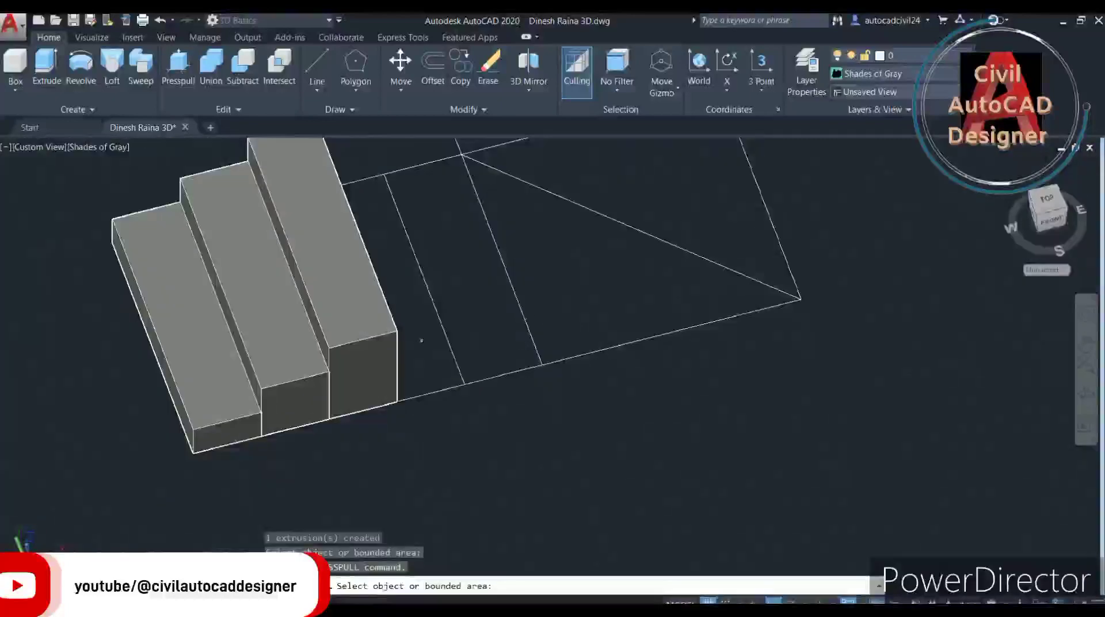
click(412, 401)
text(24)
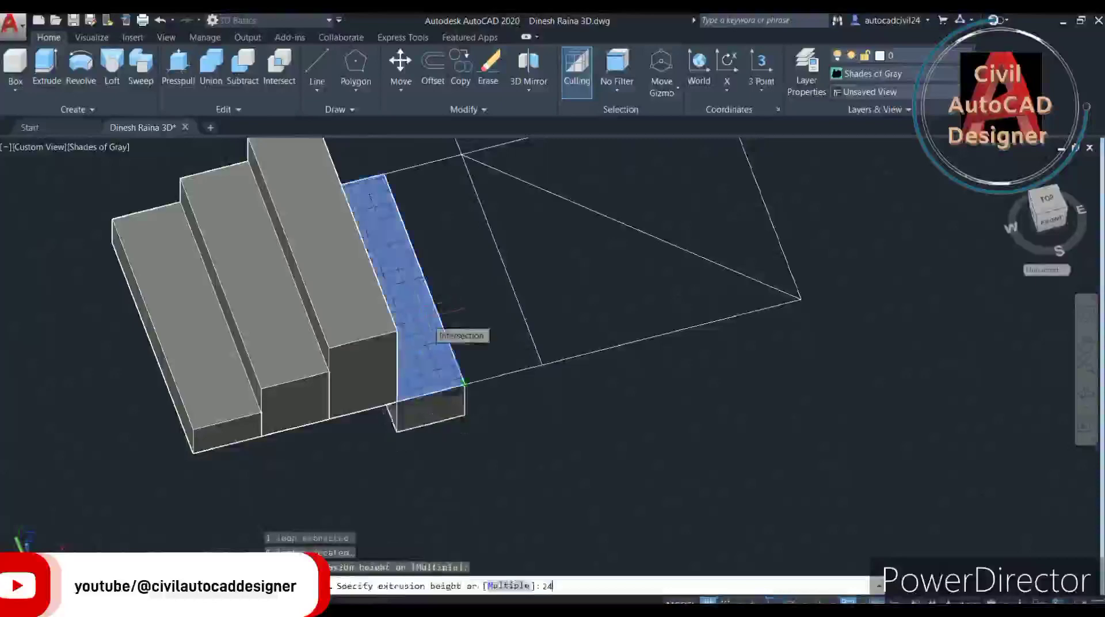
key(Return)
click(483, 337)
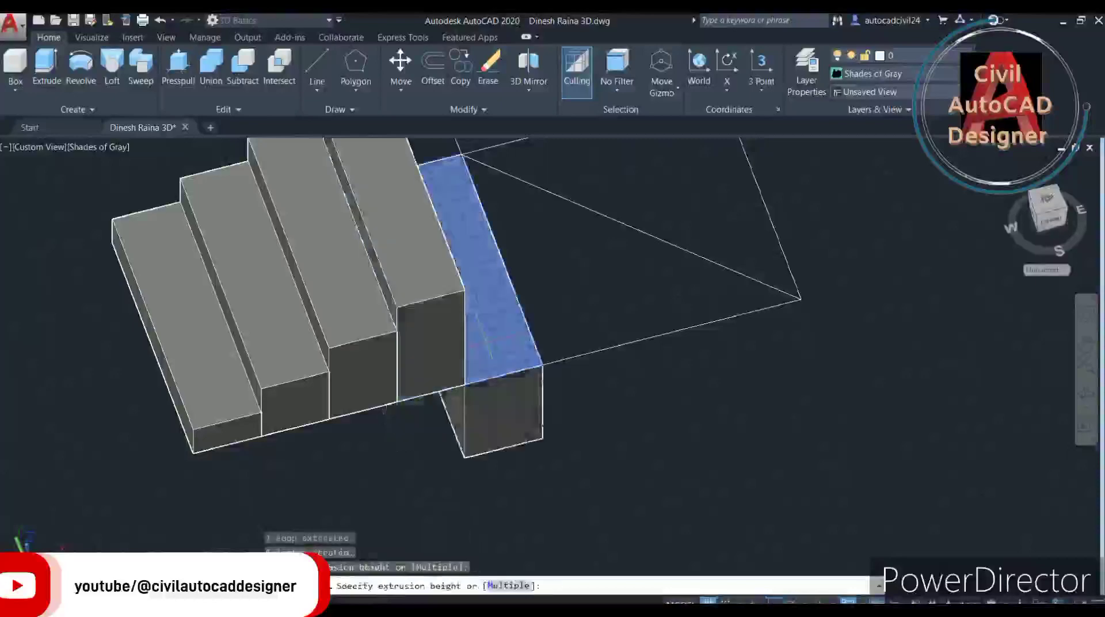
text(30)
key(Return)
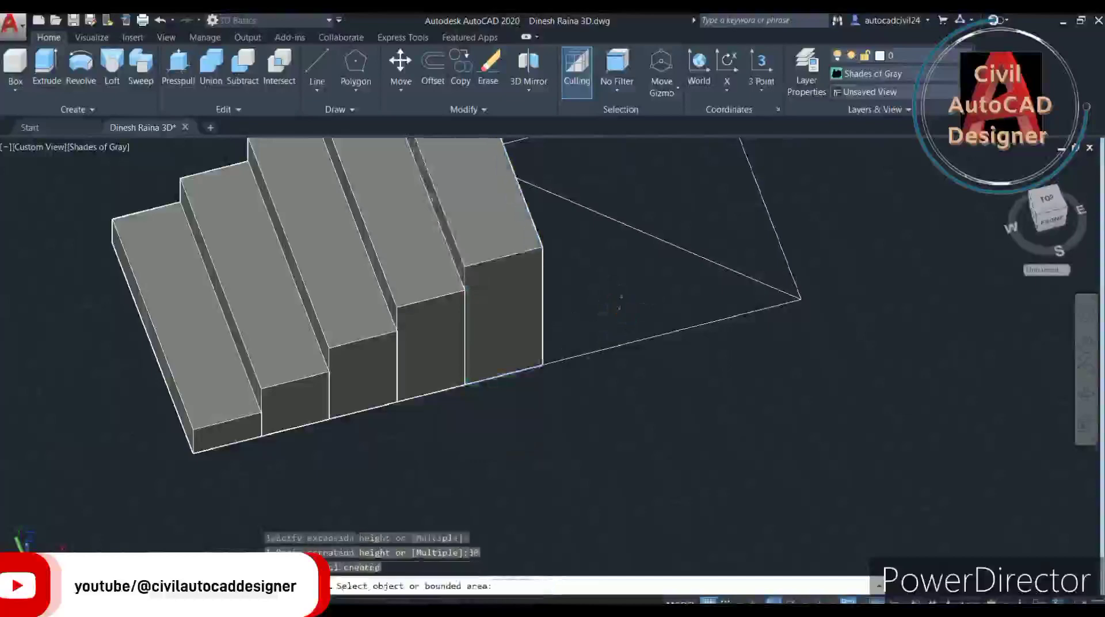
click(614, 288)
text(36)
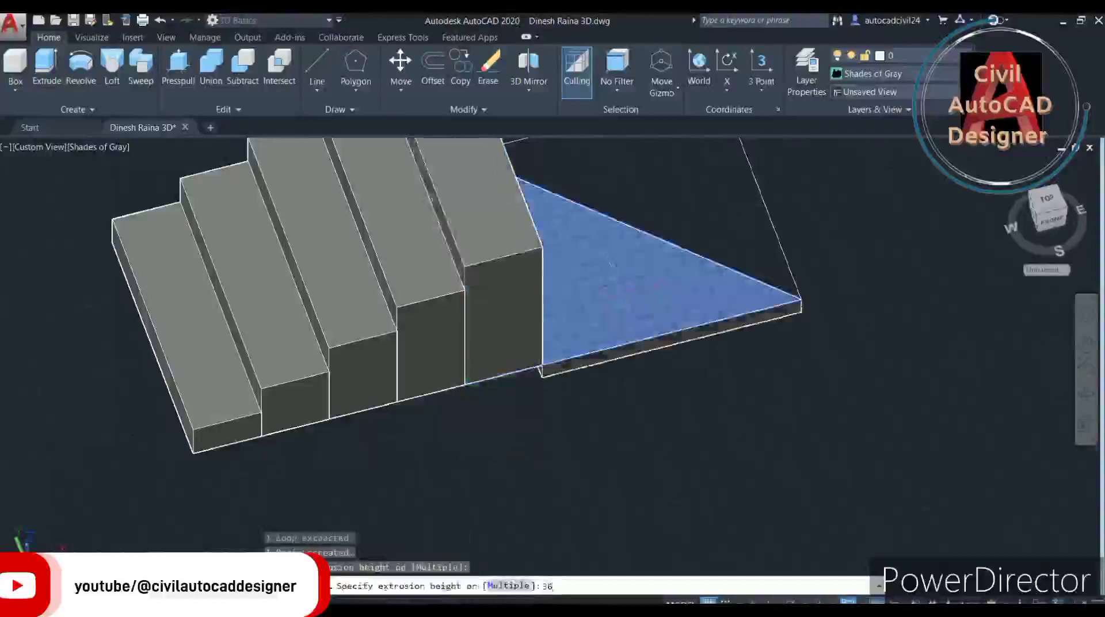
key(Return)
Extrude the next triangular winder to 42 and the following stair area to 48.
shift+middle_drag(718, 328, 619, 347)
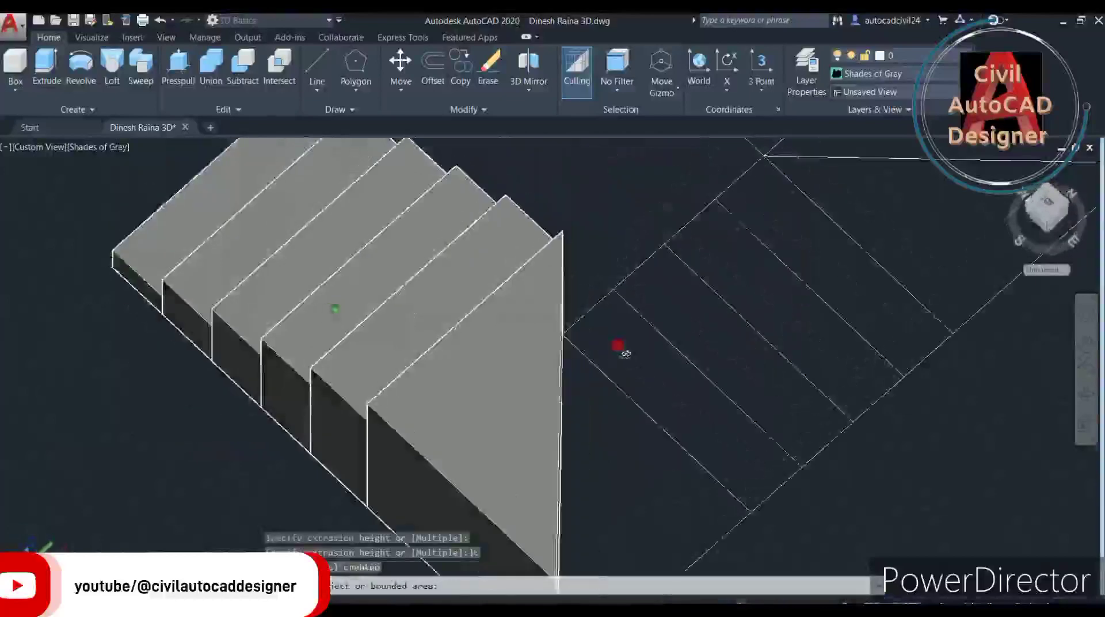
scroll(473, 315, up, 5)
click(474, 315)
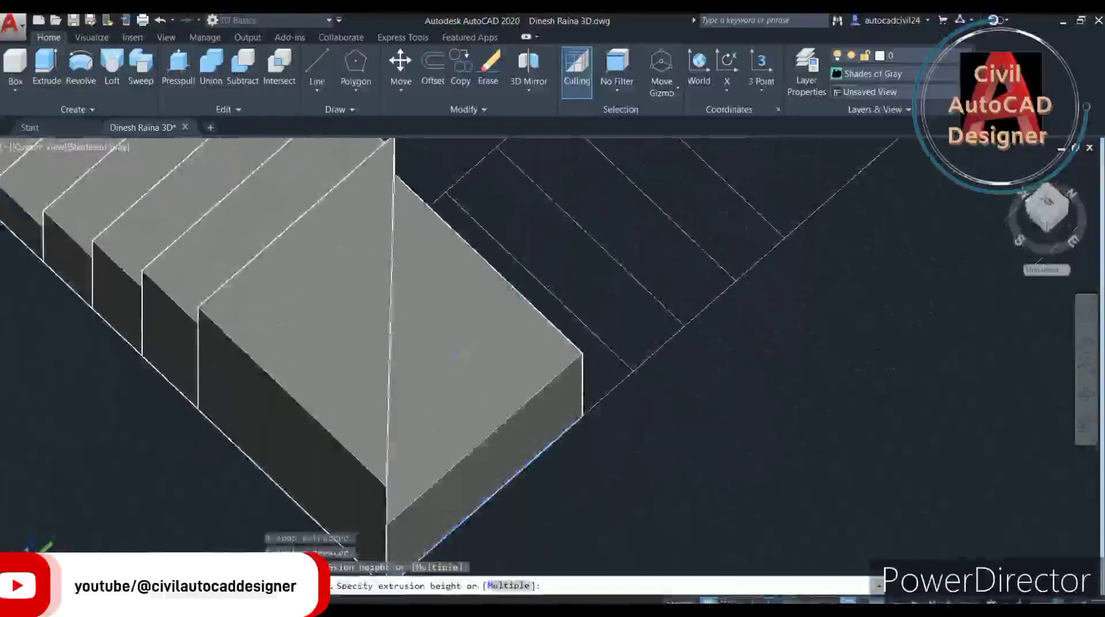
text(42)
key(Return)
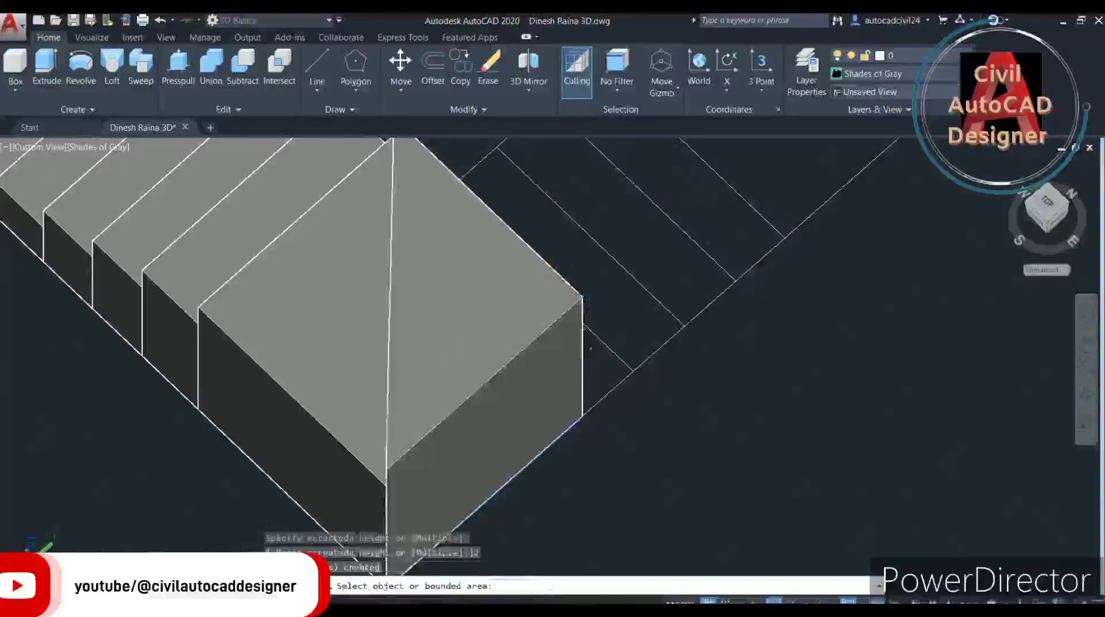
click(603, 363)
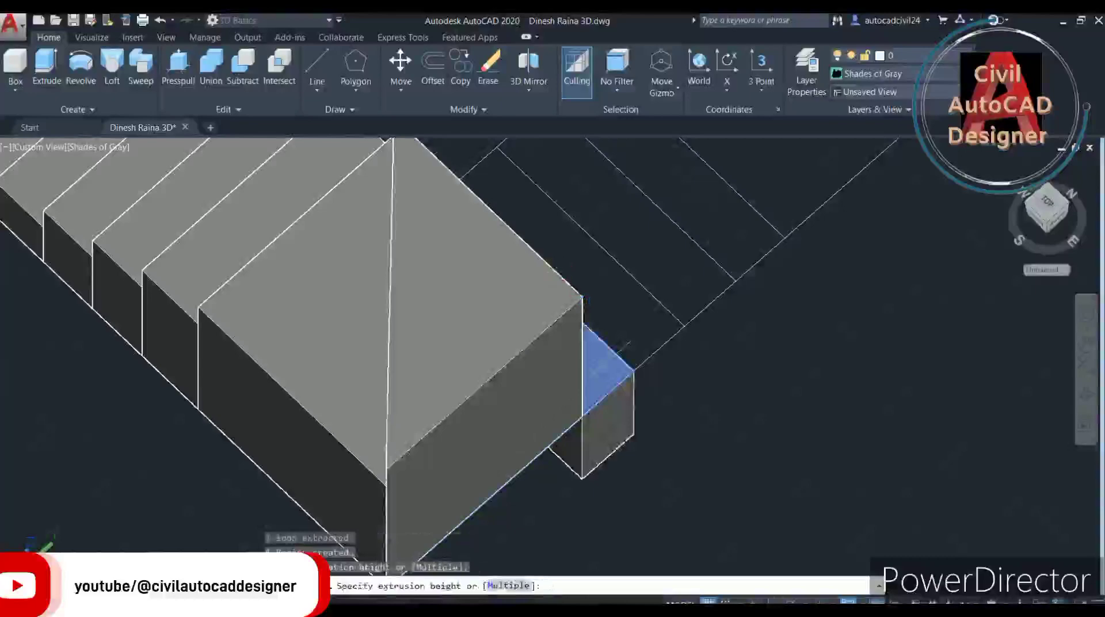
text(48)
key(Return)
scroll(466, 328, down, 3)
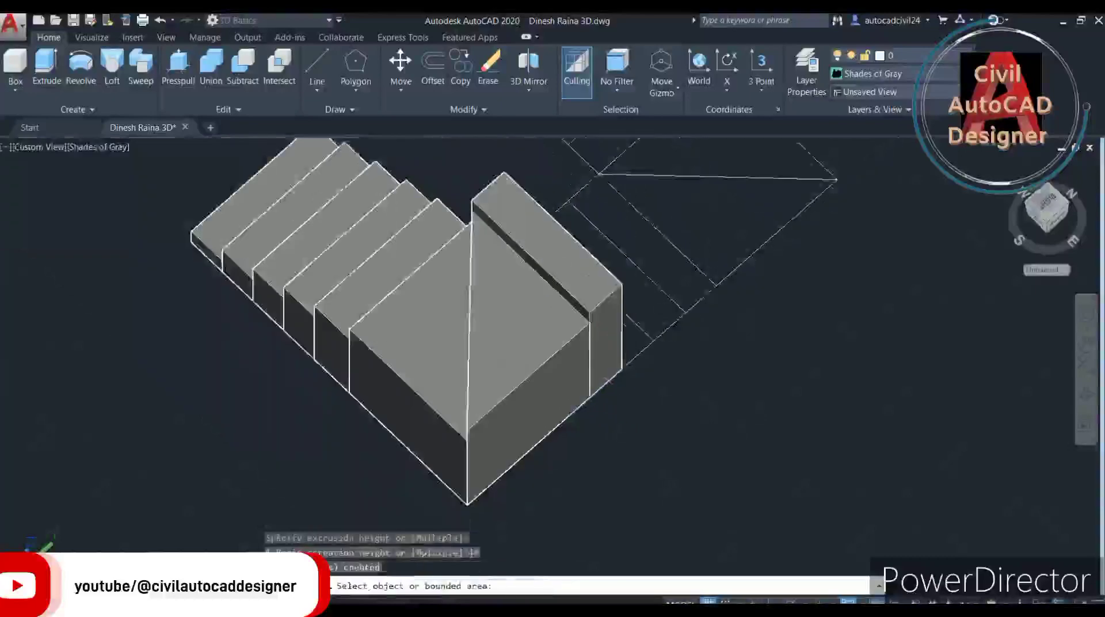
scroll(466, 329, up, 3)
Extrude the upper-flight steps in rising heights from 54 up to 66.
mouse_move(495, 371)
shift+middle_down()
mouse_move(592, 326)
mouse_move(523, 348)
mouse_move(402, 343)
shift+middle_up()
key(Return)
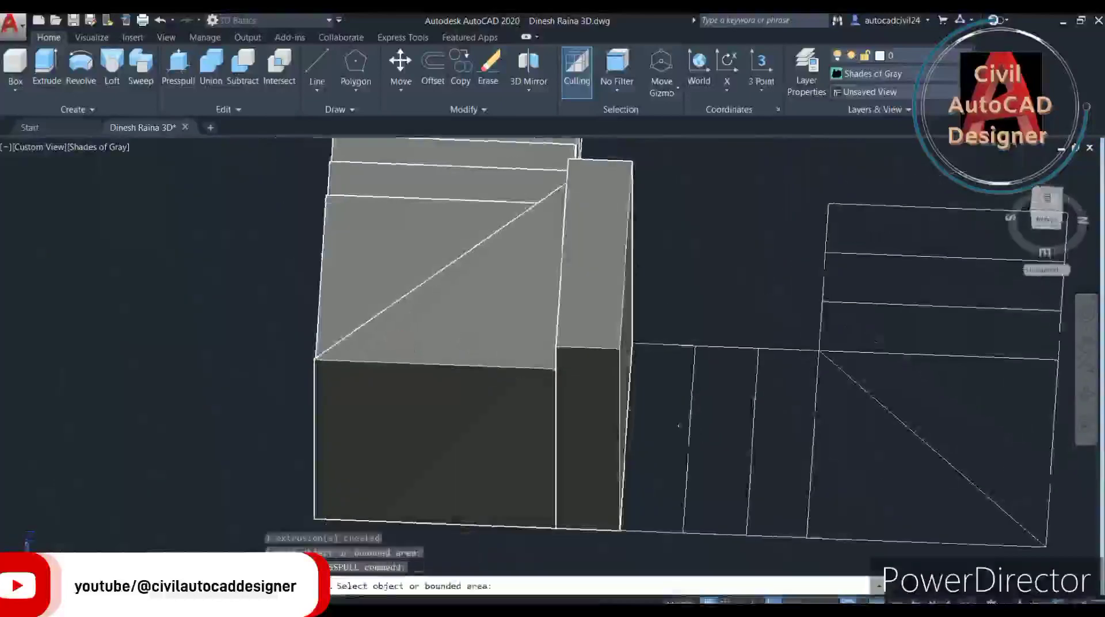
click(670, 428)
text(54)
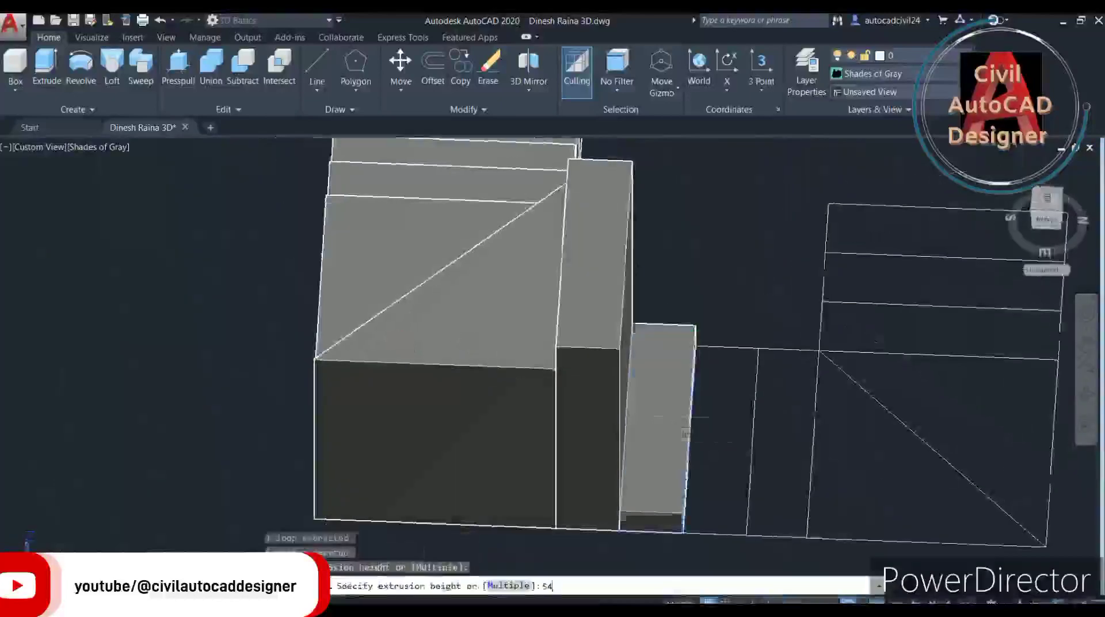
key(Return)
click(721, 427)
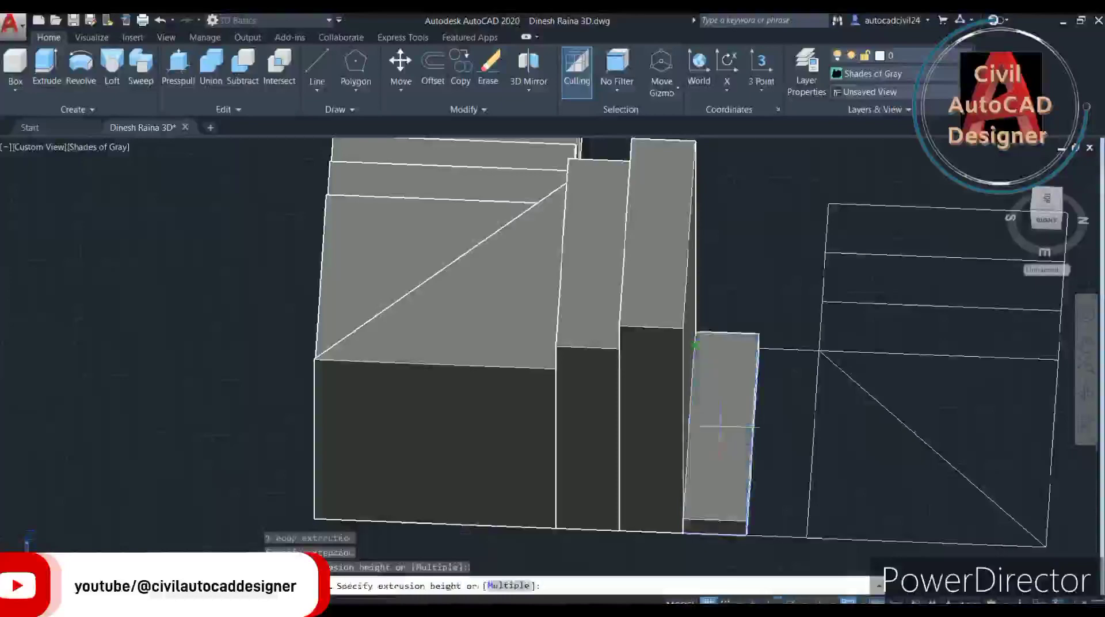
text(6)
key(Return)
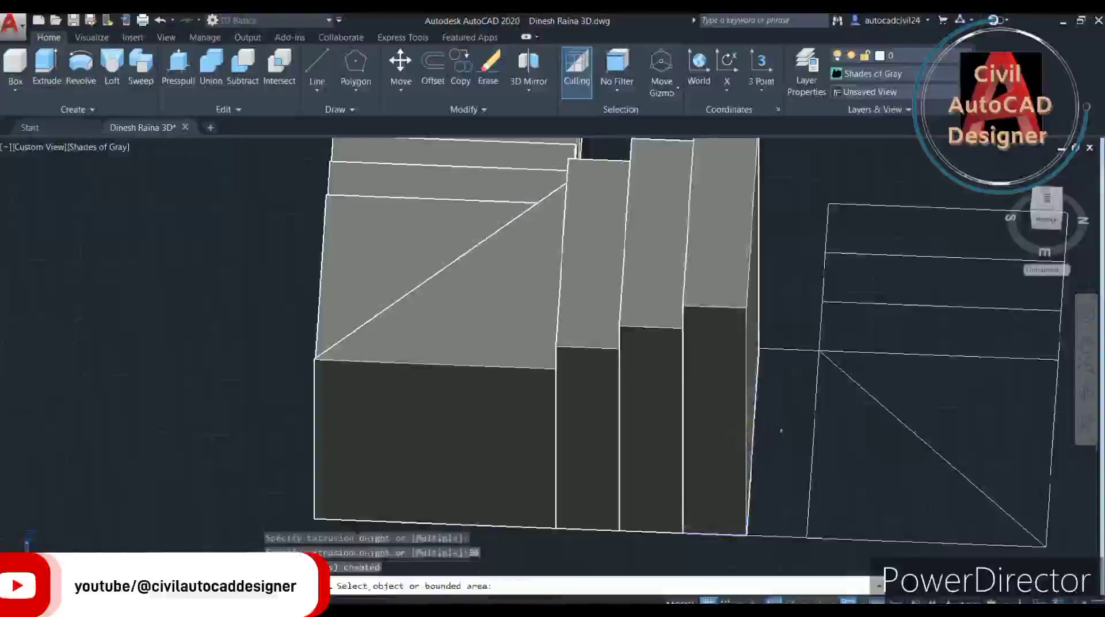
click(787, 441)
text(66)
key(Return)
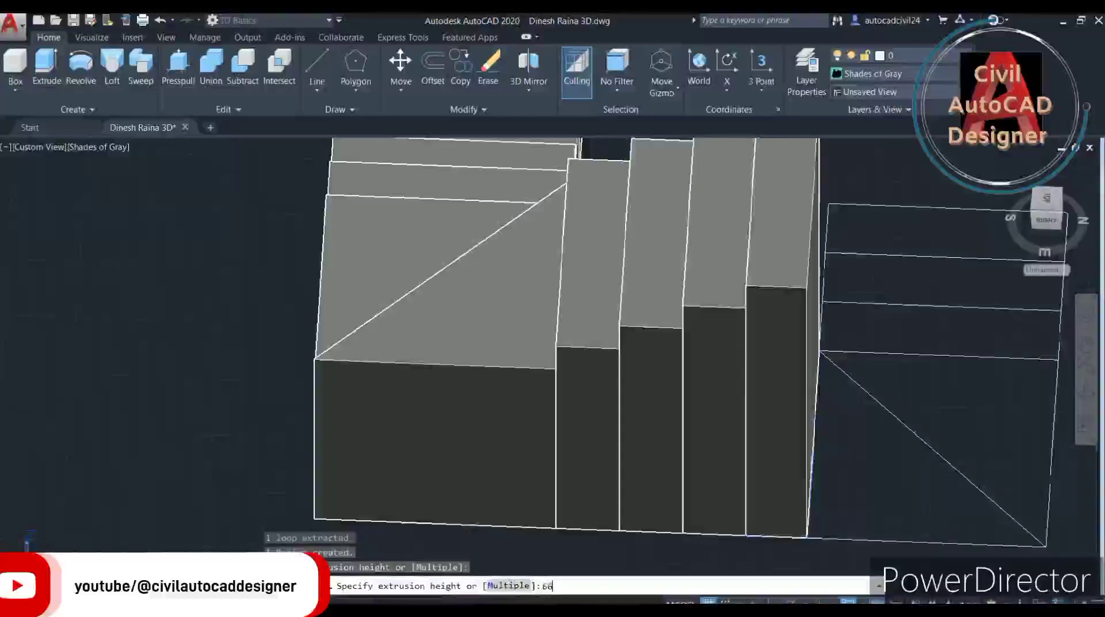
click(871, 451)
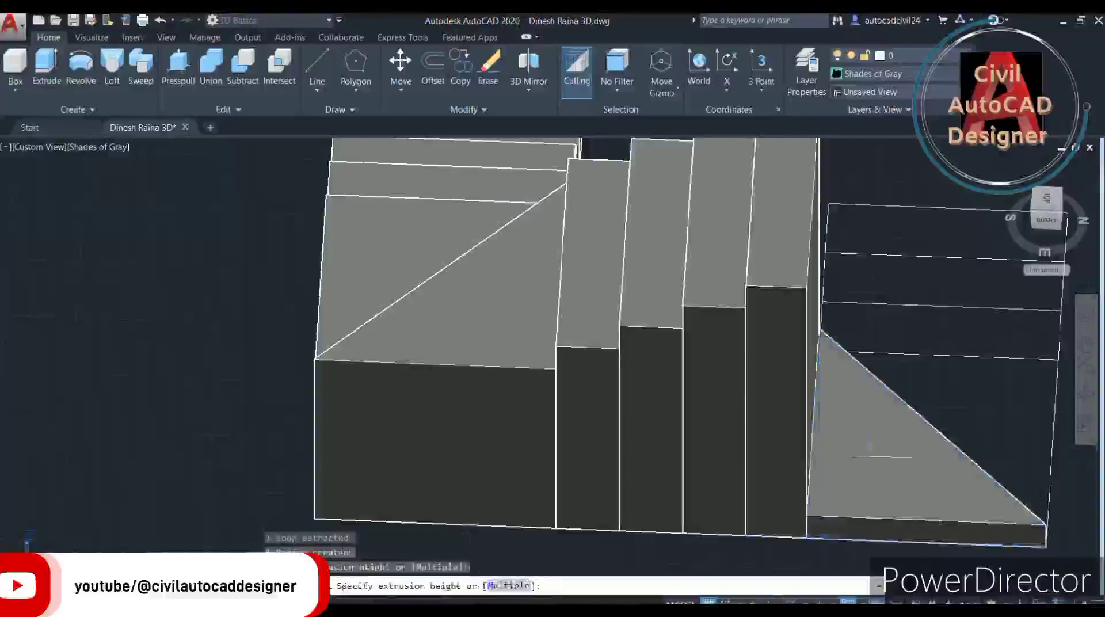
text(7)
key(Return)
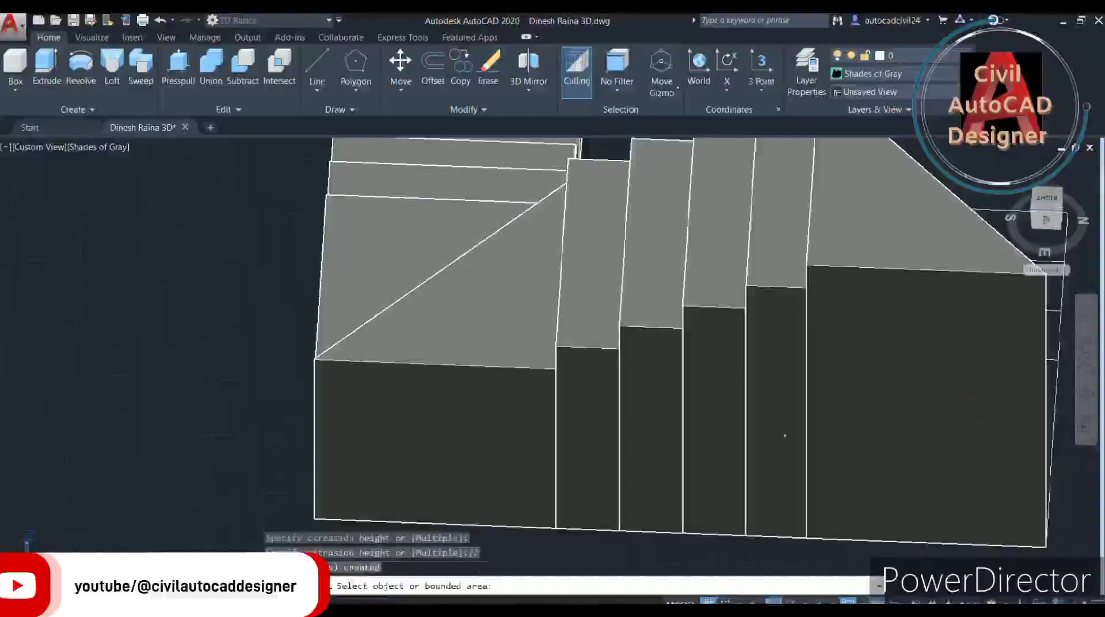
Extrude the triangle to 76, then the small corner area and the area beside it to 40.
shift+middle_drag(784, 436, 702, 385)
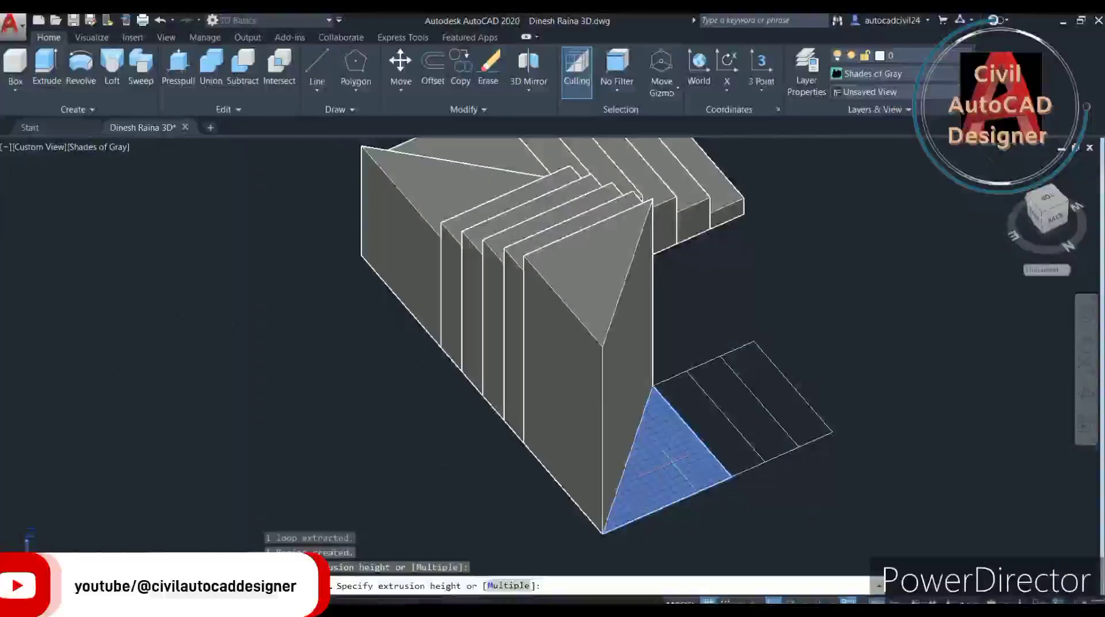
text(76)
key(Return)
click(740, 462)
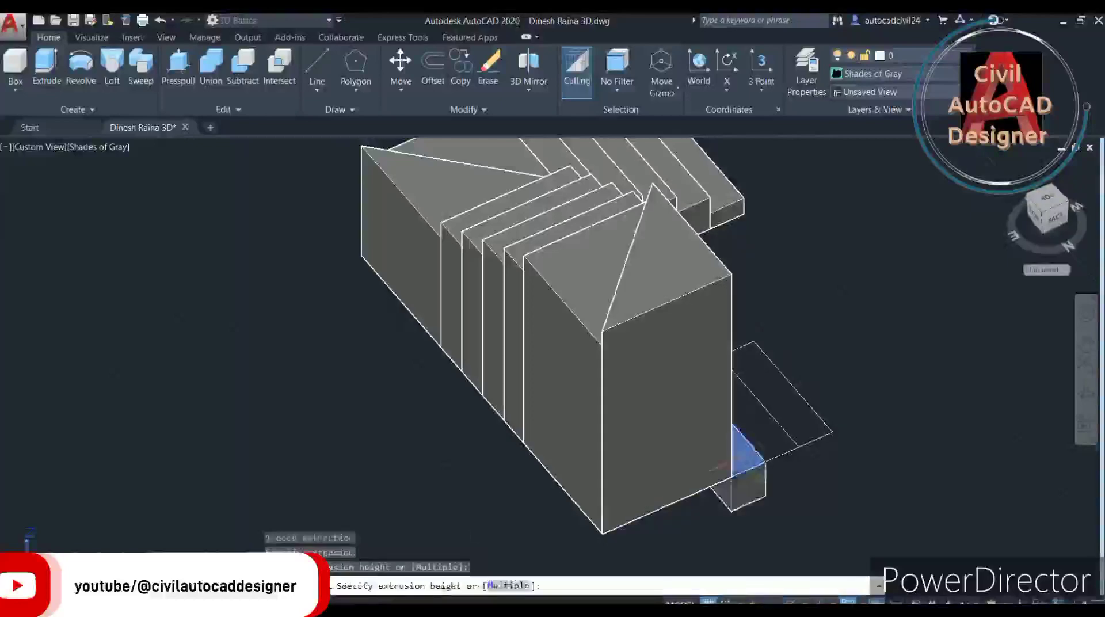
text(4)
key(Return)
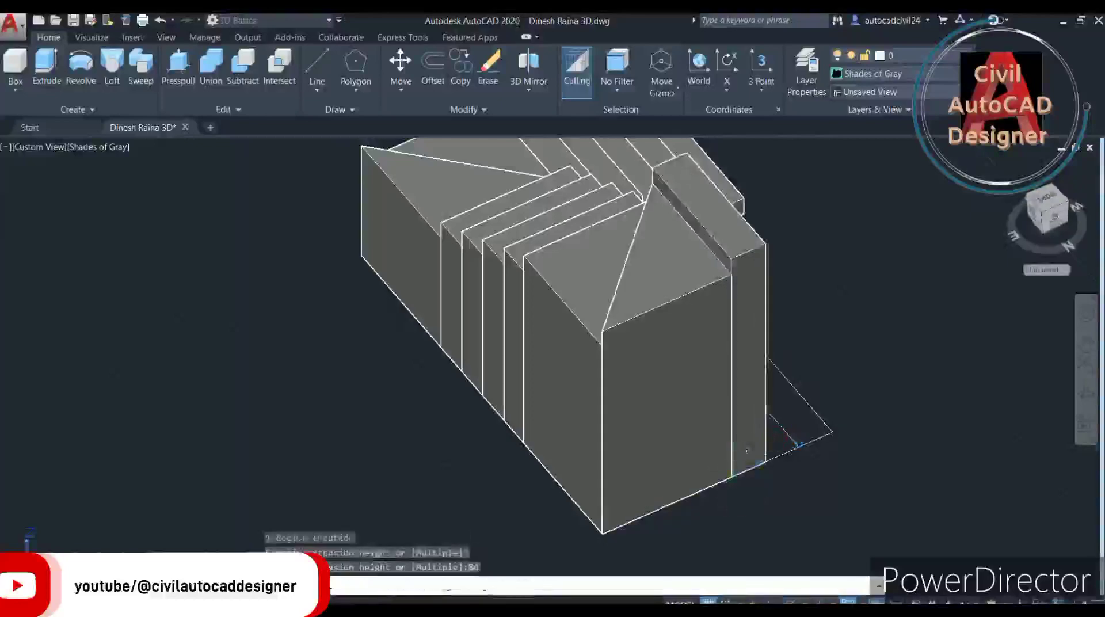
click(784, 440)
text(40)
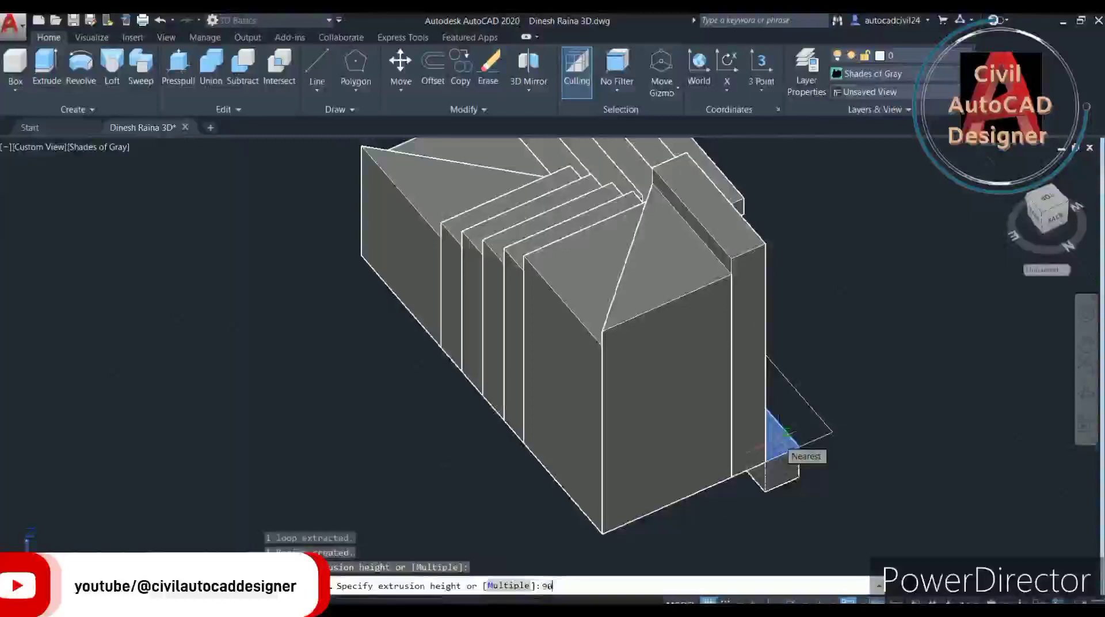
key(Return)
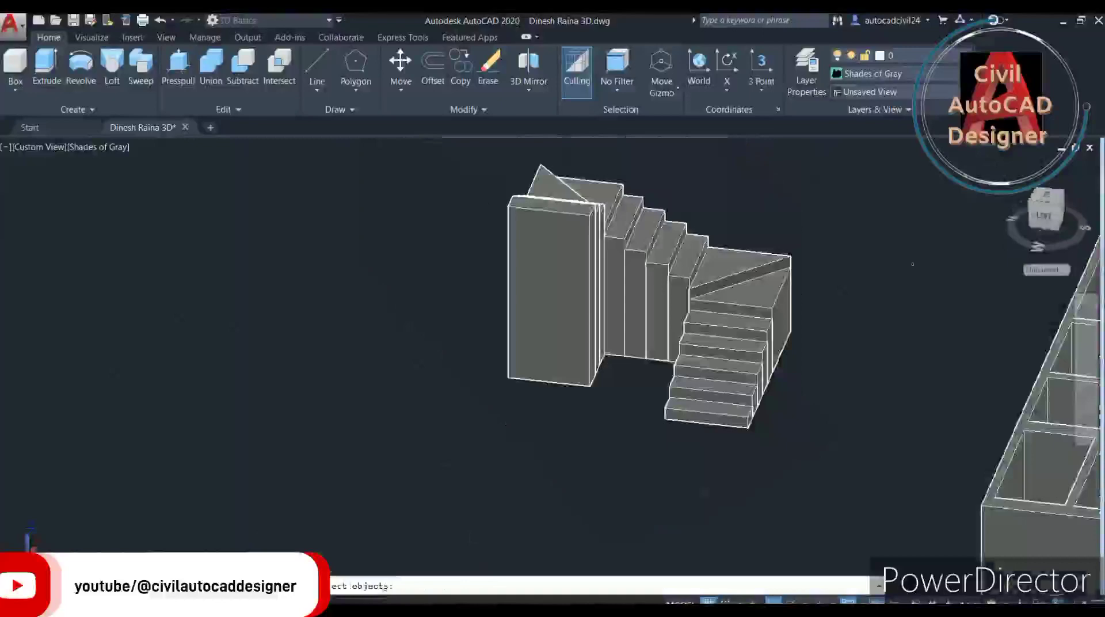
Window-select all the stair solids and merge them, then orbit around the stair.
click(874, 184)
click(393, 433)
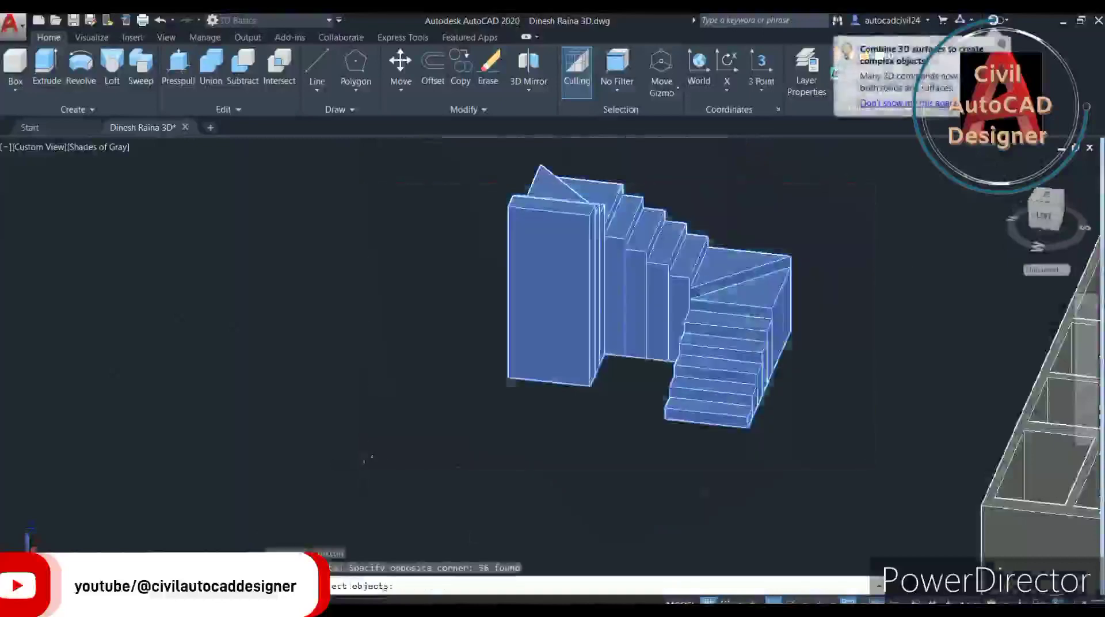
key(Return)
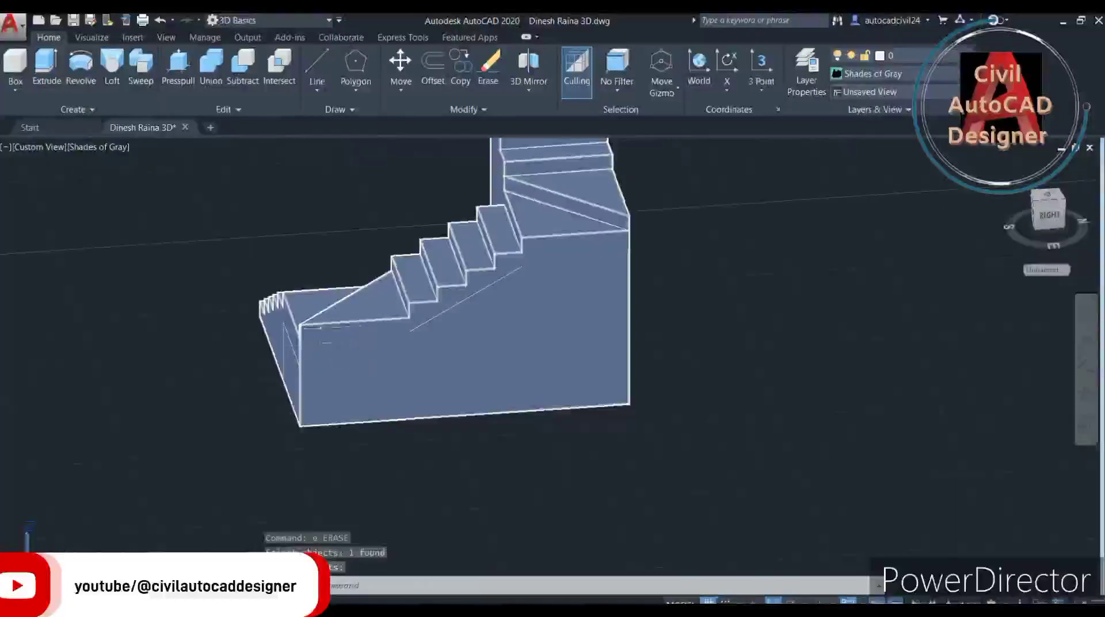
scroll(263, 295, down, 2)
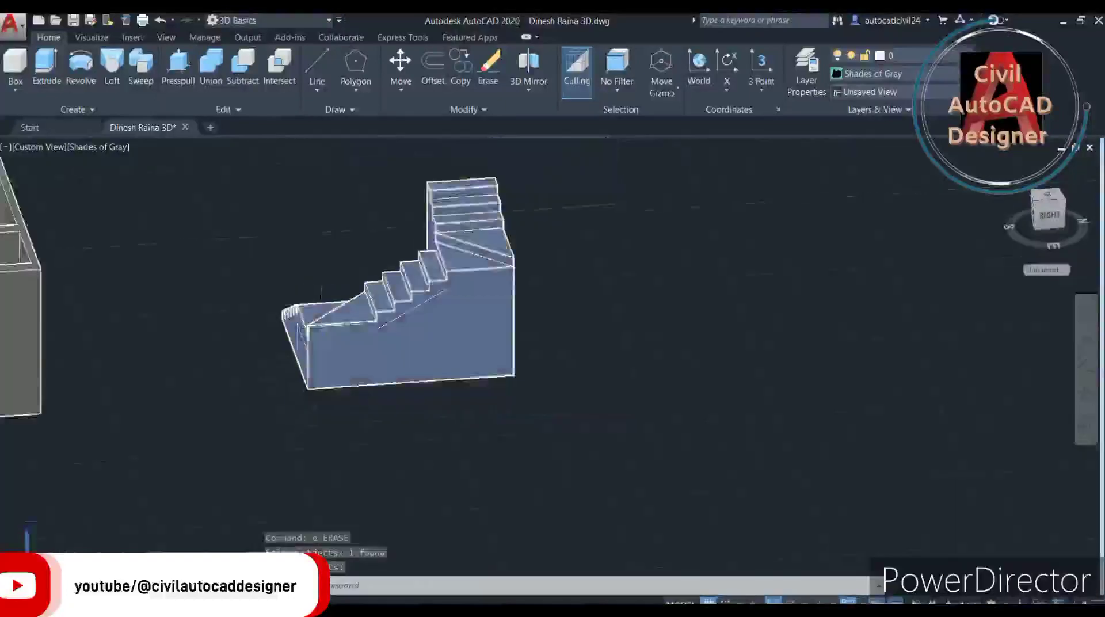
scroll(263, 294, up, 1)
mouse_move(264, 296)
shift+middle_down()
mouse_move(458, 382)
mouse_move(698, 363)
shift+middle_up()
middle_drag(301, 222, 296, 229)
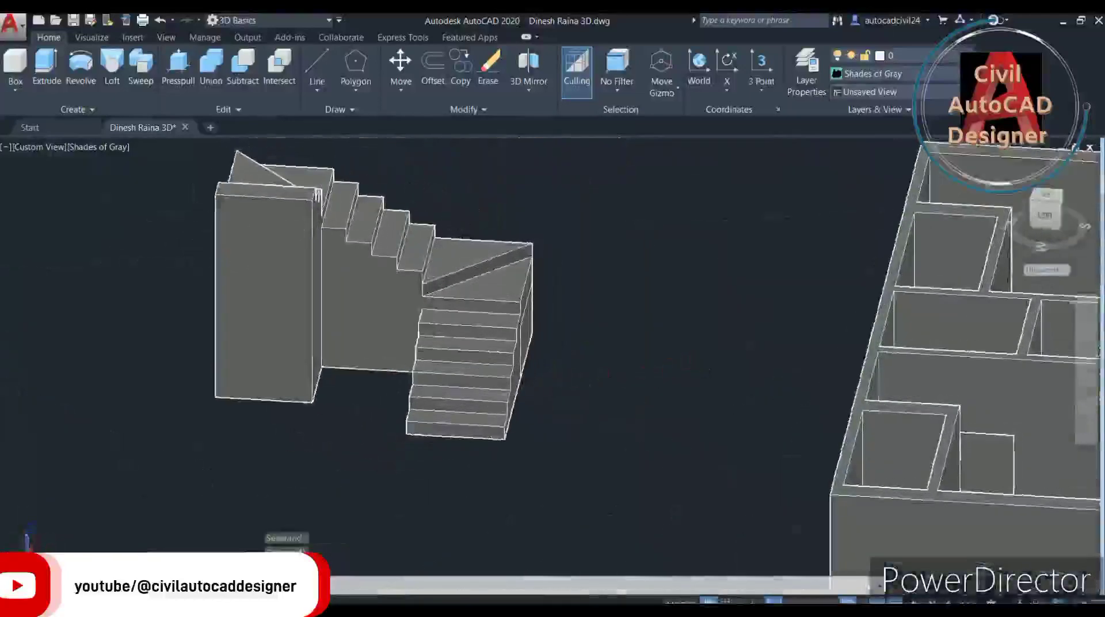
Run UNI on the stair solid to check it is merged, cancel, and turn off selection cycling.
click(496, 151)
click(206, 308)
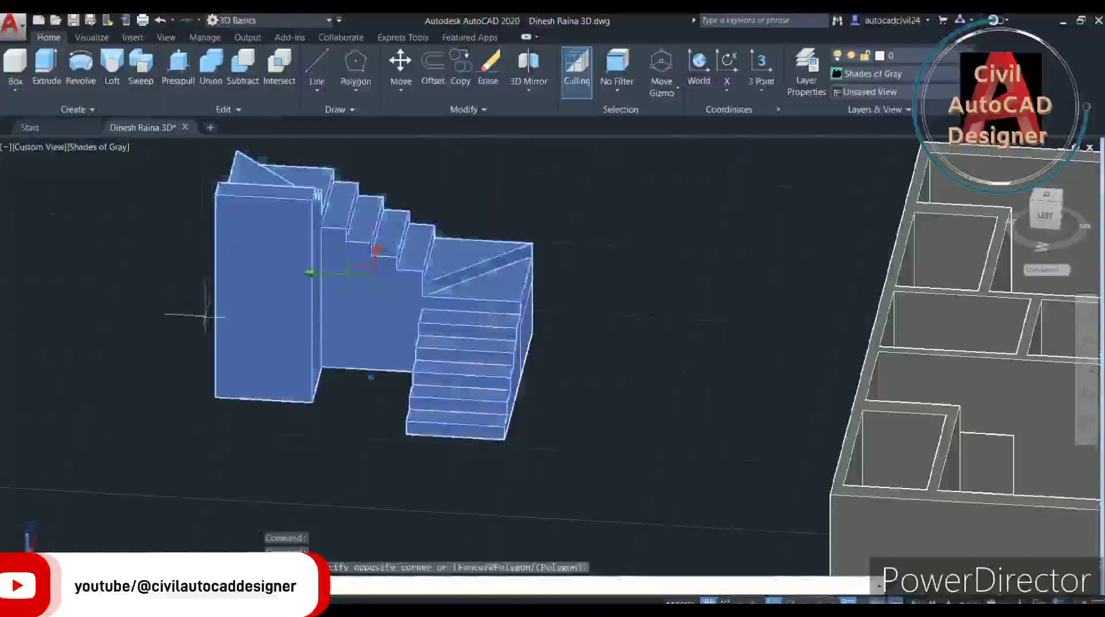
text(uni)
key(Return)
scroll(502, 441, up, 3)
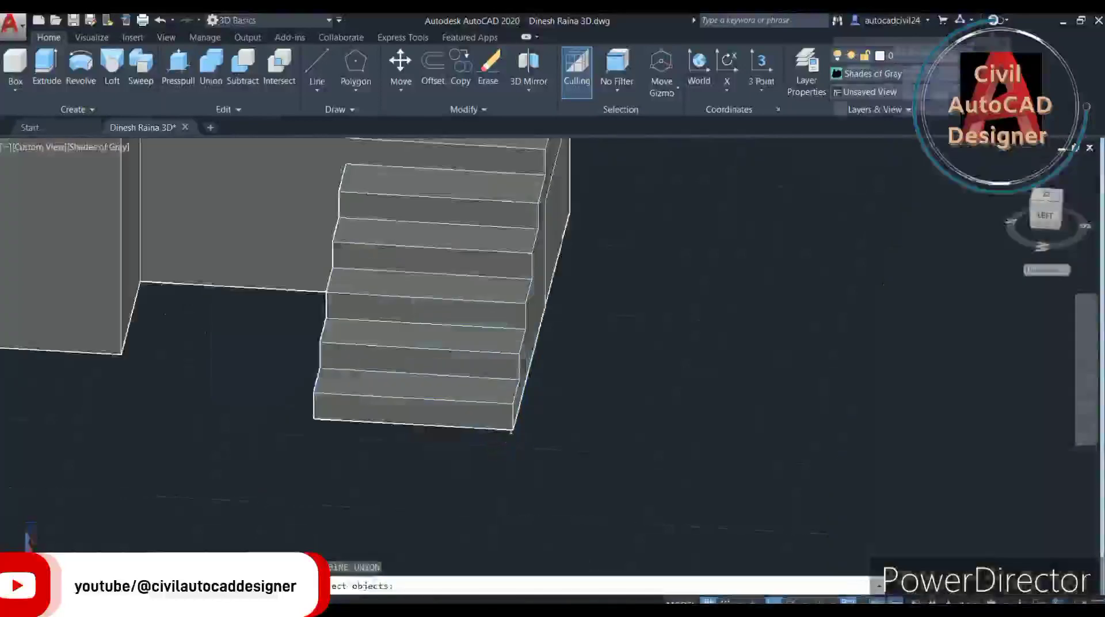
click(507, 424)
key(Return)
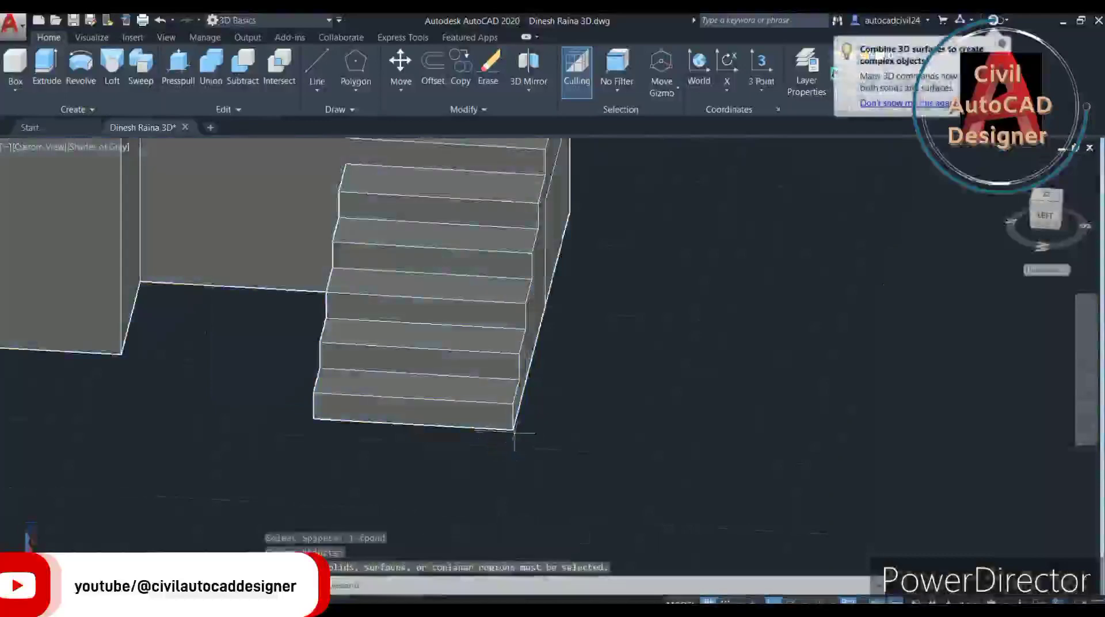
click(514, 423)
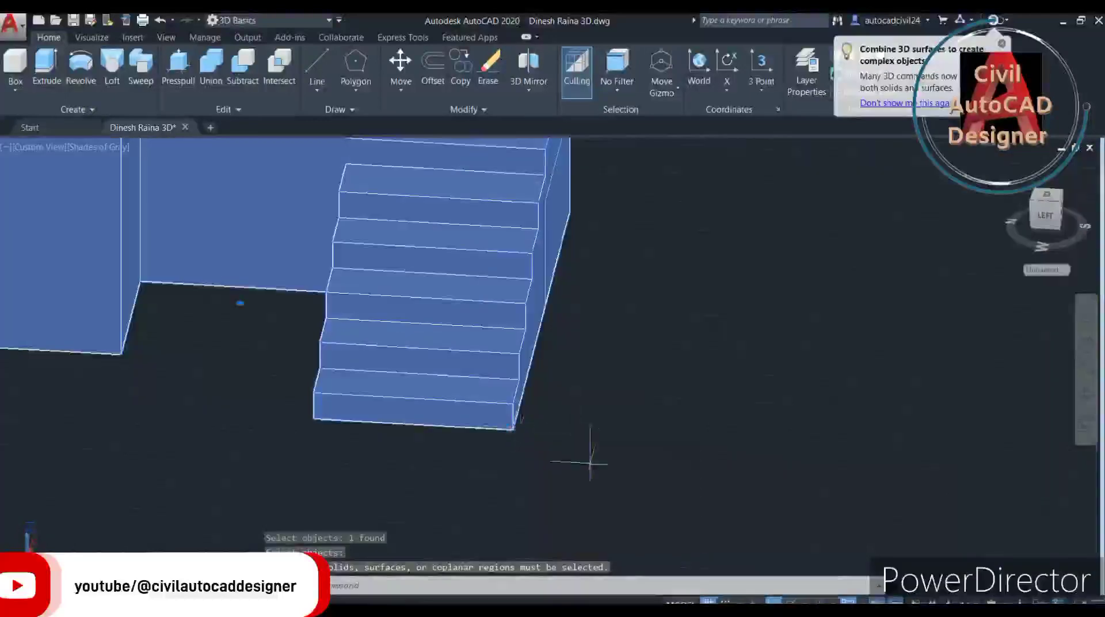
scroll(494, 363, down, 2)
scroll(494, 362, down, 3)
key(Escape)
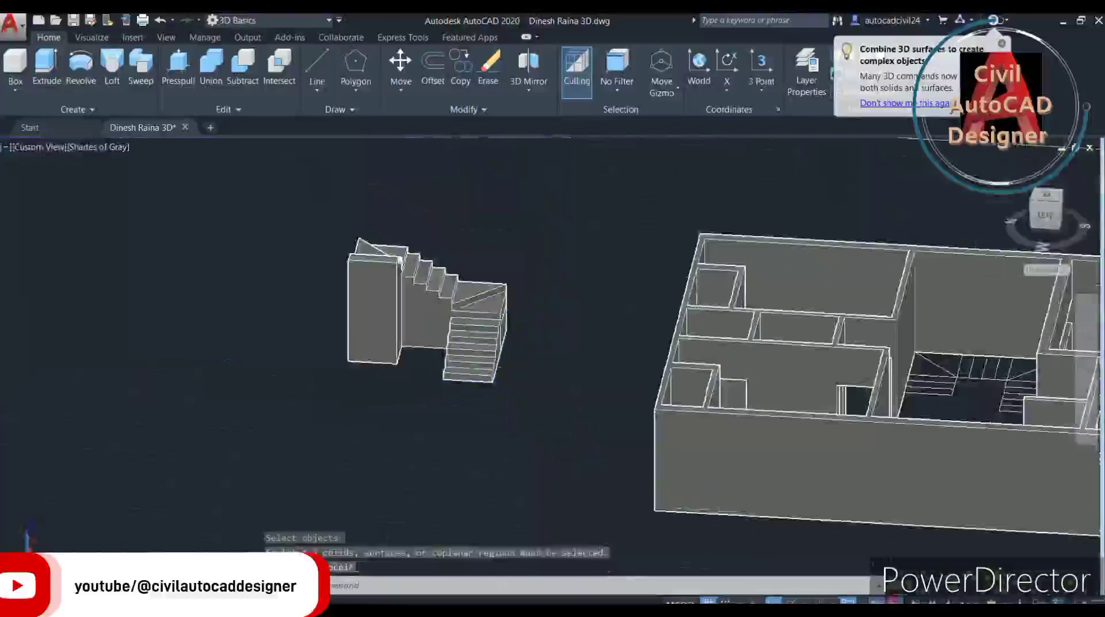
key(ctrl+w)
Start copying the stair solid from its bottom step, then cancel that copy.
click(472, 351)
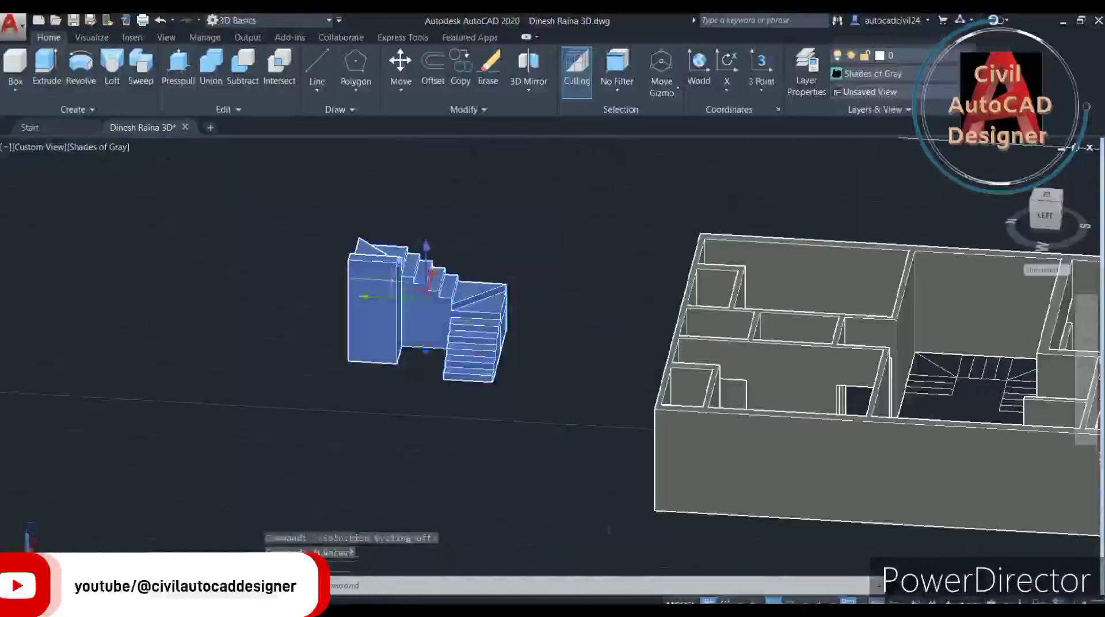
text(co)
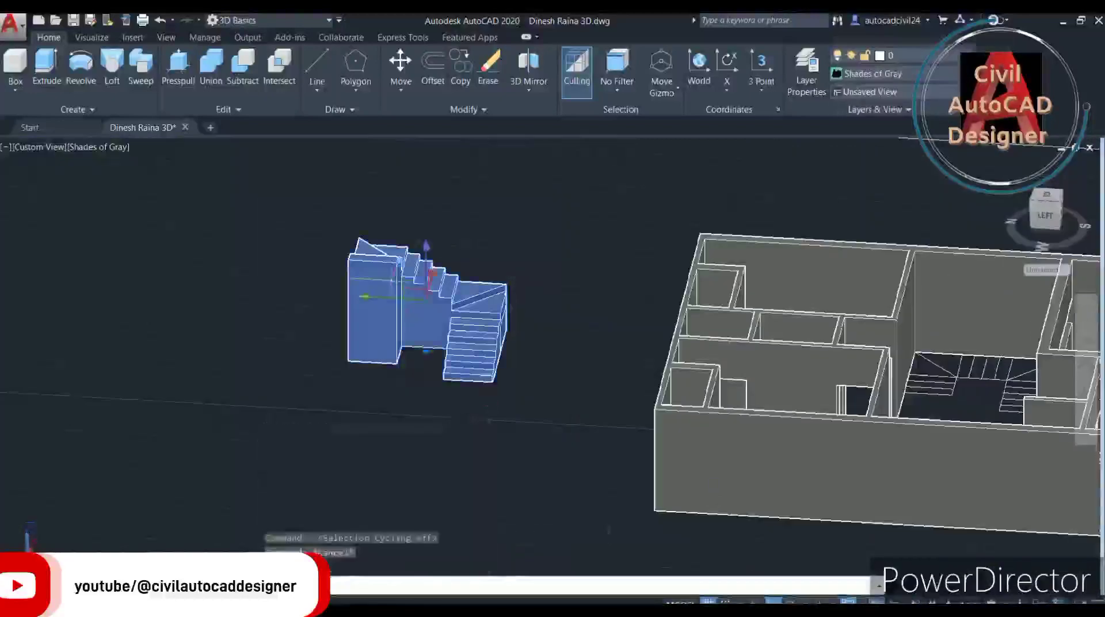
key(Return)
scroll(455, 378, up, 2)
scroll(420, 386, up, 2)
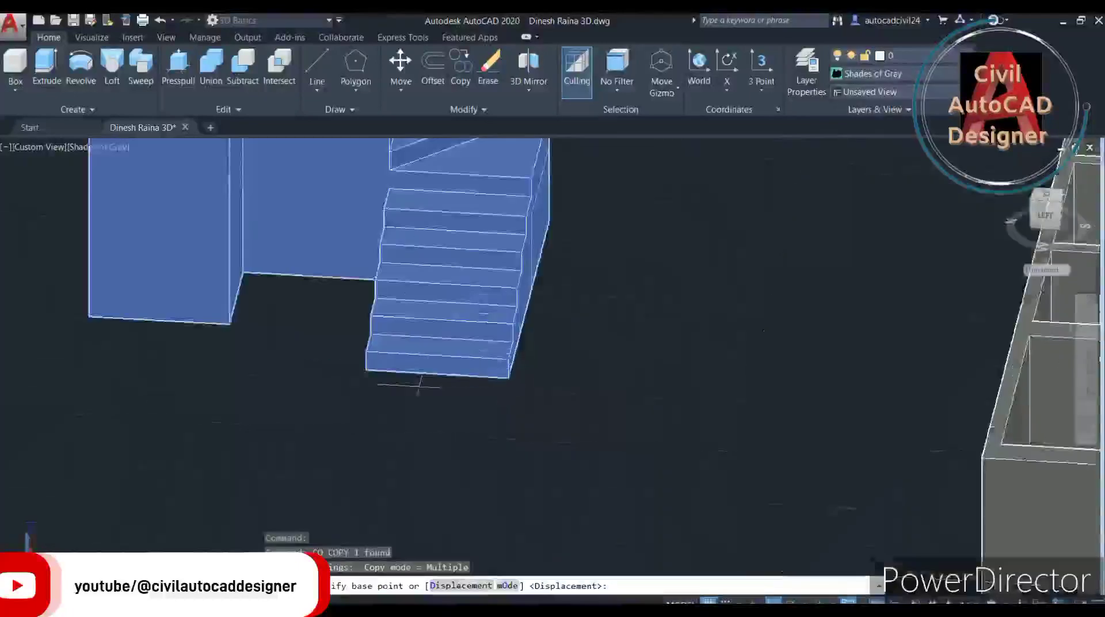
click(507, 380)
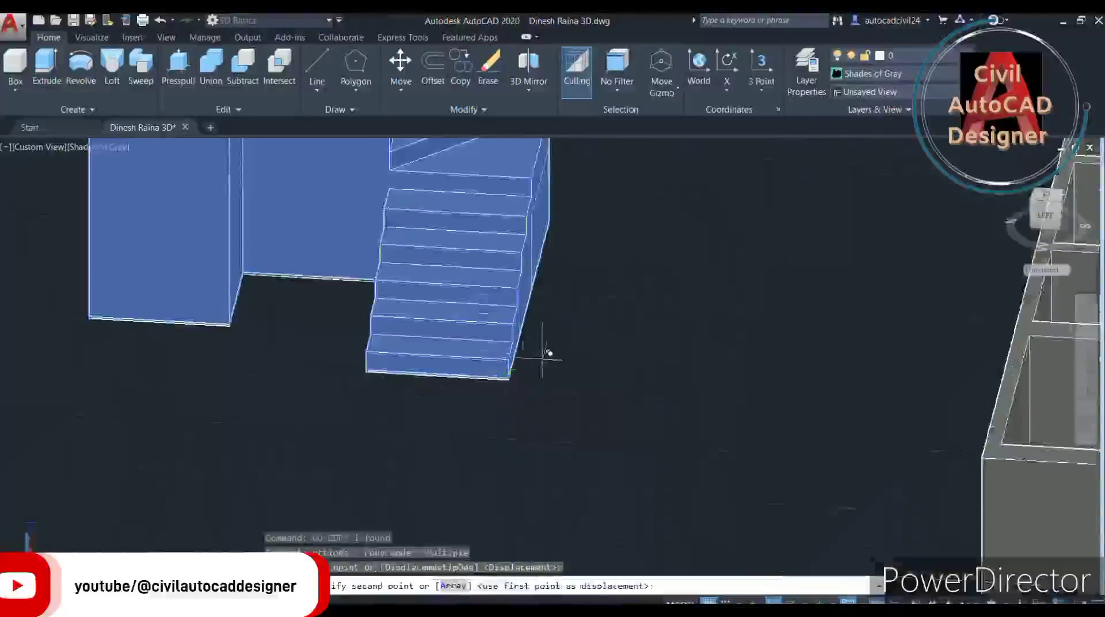
scroll(547, 352, down, 2)
scroll(574, 374, down, 3)
scroll(915, 371, up, 1)
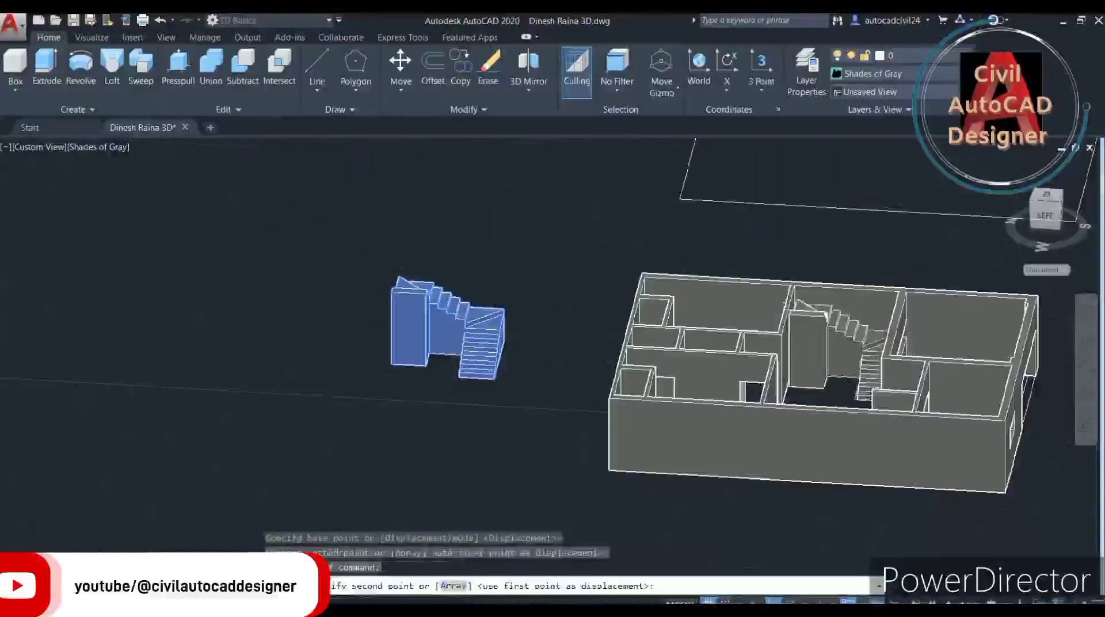
scroll(915, 371, up, 2)
scroll(863, 380, up, 2)
scroll(791, 386, up, 2)
scroll(791, 386, up, 1)
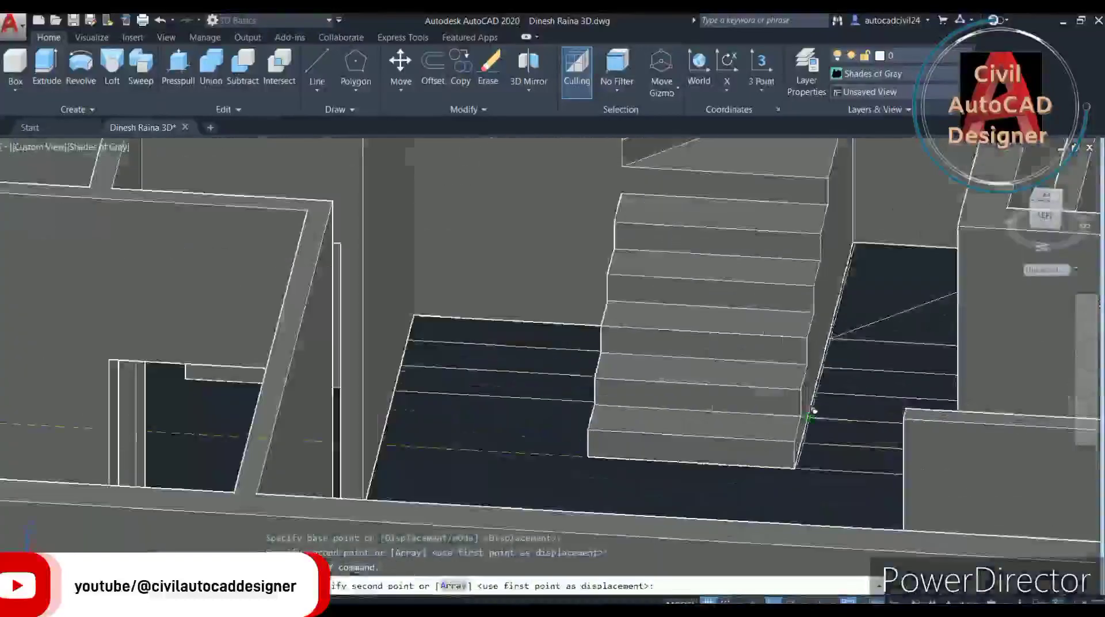
scroll(822, 439, up, 2)
scroll(864, 453, up, 2)
scroll(685, 449, down, 1)
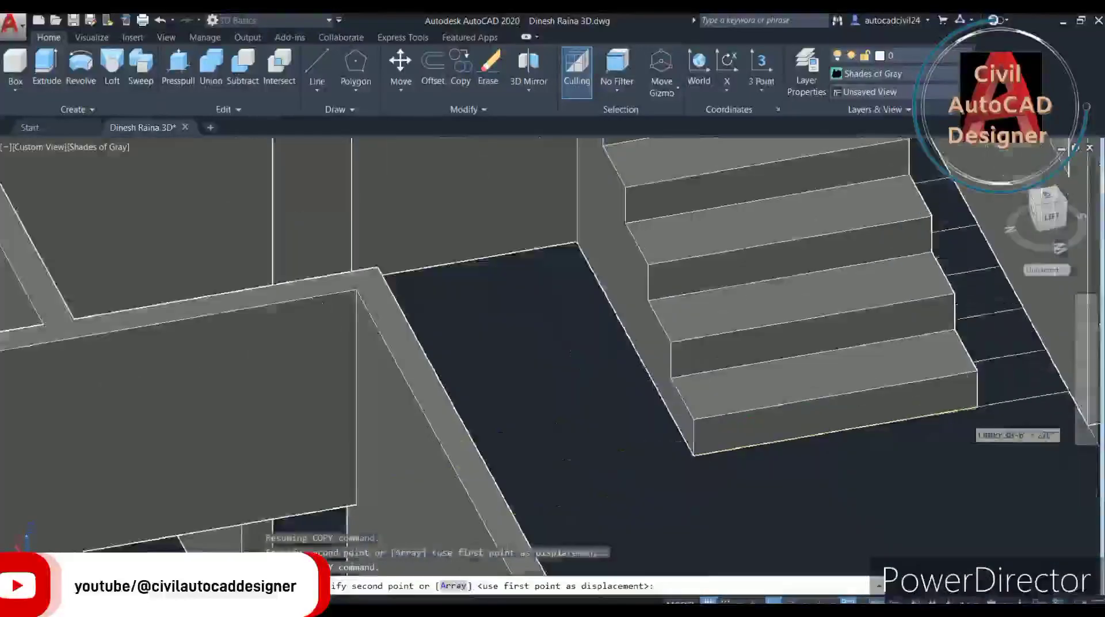
key(Escape)
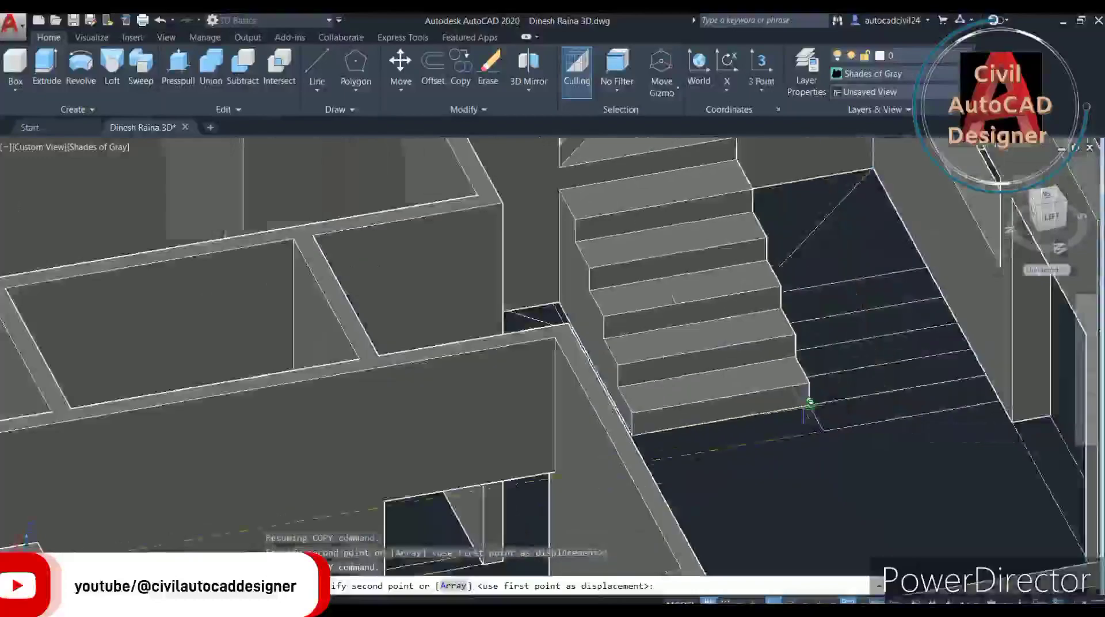
Reselect the stair solid and start a copy based at its bottom corner.
scroll(806, 415, down, 5)
middle_drag(530, 434, 578, 336)
scroll(512, 397, up, 2)
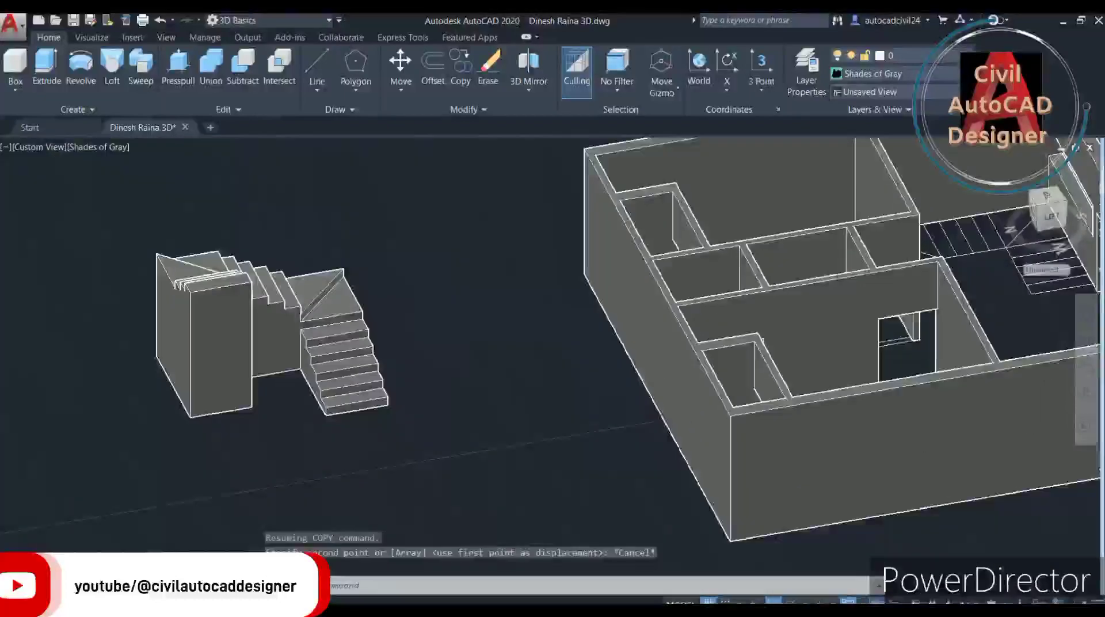
scroll(478, 403, up, 1)
click(331, 393)
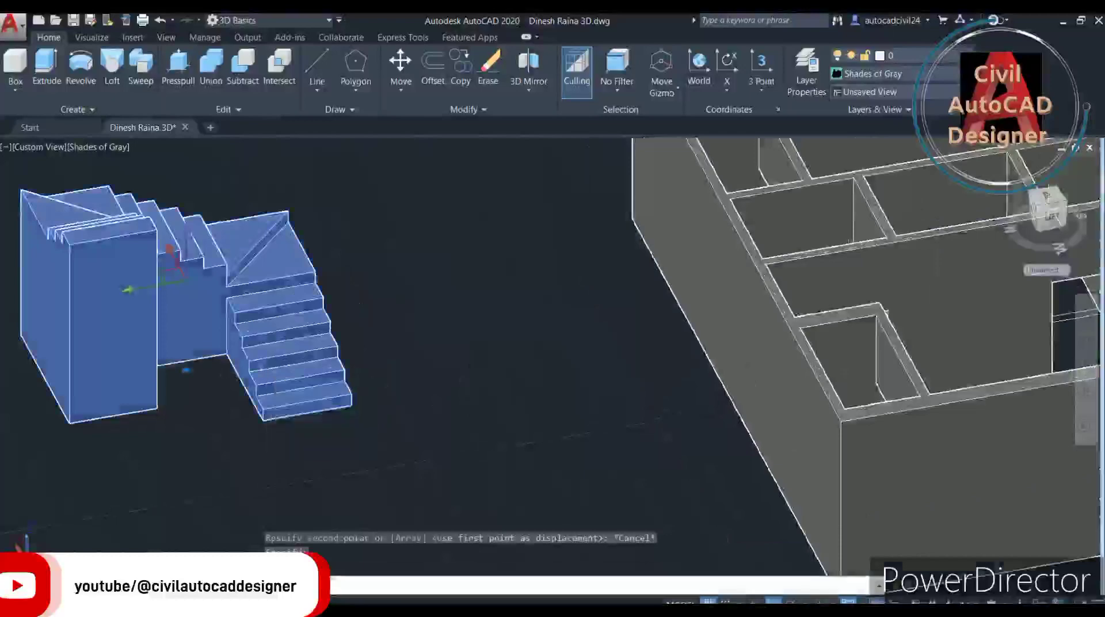
scroll(267, 440, up, 2)
text(co)
key(Return)
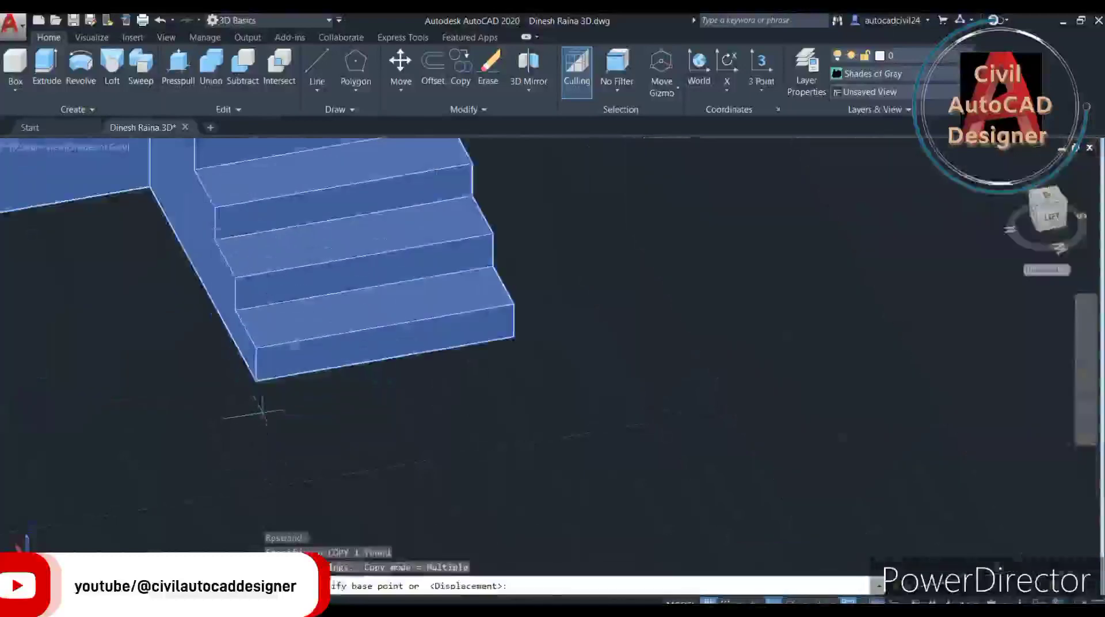
click(257, 383)
scroll(259, 383, down, 1)
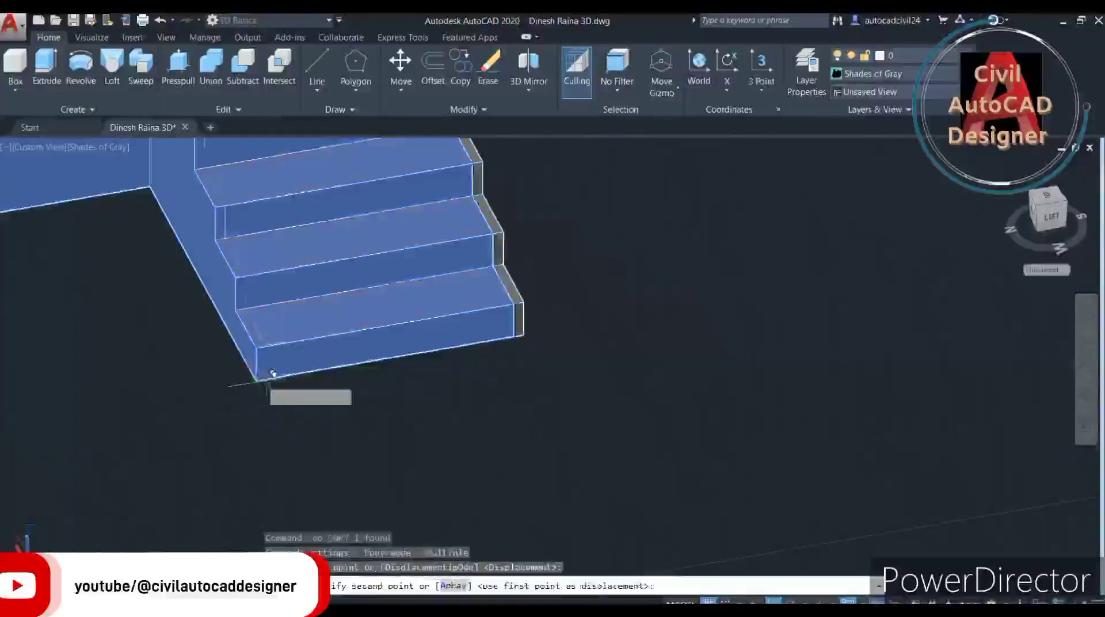
scroll(530, 316, down, 3)
scroll(540, 332, down, 2)
Drop the staircase copy into the house's stair well and check it from above.
middle_drag(679, 289, 483, 382)
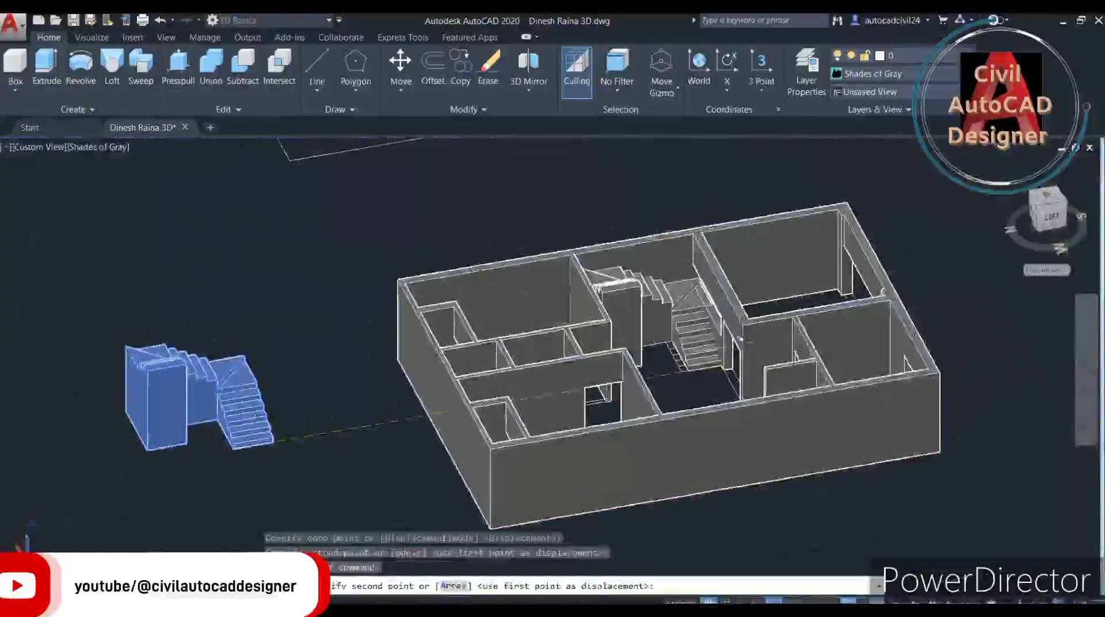
scroll(668, 322, up, 3)
scroll(669, 396, up, 3)
scroll(669, 396, up, 2)
scroll(639, 397, up, 3)
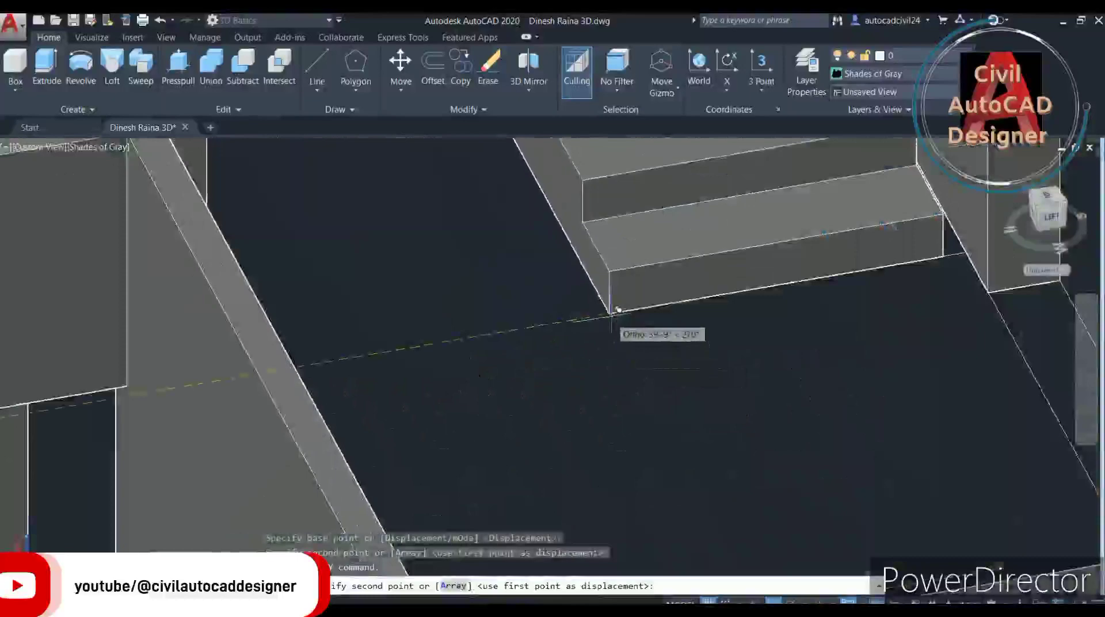
scroll(615, 303, up, 2)
scroll(617, 299, up, 1)
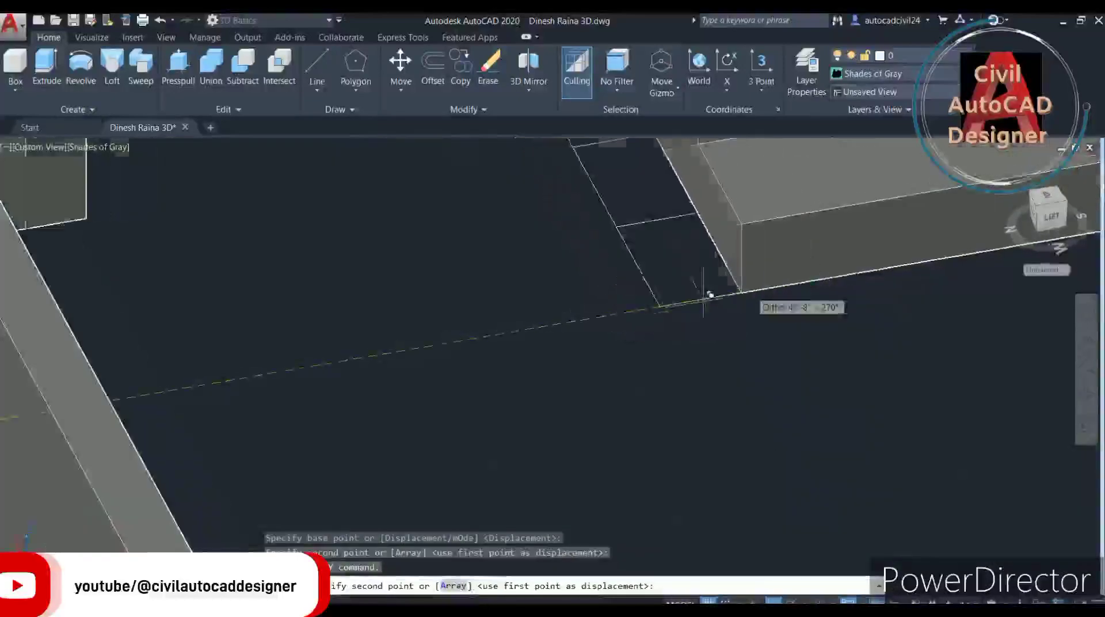
click(668, 304)
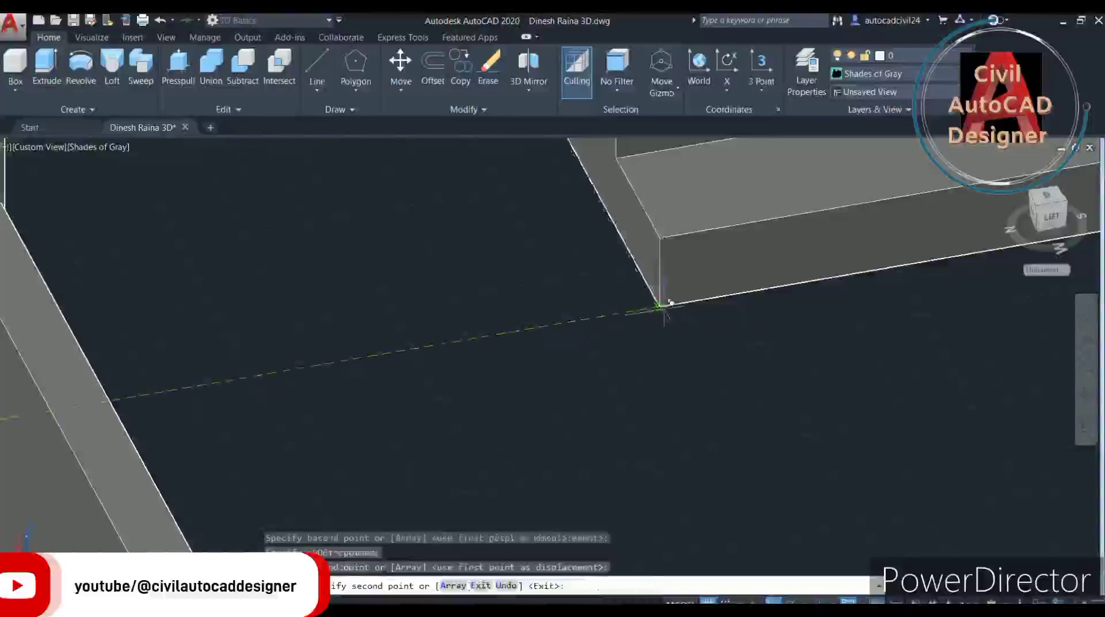
scroll(673, 308, down, 5)
key(Escape)
scroll(704, 334, down, 5)
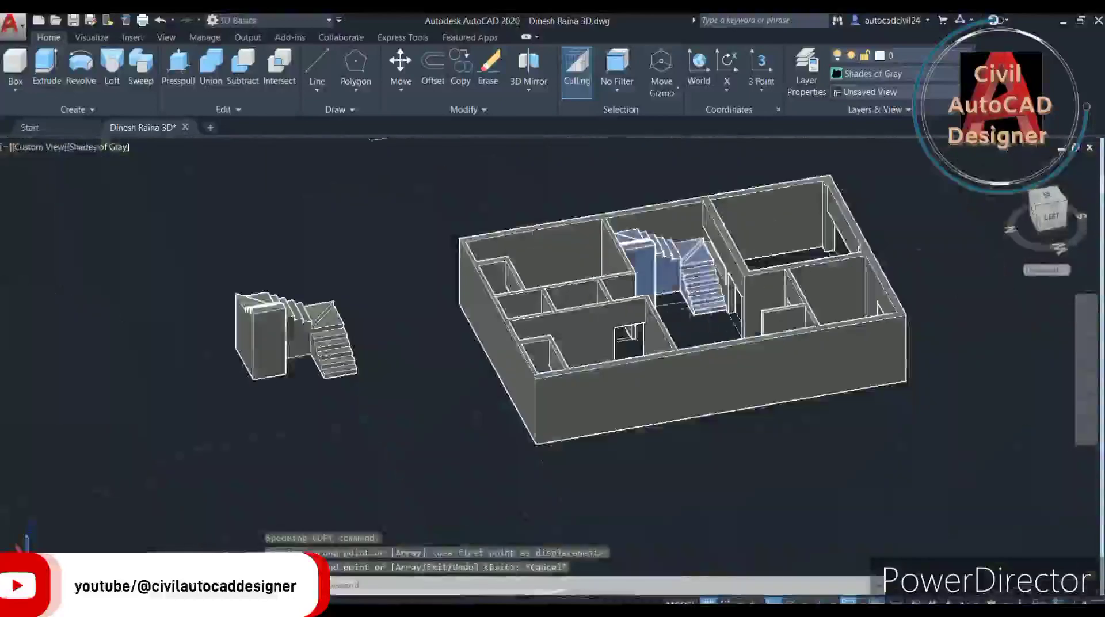
shift+middle_drag(679, 331, 469, 353)
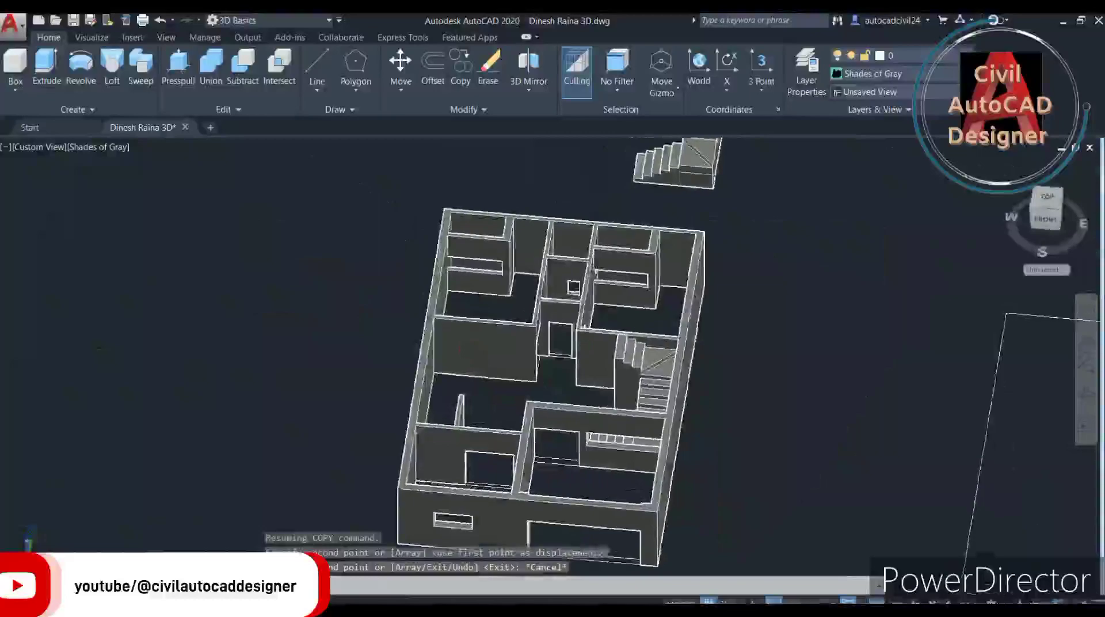
Presspull the square outline beside the house up by 2 units.
scroll(676, 430, up, 2)
scroll(676, 430, up, 3)
scroll(676, 431, up, 2)
scroll(676, 431, down, 5)
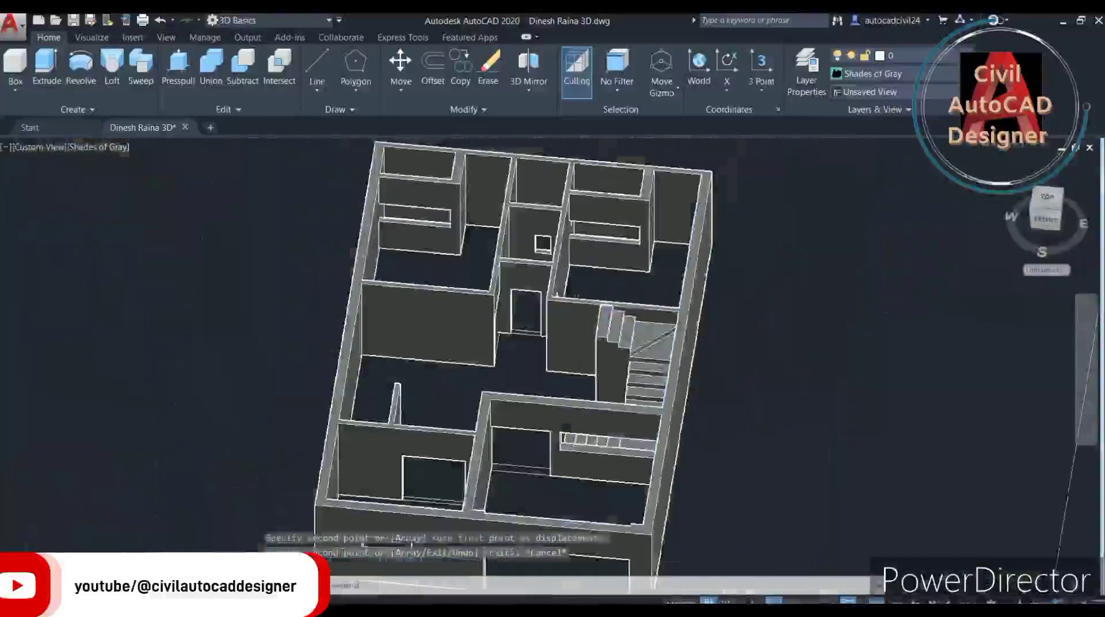
scroll(649, 318, down, 4)
scroll(592, 311, down, 2)
scroll(536, 263, up, 2)
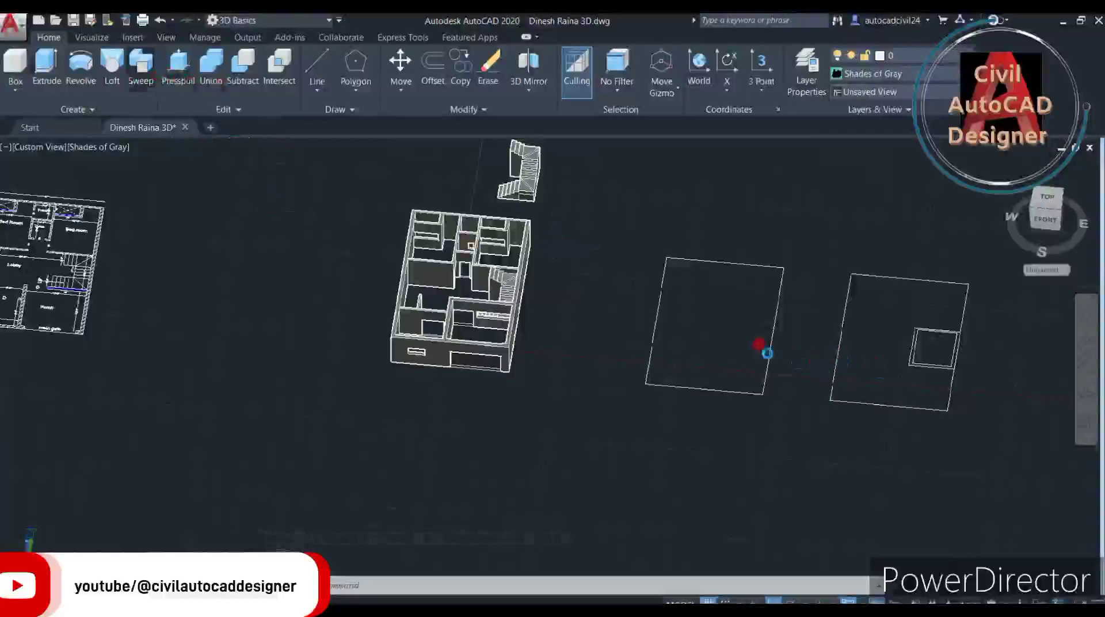
click(715, 344)
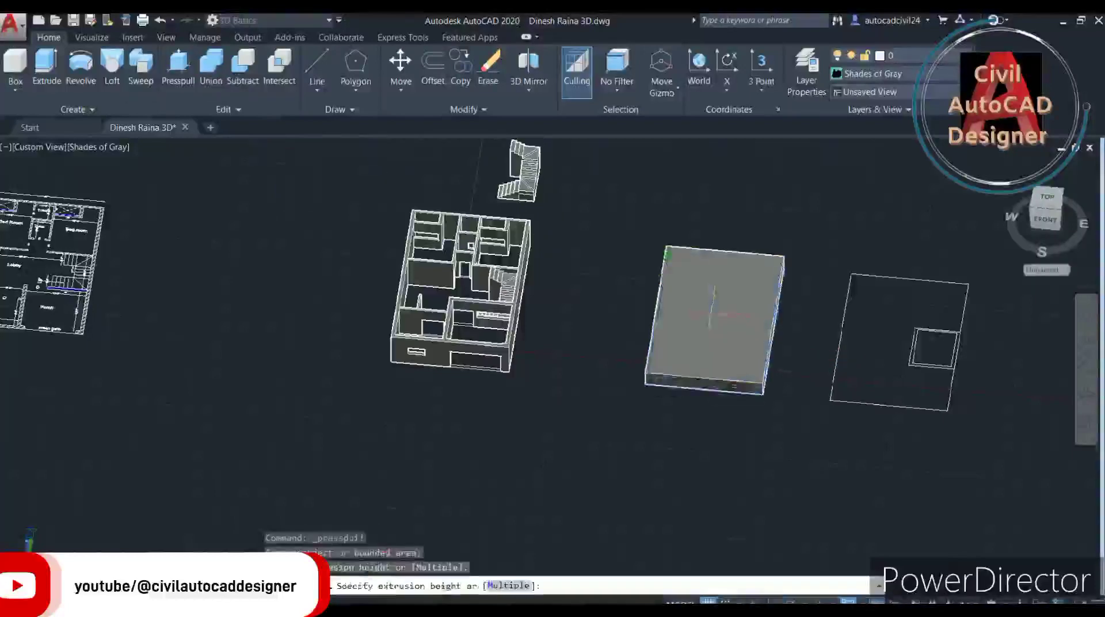
text(2)
key(Return)
Orbit to inspect the new 2-unit slab and select it.
scroll(681, 338, up, 1)
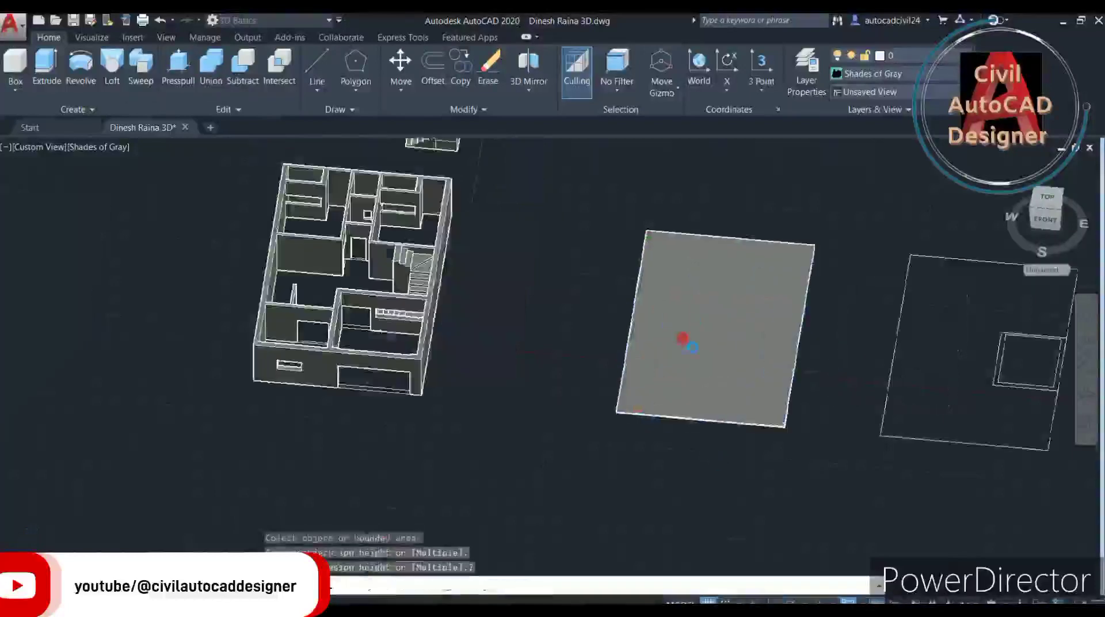
scroll(679, 368, up, 1)
scroll(679, 397, up, 2)
scroll(679, 397, down, 5)
shift+middle_drag(679, 397, 694, 323)
scroll(695, 317, up, 2)
click(695, 317)
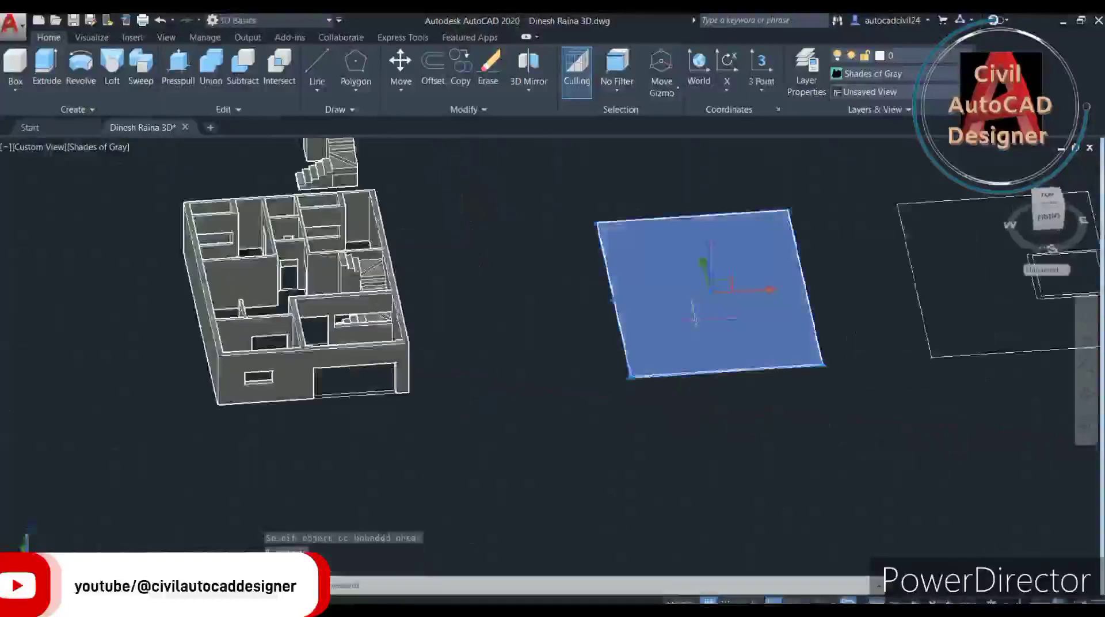
Start copying the slab using its corner as the base point.
text(co)
key(Return)
scroll(679, 288, up, 2)
scroll(668, 266, up, 2)
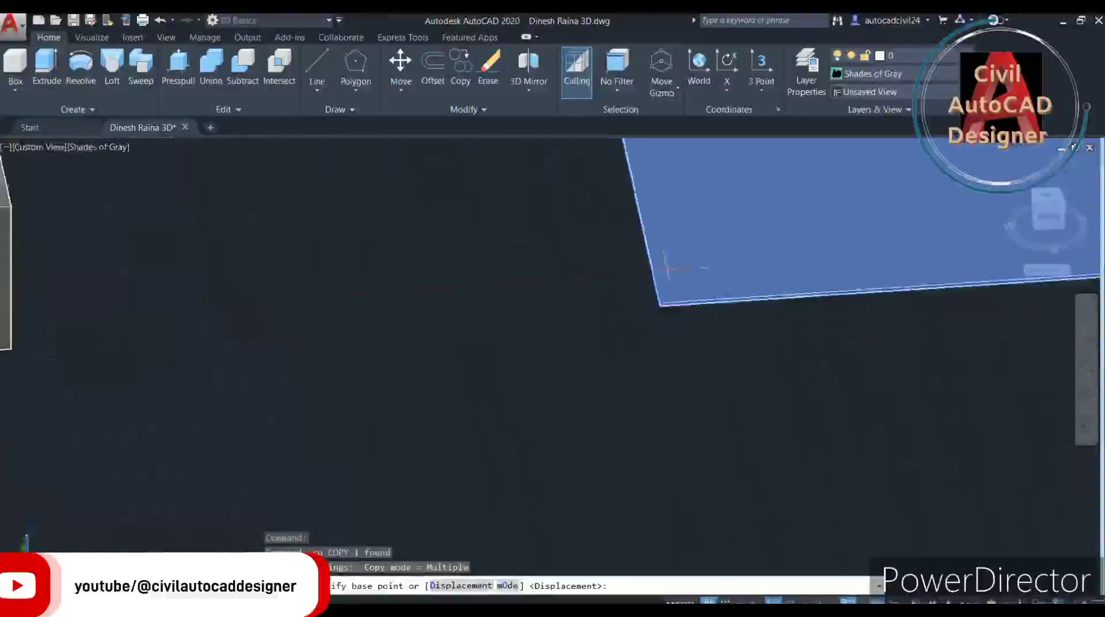
scroll(668, 266, up, 1)
scroll(662, 311, down, 2)
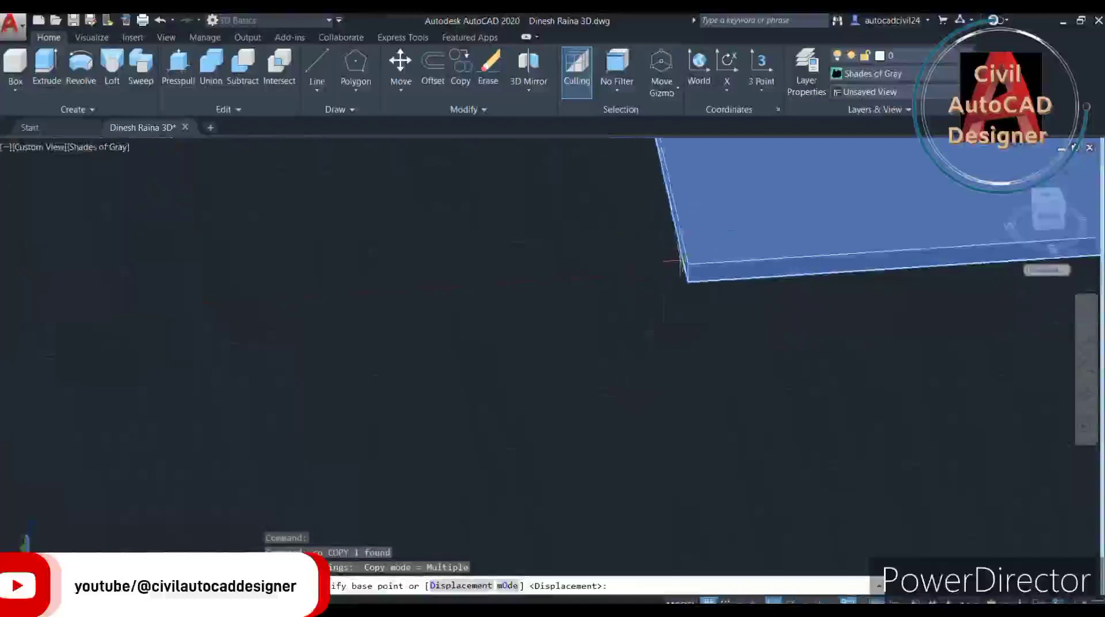
click(686, 265)
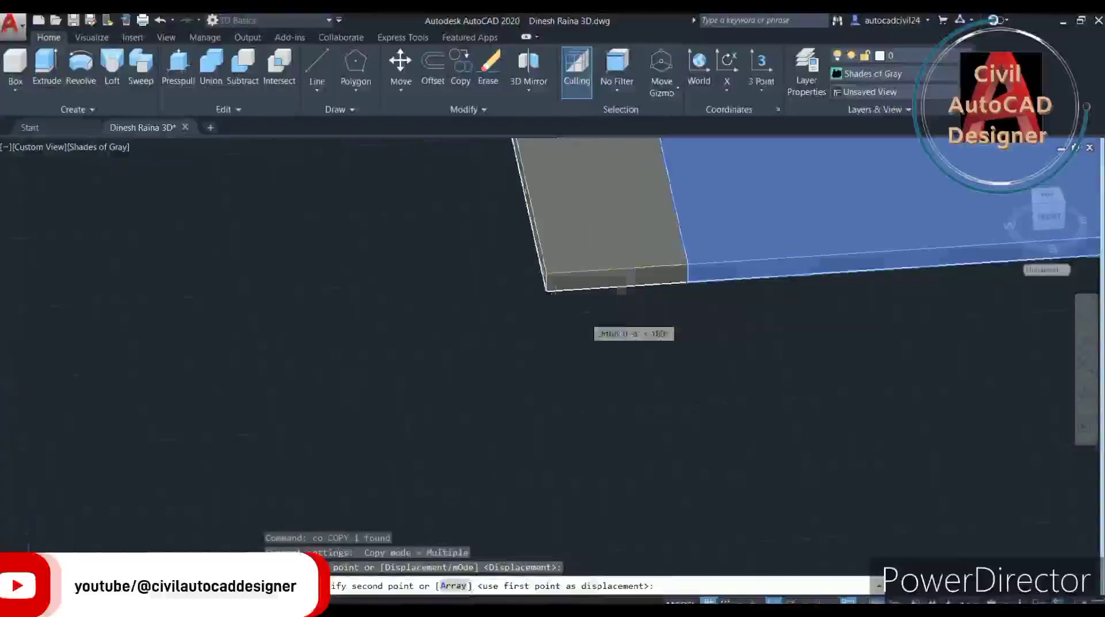
scroll(459, 357, down, 1)
scroll(444, 378, down, 3)
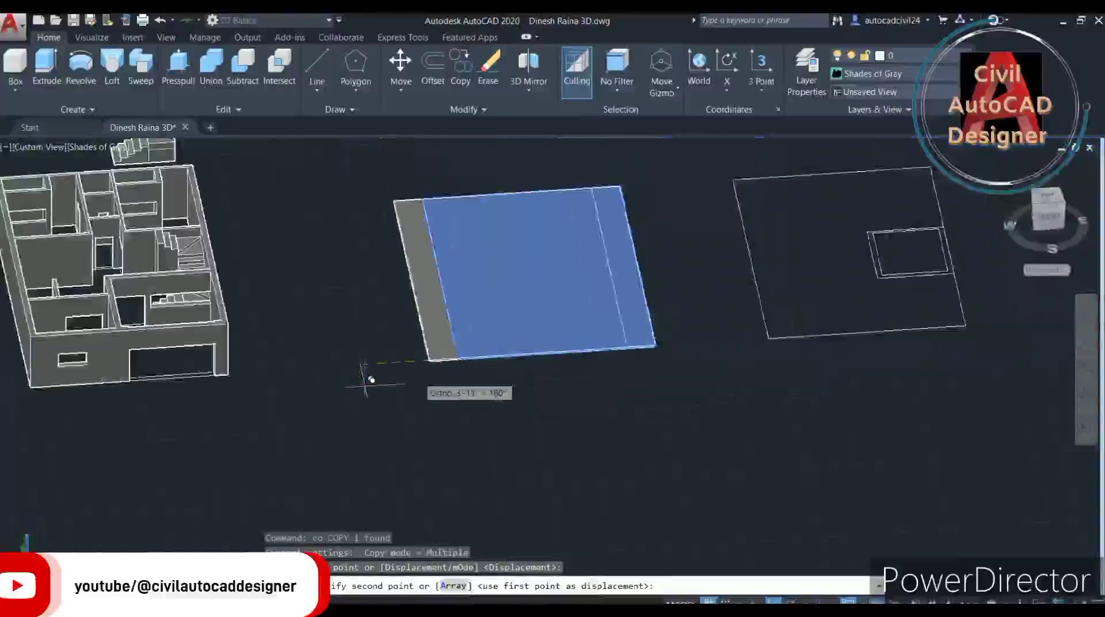
Place the slab copy at the house's lower-left corner.
middle_drag(367, 375, 479, 358)
scroll(237, 390, up, 3)
scroll(178, 345, up, 2)
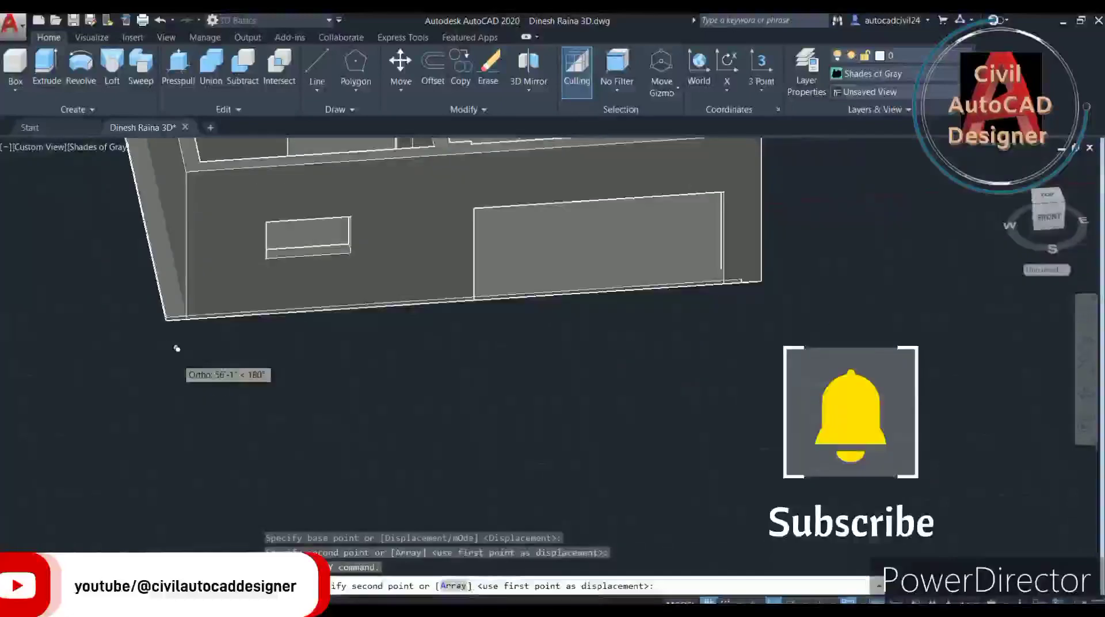
scroll(173, 341, up, 2)
scroll(192, 291, up, 1)
scroll(192, 292, up, 1)
scroll(198, 316, up, 1)
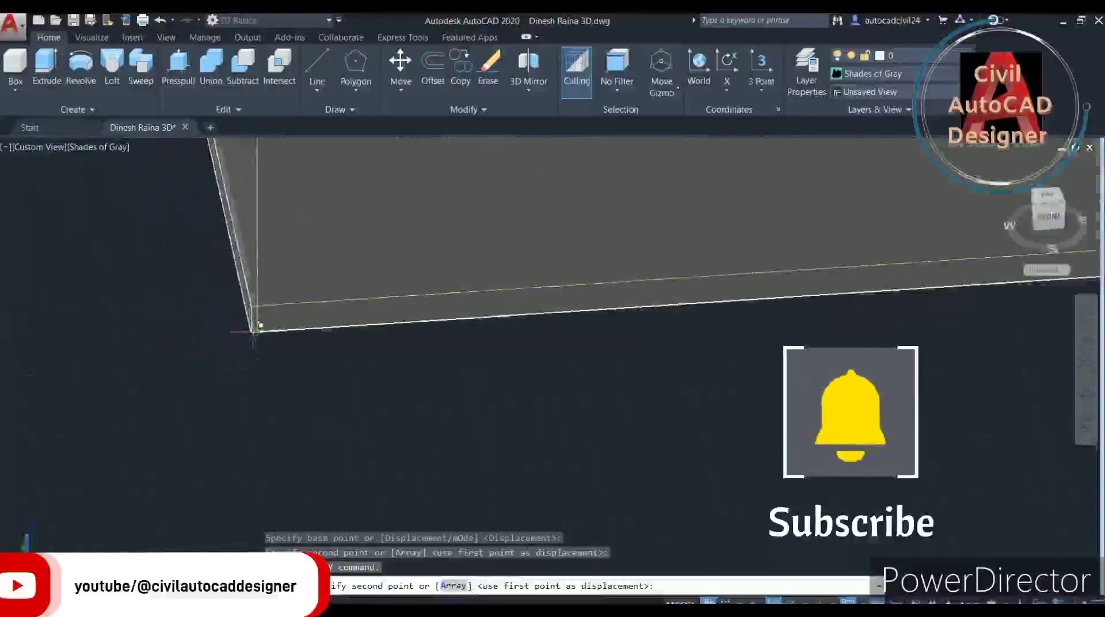
click(257, 333)
scroll(540, 217, down, 2)
scroll(540, 217, down, 3)
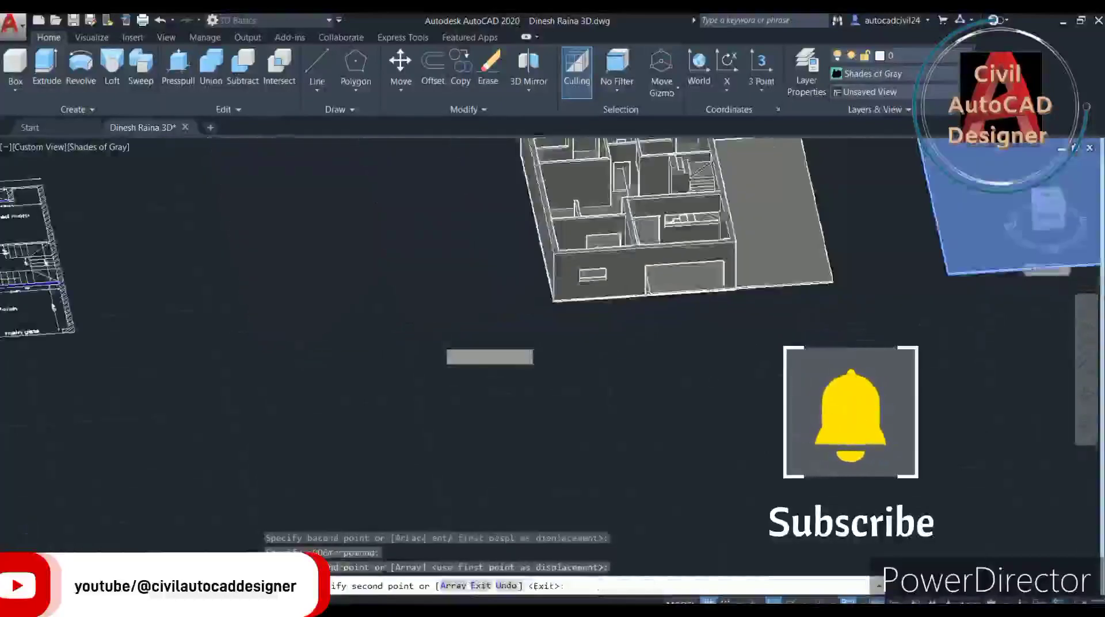
scroll(539, 218, down, 2)
key(Escape)
Delete the floating solid staircase above the house and reorient the view.
scroll(540, 218, up, 1)
scroll(540, 217, up, 2)
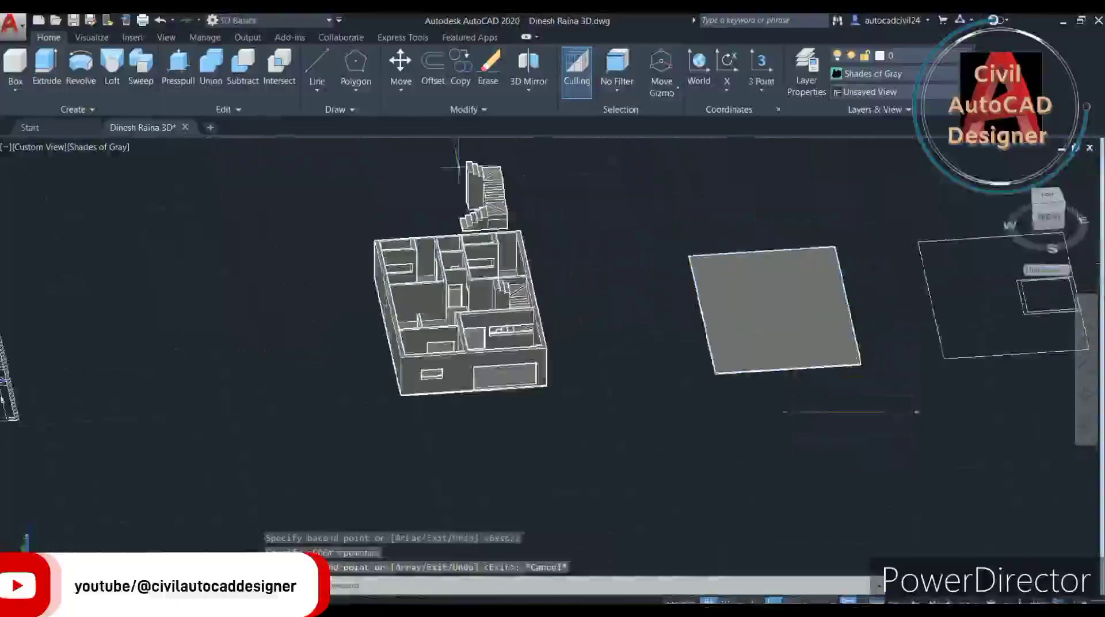
scroll(518, 196, up, 1)
click(484, 164)
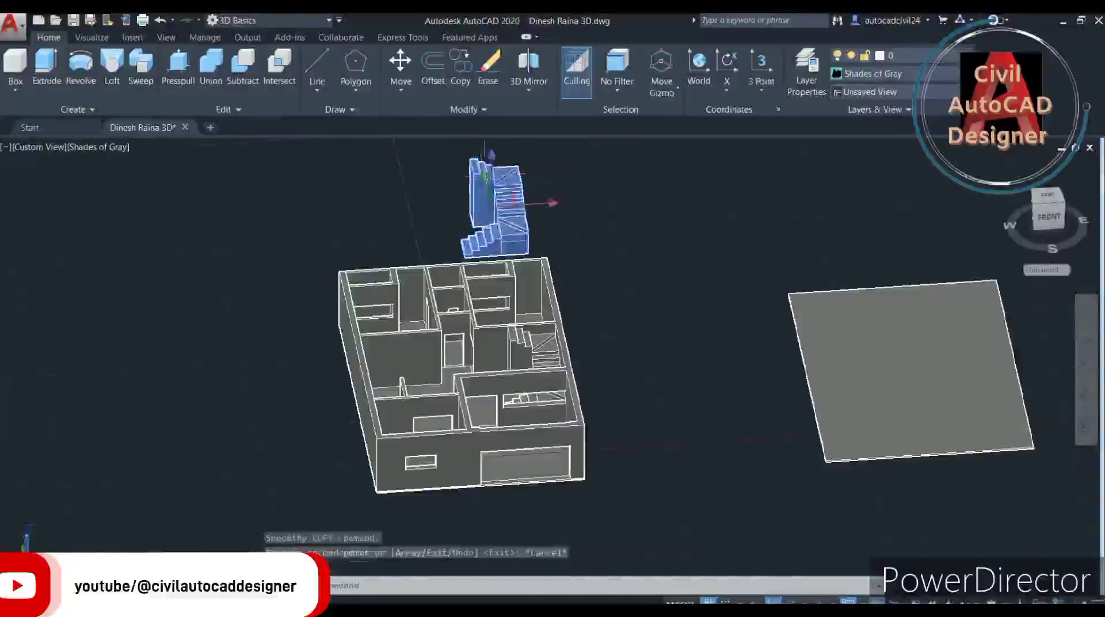
key(Delete)
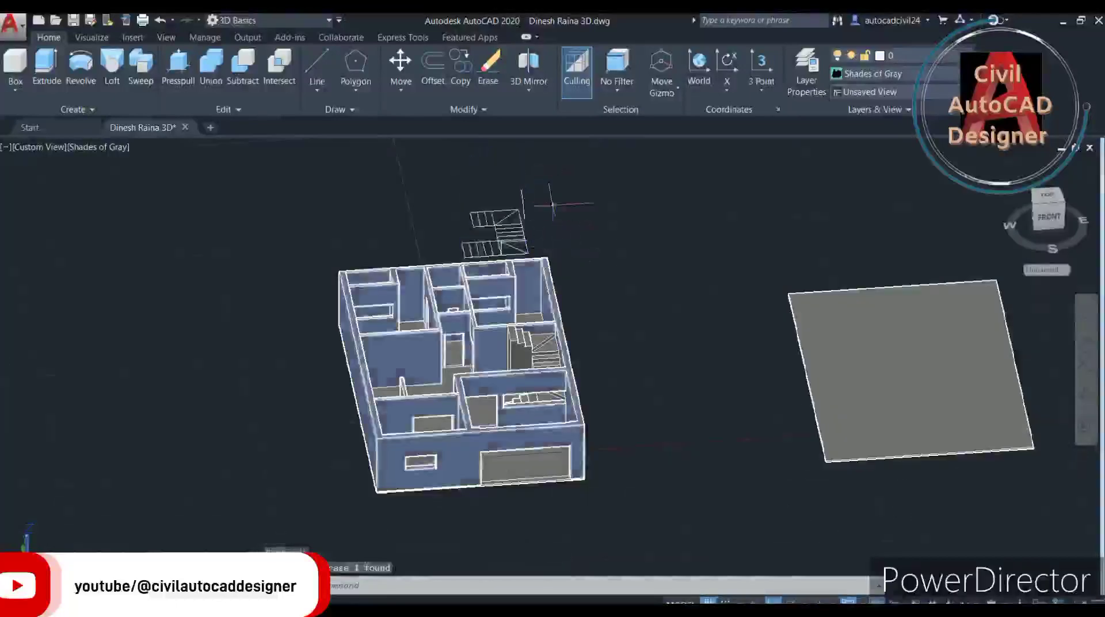
mouse_move(567, 297)
shift+middle_down()
mouse_move(739, 472)
mouse_move(691, 534)
shift+middle_up()
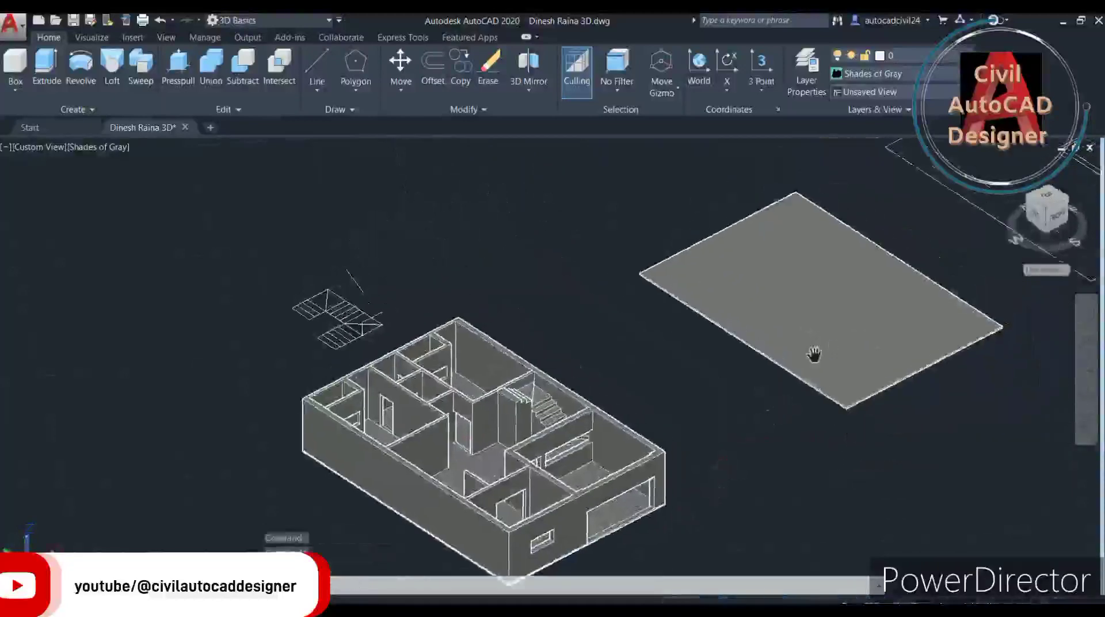
middle_drag(814, 352, 524, 523)
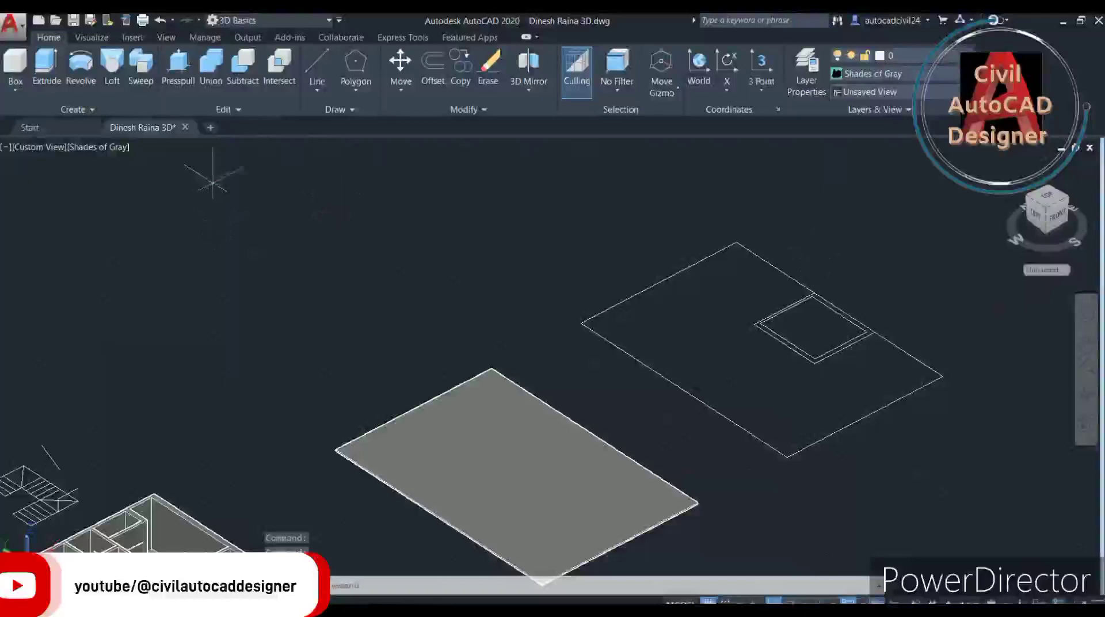
Offset an edge of the outline by 3.3' toward the square opening.
scroll(817, 345, up, 2)
scroll(816, 339, up, 2)
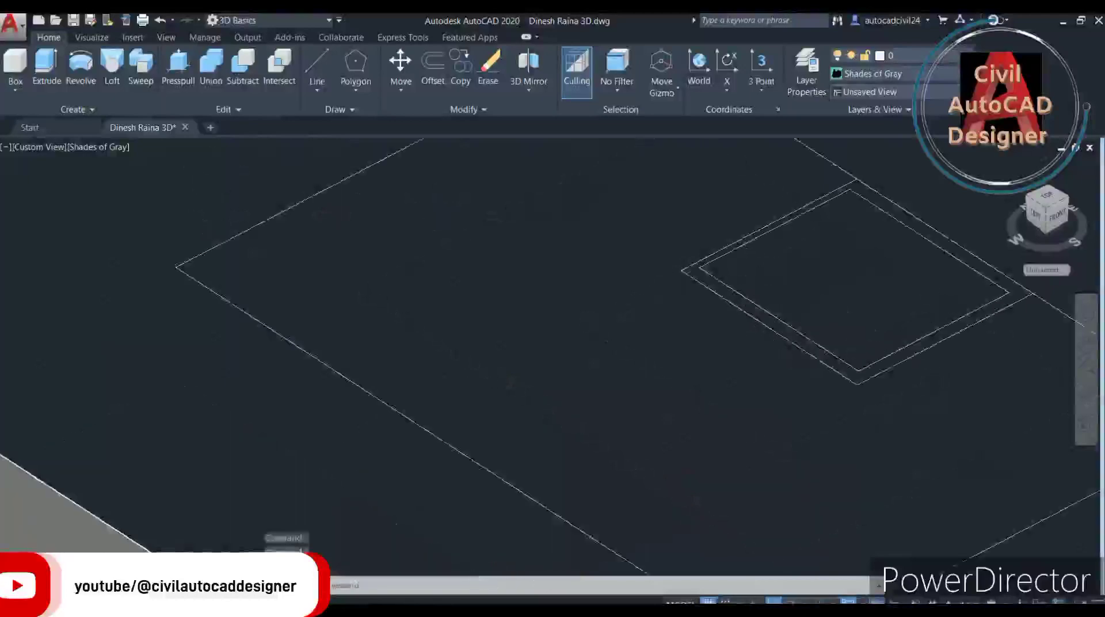
scroll(814, 330, up, 1)
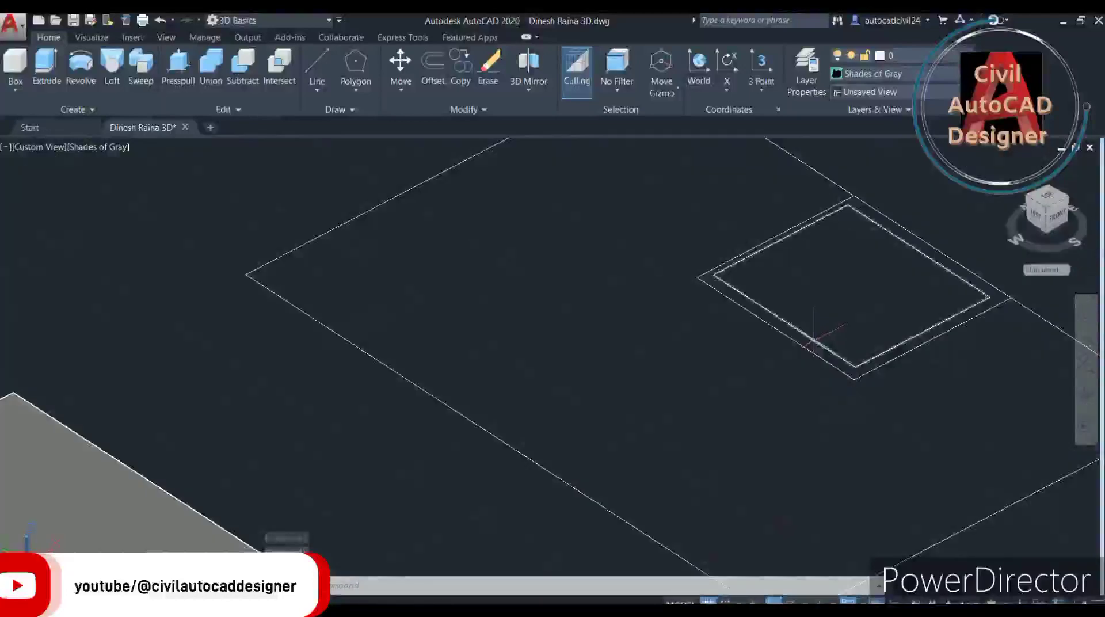
scroll(814, 340, up, 2)
scroll(829, 354, up, 1)
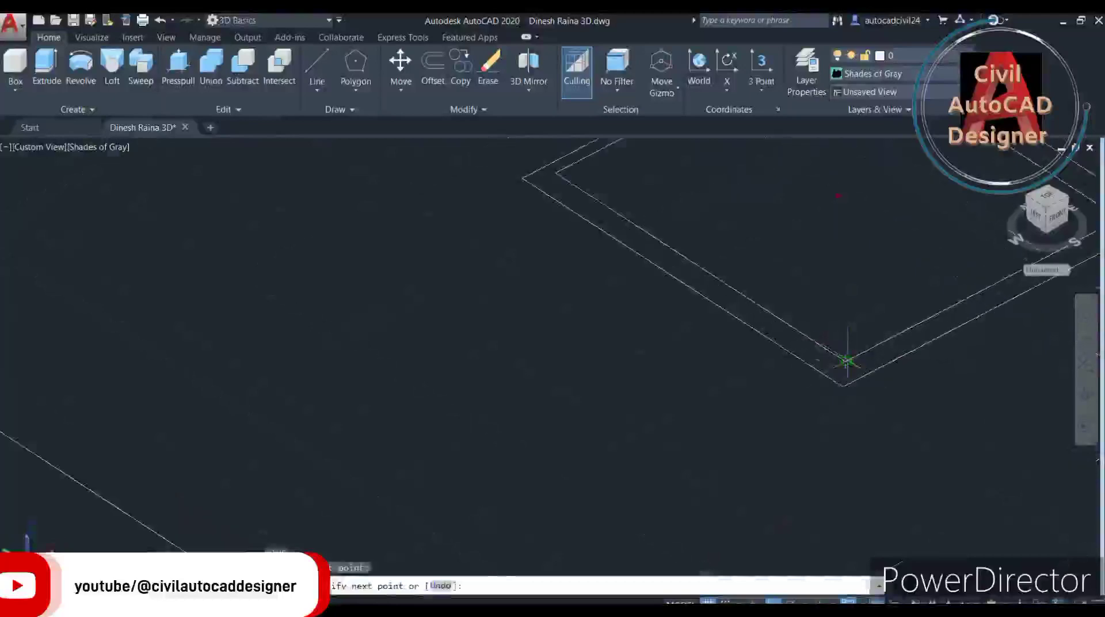
click(773, 398)
key(Escape)
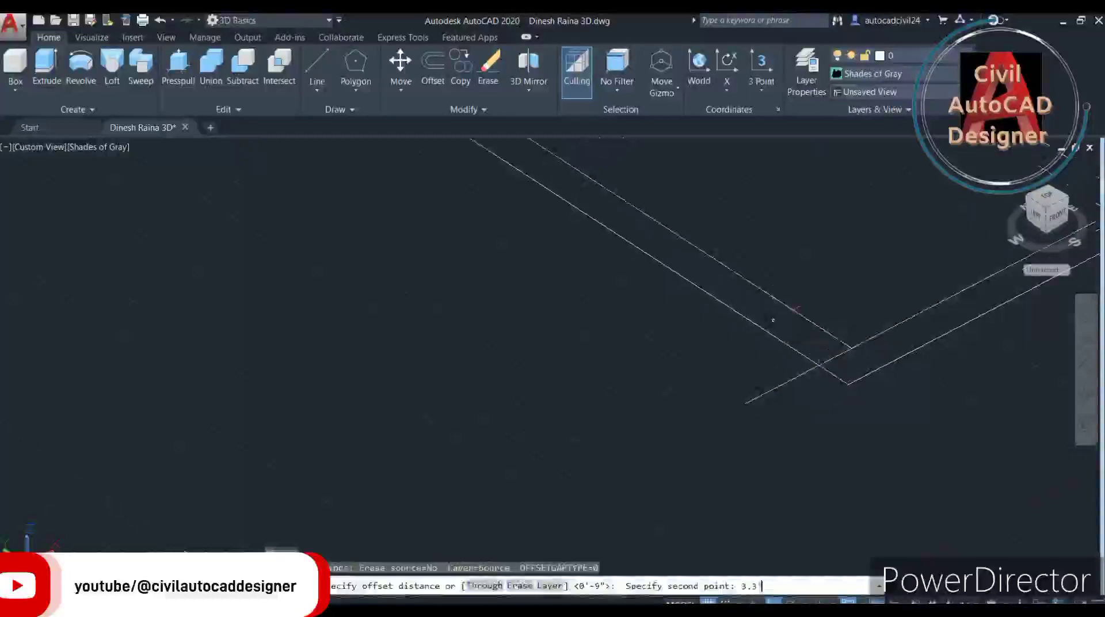
key(Return)
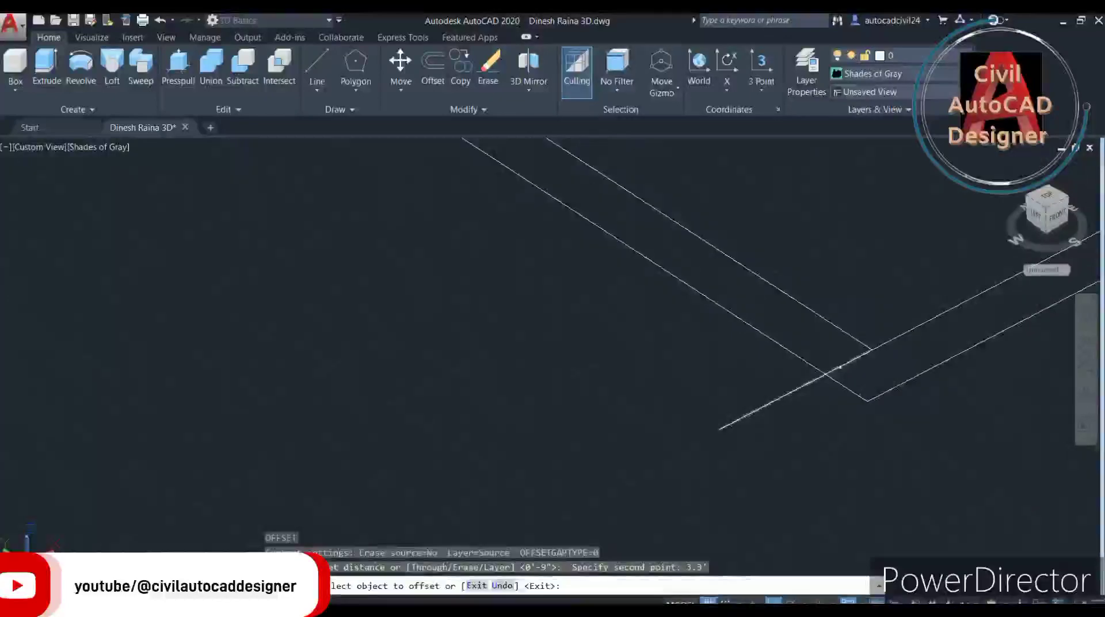
click(840, 366)
click(761, 352)
scroll(761, 353, down, 2)
key(Escape)
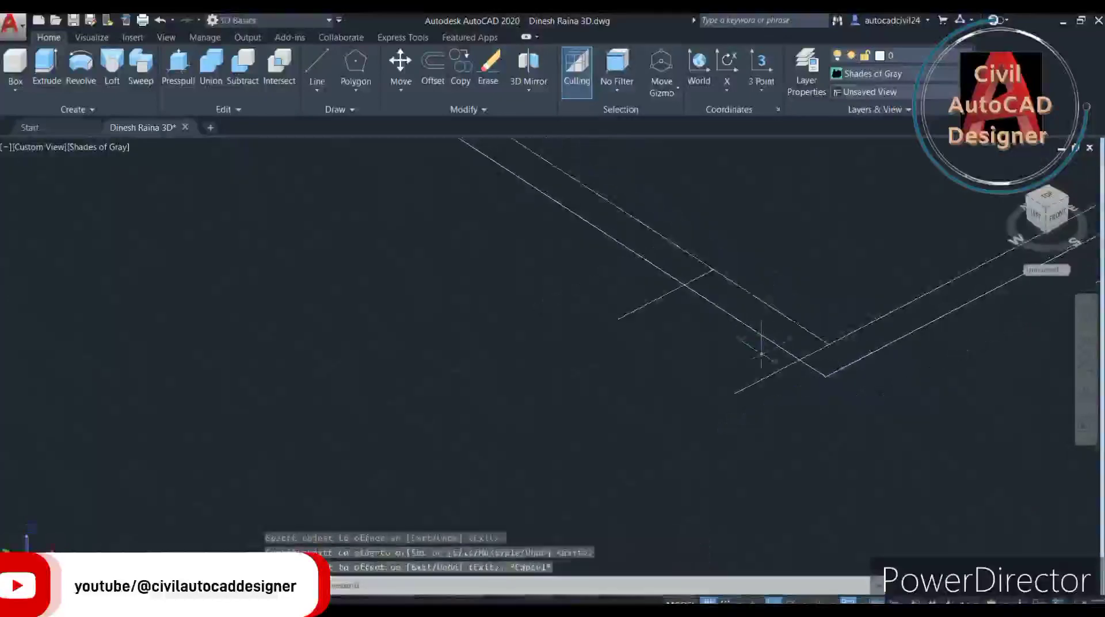
Trim away the overhanging line ends with a crossing selection.
text(tr)
key(Return)
key(Return)
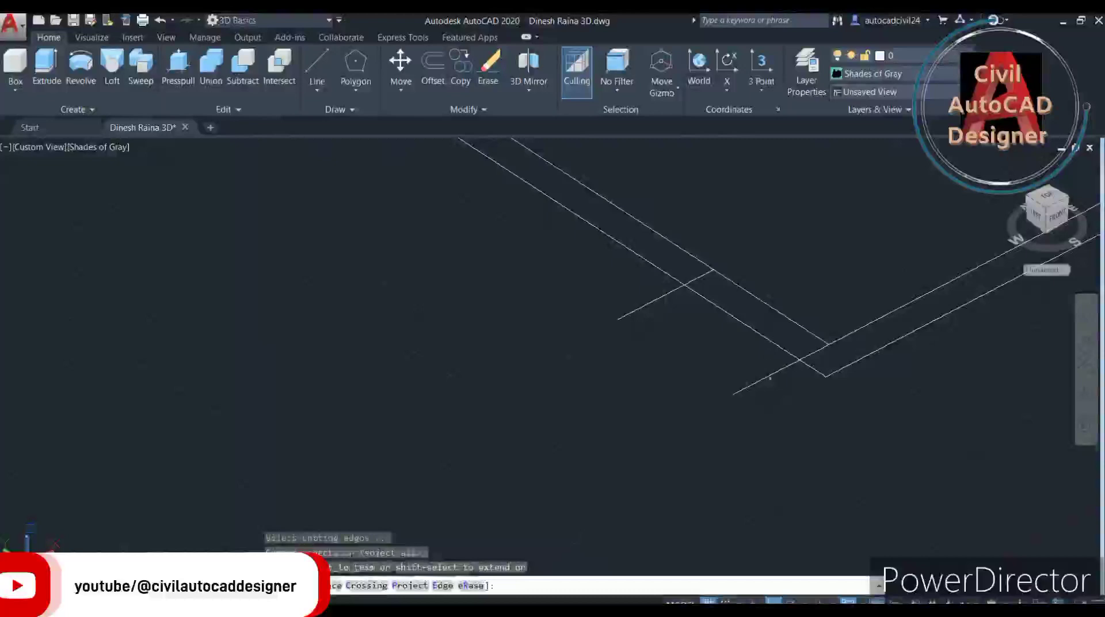
click(771, 388)
click(642, 357)
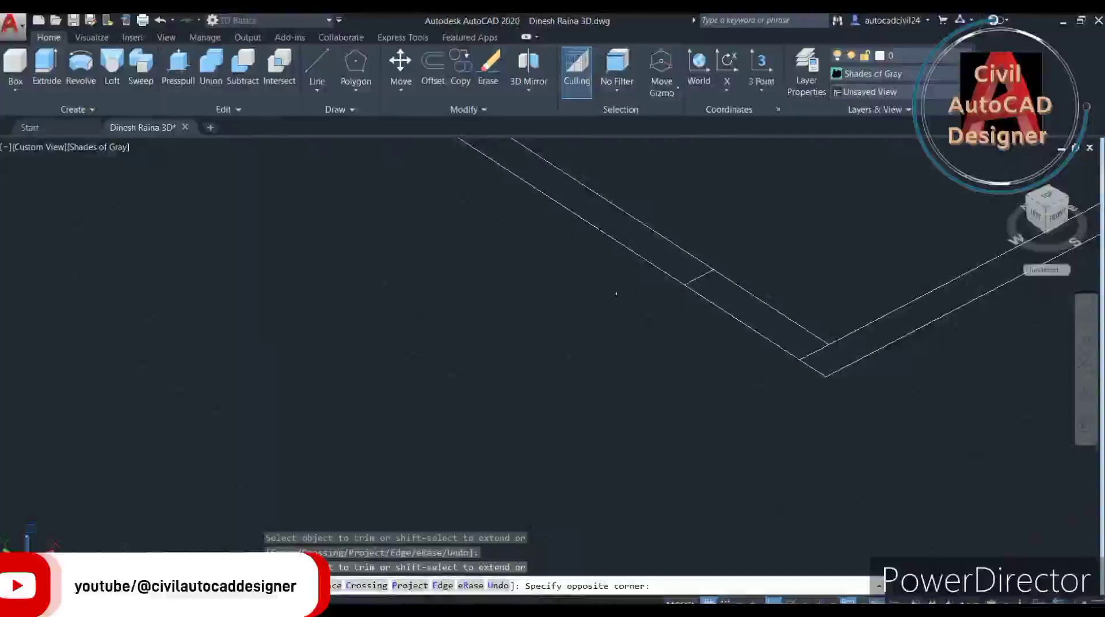
key(Escape)
scroll(801, 294, down, 3)
Draw a short line across the wall band.
text(l)
key(Return)
scroll(748, 345, up, 2)
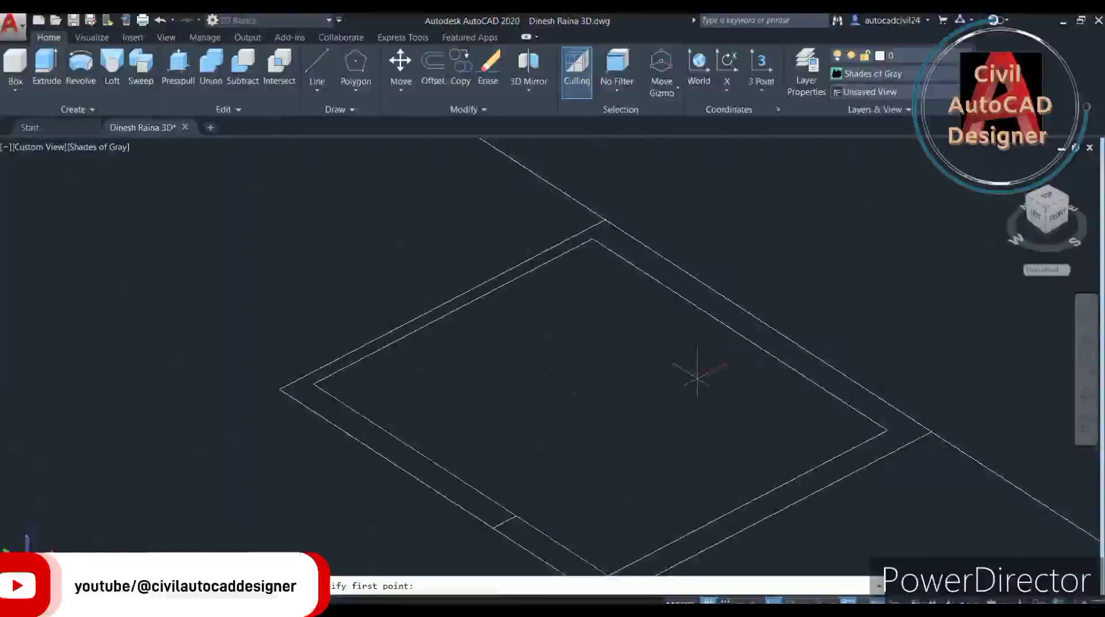
click(740, 335)
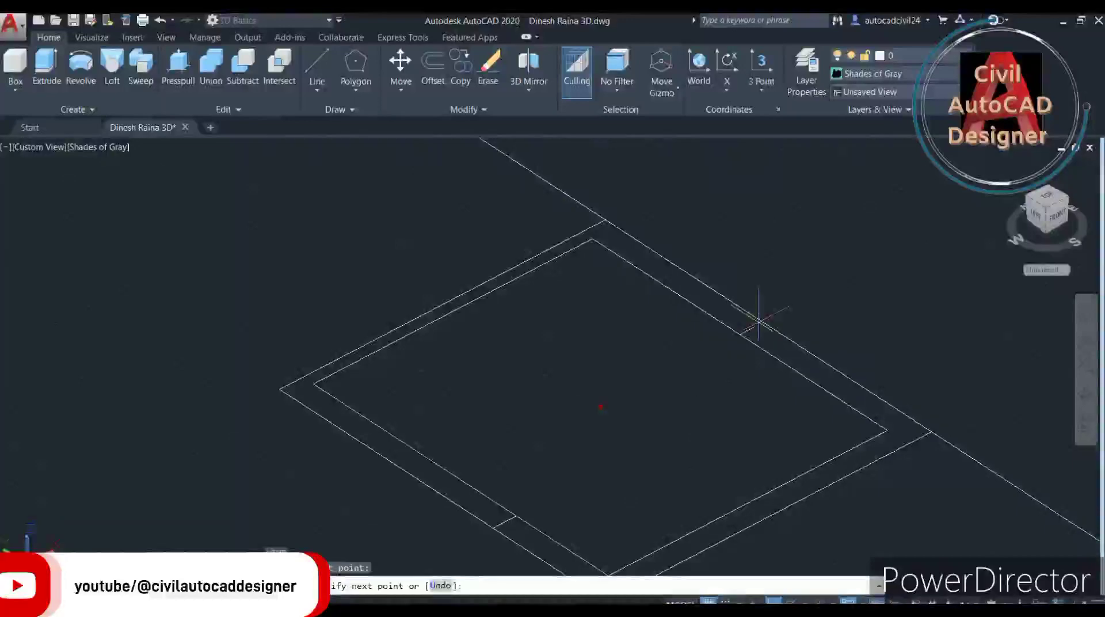
scroll(765, 319, up, 2)
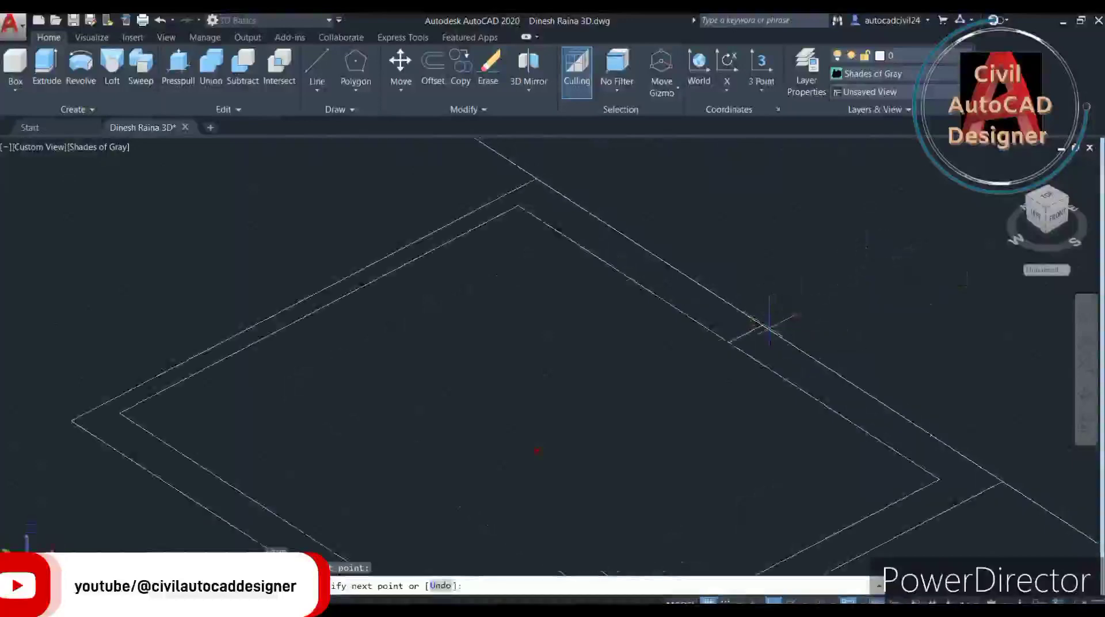
click(761, 325)
key(Escape)
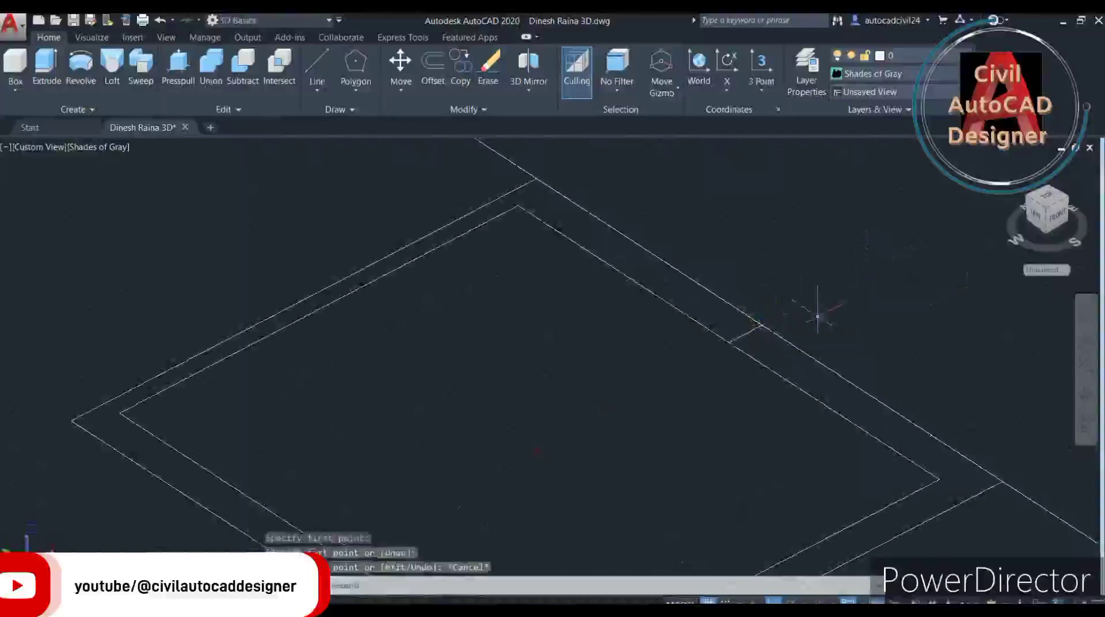
Offset the short line by 3, then pick a stray short line to erase.
text(o)
key(Return)
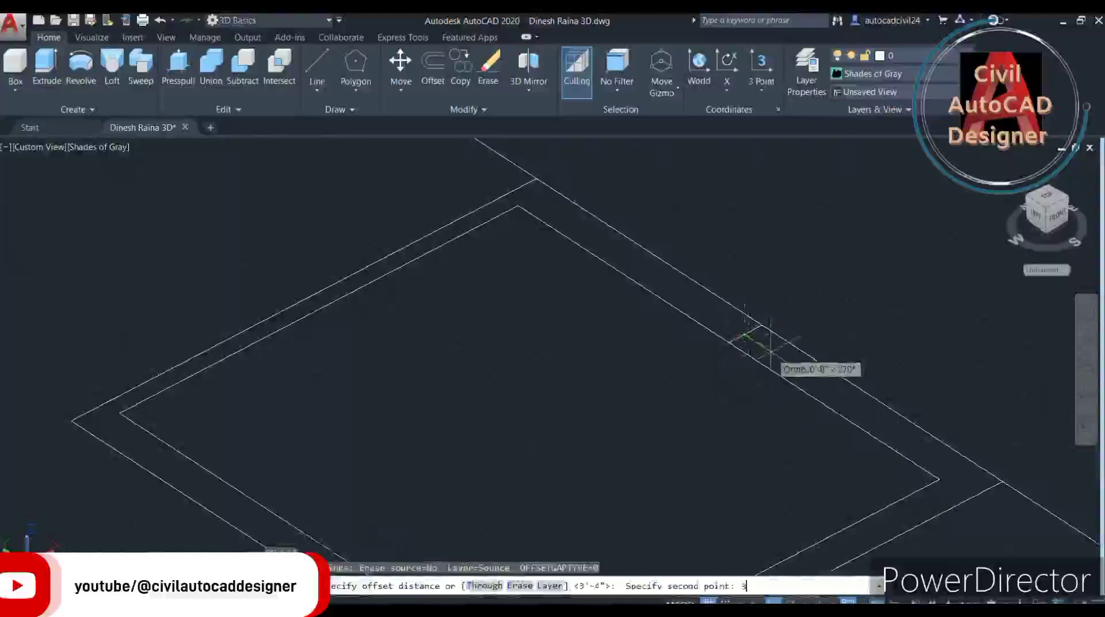
key(Return)
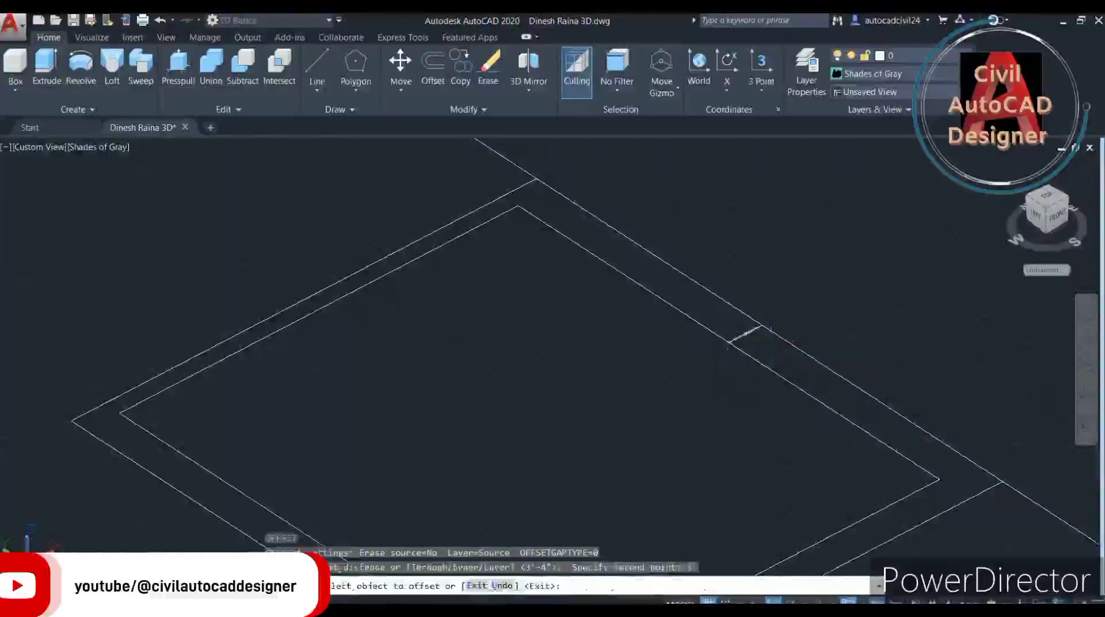
click(745, 333)
click(765, 351)
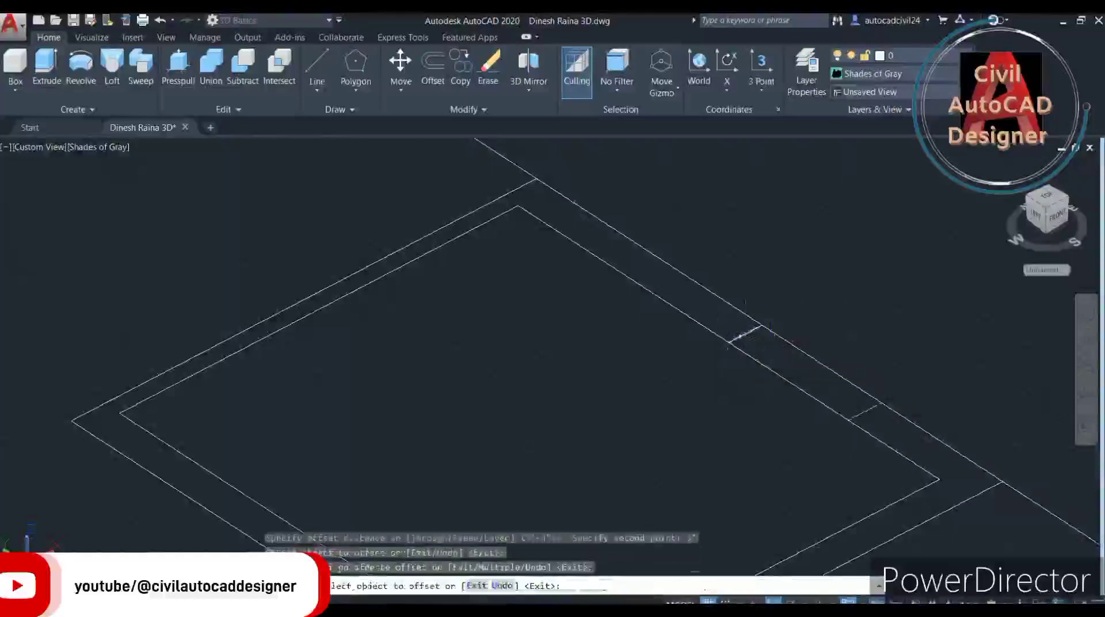
click(744, 333)
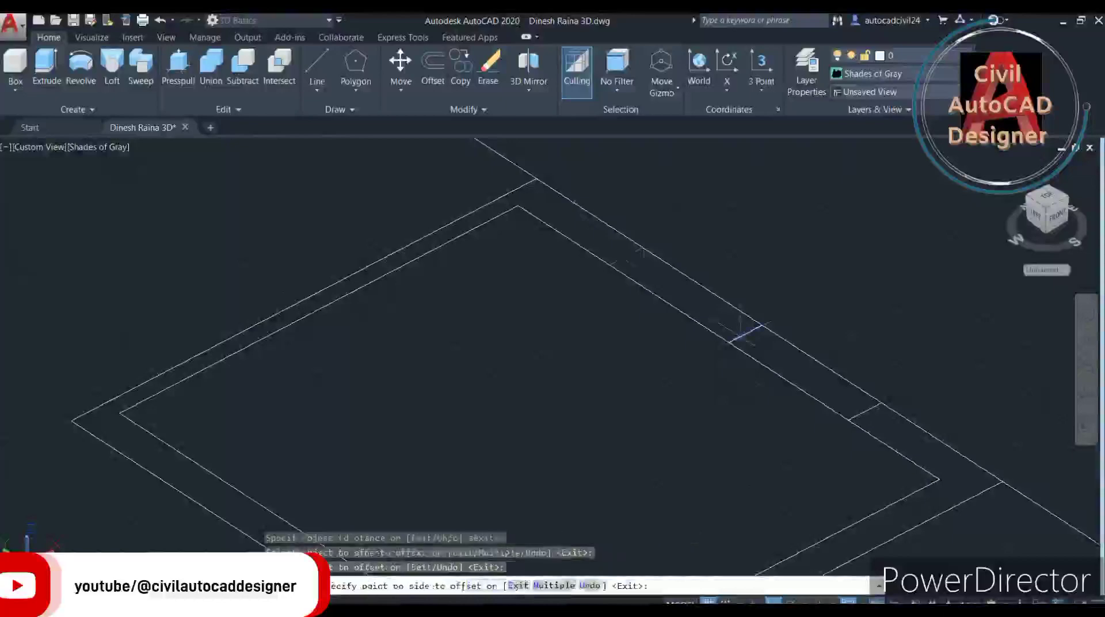
key(Escape)
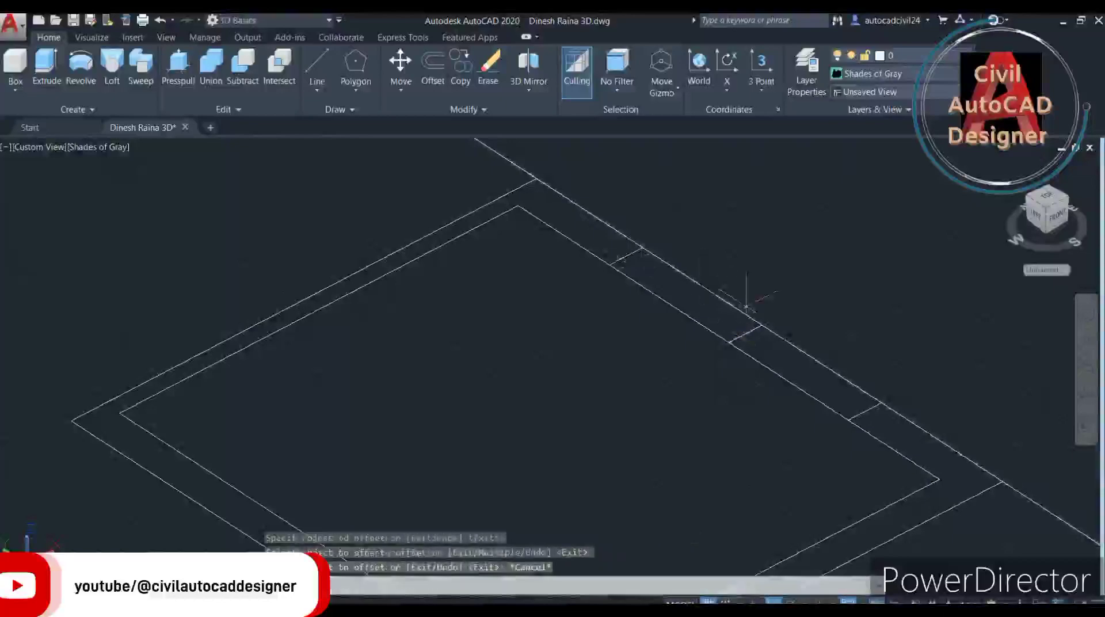
text(e)
key(Return)
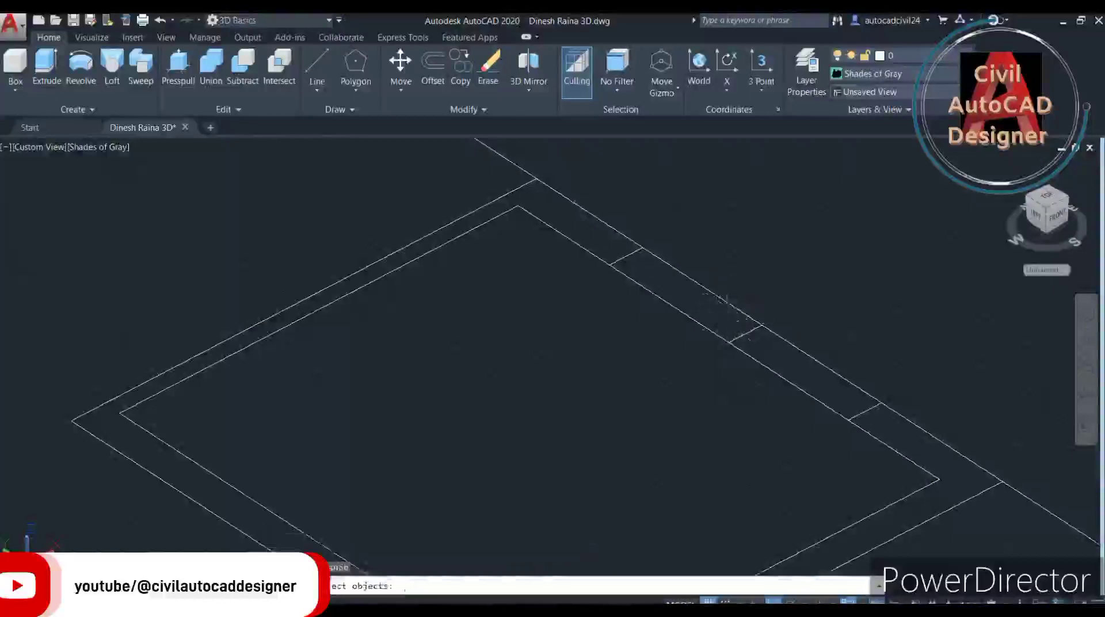
click(744, 333)
Erase the stray line and presspull the large rectangle to 6 thick.
key(Return)
scroll(726, 313, down, 5)
scroll(736, 319, down, 3)
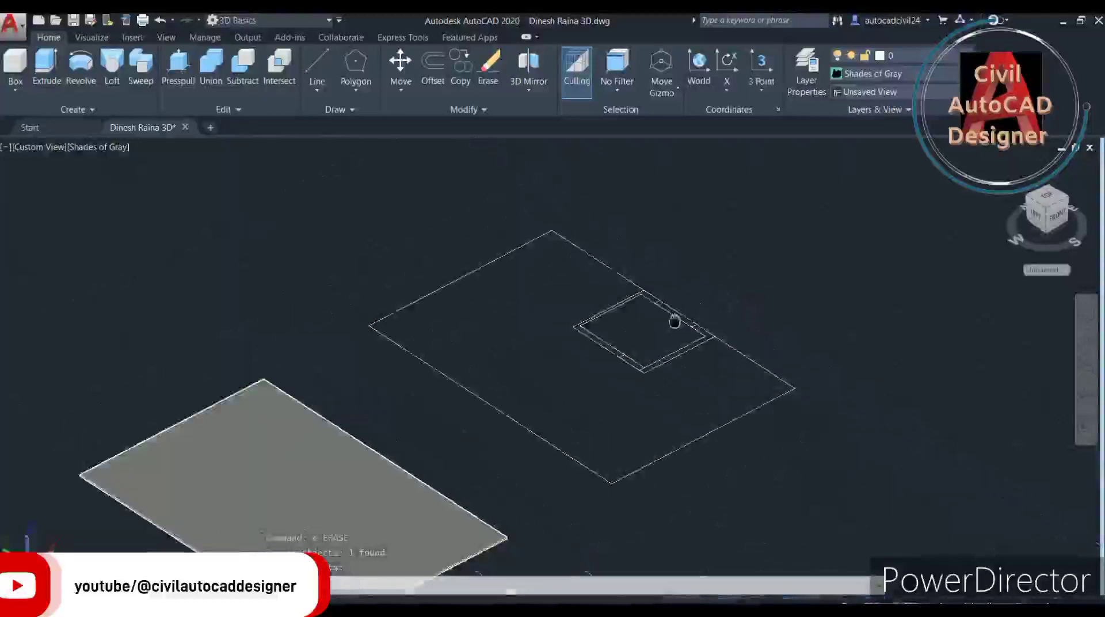
click(179, 72)
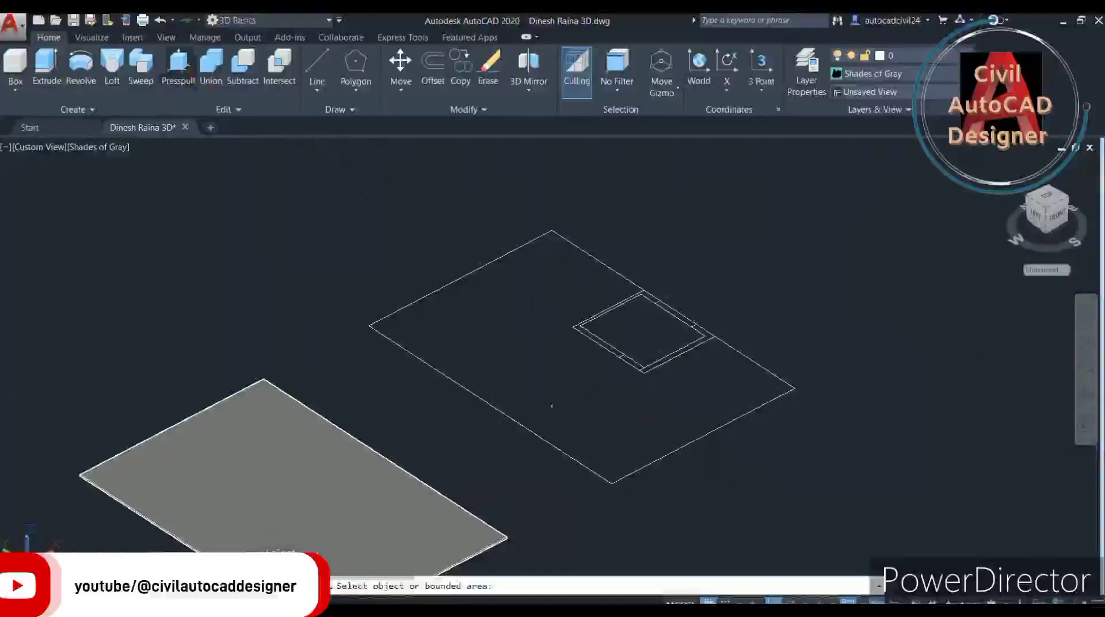
click(549, 392)
text(6)
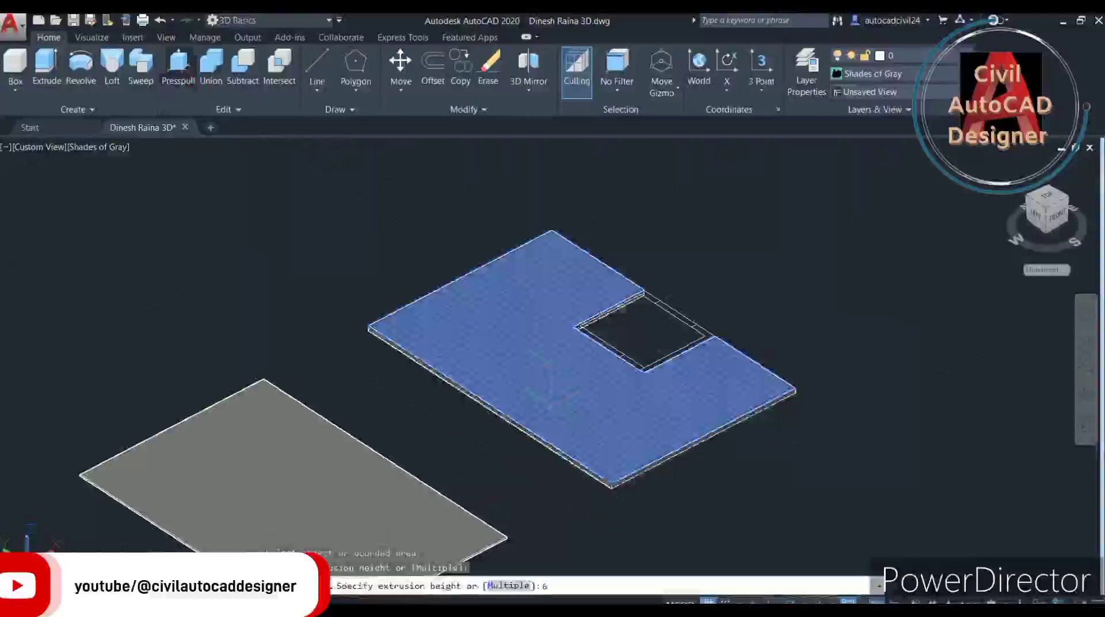
key(Return)
Orbit and zoom the view toward the slab's stair opening.
scroll(641, 390, up, 2)
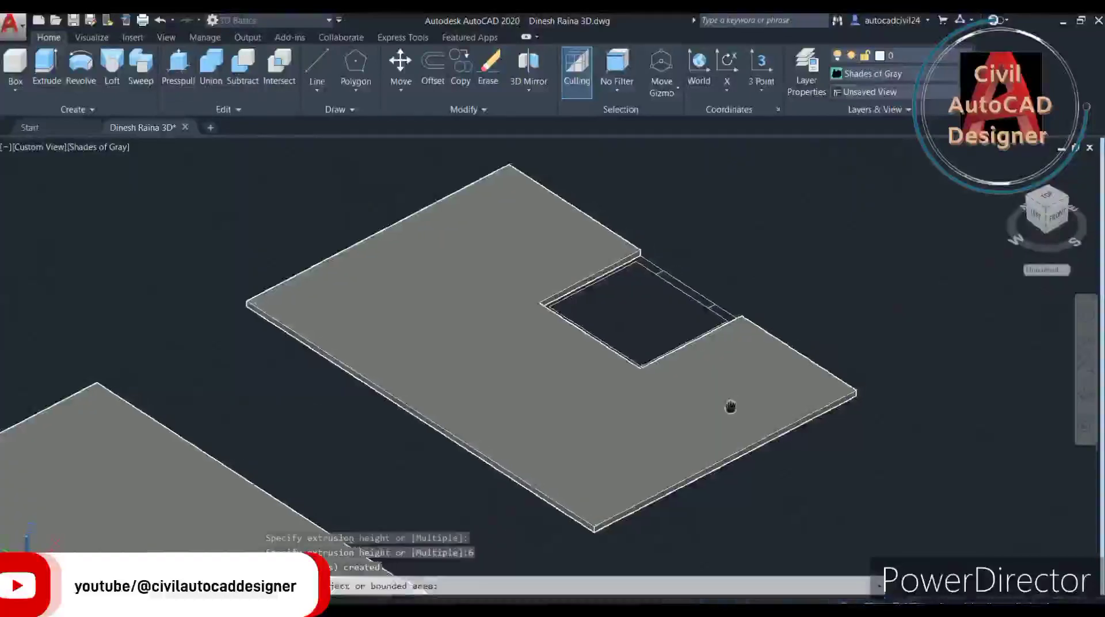
mouse_move(738, 400)
middle_down()
mouse_move(739, 321)
mouse_move(786, 298)
middle_up()
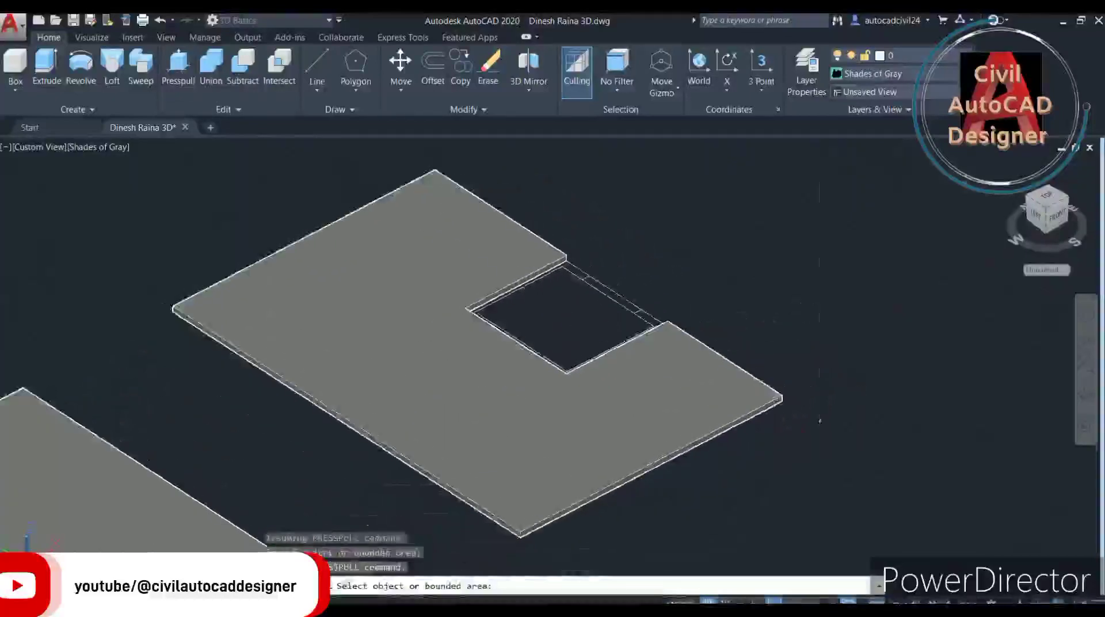
right_click(820, 423)
key(Escape)
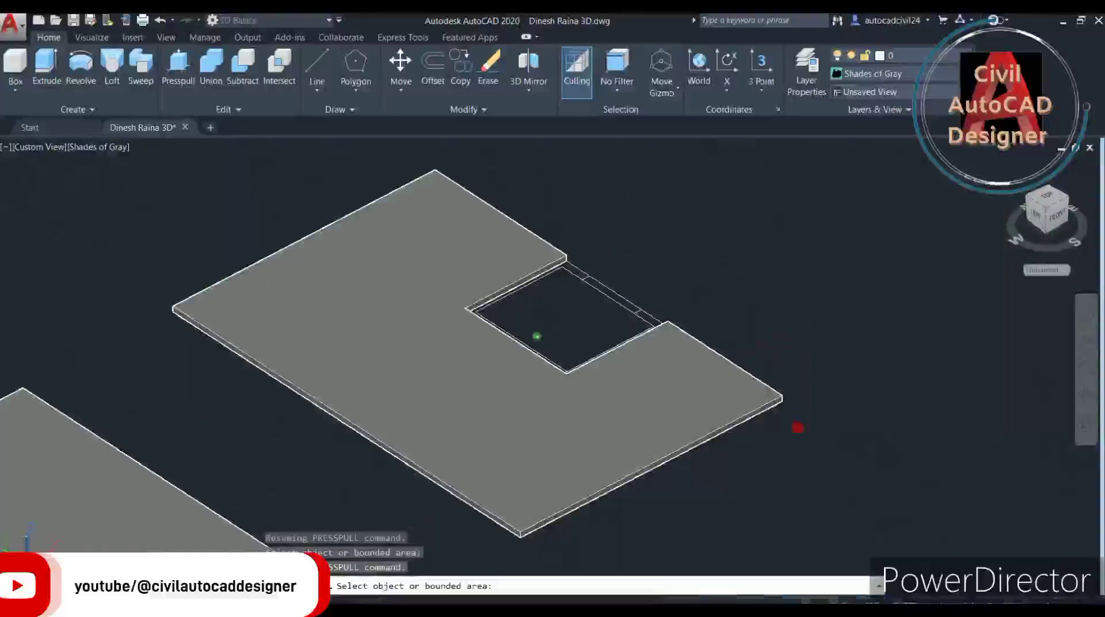
mouse_move(796, 424)
shift+middle_down()
mouse_move(587, 443)
mouse_move(610, 437)
shift+middle_up()
scroll(518, 334, up, 4)
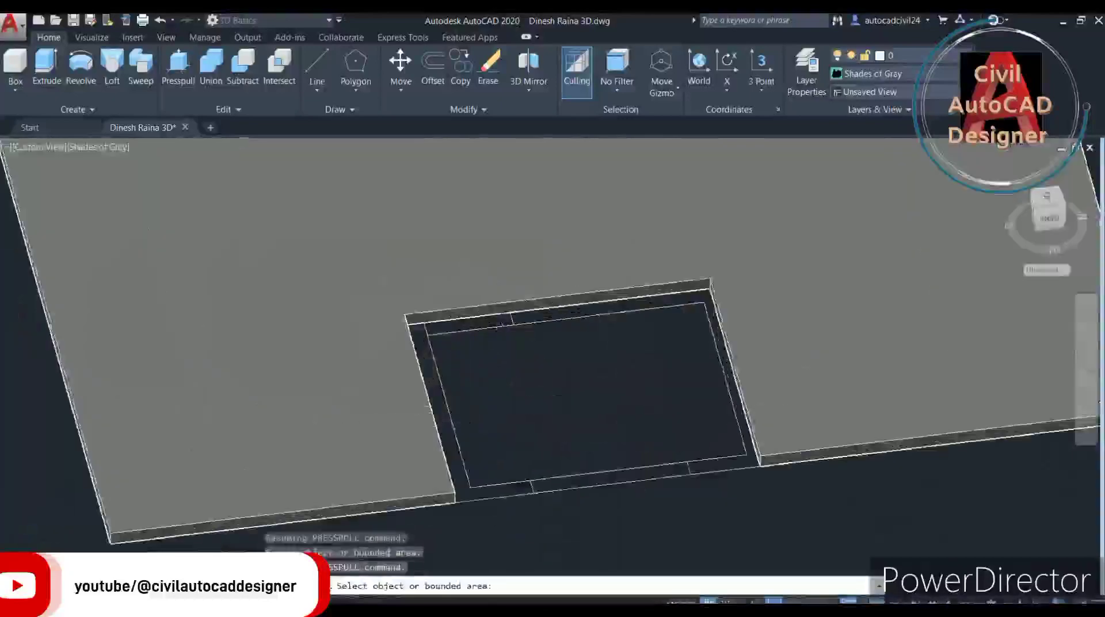
Presspull the wall strips around the slab opening up to 9'.
click(432, 375)
text(9)
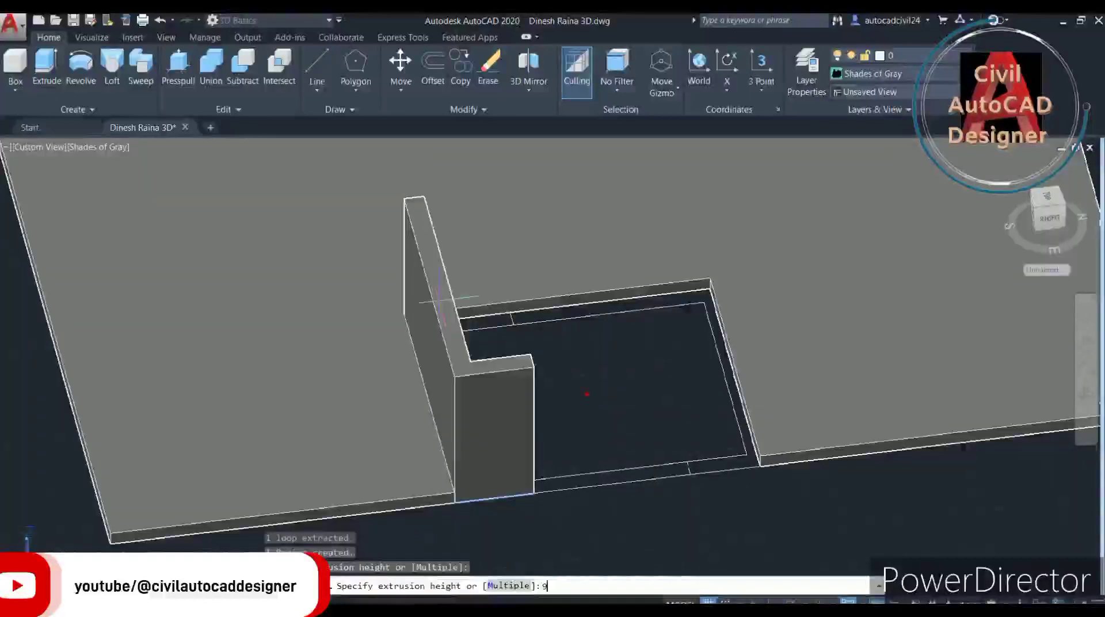
key(Return)
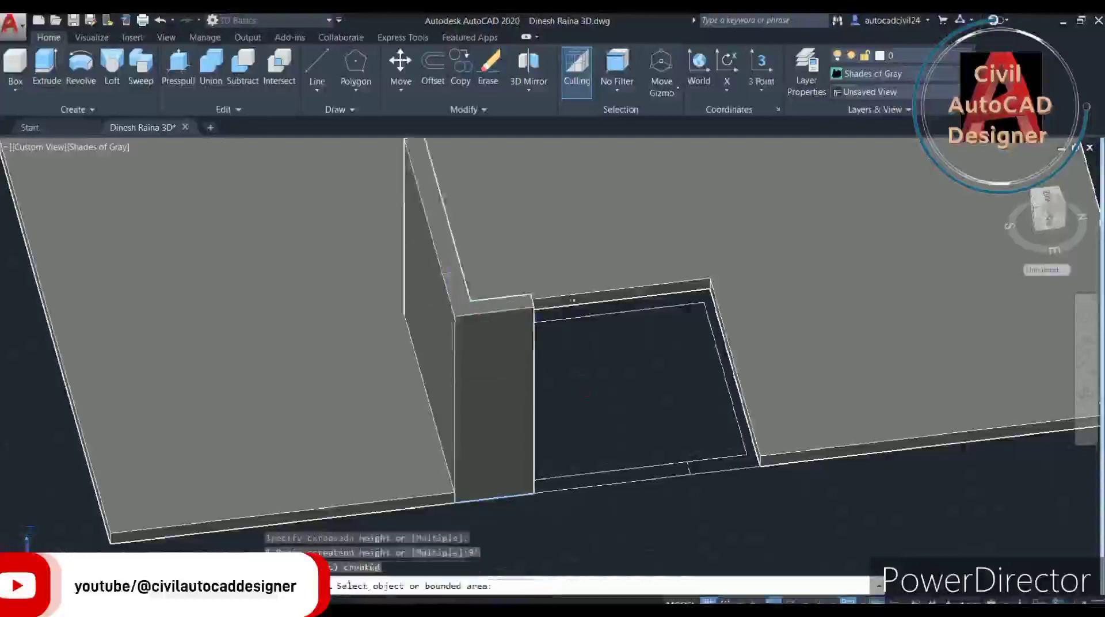
scroll(572, 299, up, 2)
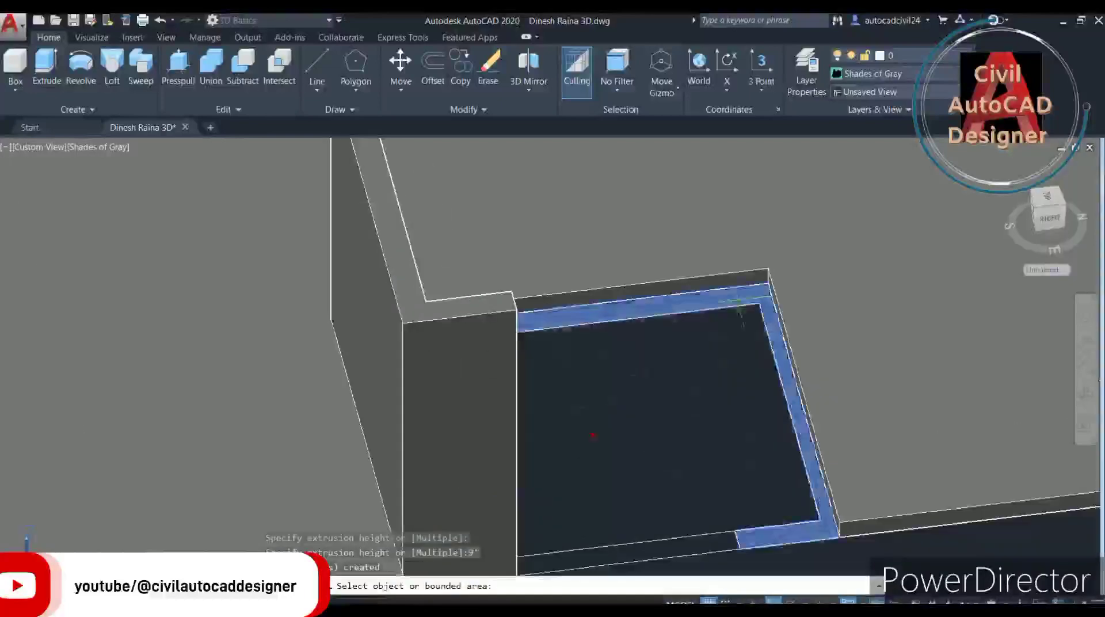
click(737, 300)
Raise the strip at the bottom of the opening 3' to form the sill.
scroll(701, 416, down, 5)
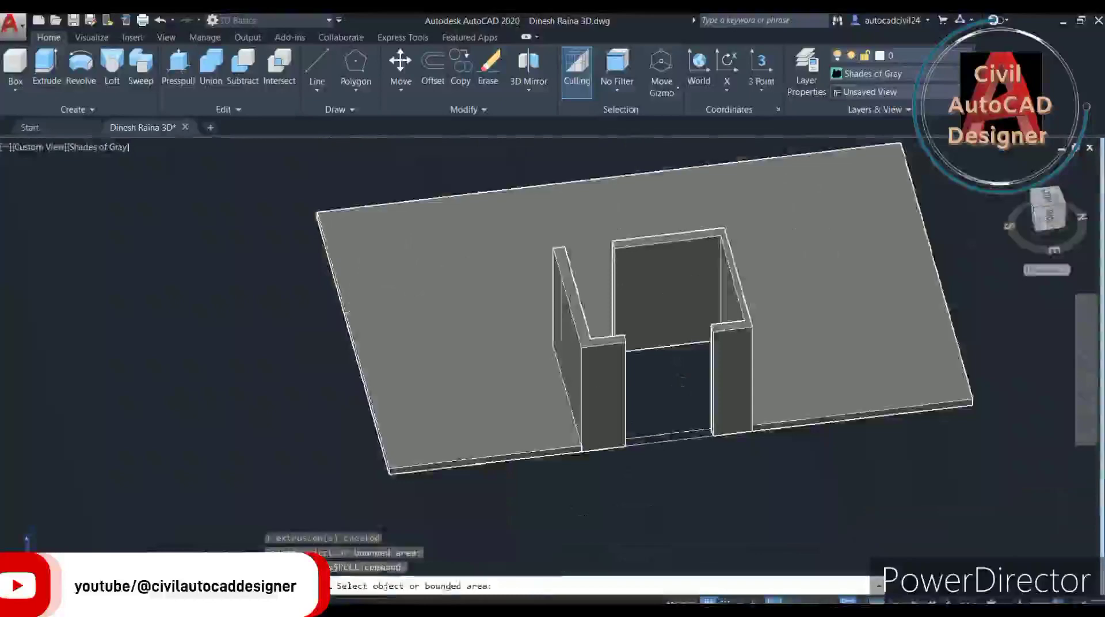
scroll(684, 440, up, 2)
scroll(685, 429, up, 3)
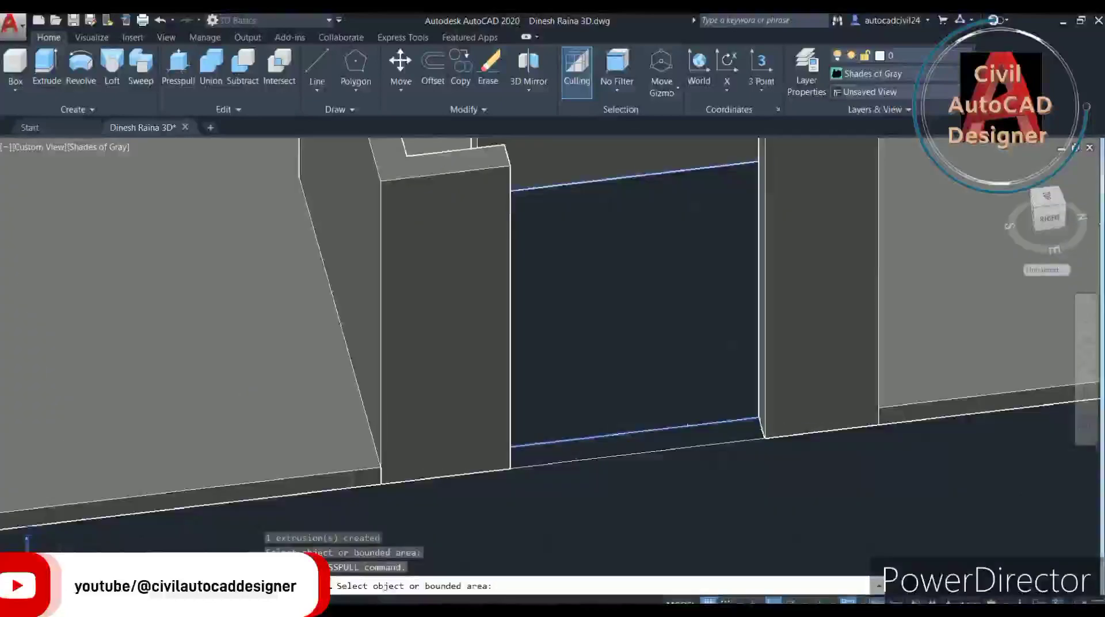
click(687, 436)
text(3)
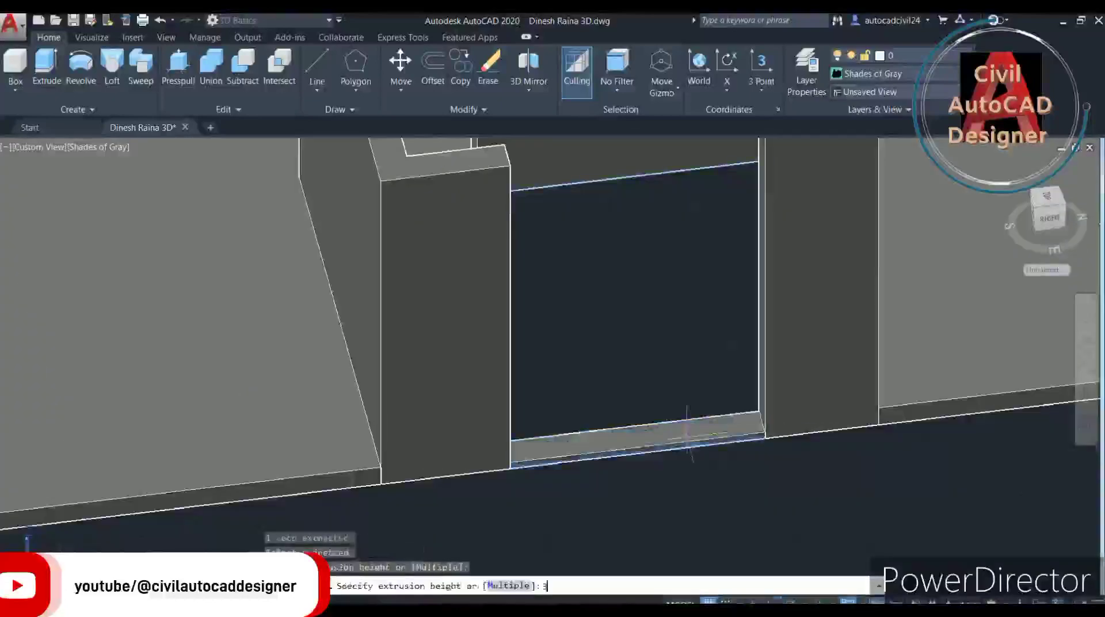
key(Return)
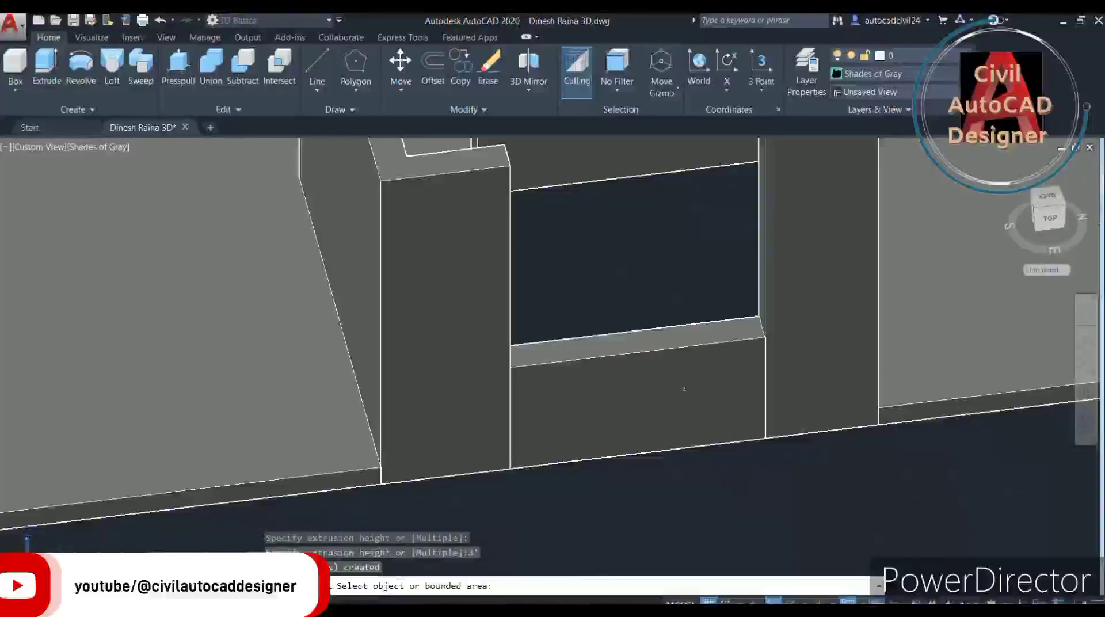
Presspull the strip above the opening to close the lintel over the window.
shift+middle_drag(576, 404, 526, 548)
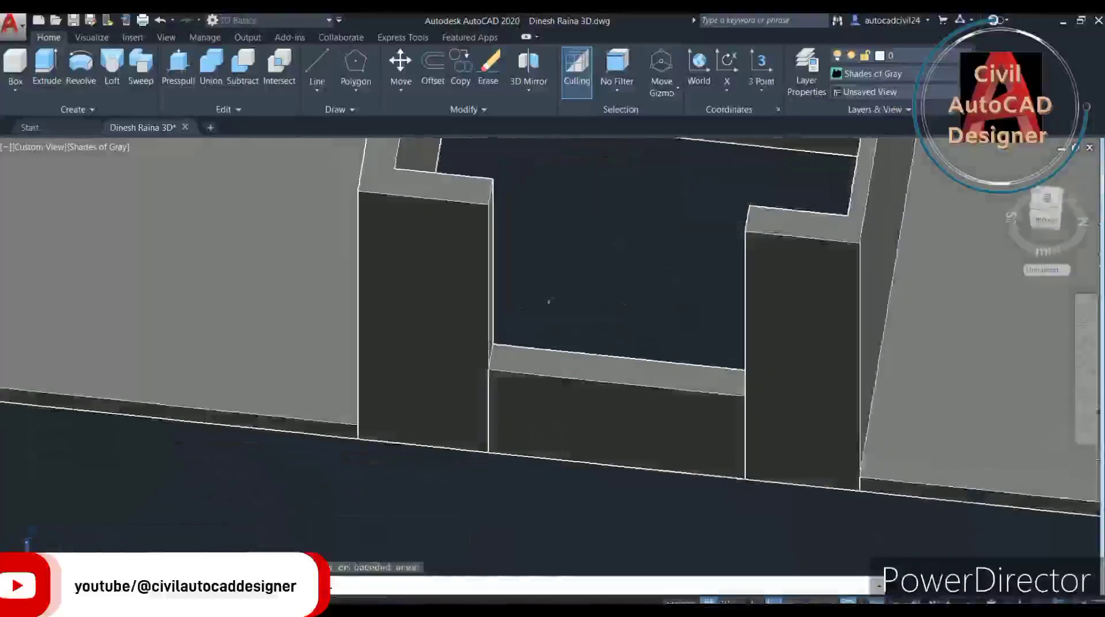
scroll(553, 286, up, 2)
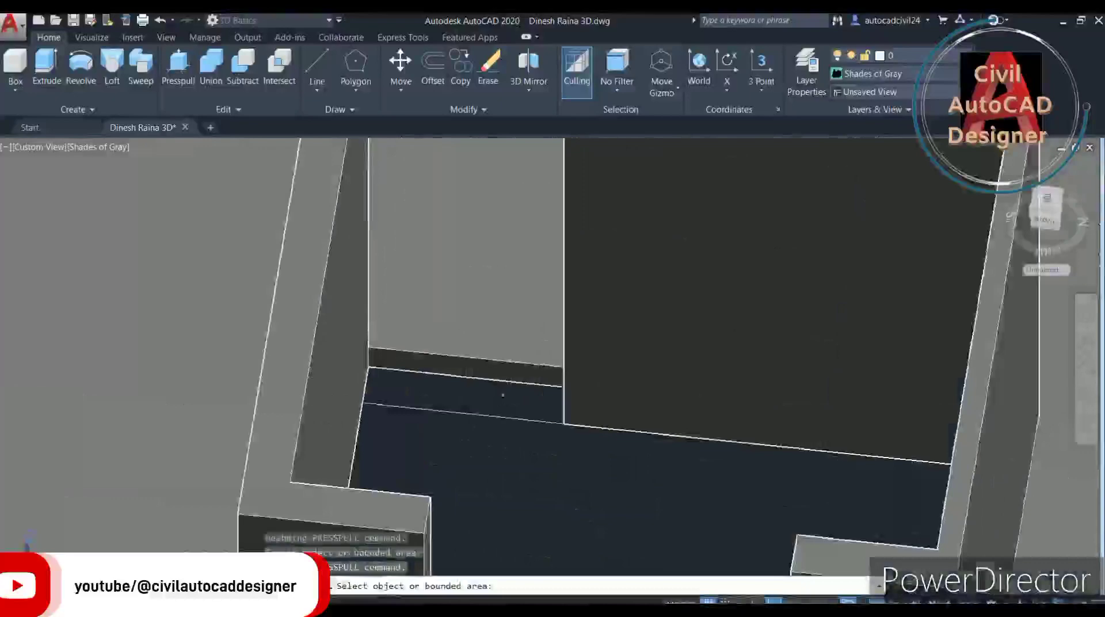
click(503, 395)
click(513, 392)
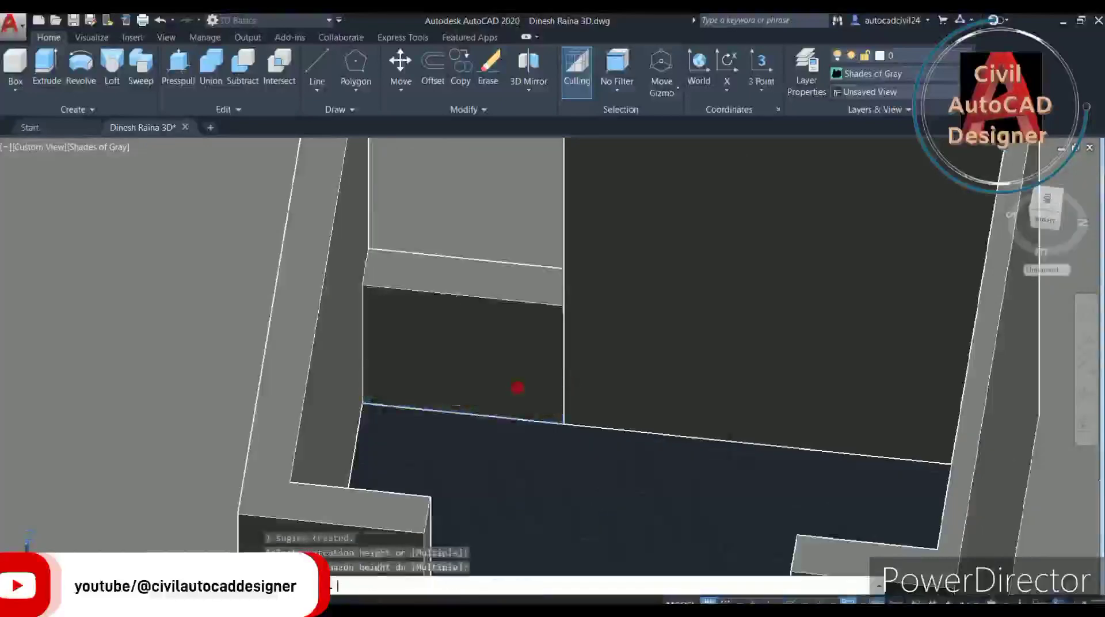
scroll(515, 387, down, 3)
mouse_move(516, 415)
shift+middle_down()
mouse_move(554, 418)
mouse_move(569, 370)
mouse_move(493, 464)
mouse_move(489, 396)
shift+middle_up()
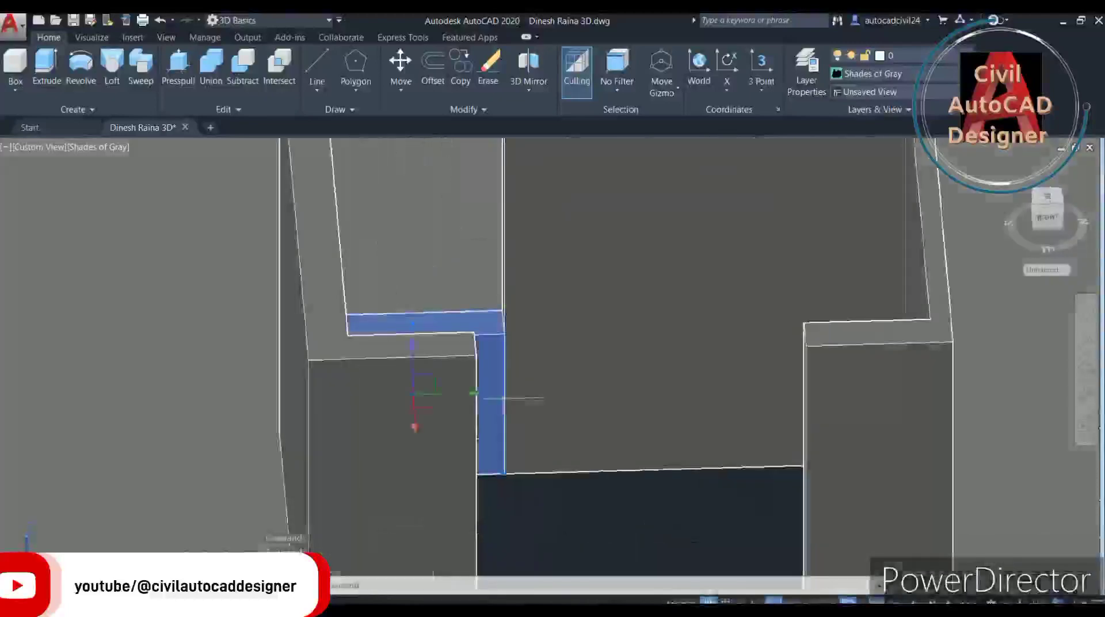
Finish moving the wall piece from its corner to the snap point on the stair cabin.
scroll(530, 326, up, 2)
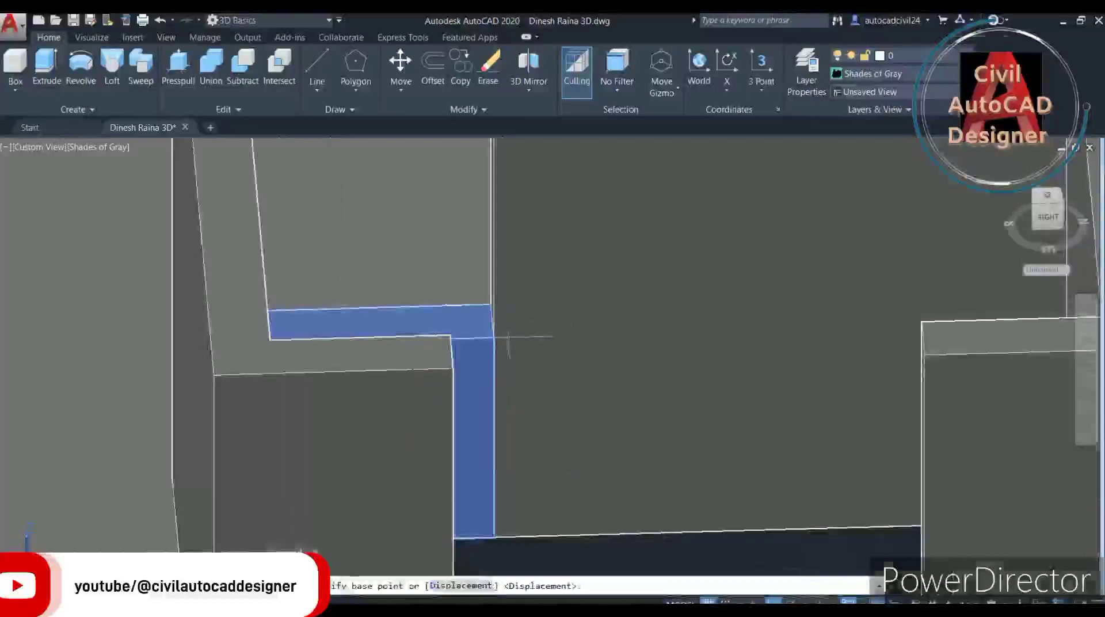
click(493, 337)
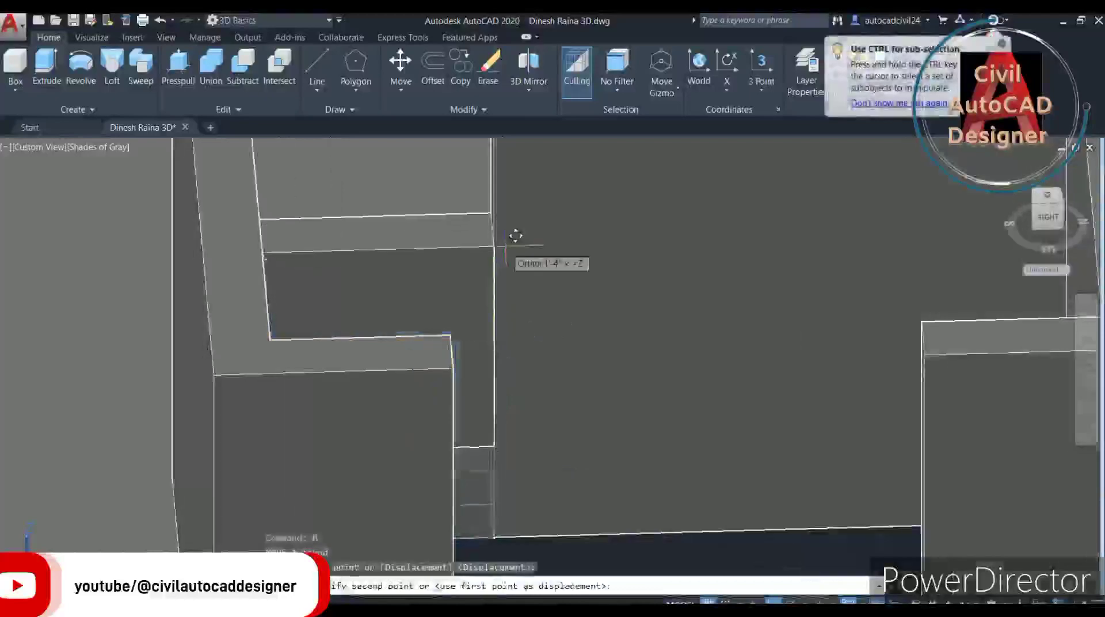
middle_drag(515, 236, 498, 507)
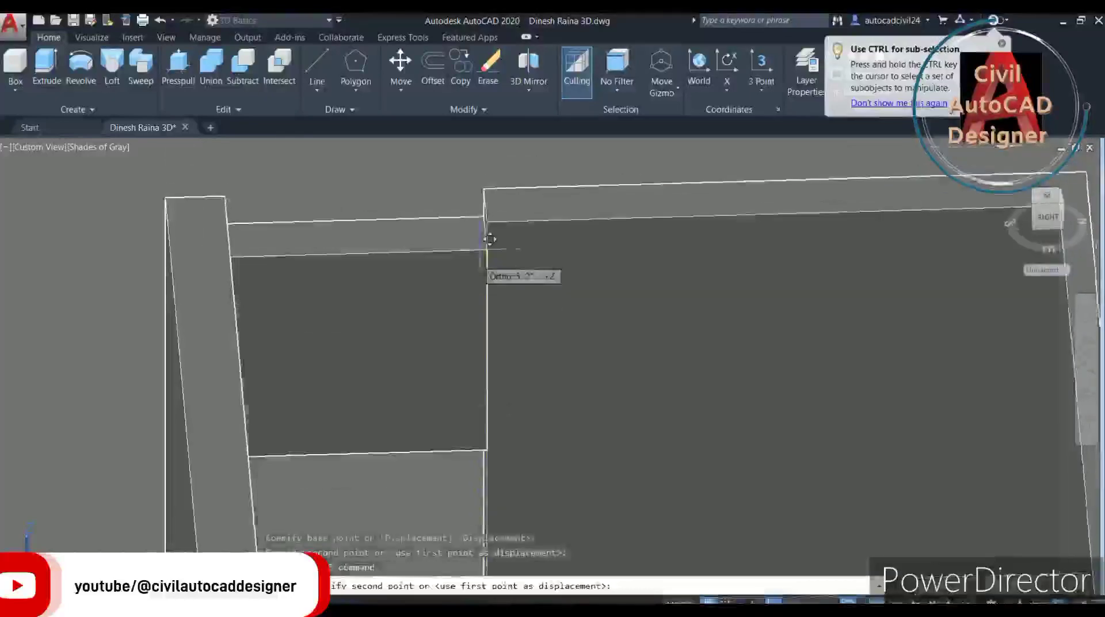
click(497, 212)
scroll(497, 230, down, 5)
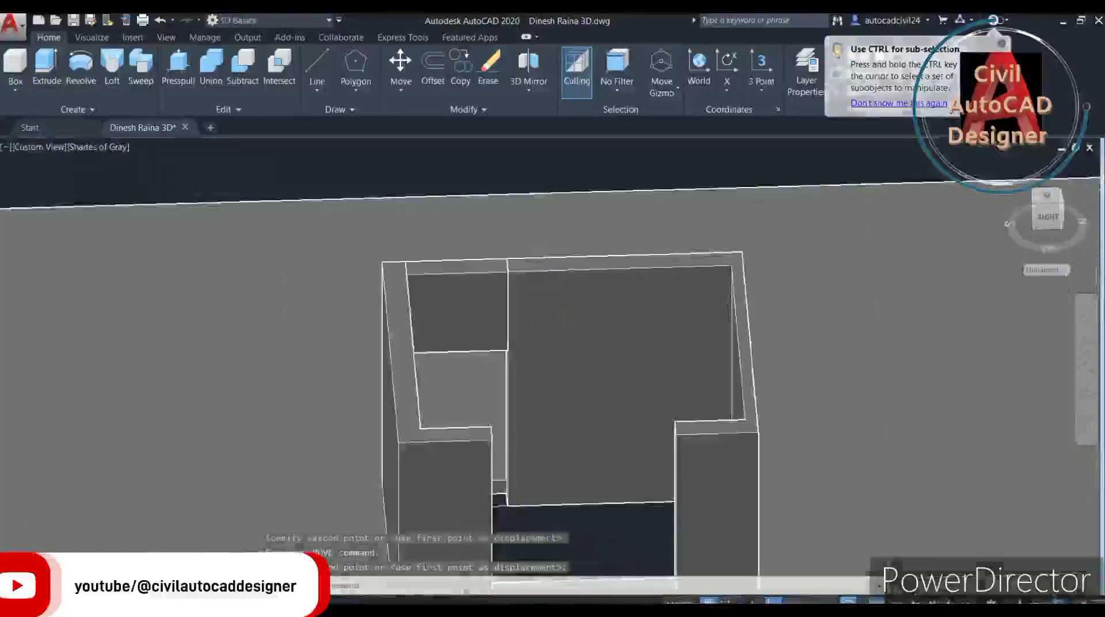
scroll(513, 309, down, 2)
scroll(506, 467, up, 2)
Copy the low front sill piece higher in the opening, leaving a window gap.
click(512, 411)
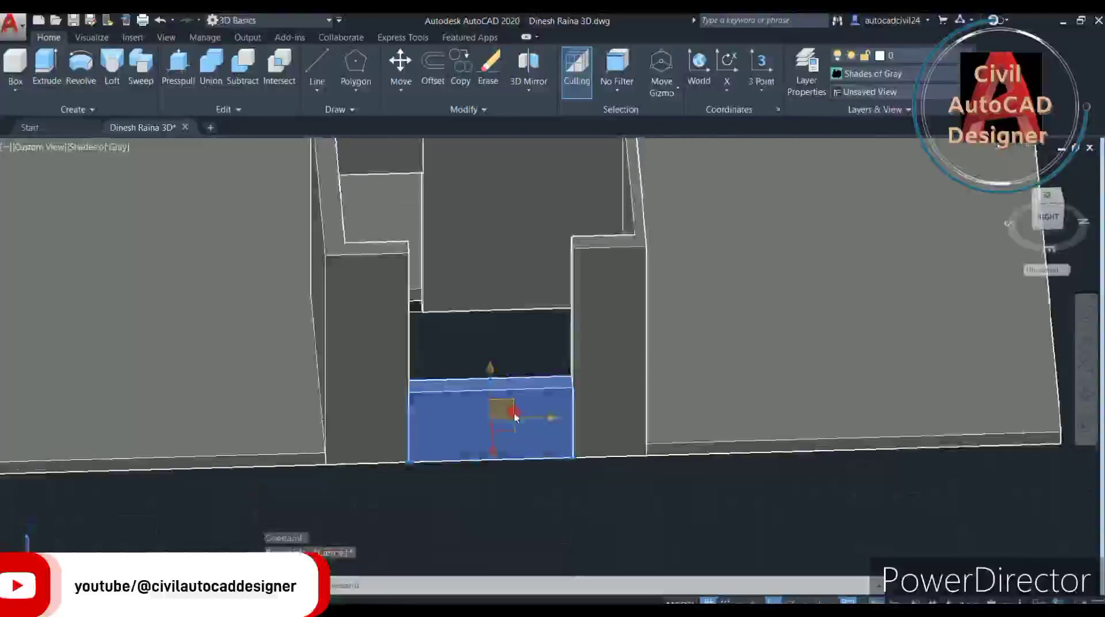
text(co)
key(Return)
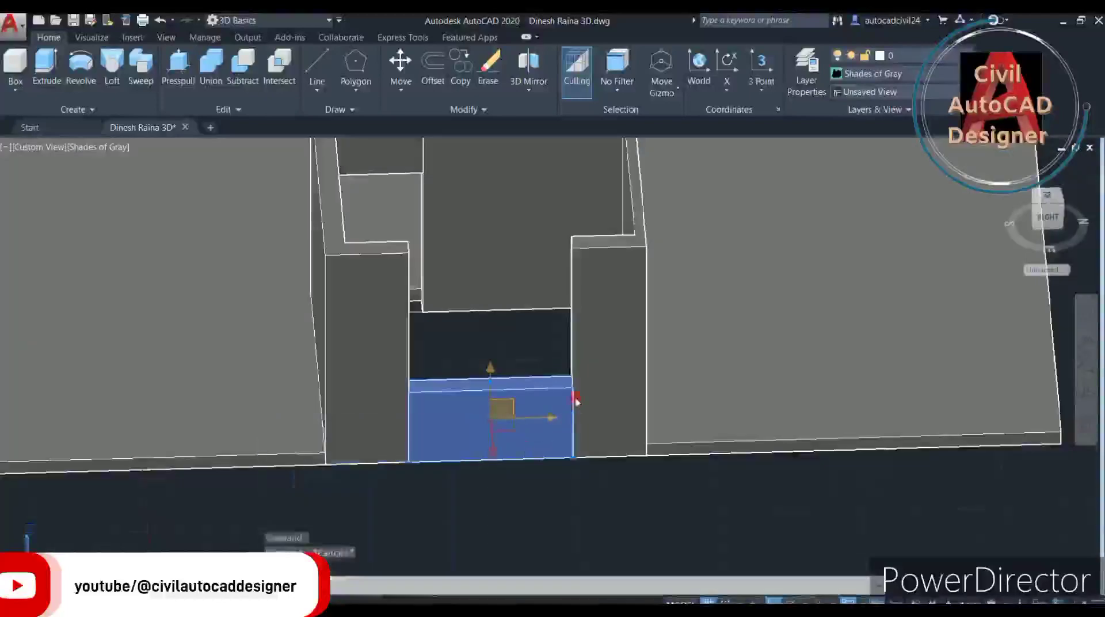
scroll(570, 396, up, 2)
click(571, 382)
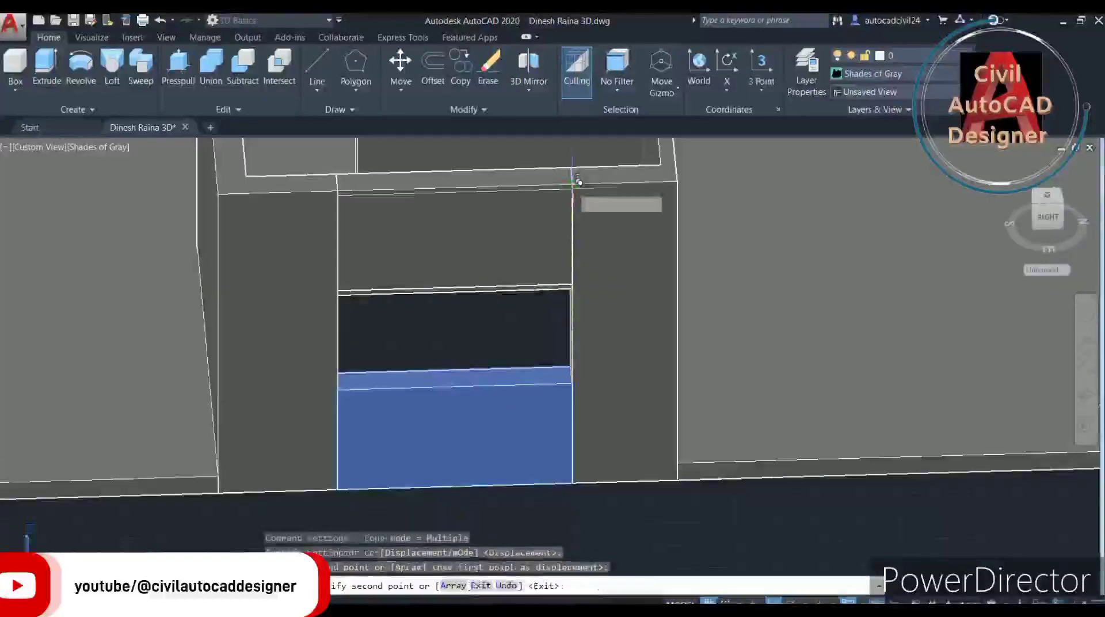
scroll(527, 319, down, 4)
key(Escape)
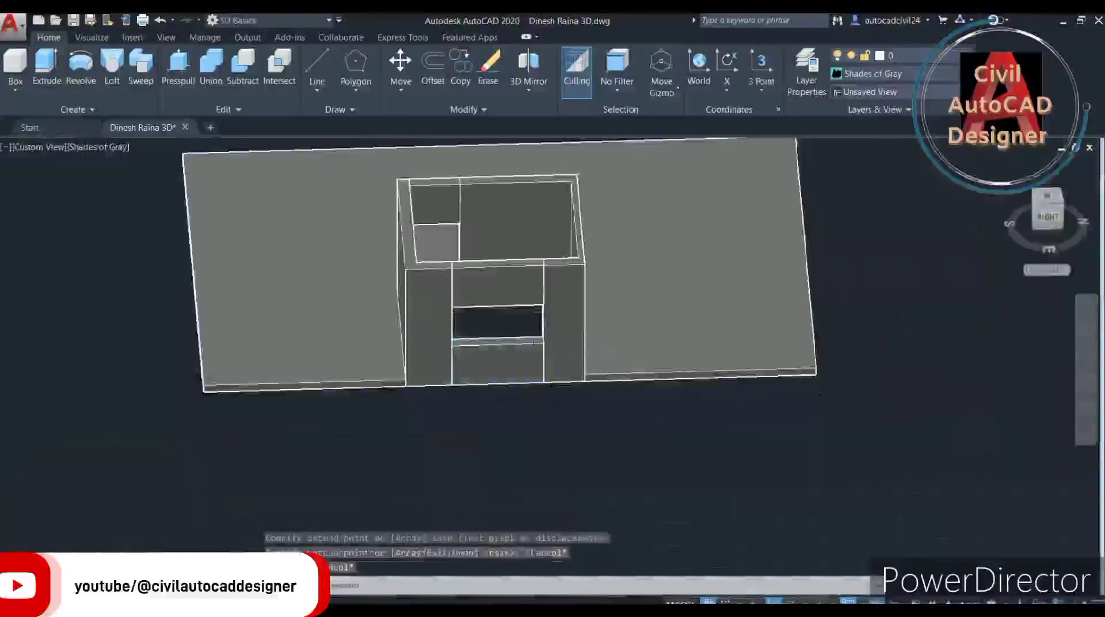
scroll(532, 406, down, 3)
mouse_move(477, 406)
shift+middle_down()
mouse_move(671, 469)
mouse_move(864, 482)
shift+middle_up()
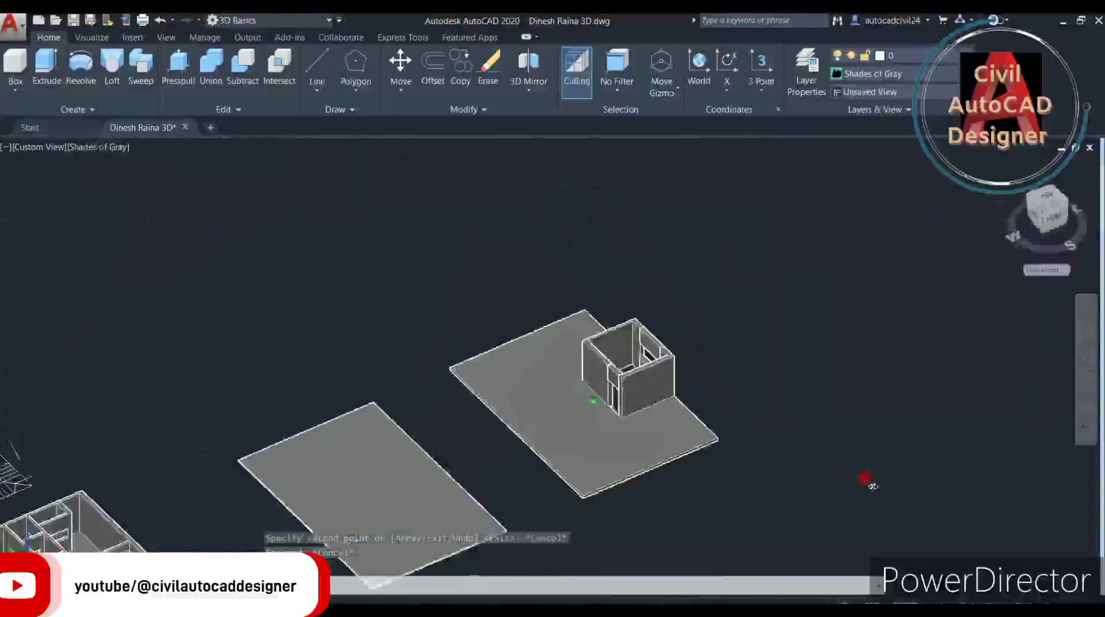
Union the roof slab and the stair cabin's 12 pieces into one solid.
click(211, 71)
click(755, 296)
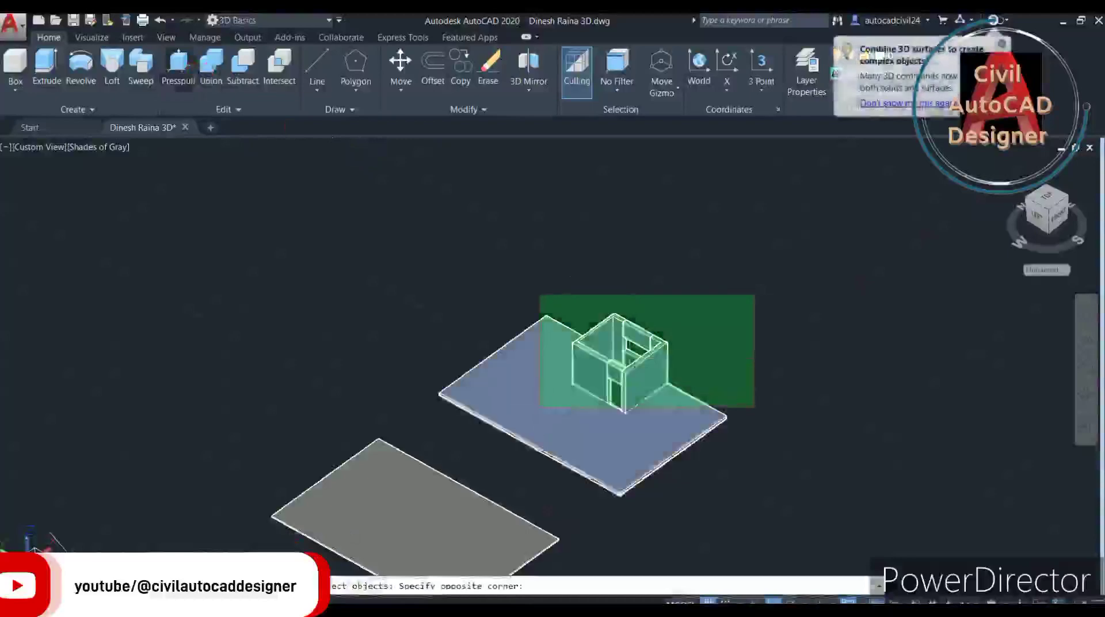
click(539, 408)
key(Return)
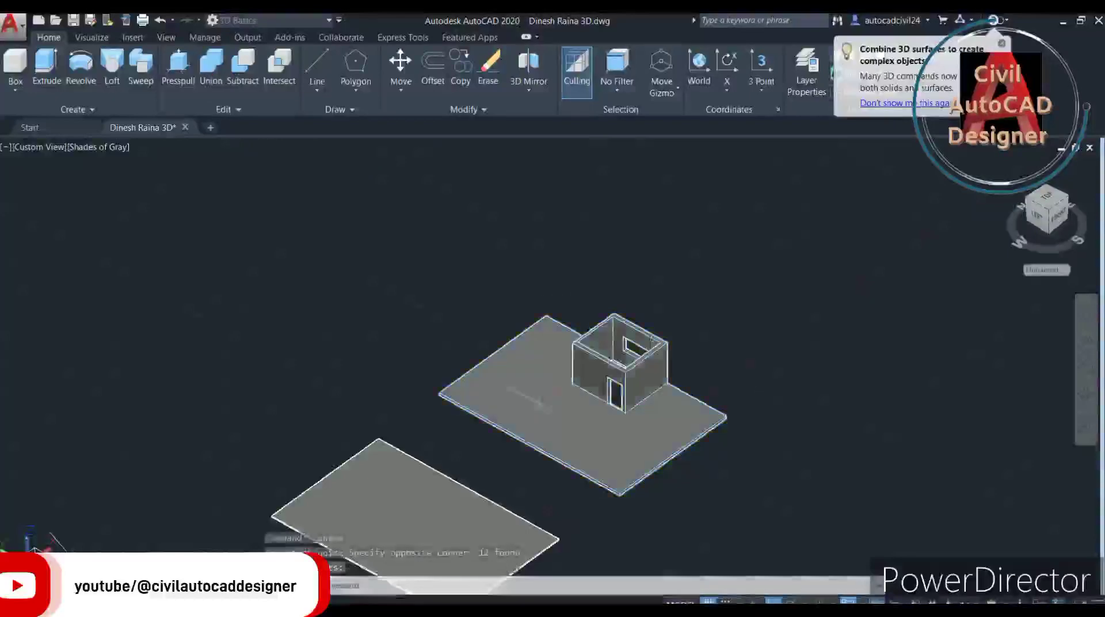
scroll(576, 374, up, 3)
scroll(684, 455, up, 1)
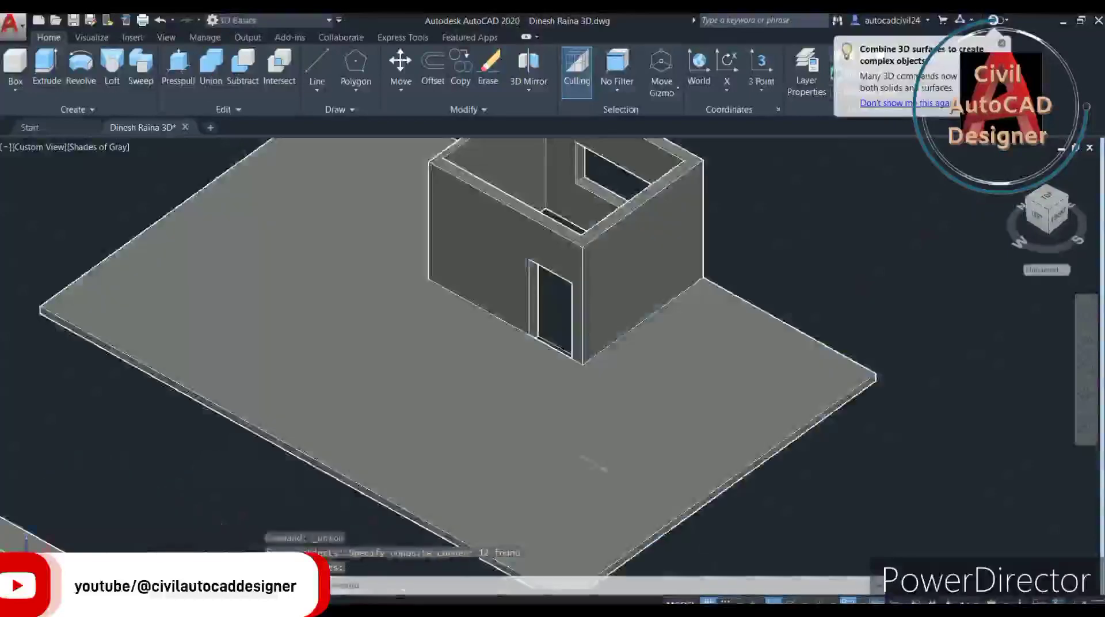
click(592, 426)
scroll(592, 437, down, 2)
scroll(593, 436, down, 1)
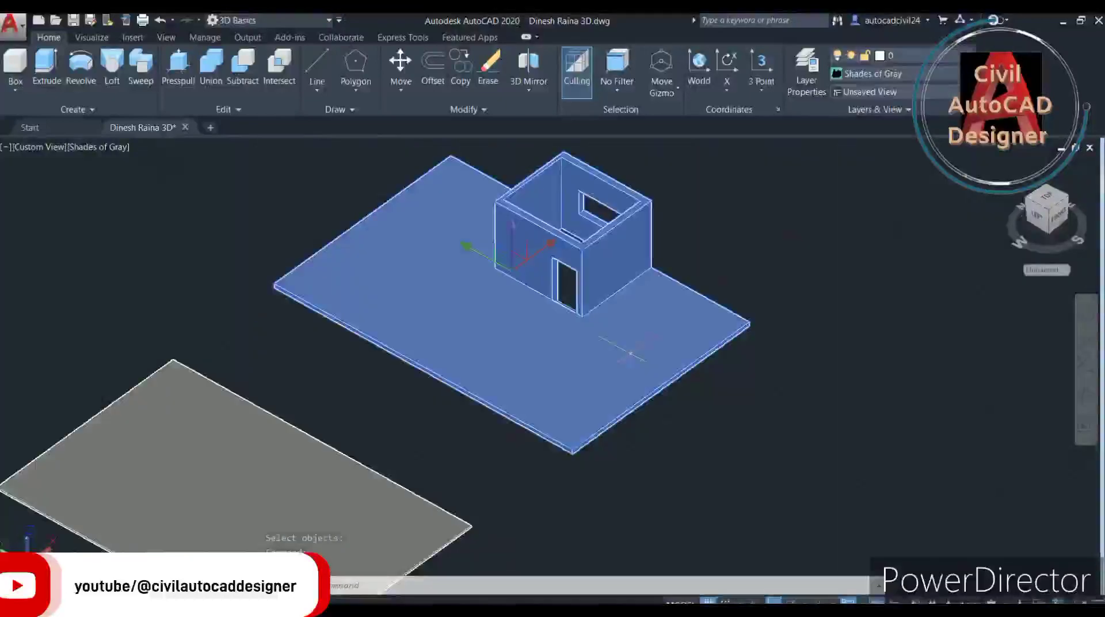
Copy the merged slab and cabin, using the slab's front corner as base point.
text(co)
key(Return)
scroll(578, 483, up, 2)
scroll(571, 420, up, 2)
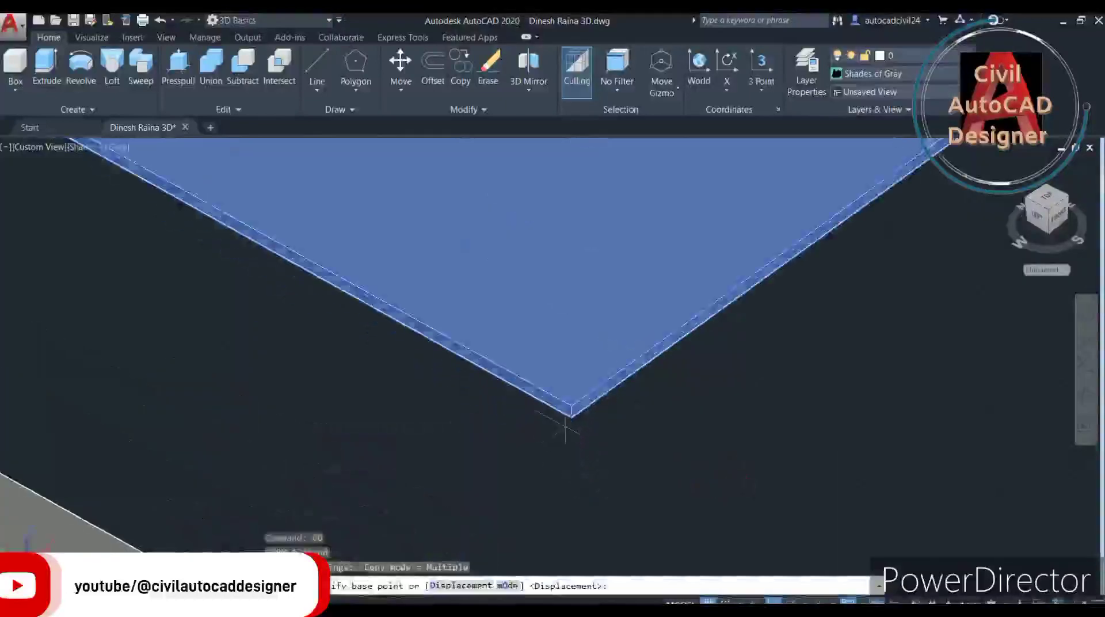
click(574, 414)
scroll(320, 456, down, 1)
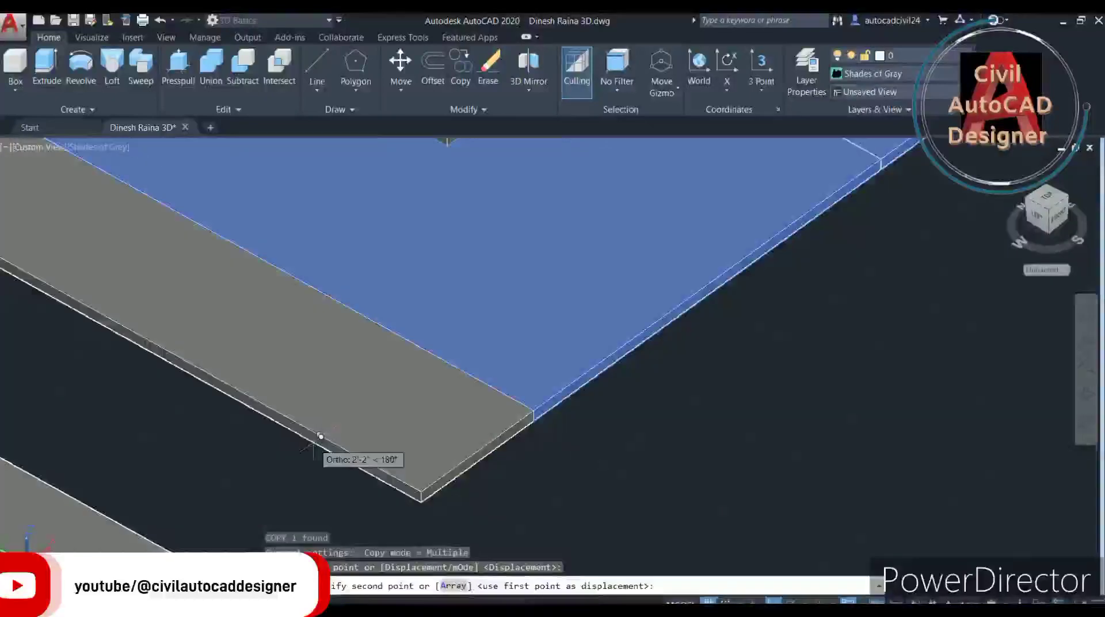
scroll(258, 456, down, 2)
scroll(223, 452, down, 2)
Place the copied roof slab and cabin on top of the house walls.
middle_drag(223, 452, 403, 346)
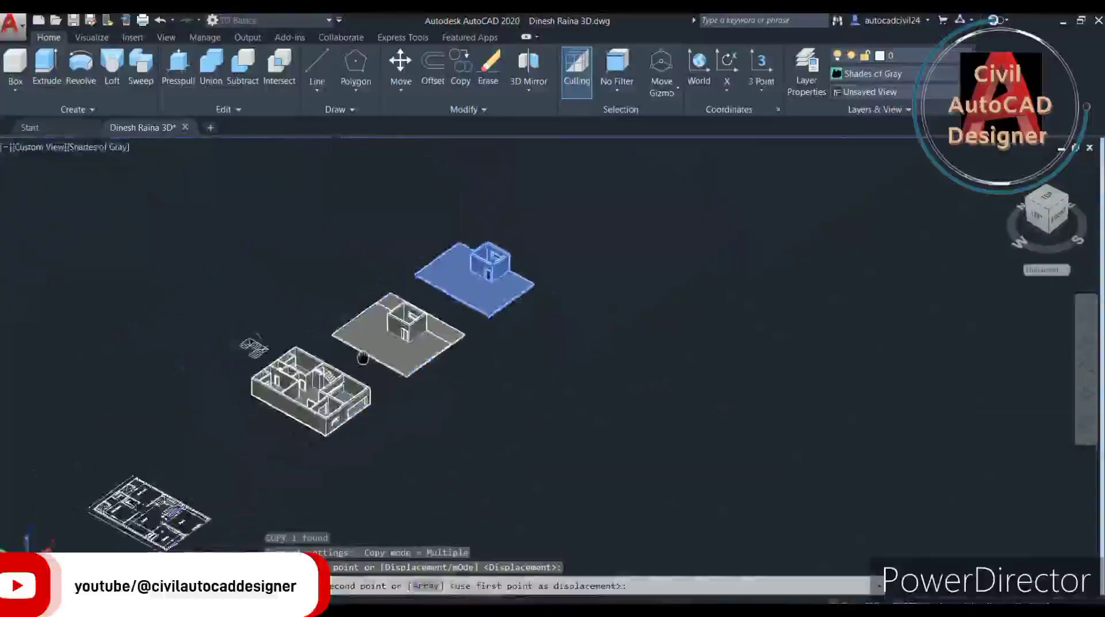
scroll(288, 432, up, 4)
scroll(314, 437, up, 3)
scroll(345, 446, up, 3)
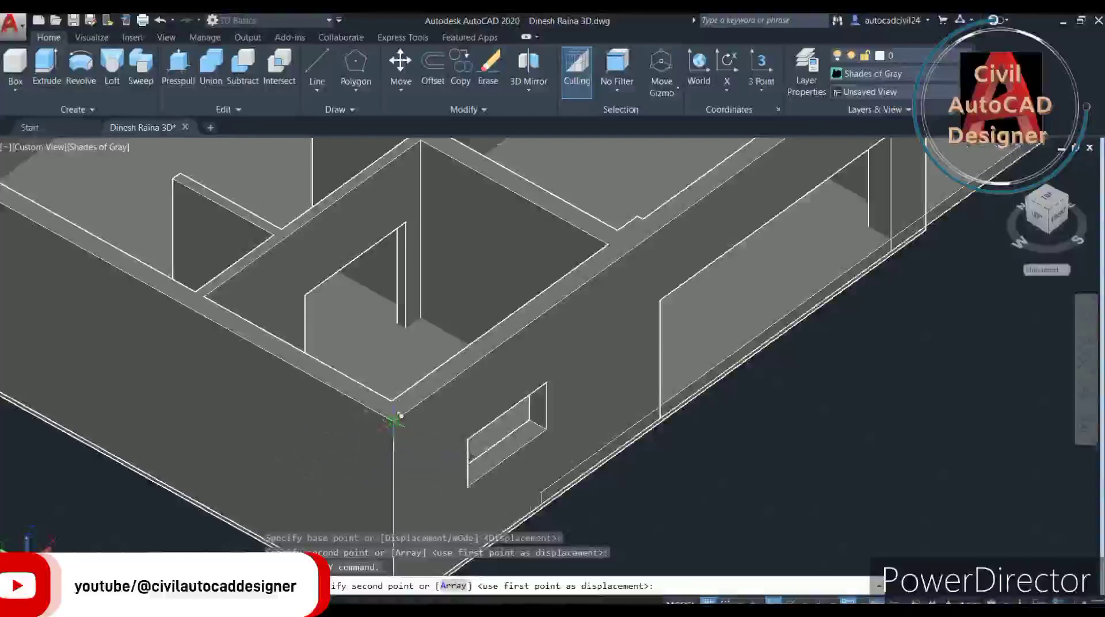
scroll(394, 421, down, 1)
scroll(394, 419, down, 1)
key(Escape)
scroll(394, 415, down, 3)
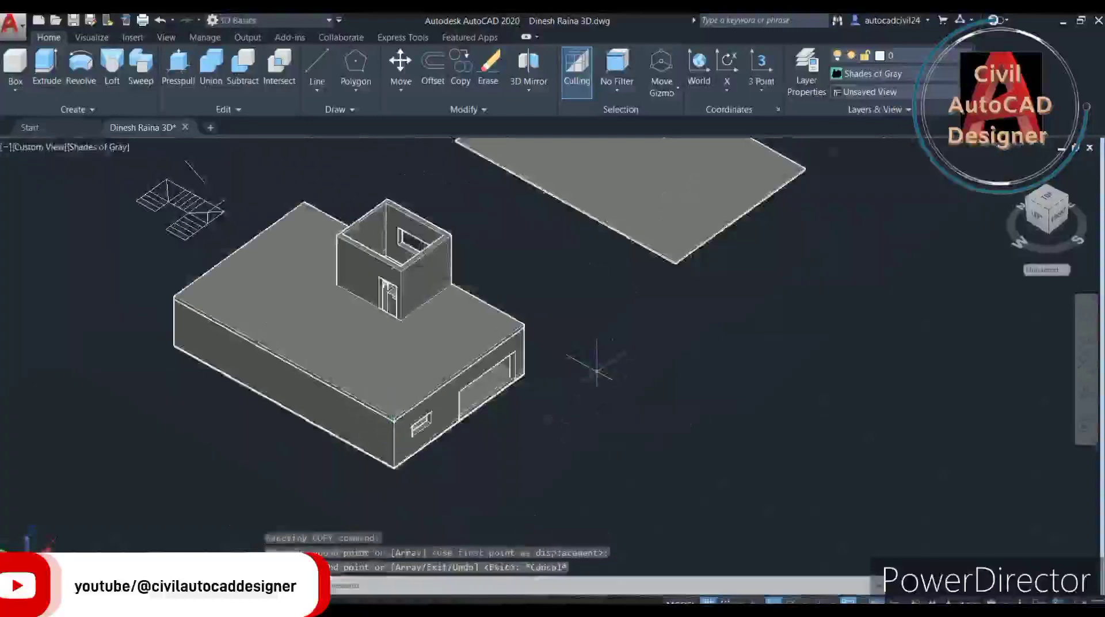
mouse_move(357, 439)
shift+middle_down()
mouse_move(306, 447)
mouse_move(306, 422)
mouse_move(496, 447)
mouse_move(238, 422)
shift+middle_up()
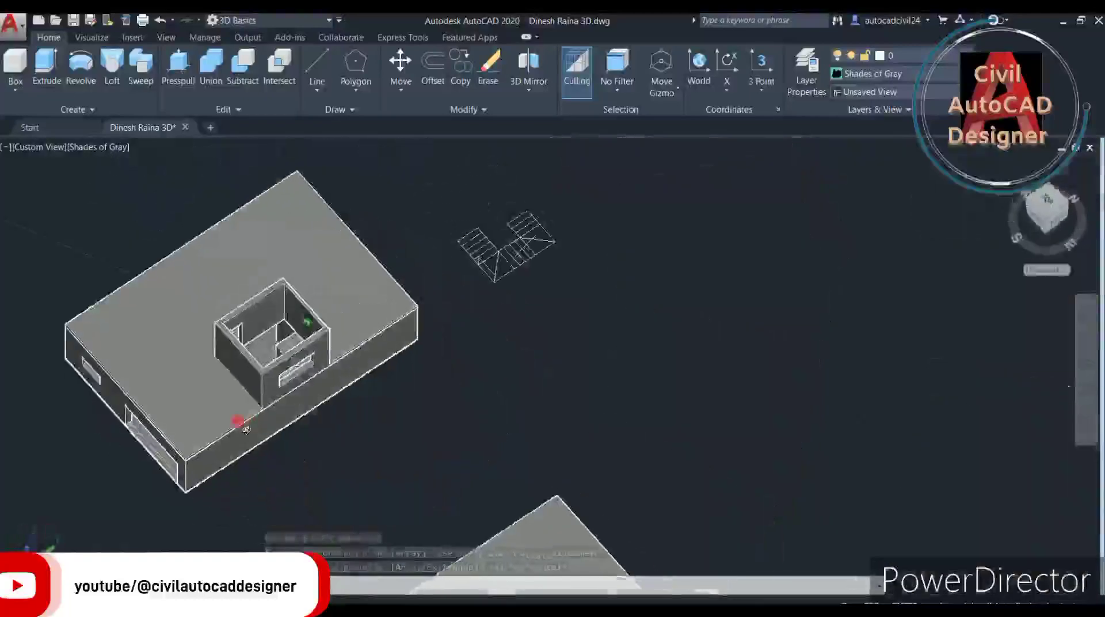
scroll(238, 423, up, 5)
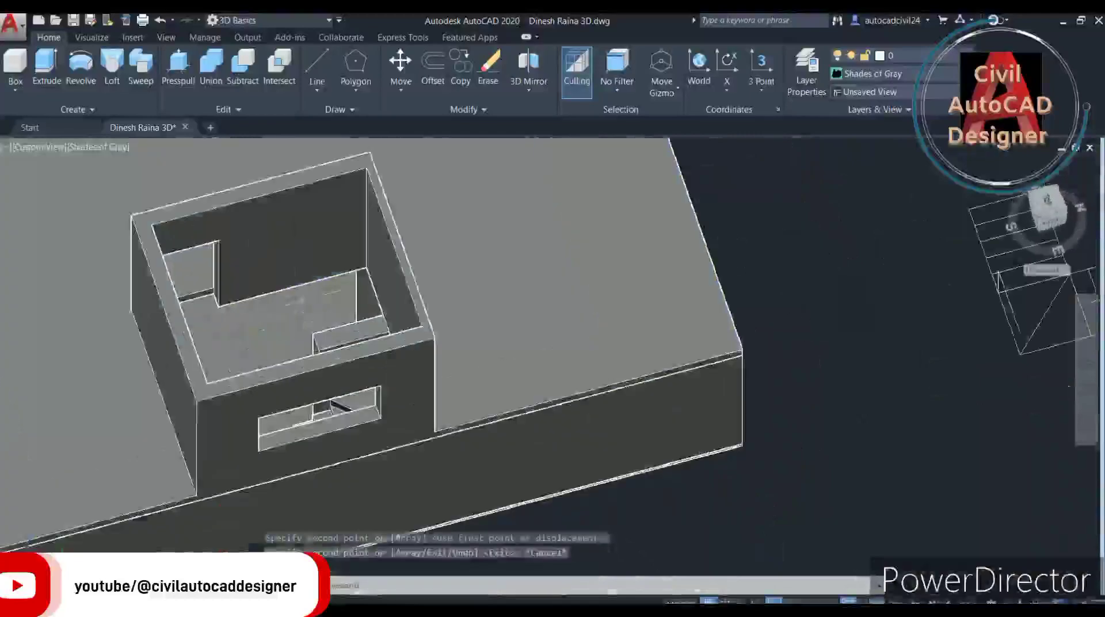
scroll(329, 262, up, 3)
scroll(325, 265, down, 2)
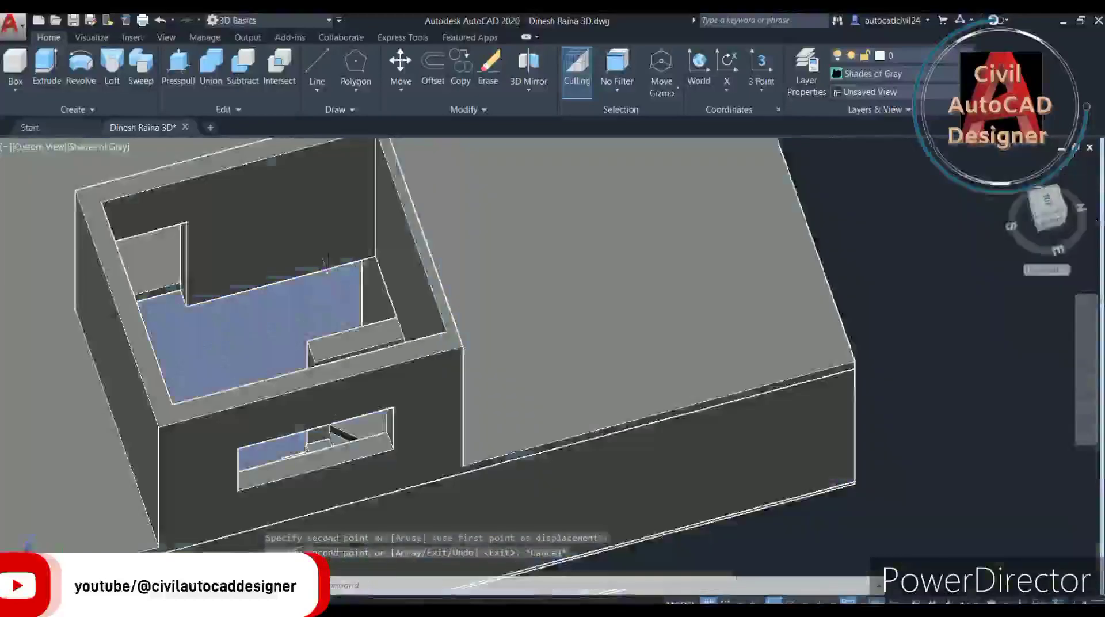
scroll(326, 265, down, 3)
scroll(331, 287, down, 1)
scroll(333, 342, up, 1)
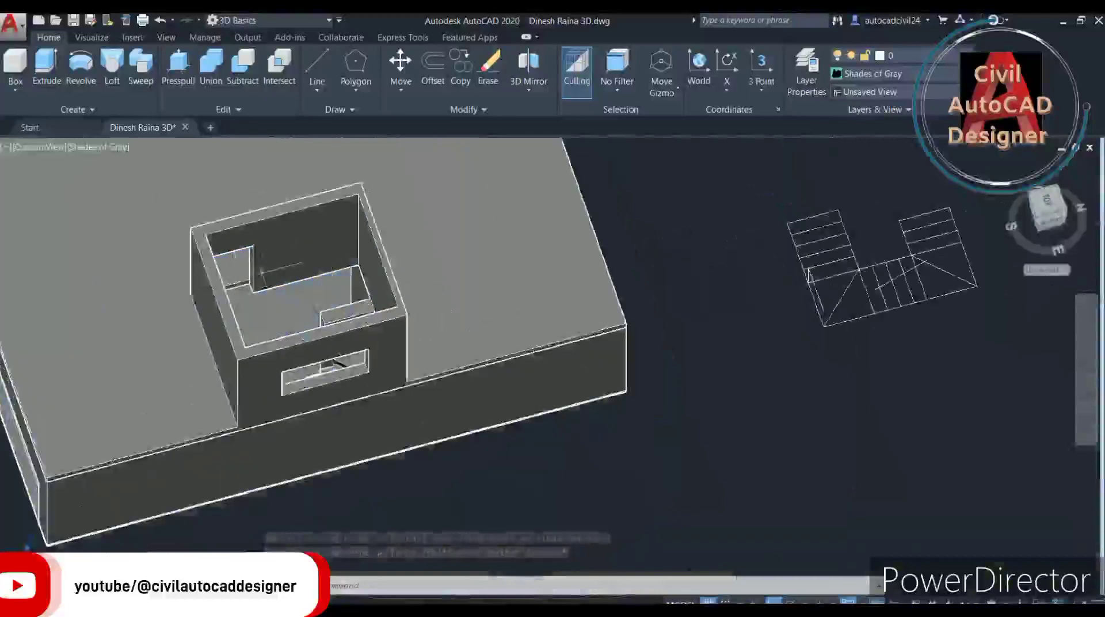
scroll(311, 331, down, 2)
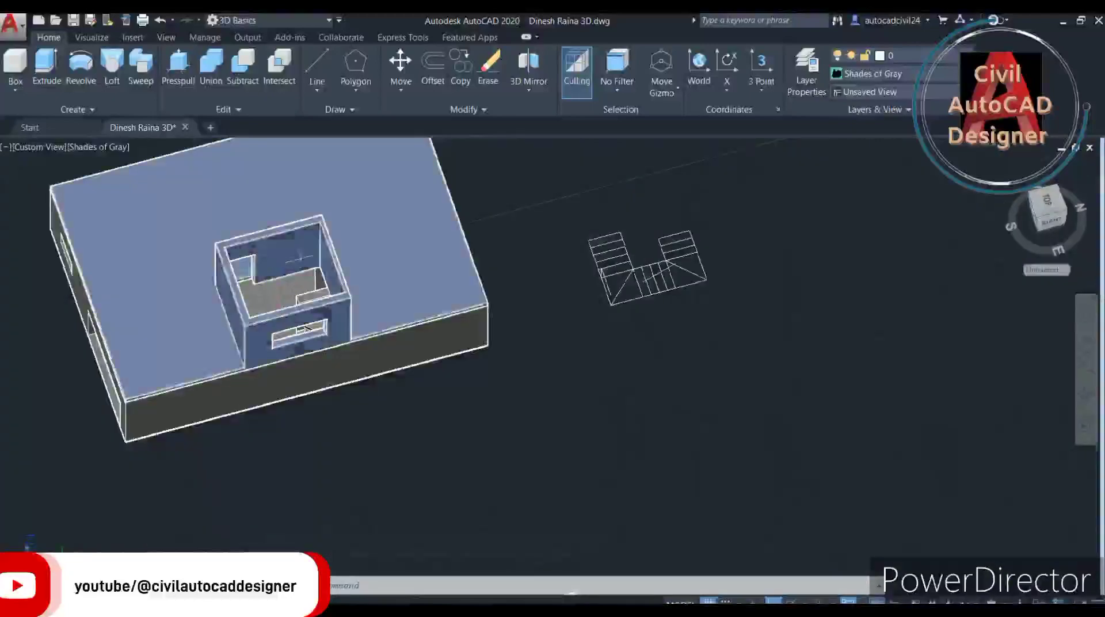
shift+middle_drag(299, 383, 401, 266)
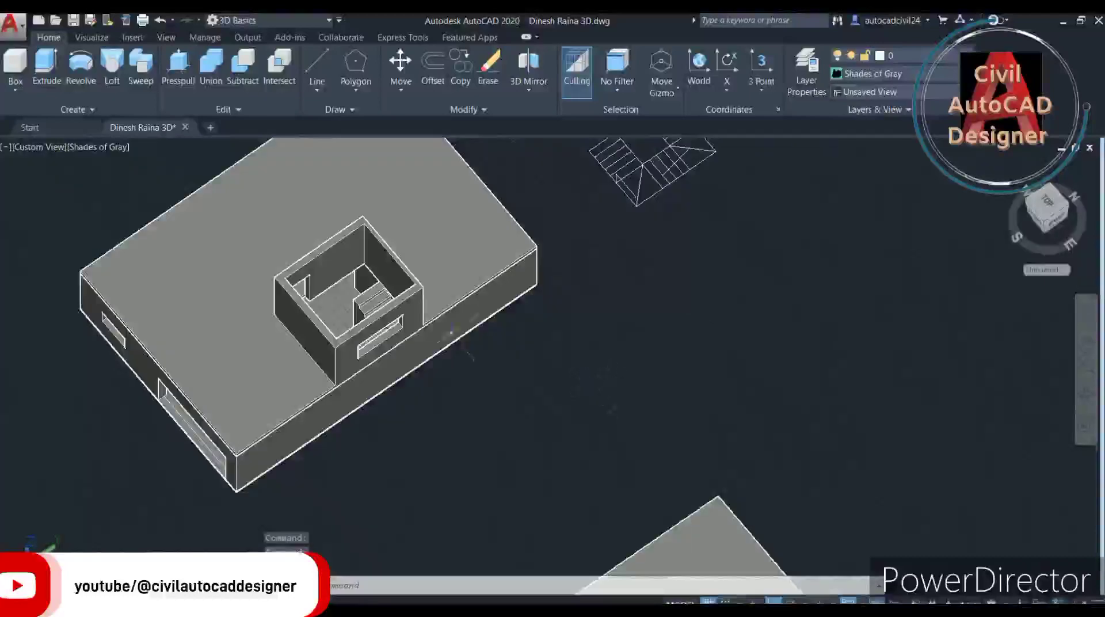
mouse_move(341, 298)
shift+middle_down()
mouse_move(433, 291)
mouse_move(347, 255)
shift+middle_up()
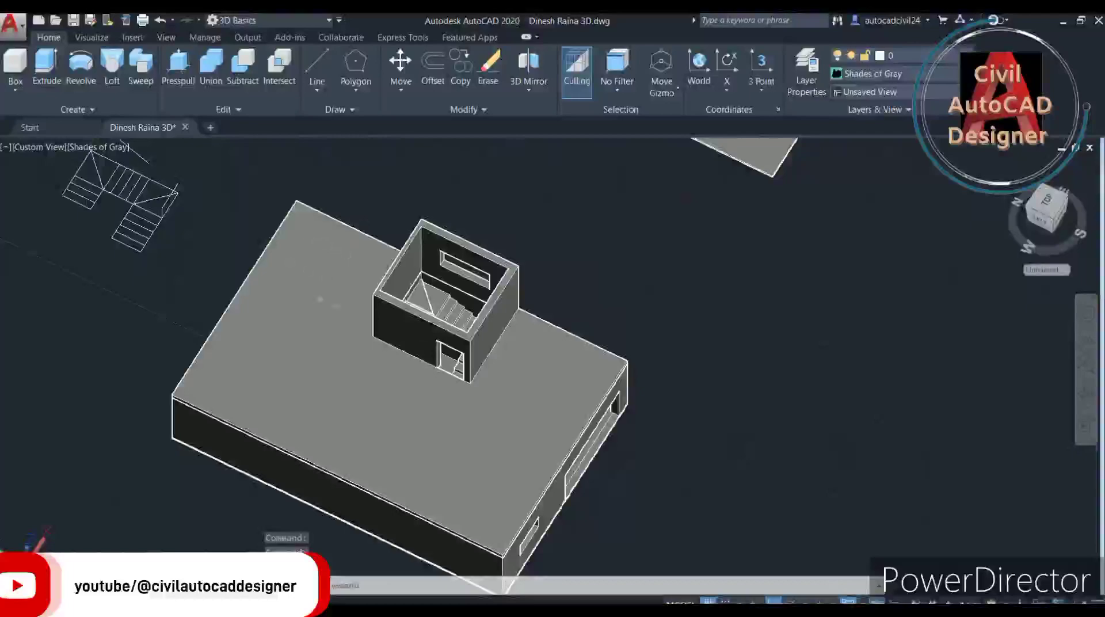
scroll(466, 224, down, 2)
scroll(501, 389, up, 6)
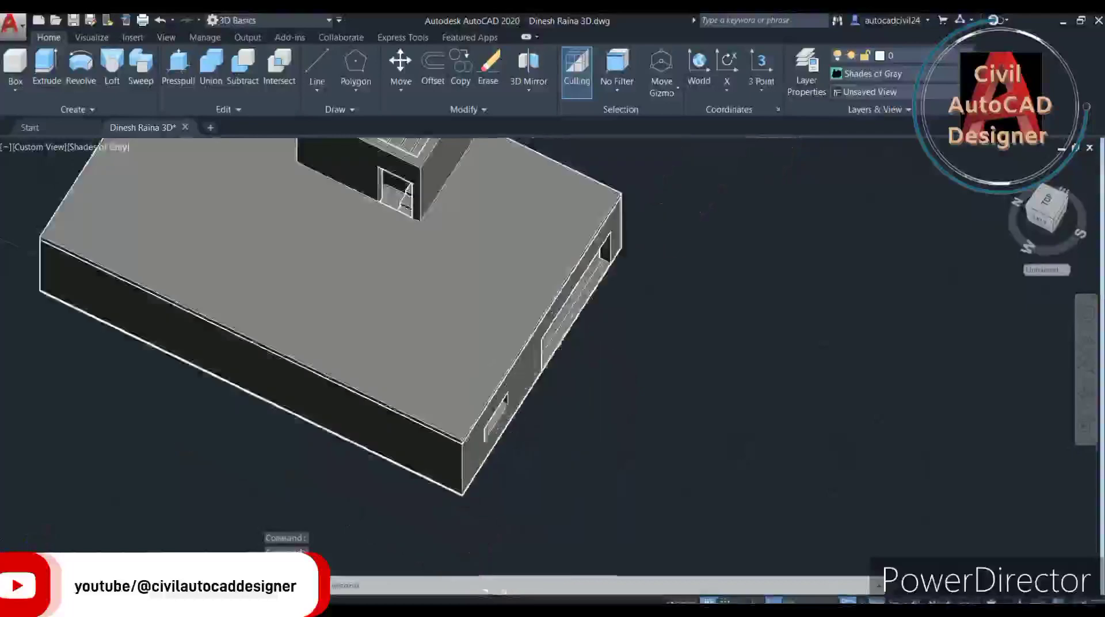
mouse_move(505, 387)
shift+middle_down()
mouse_move(587, 354)
mouse_move(449, 306)
shift+middle_up()
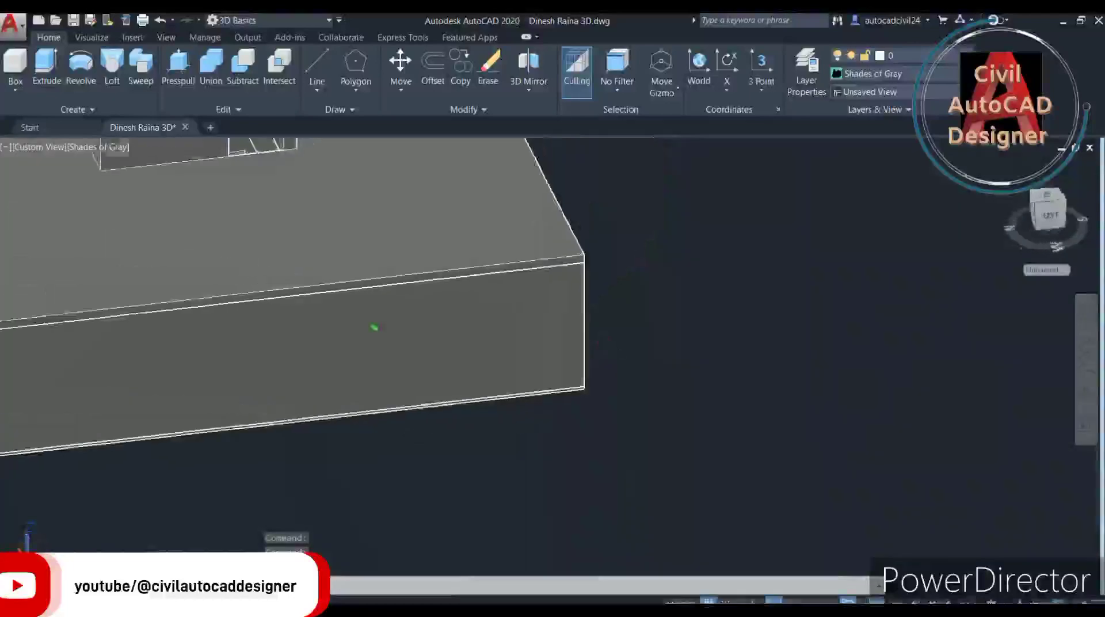
scroll(449, 306, down, 2)
scroll(449, 306, down, 2)
scroll(450, 307, up, 2)
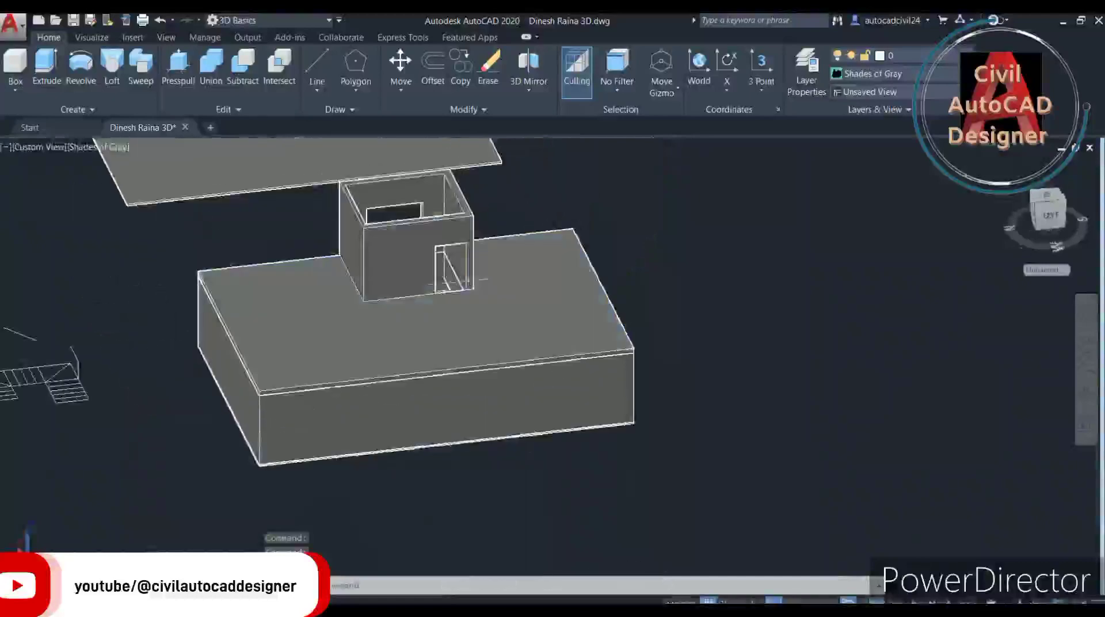
shift+middle_drag(663, 368, 526, 382)
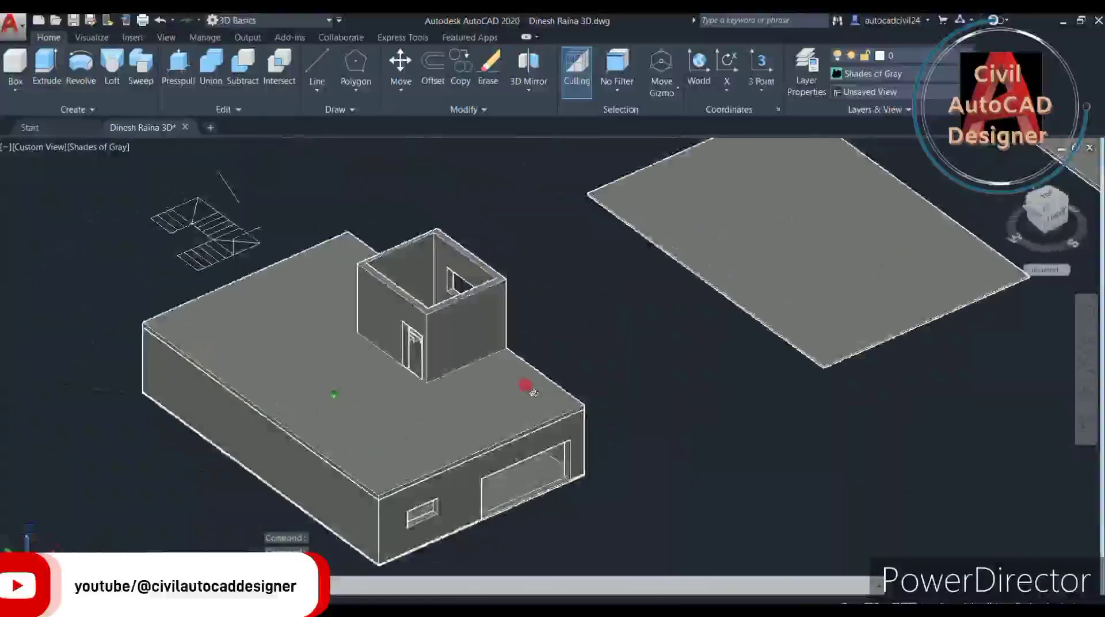
scroll(624, 371, down, 3)
middle_drag(623, 387, 514, 378)
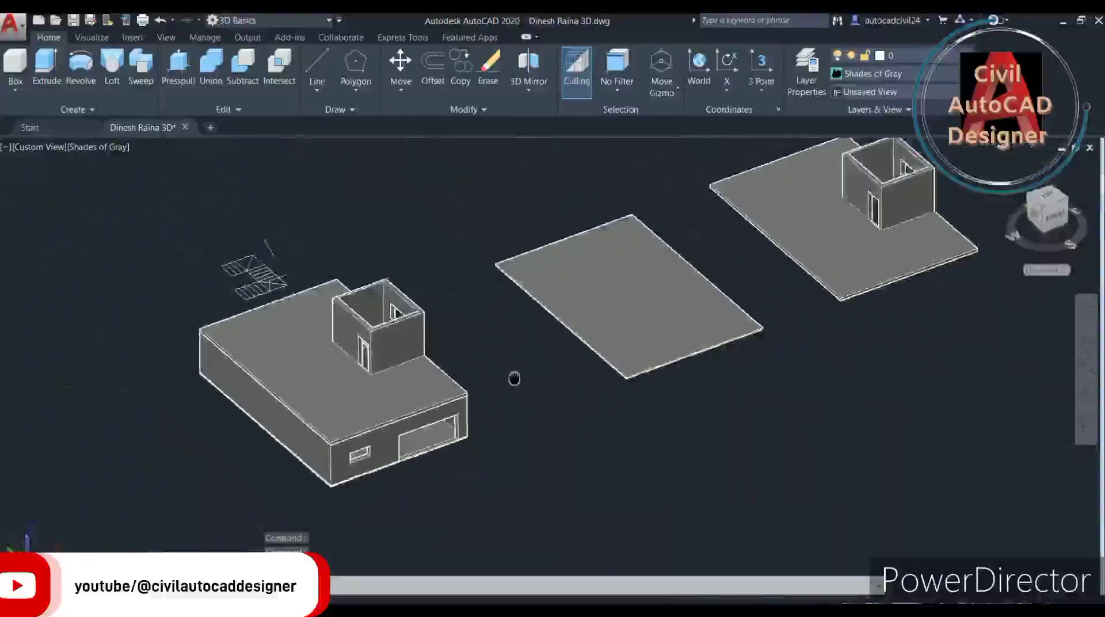
middle_drag(662, 374, 602, 408)
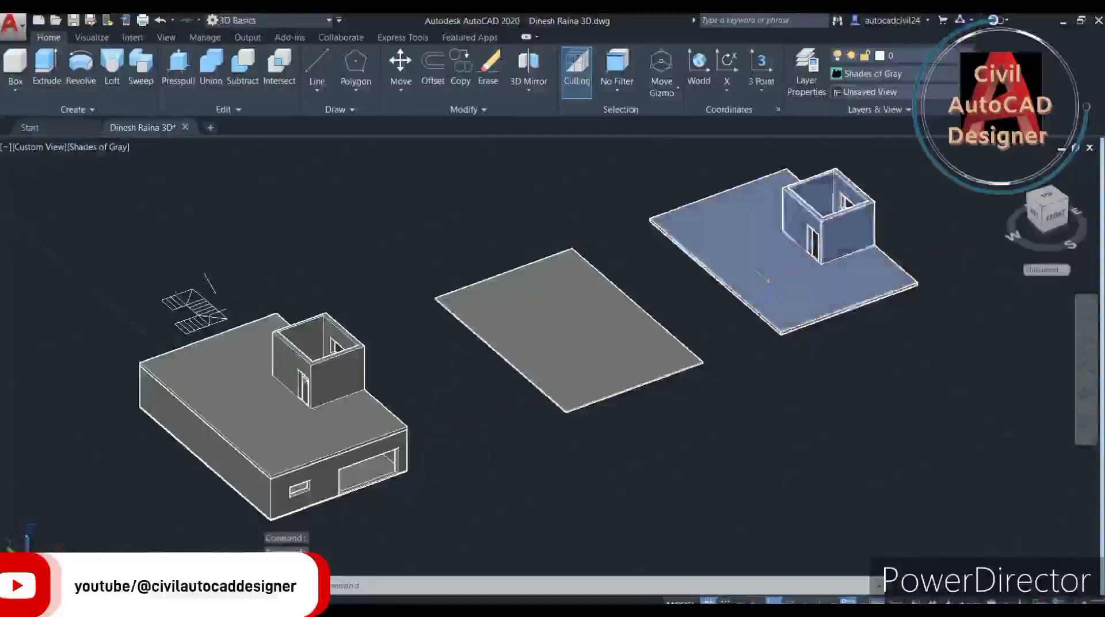